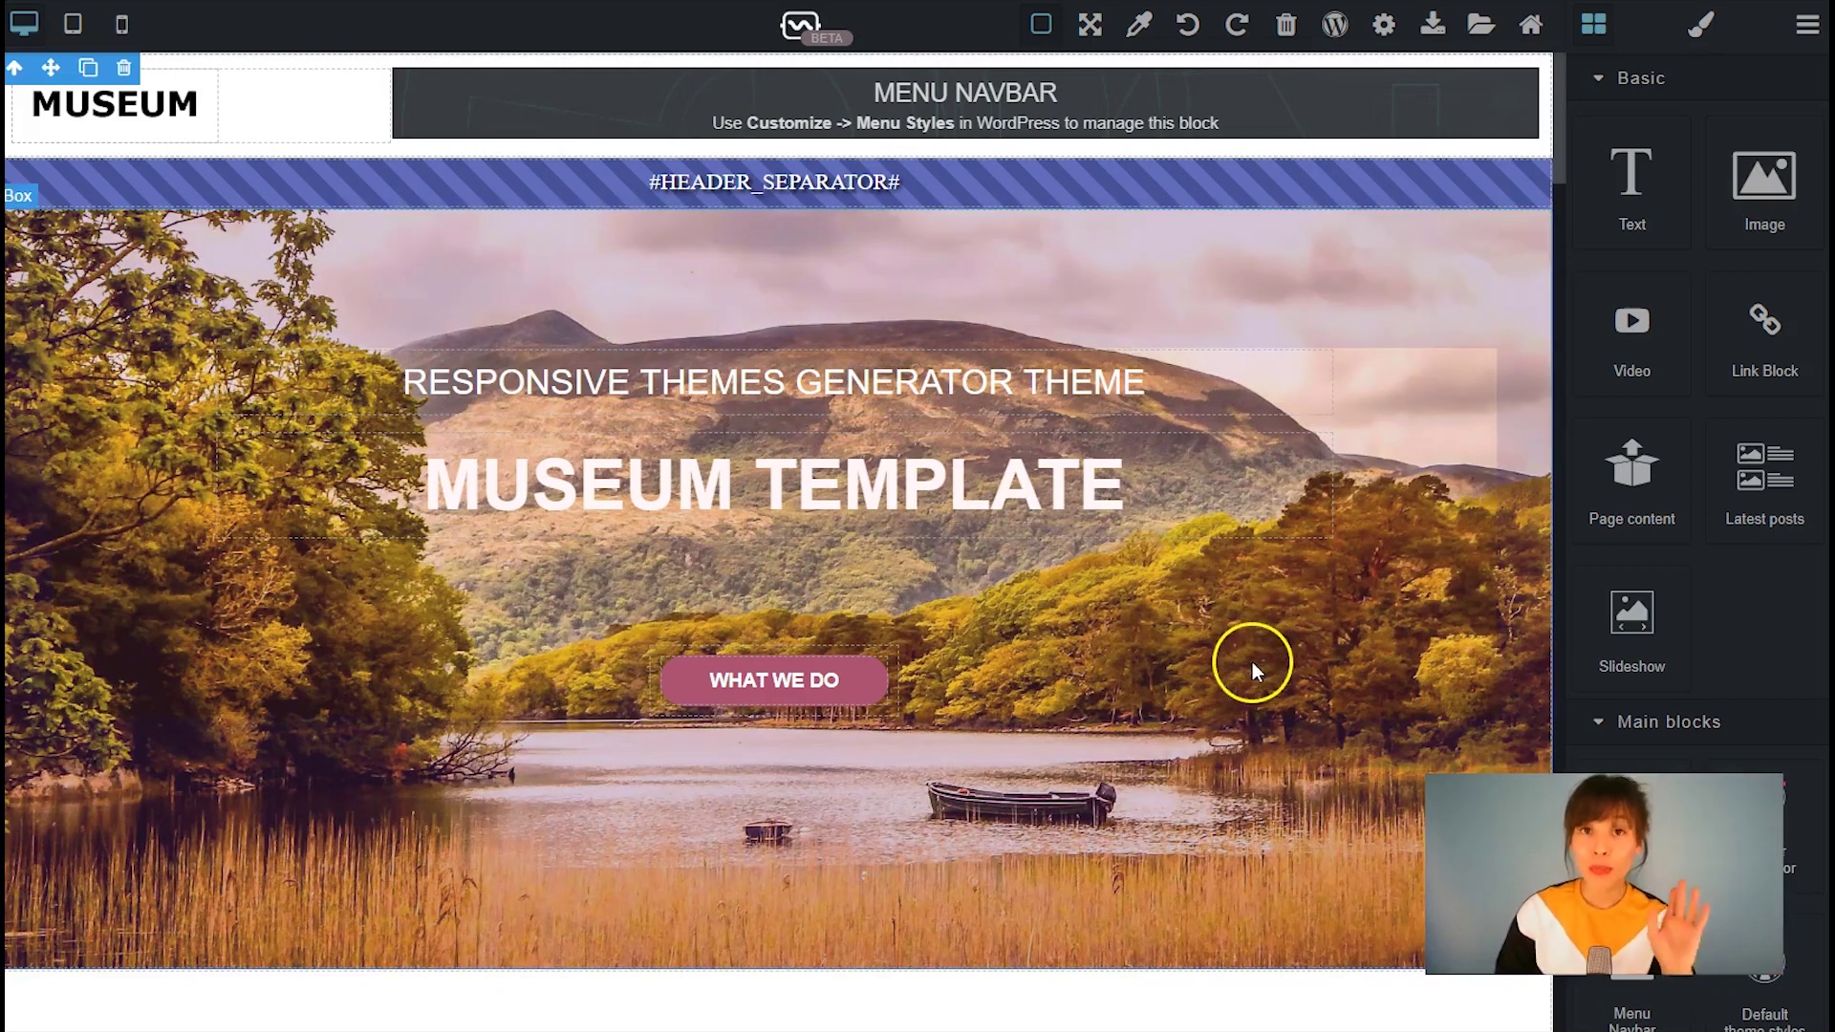
Scroll down past the hero to the Multipurpose Template section's text and monitor-image columns
scroll(1253, 669, down, 8)
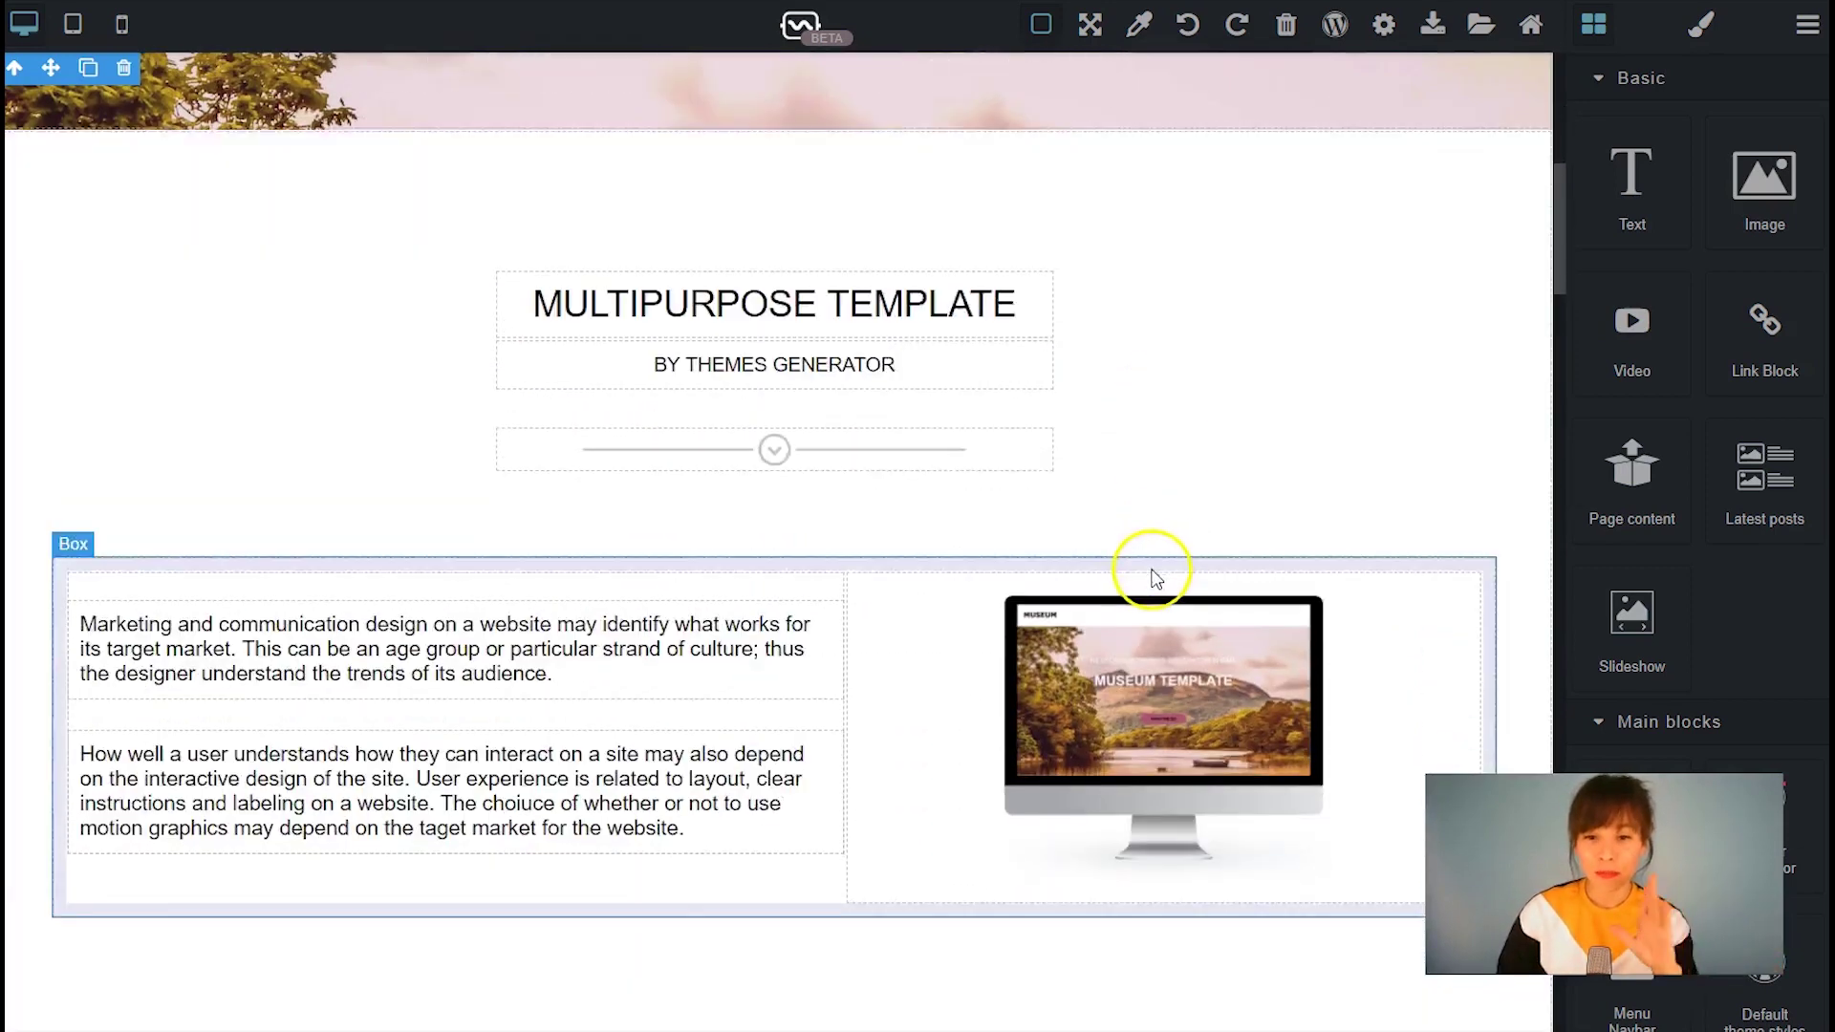
scroll(1153, 577, down, 2)
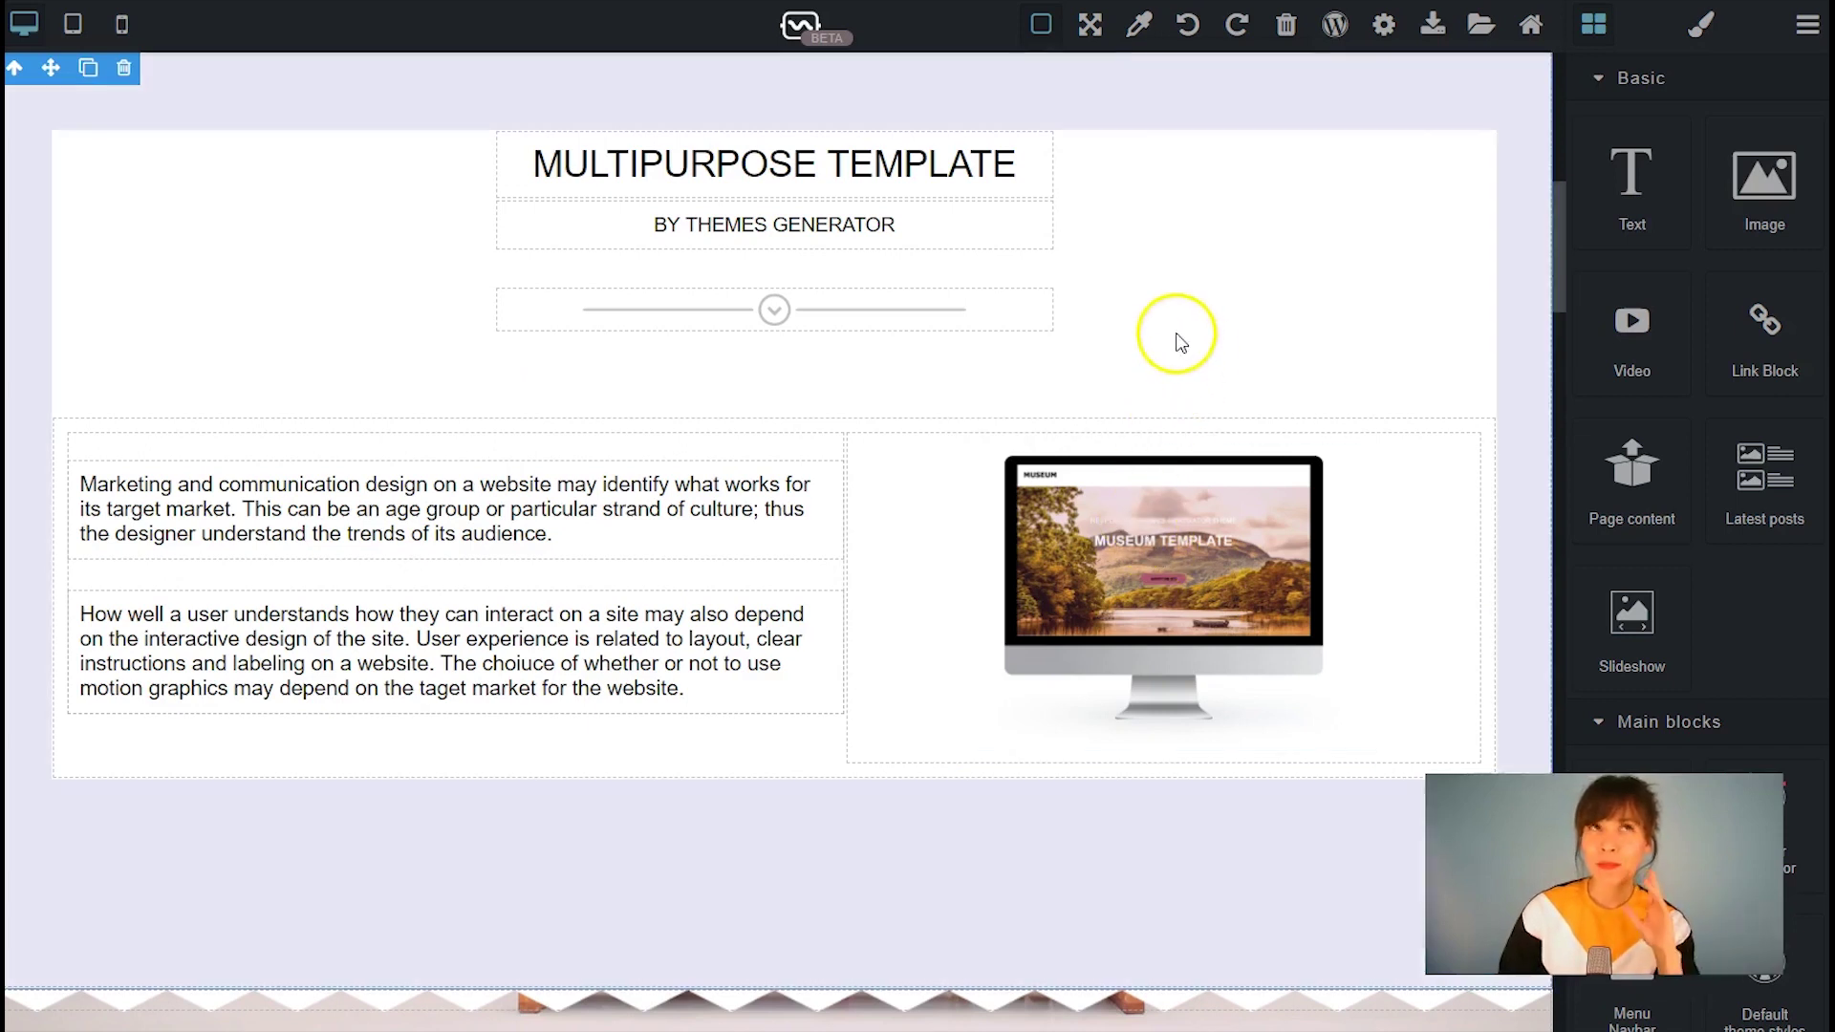
scroll(1175, 329, down, 5)
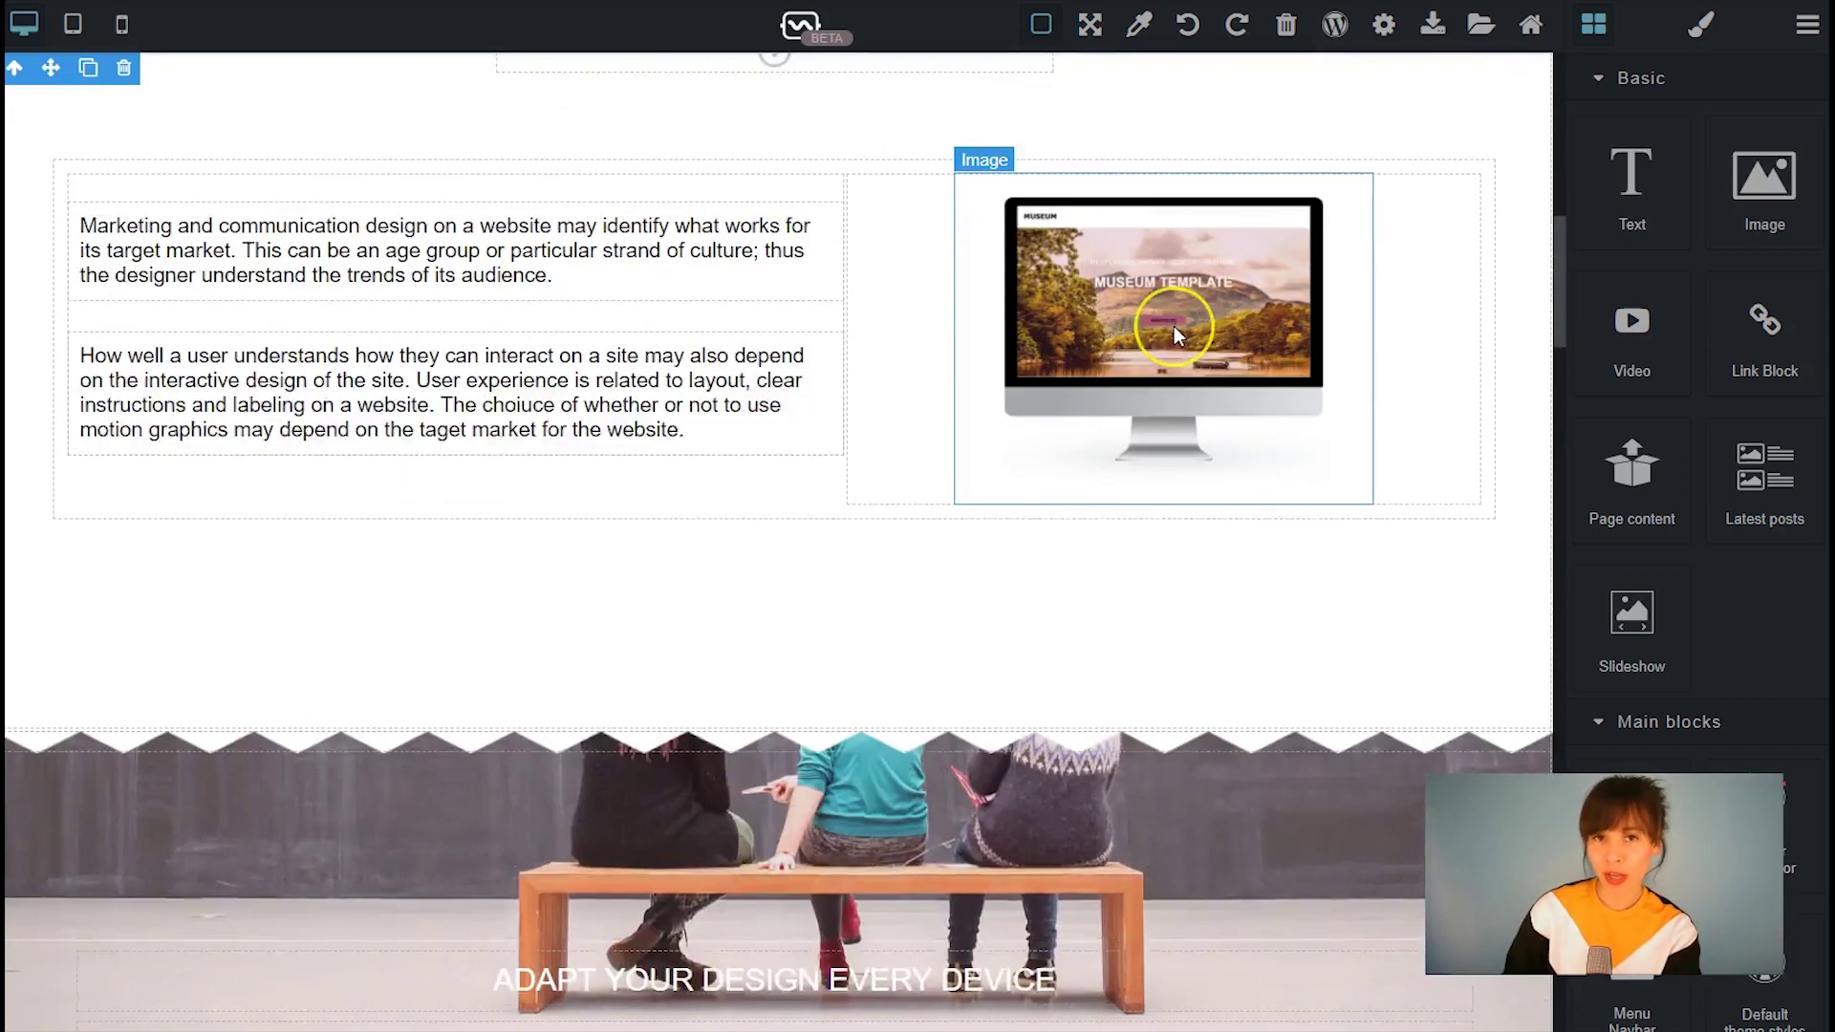
scroll(1175, 330, up, 2)
scroll(1171, 324, up, 4)
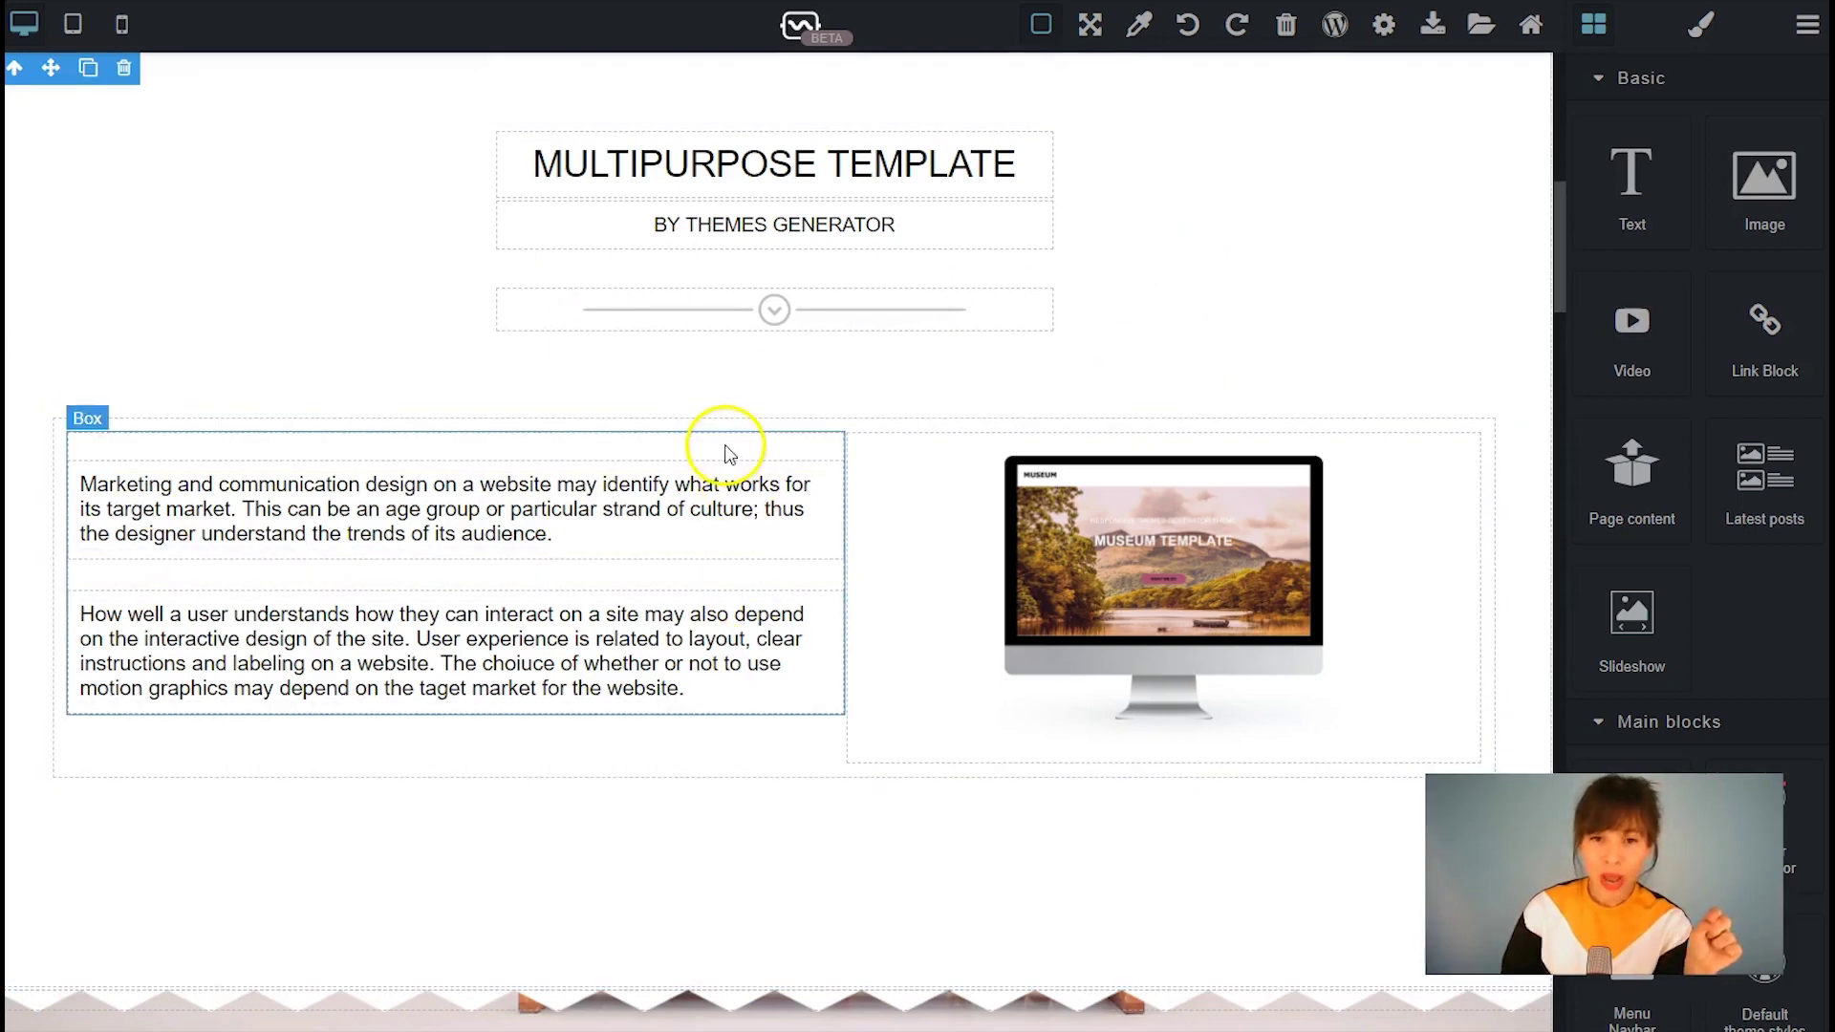
Delete both text paragraphs and the monitor image from the two-column row
click(728, 453)
click(913, 465)
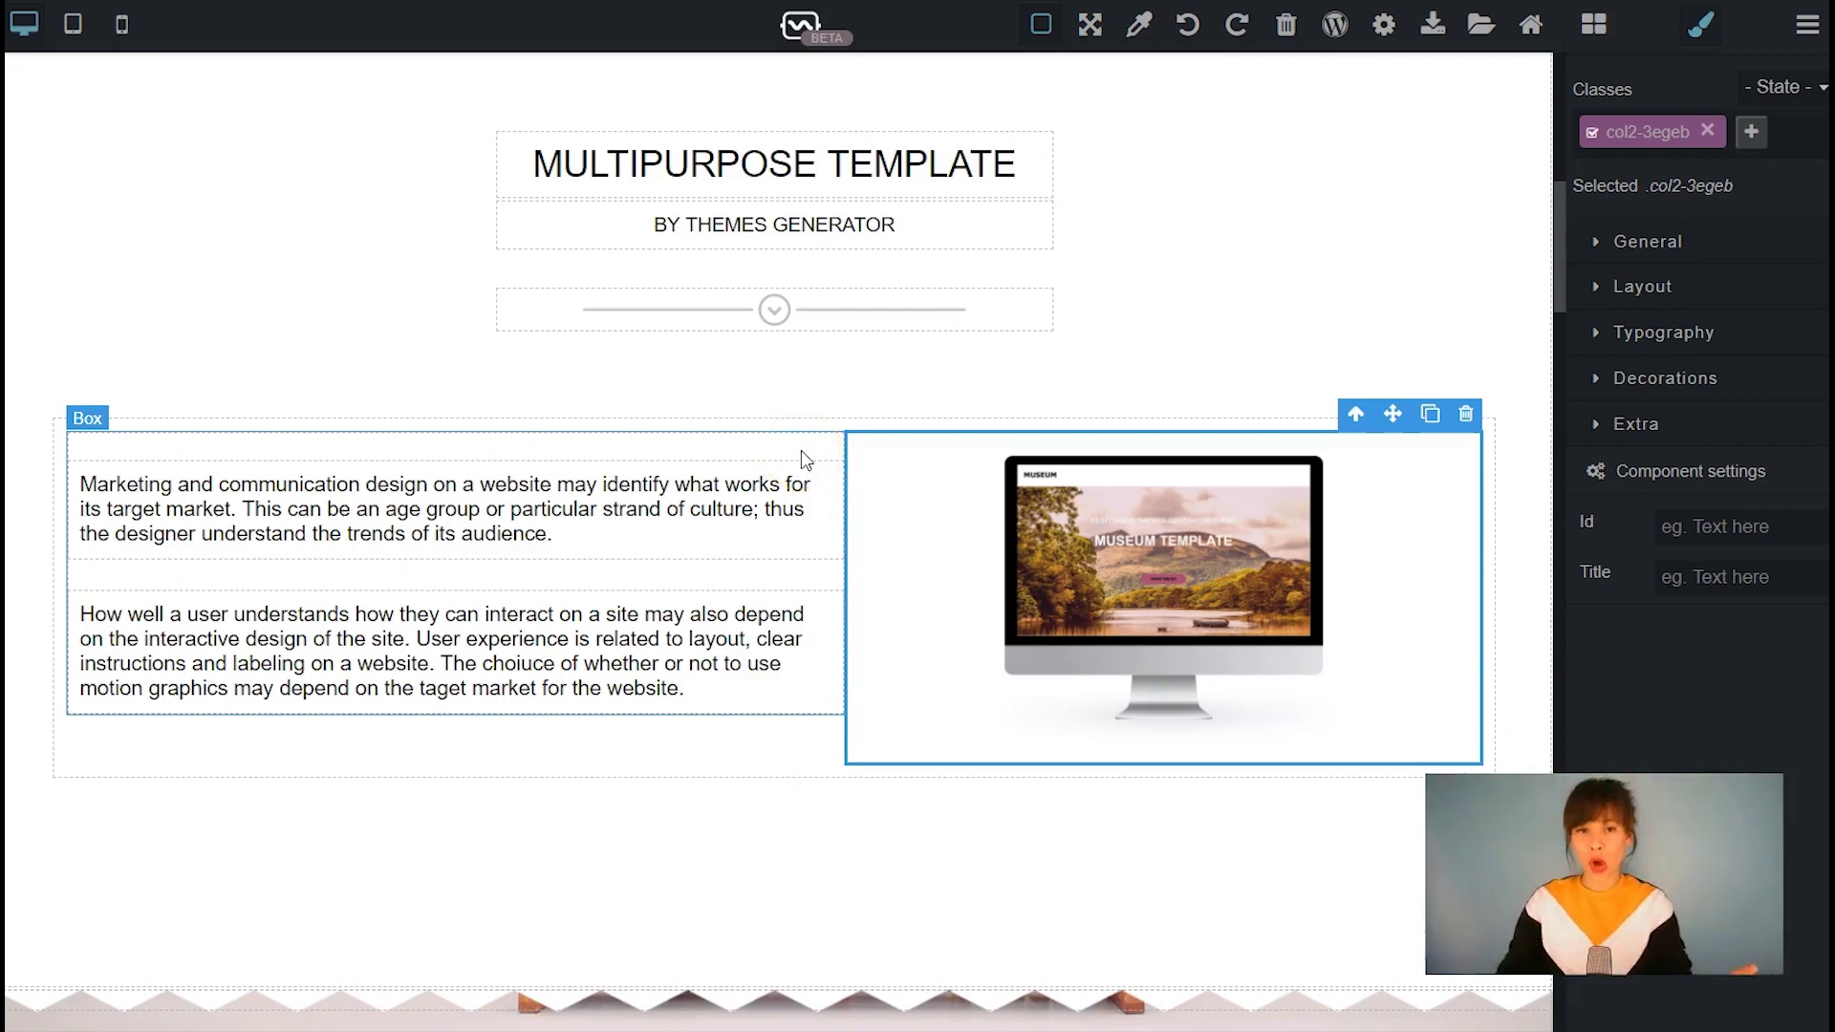
click(733, 483)
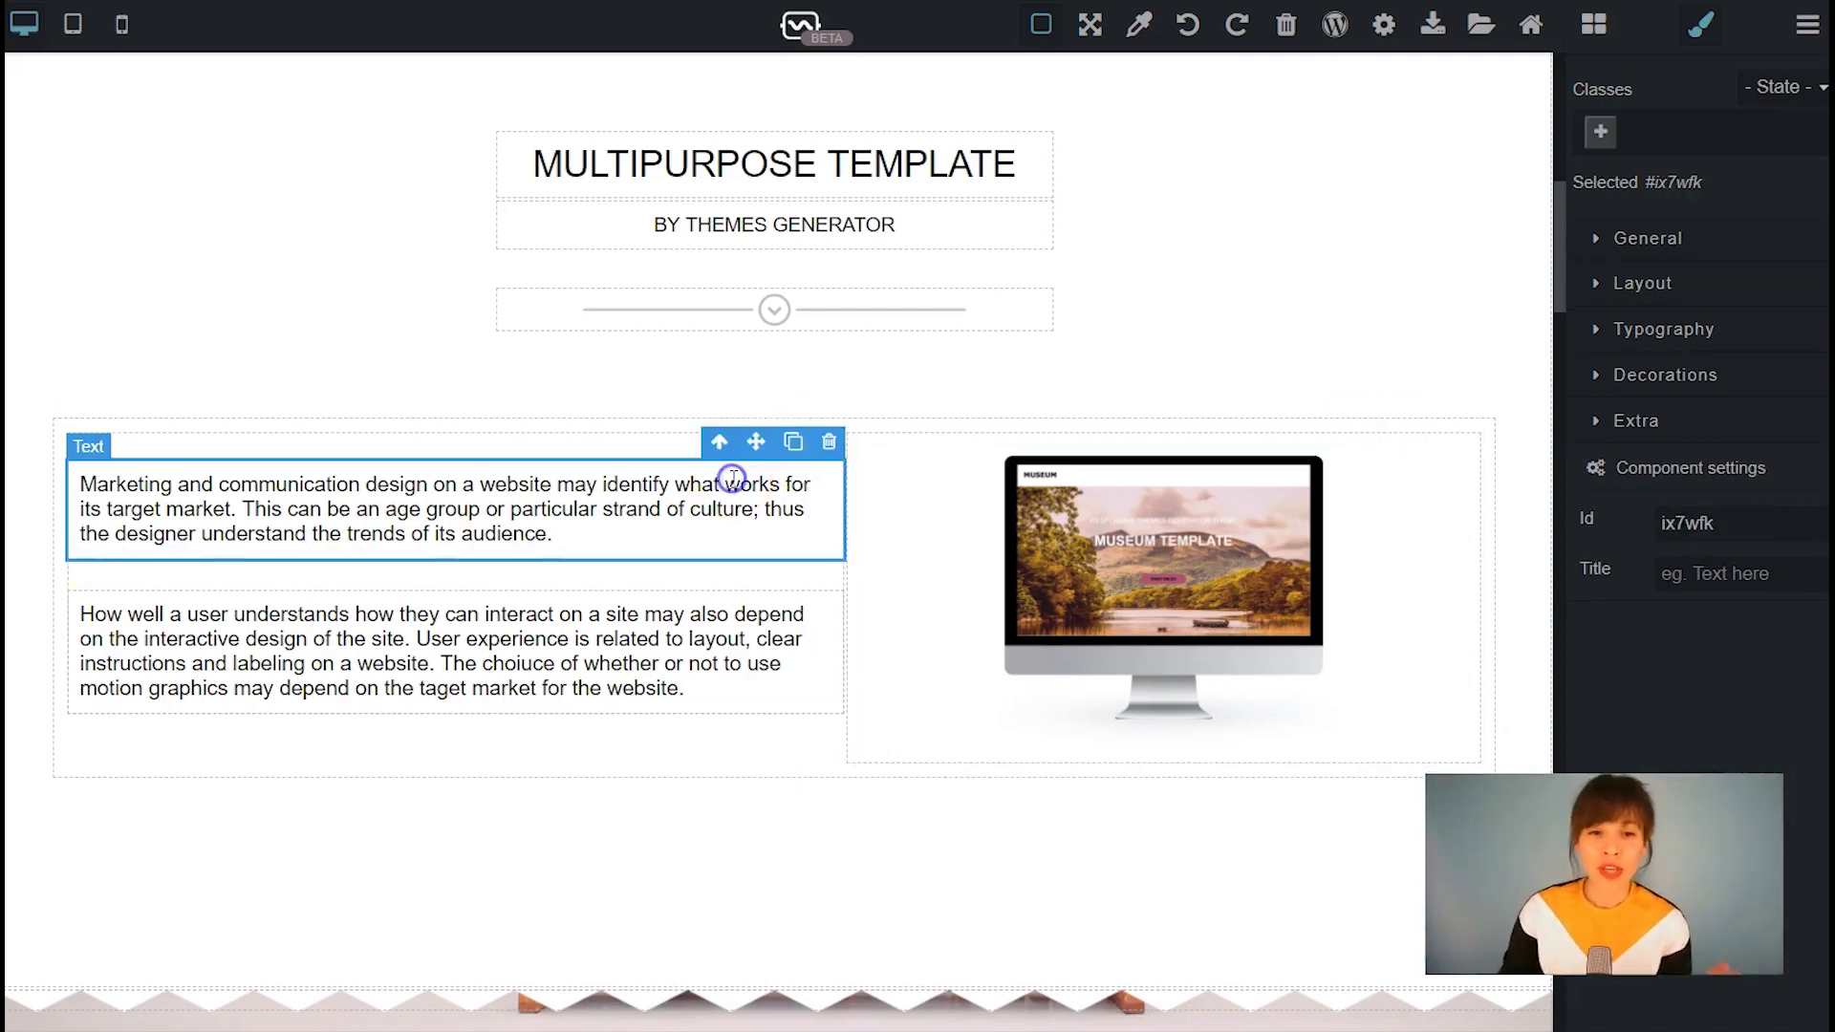
click(829, 443)
click(742, 503)
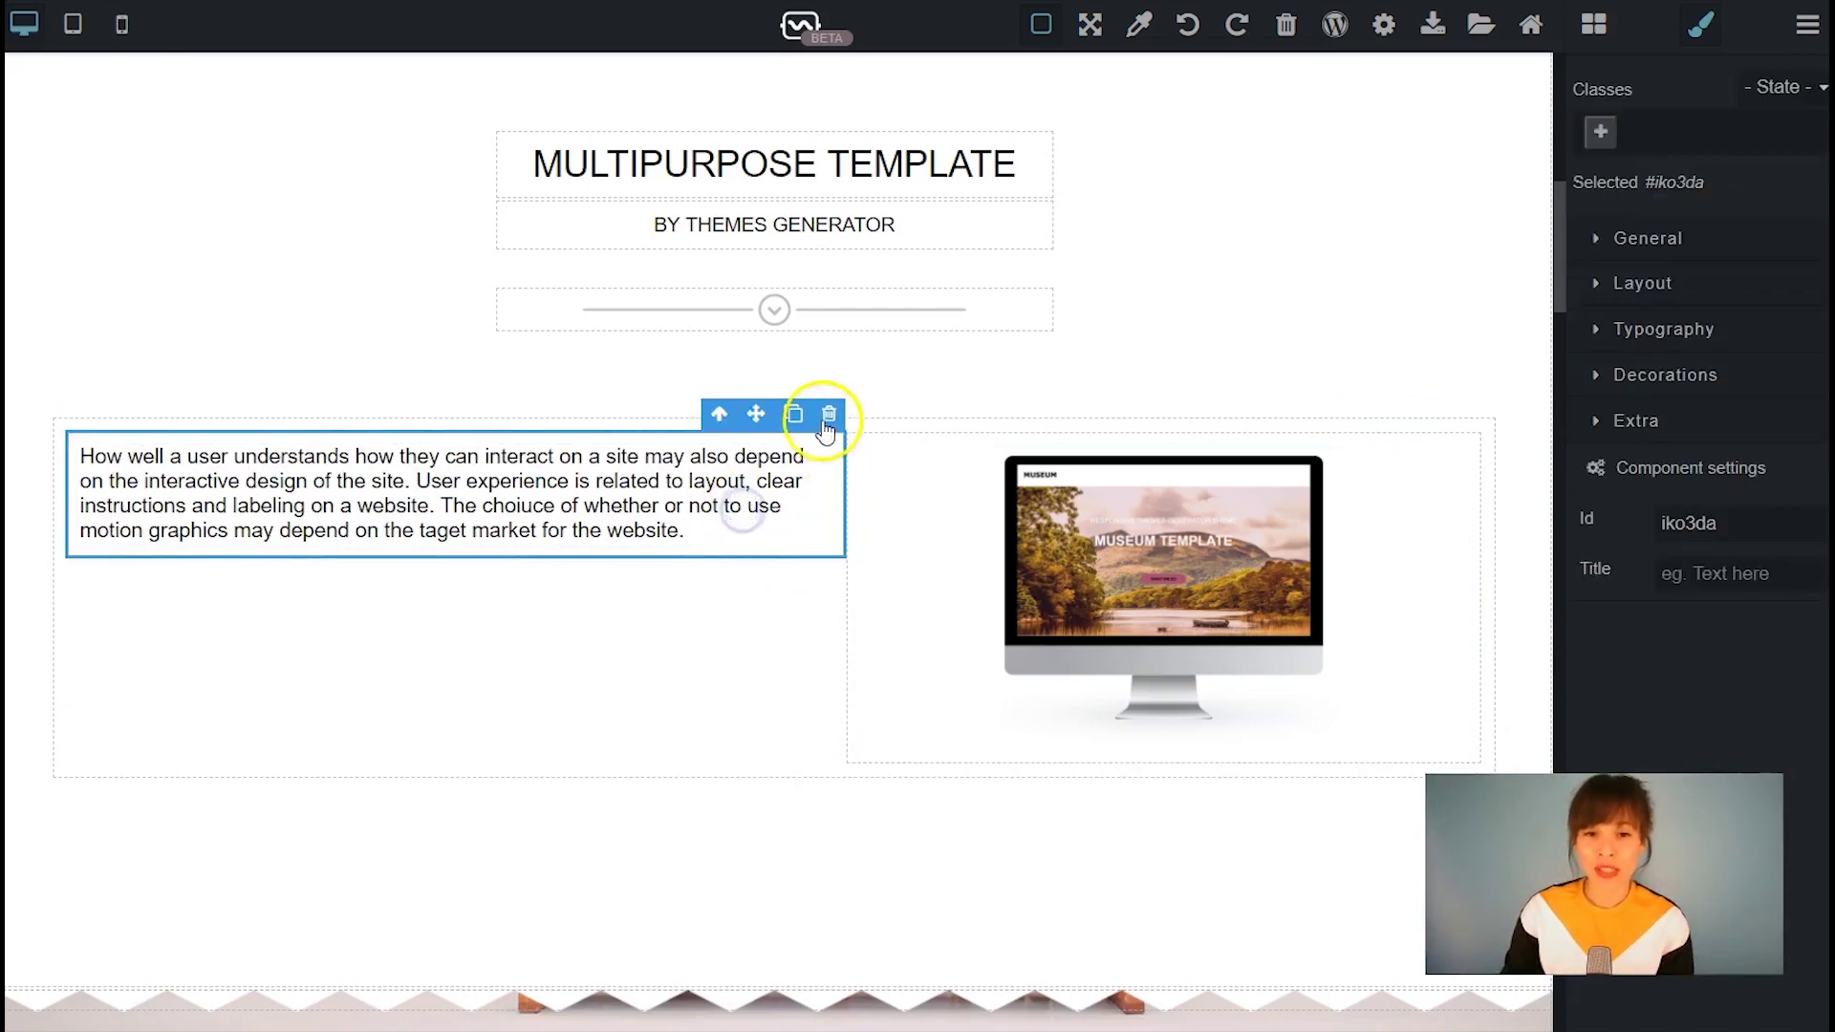
click(821, 415)
click(1085, 571)
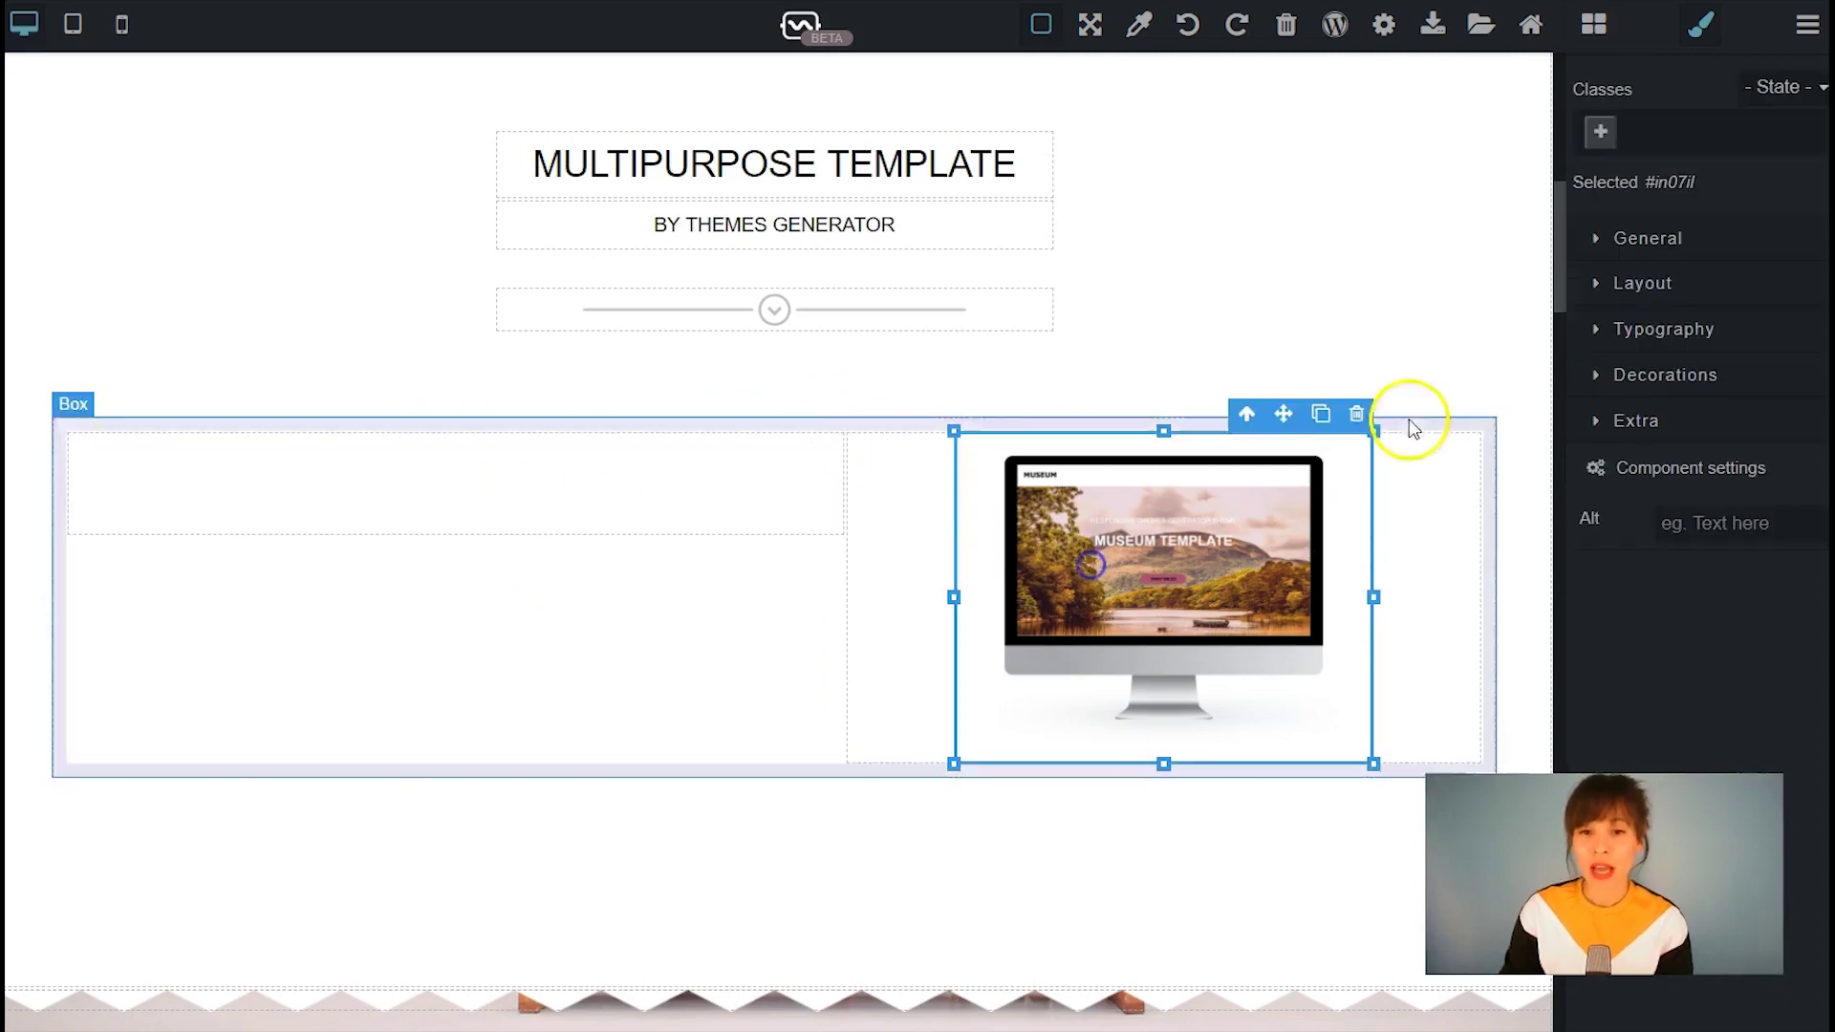
click(1362, 421)
Change the left column's width from 55% and the right column's from 45% to 50% each
click(628, 472)
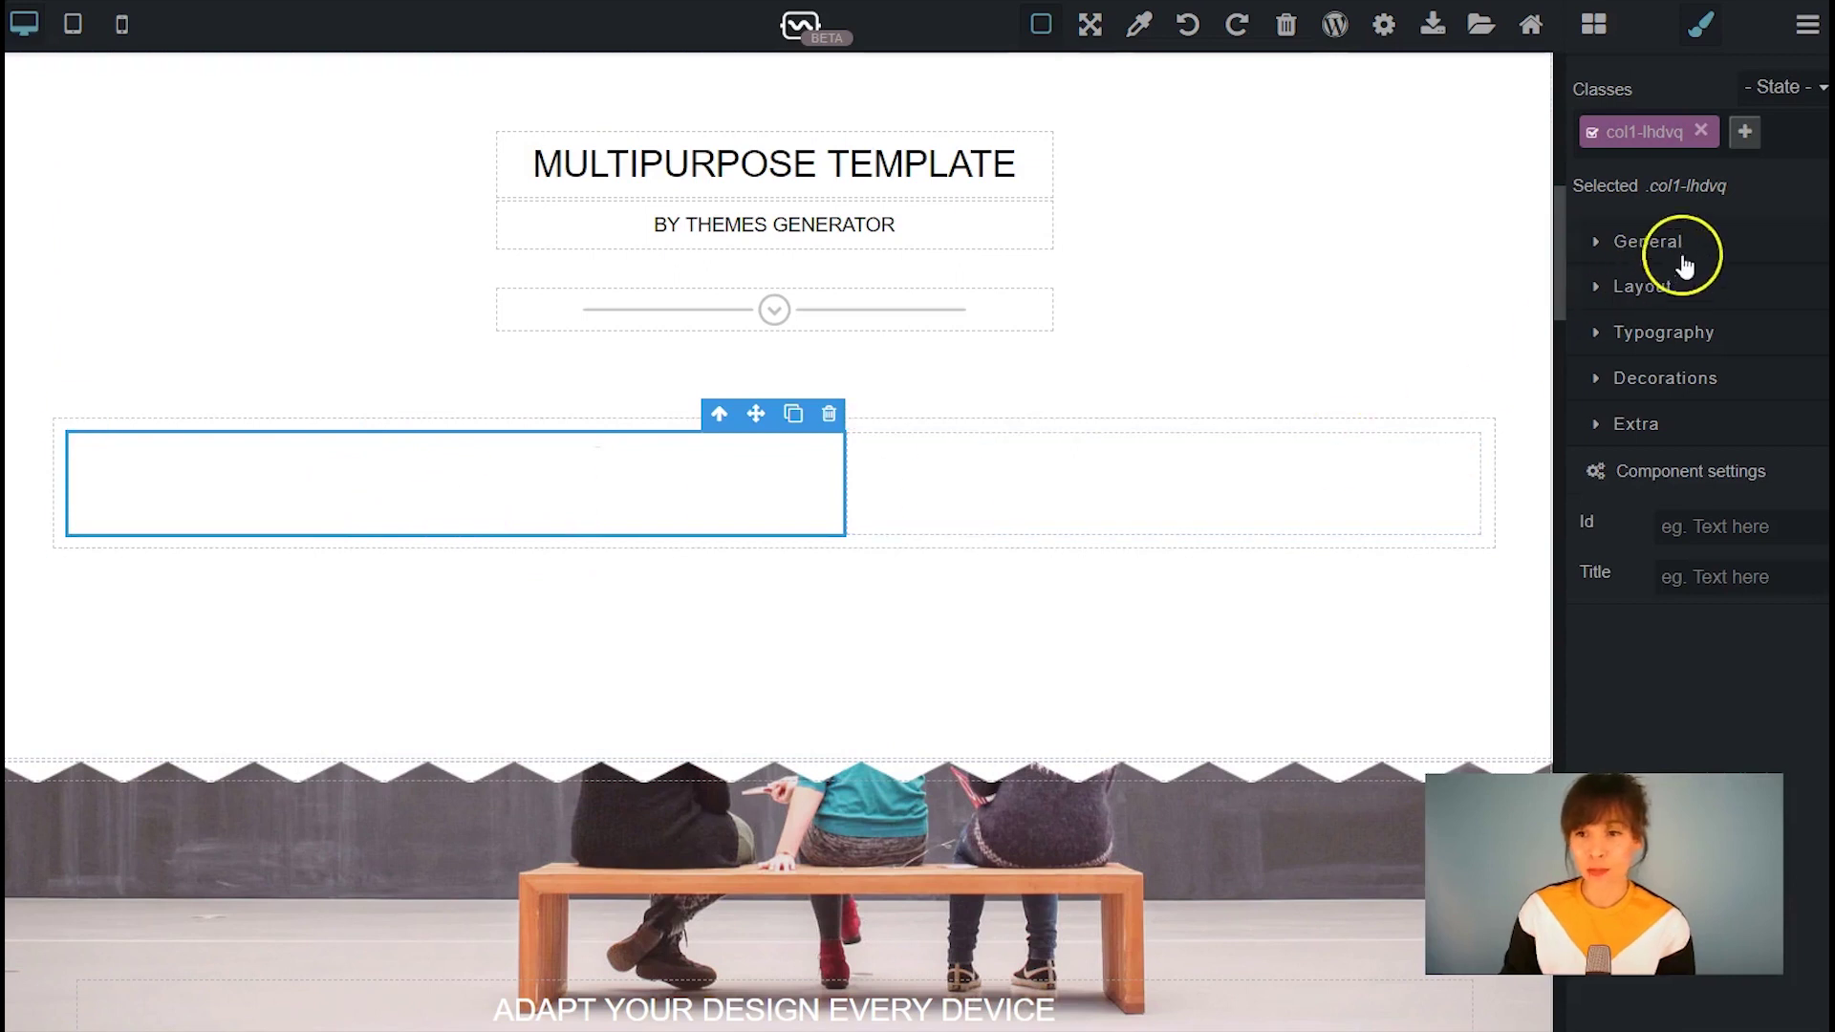
click(1662, 288)
double_click(1597, 372)
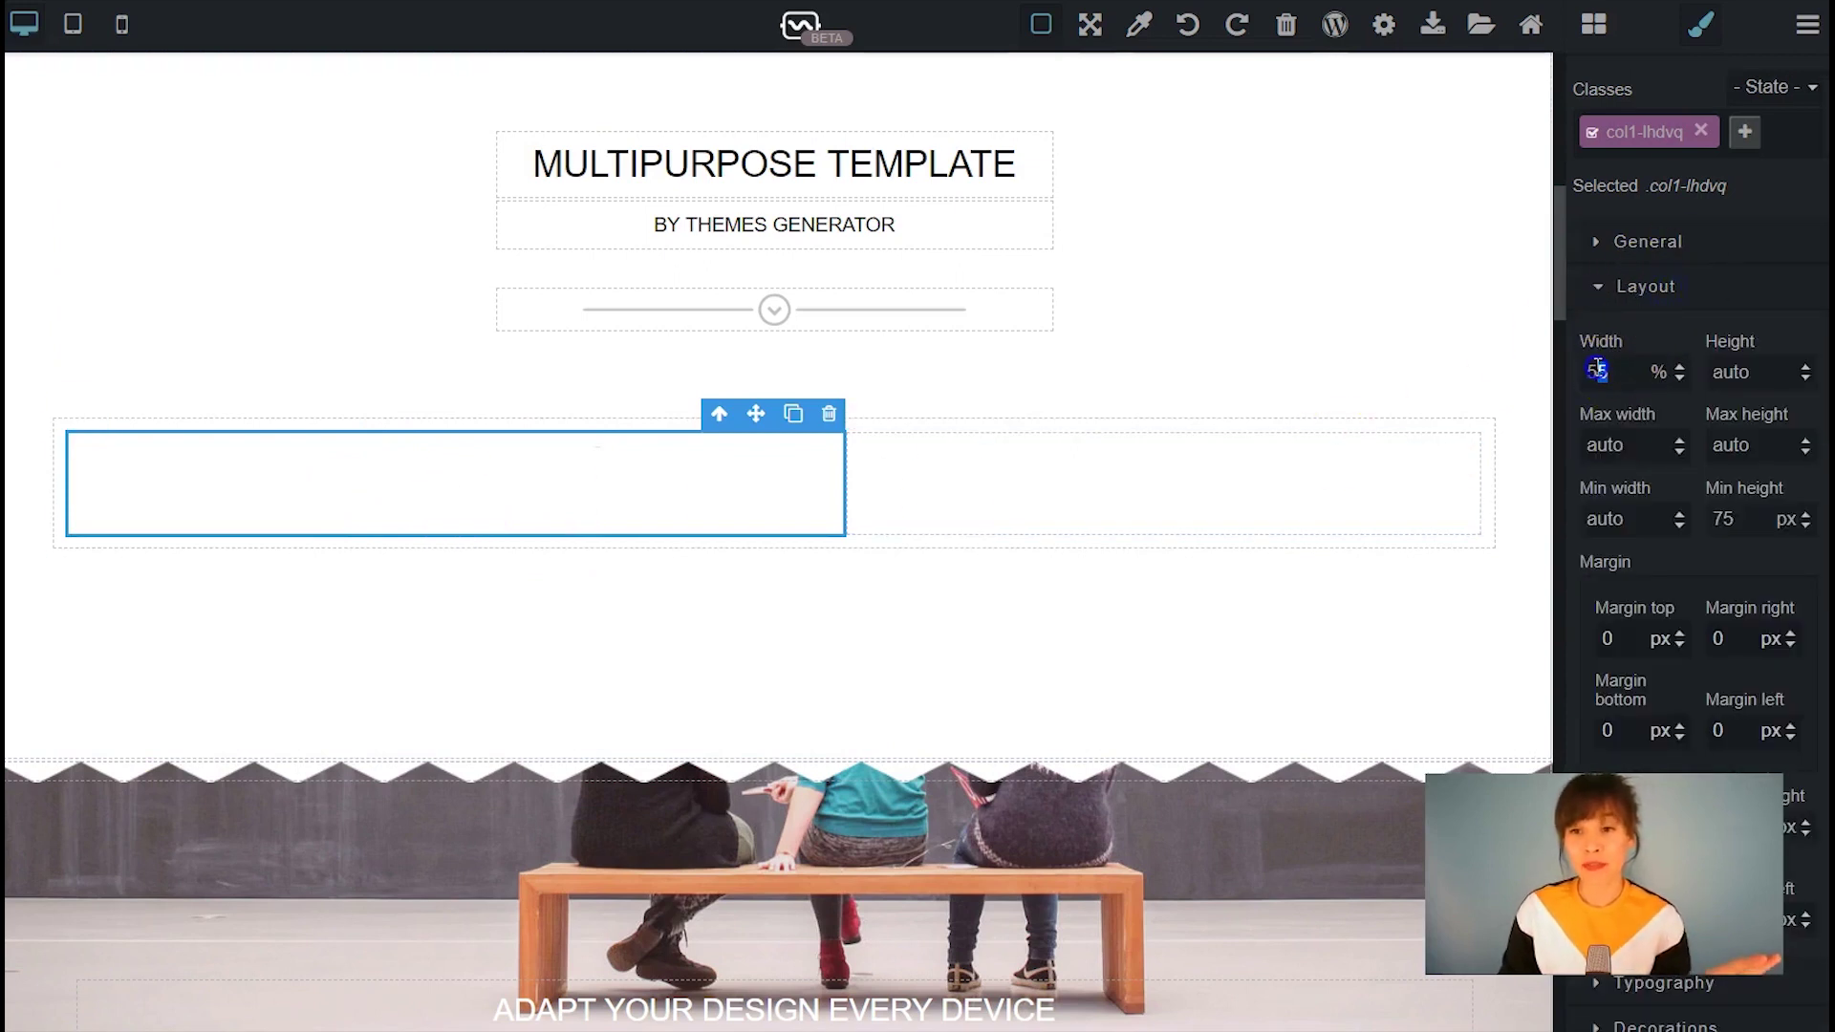
text(50)
click(1597, 369)
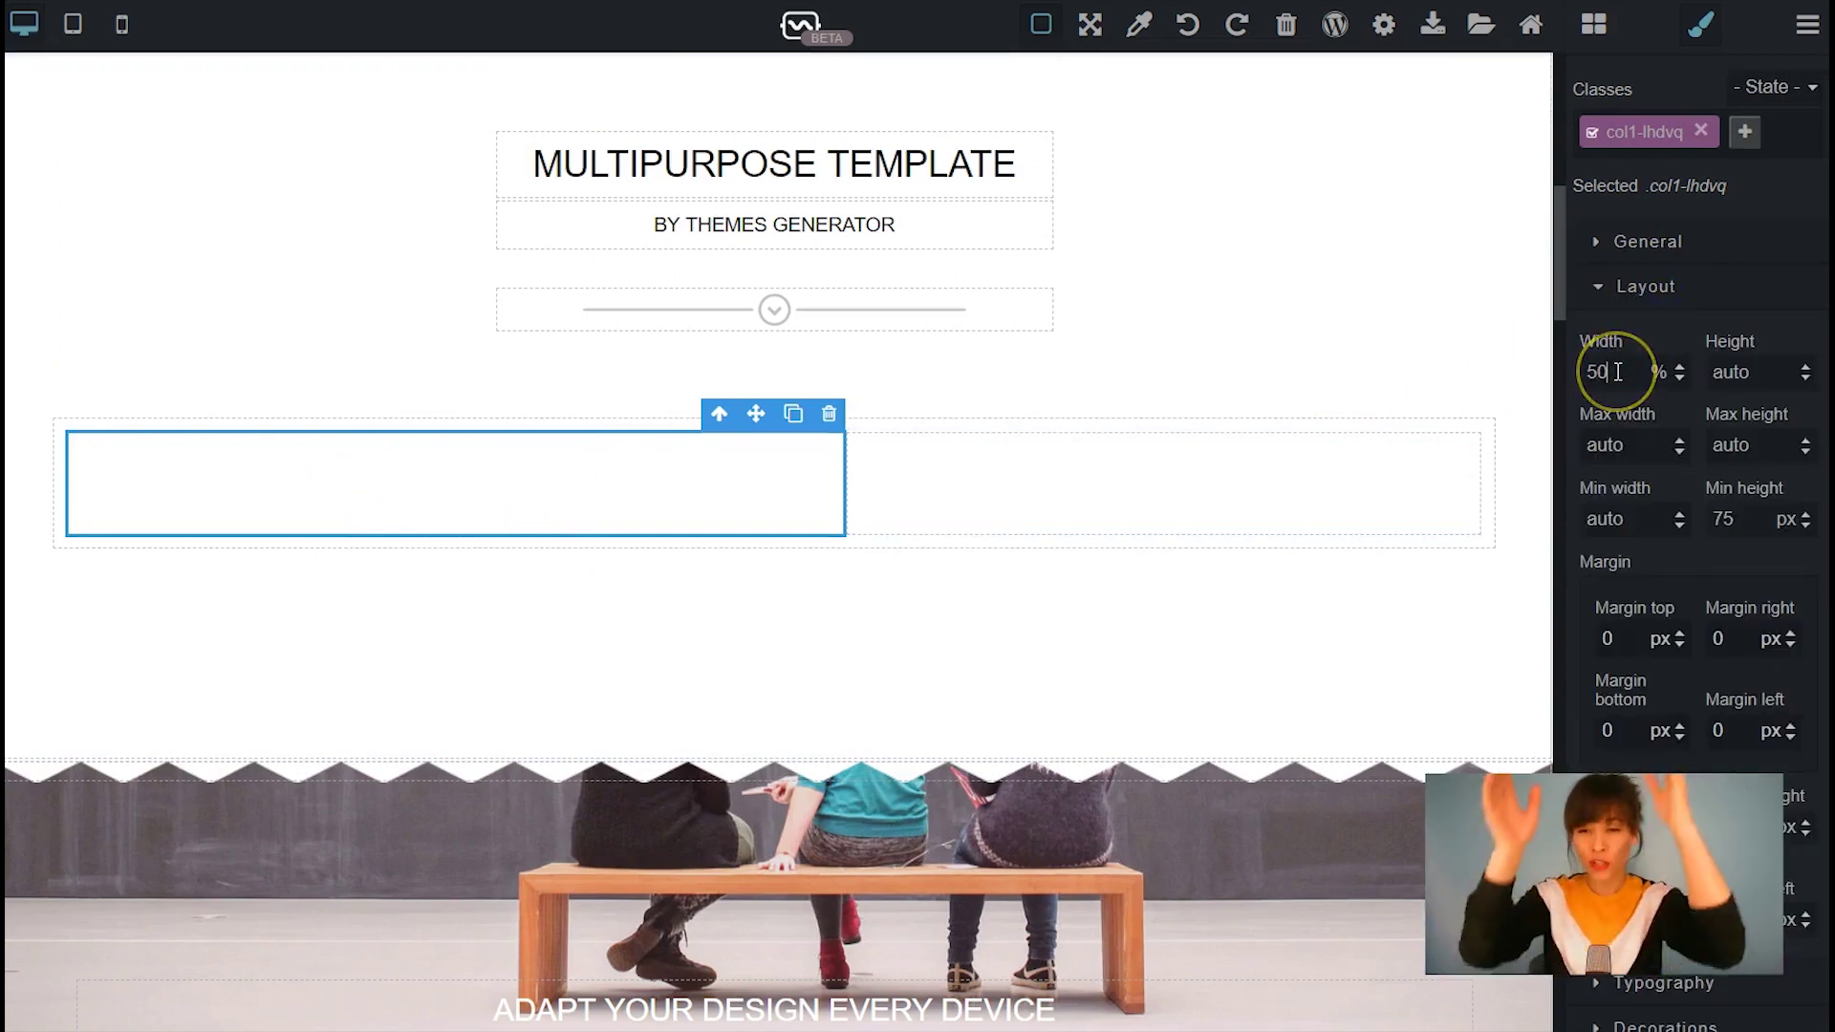
key(Return)
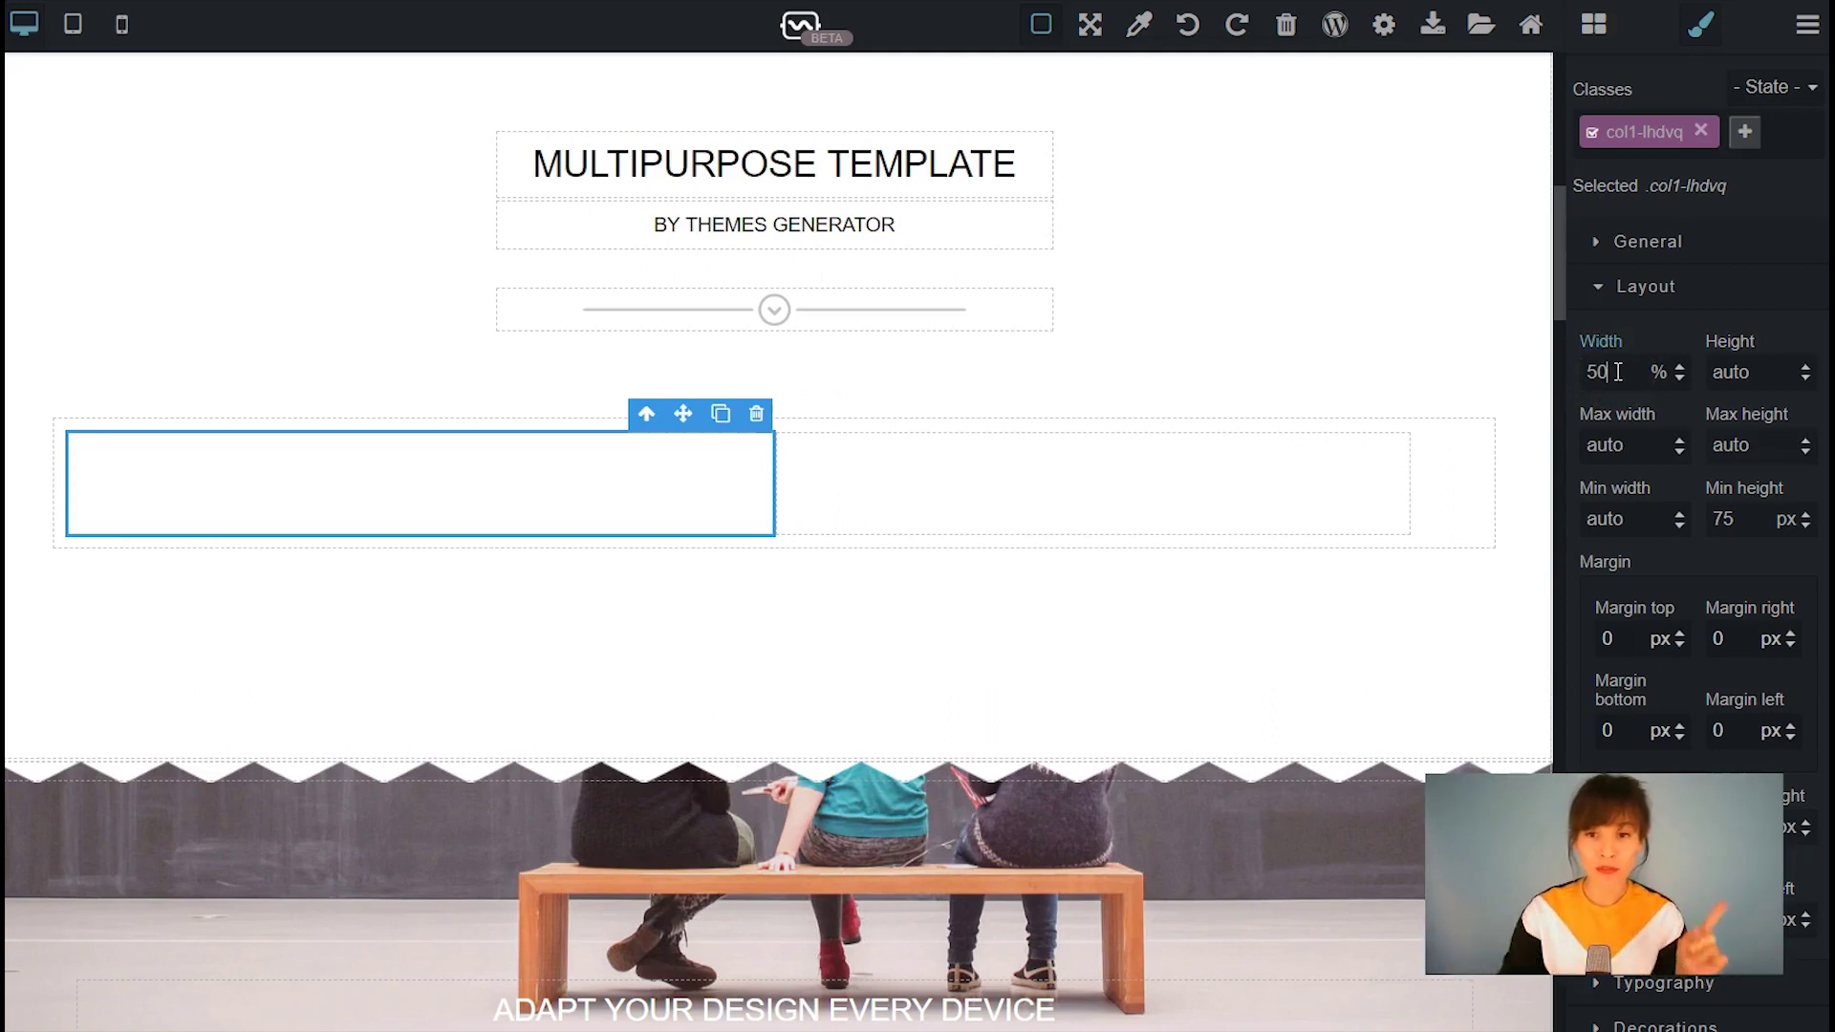
click(1290, 504)
double_click(1575, 373)
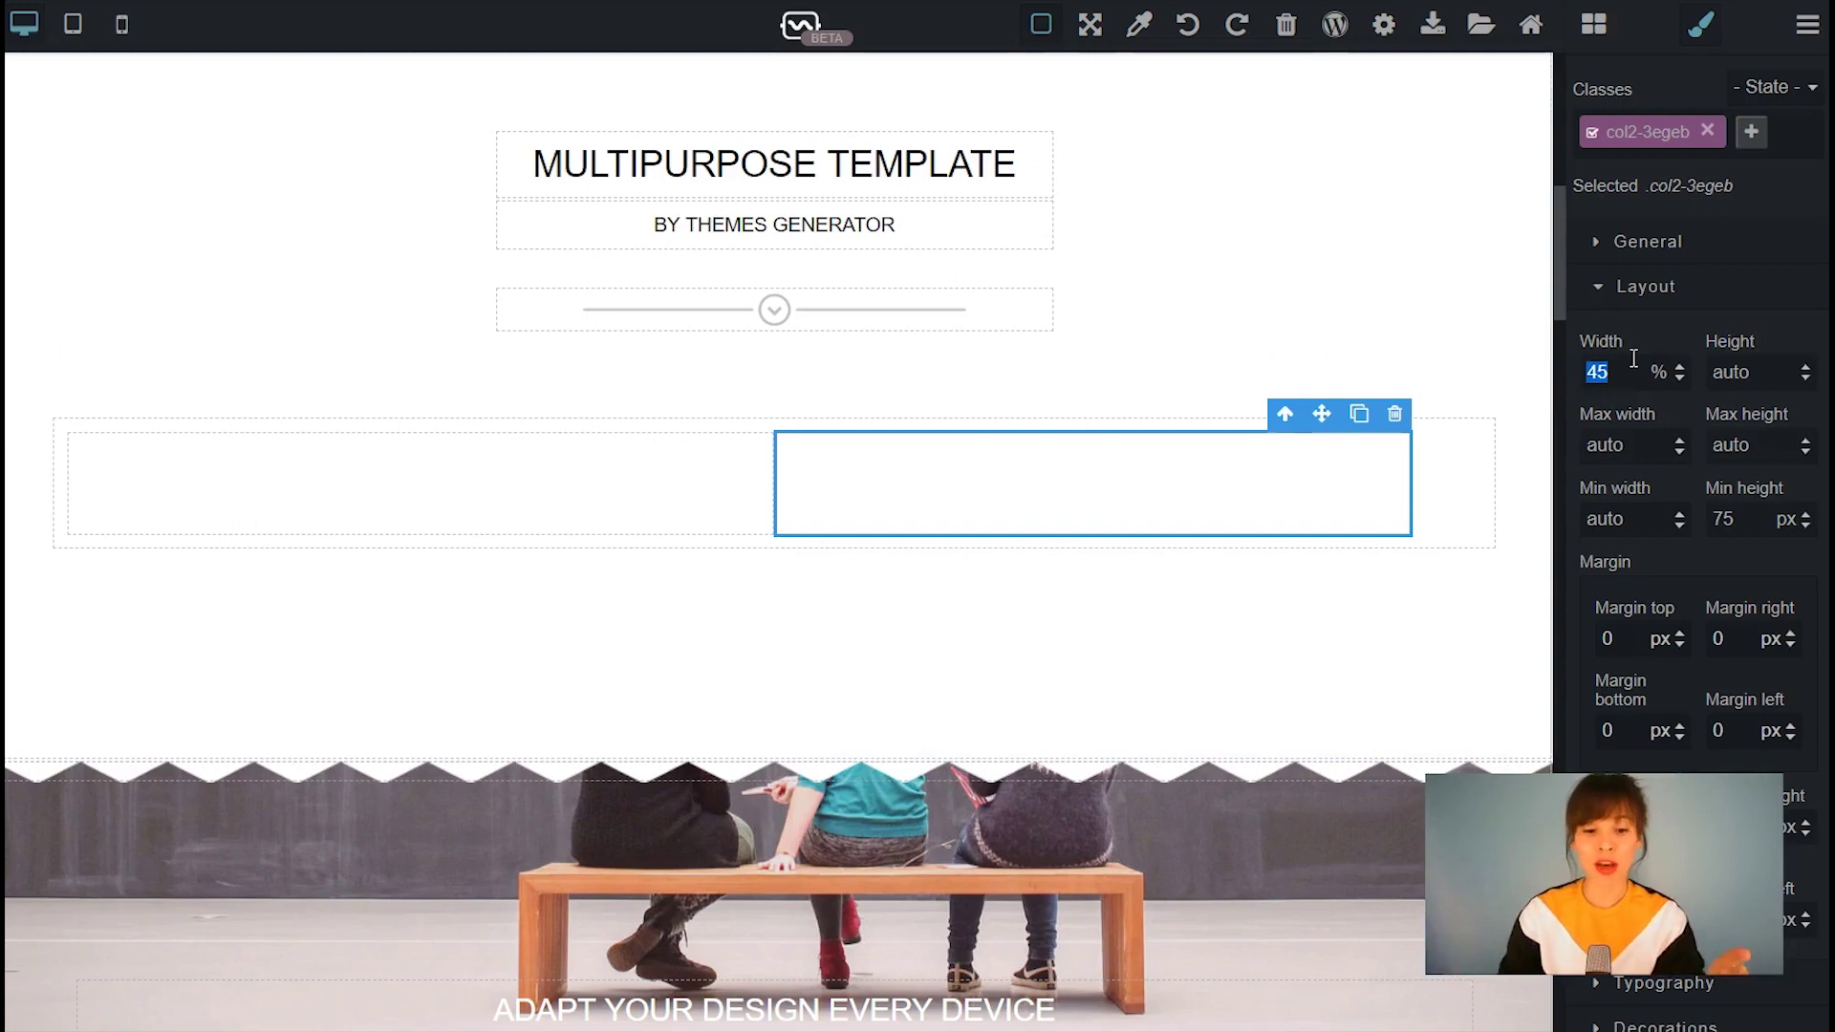
text(50)
key(Return)
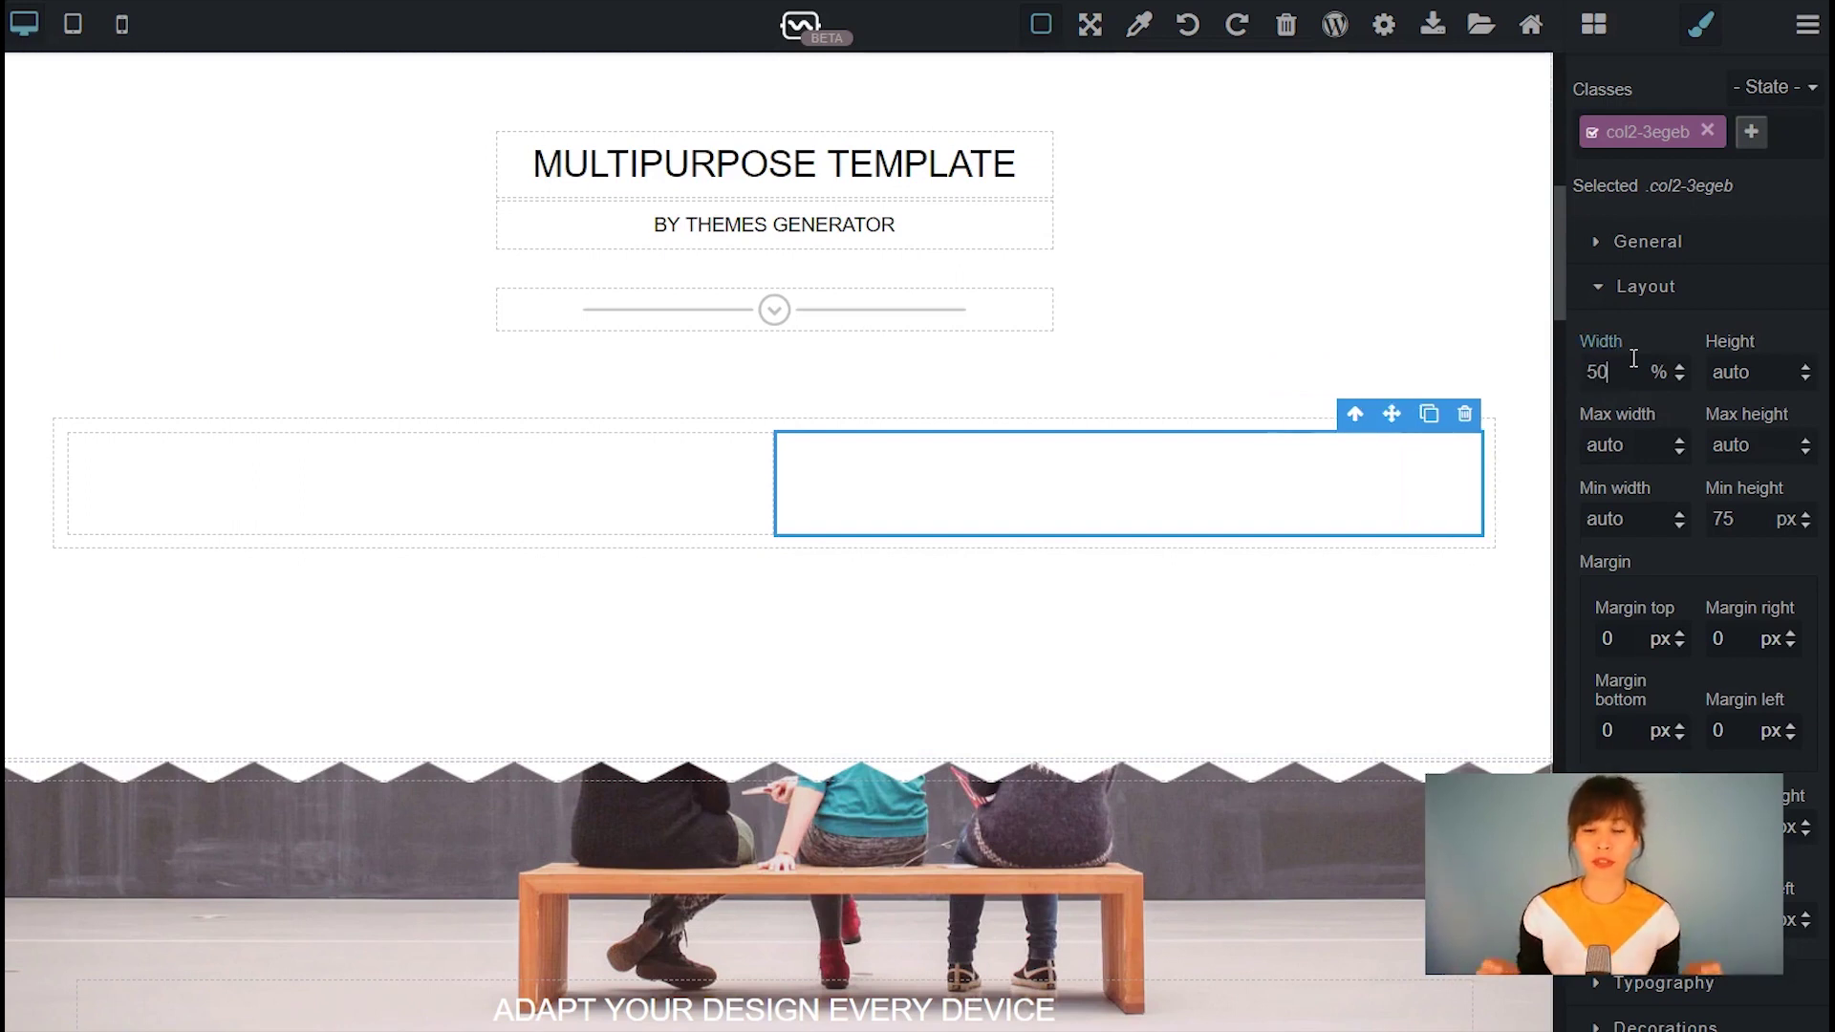
click(1593, 24)
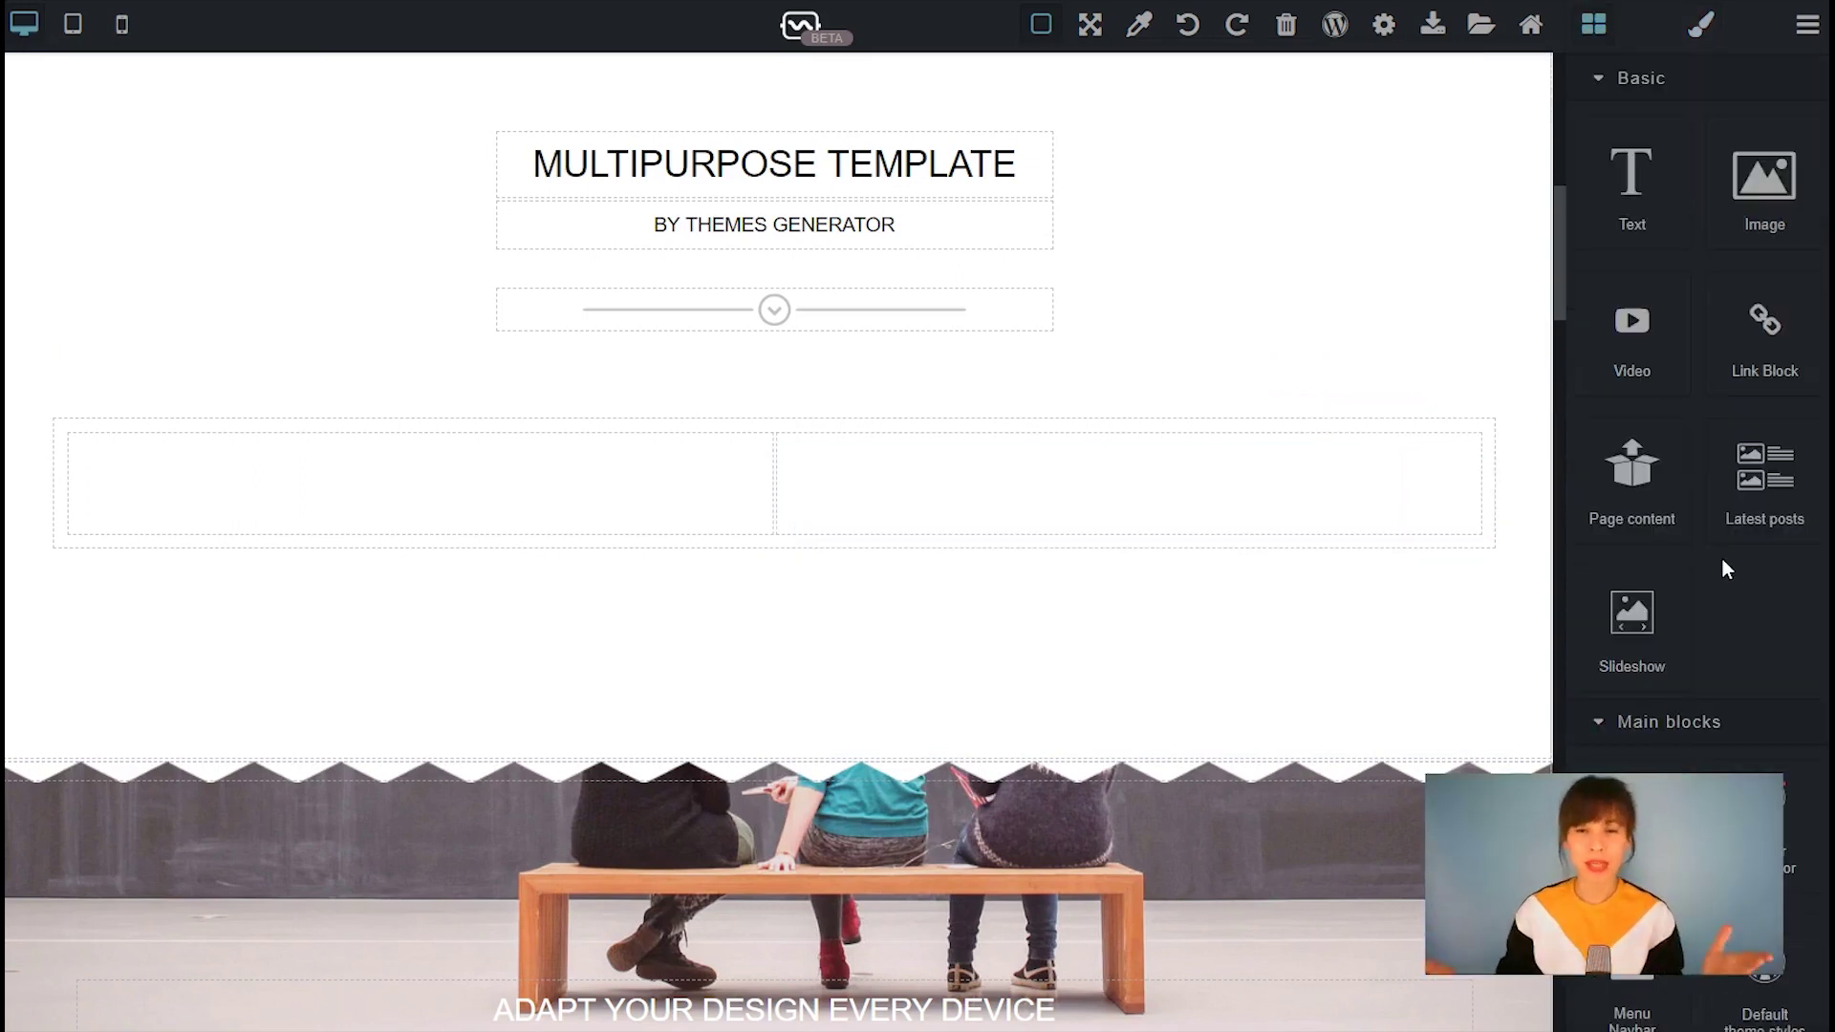
Drag a Latest Posts block into the left and right columns, dismissing the tutorial popup
drag(1768, 532, 413, 503)
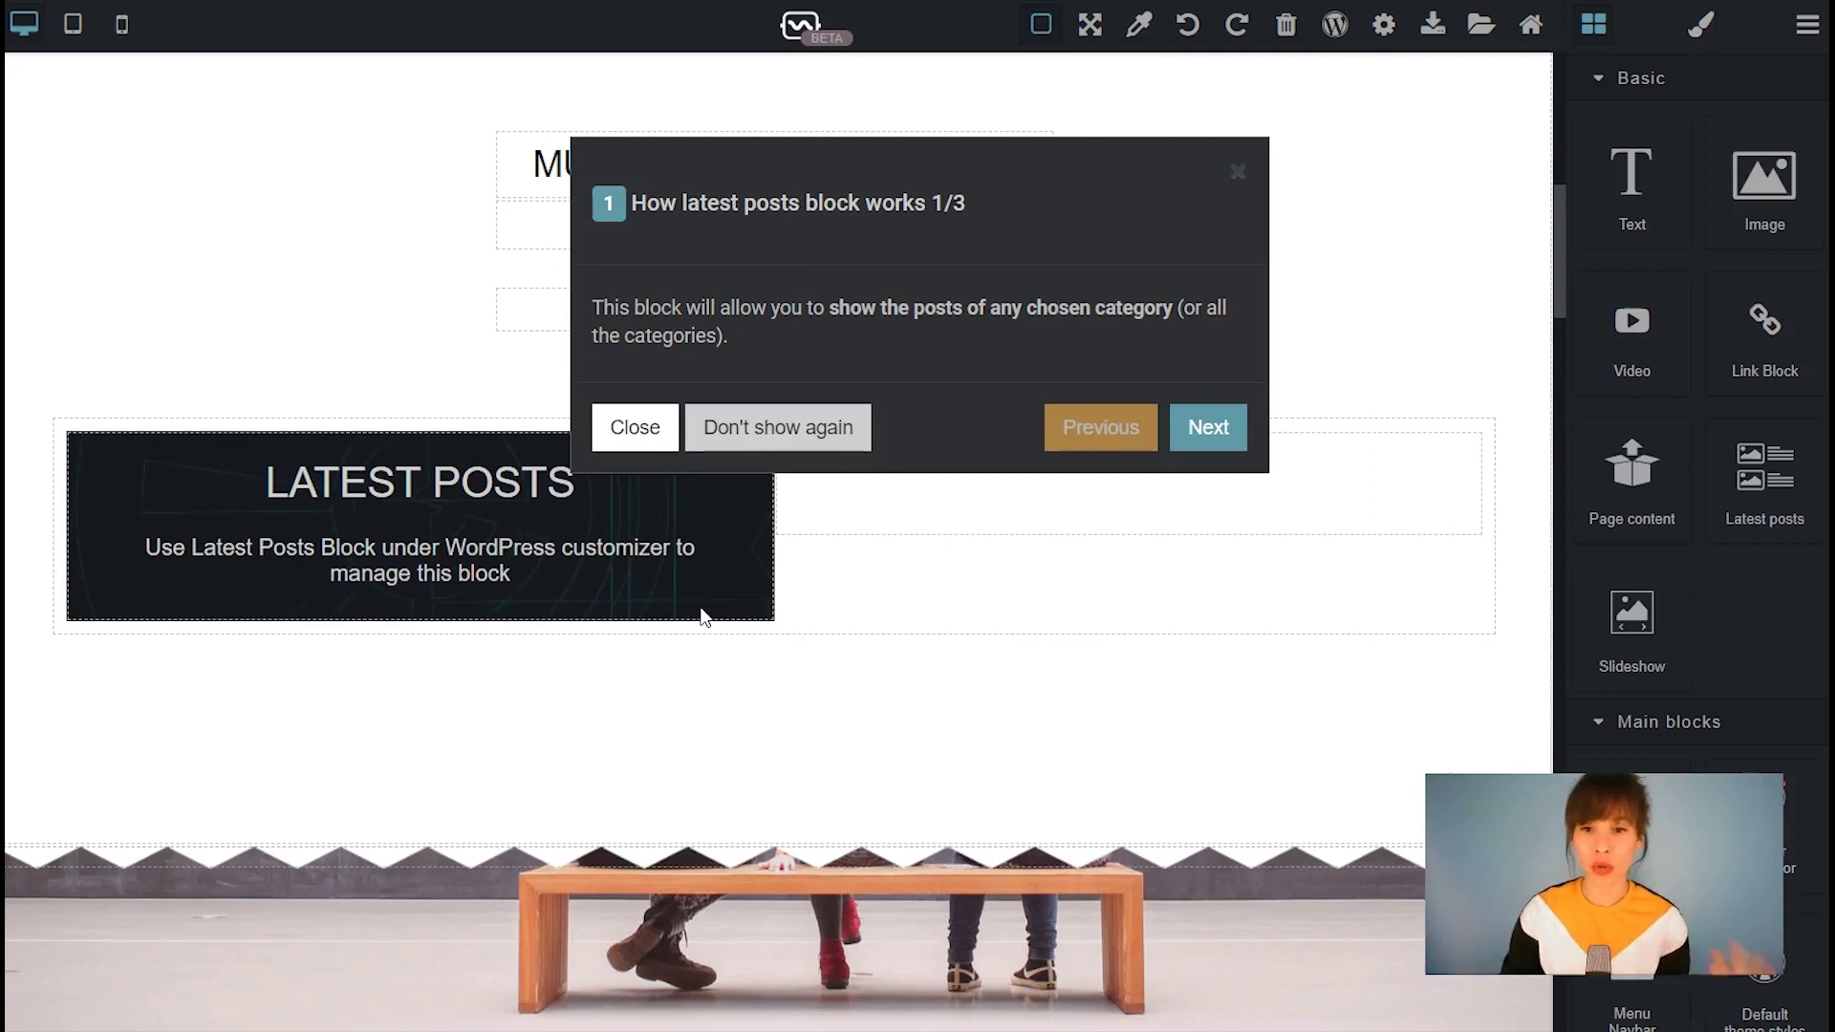
click(1231, 174)
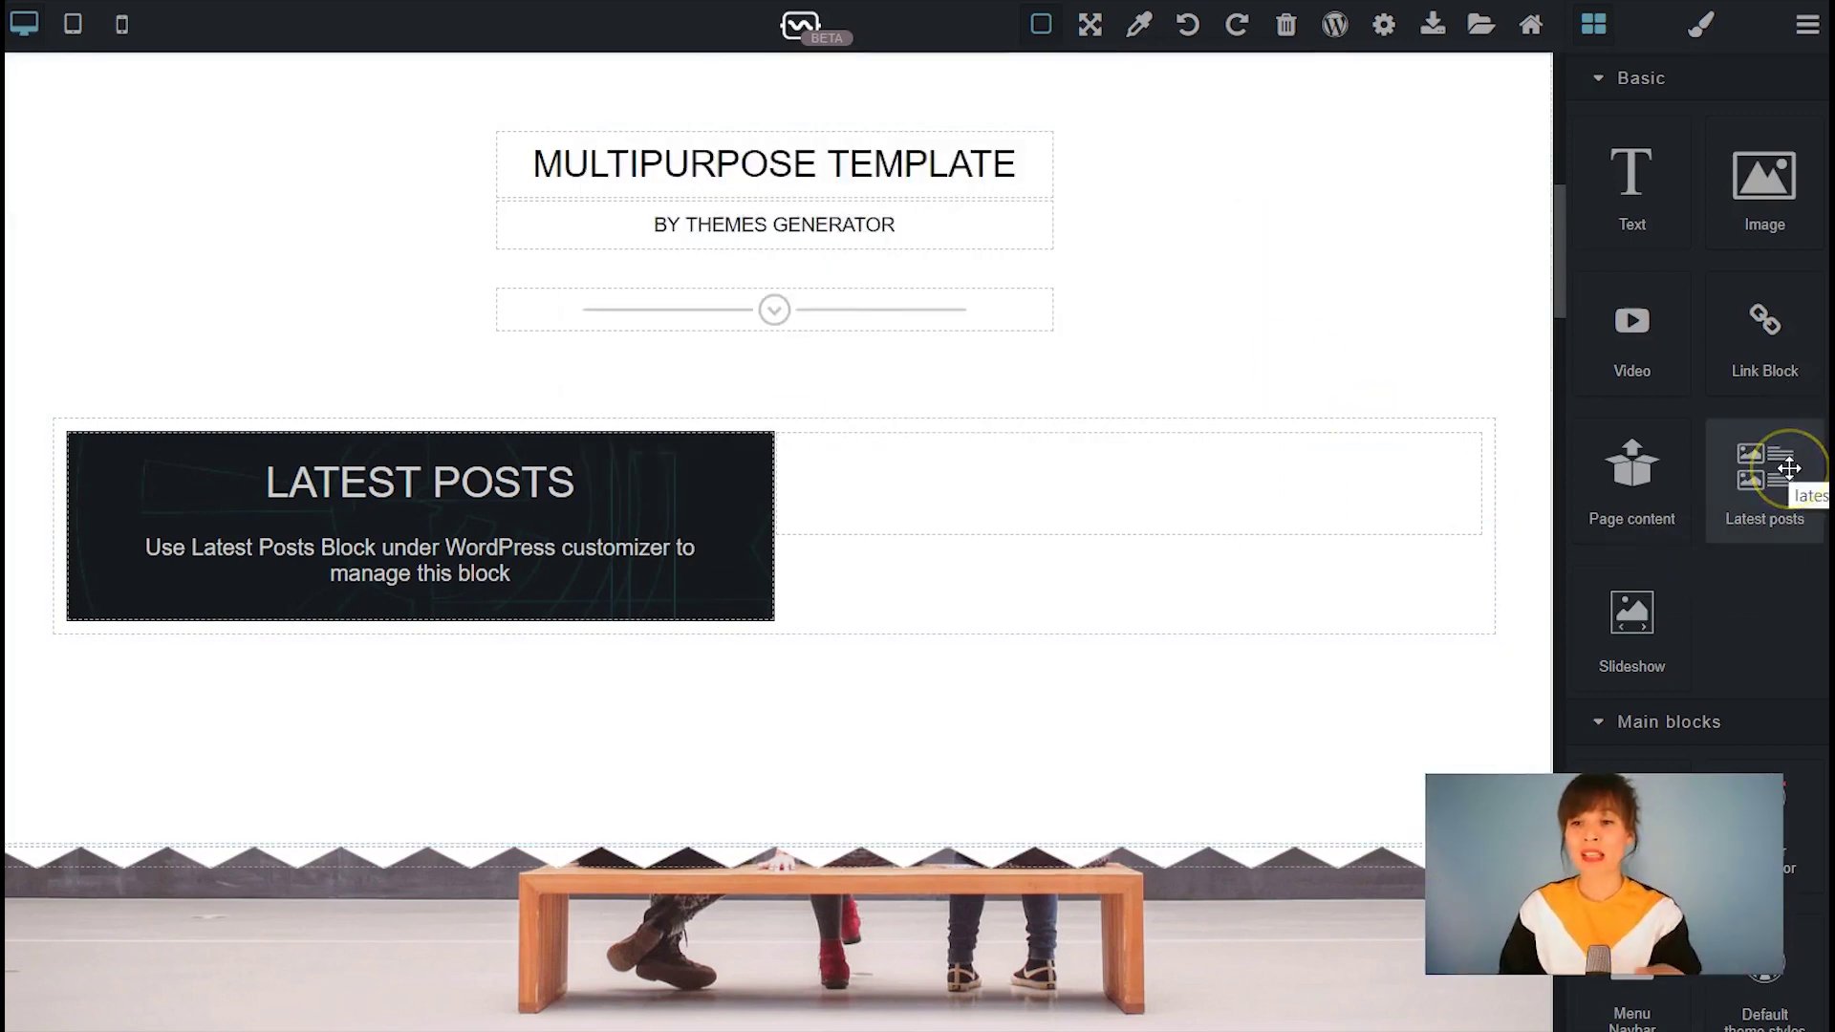
drag(1727, 513, 1287, 463)
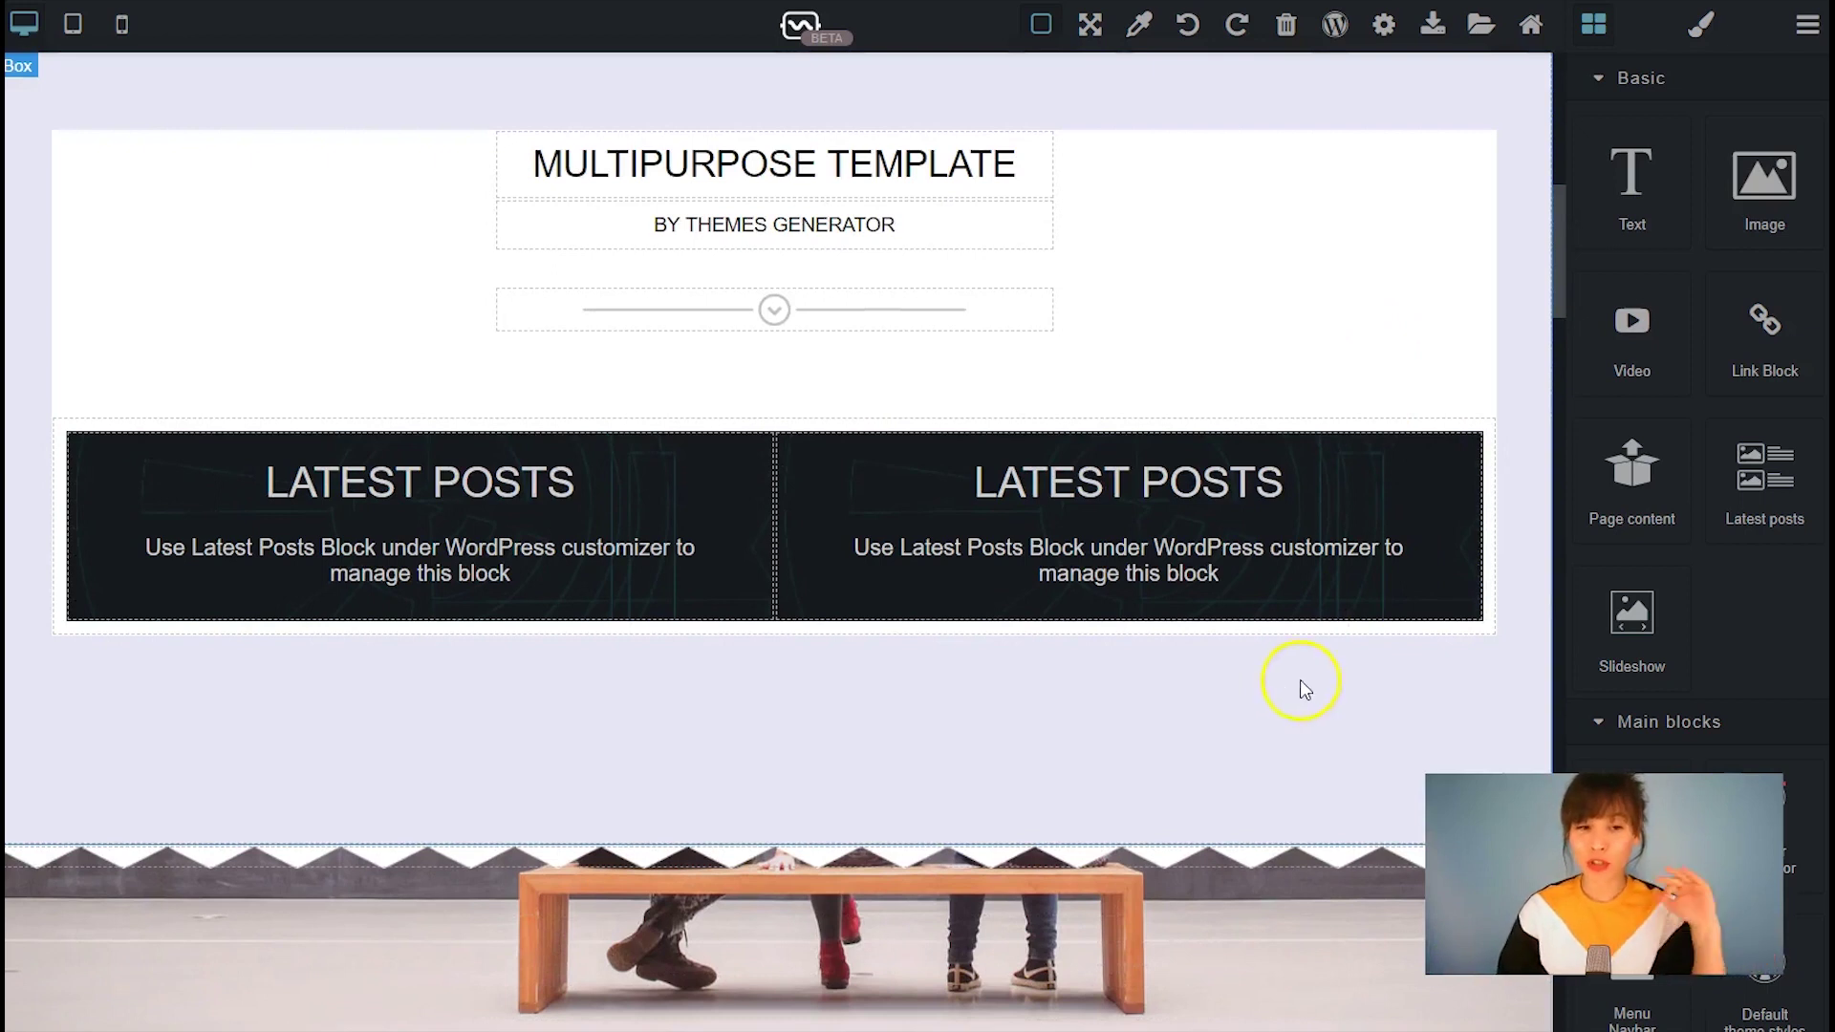
Delete the ADAPT YOUR DESIGN EVERY DEVICE and 100% RESPONSIVE headings from the bench-photo section
scroll(1299, 680, down, 7)
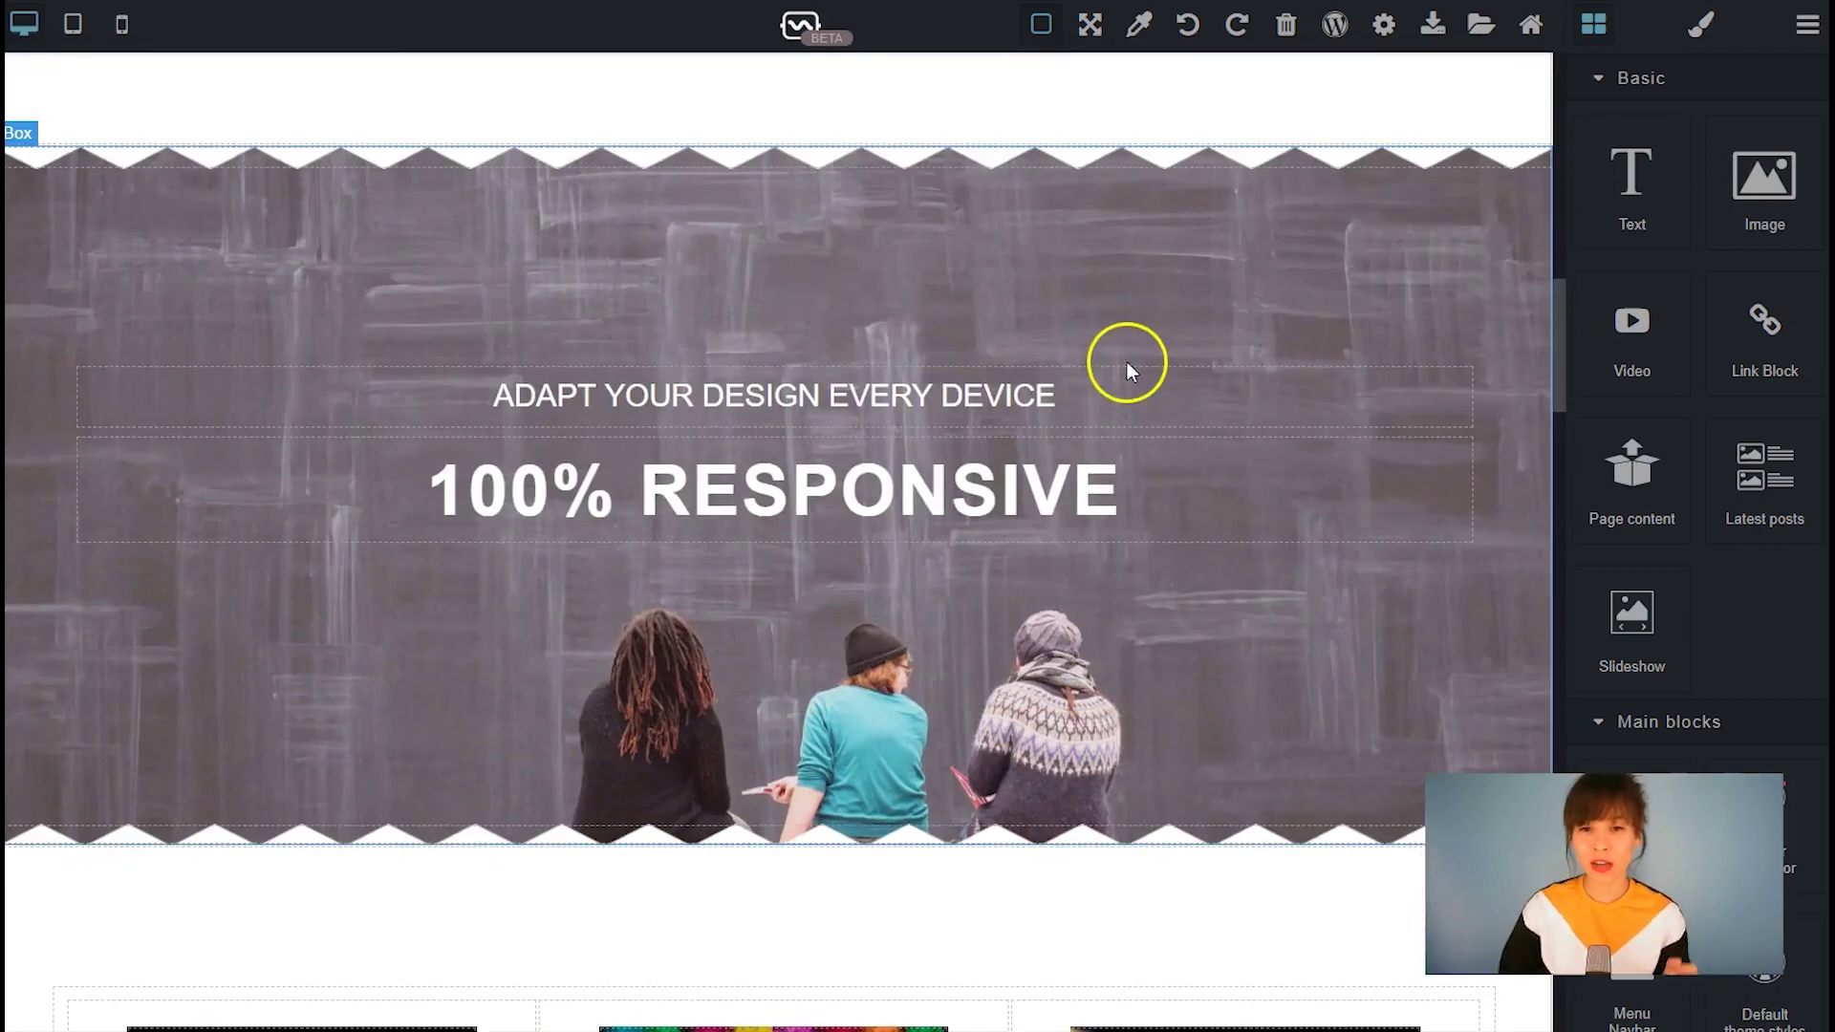
scroll(1127, 362, up, 4)
scroll(1126, 361, down, 6)
click(953, 241)
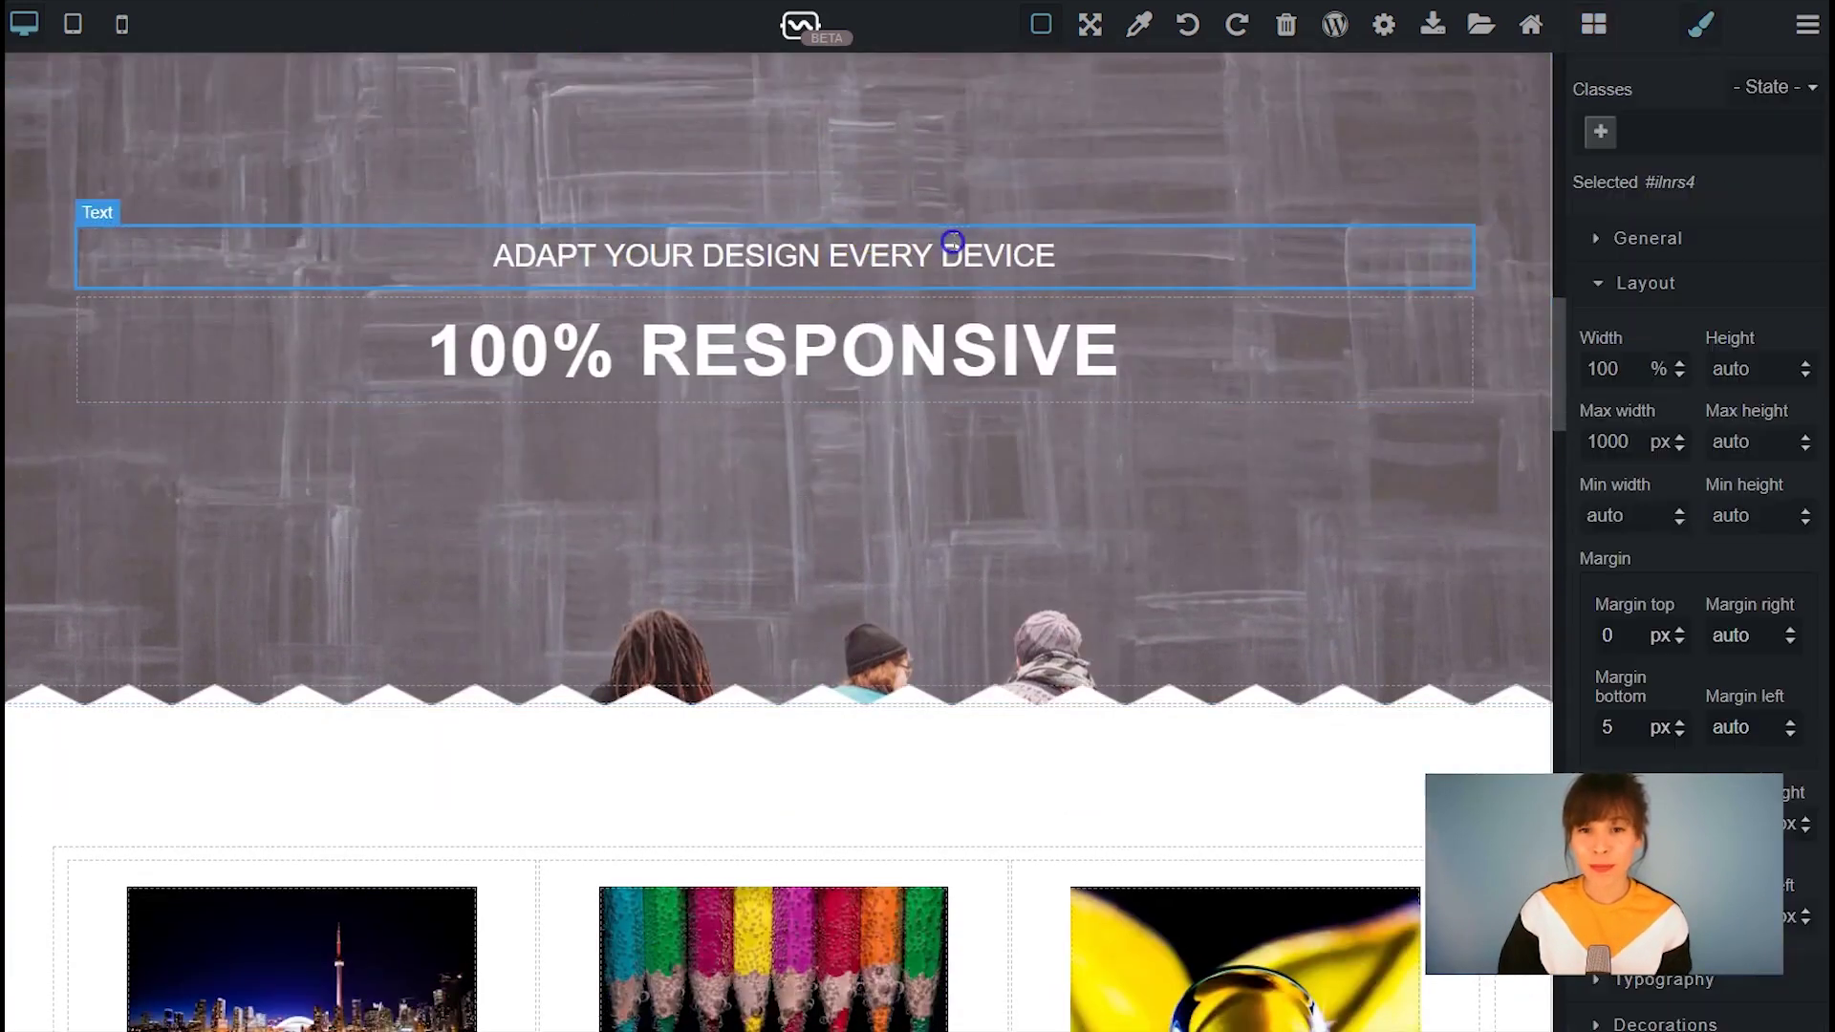
click(1460, 205)
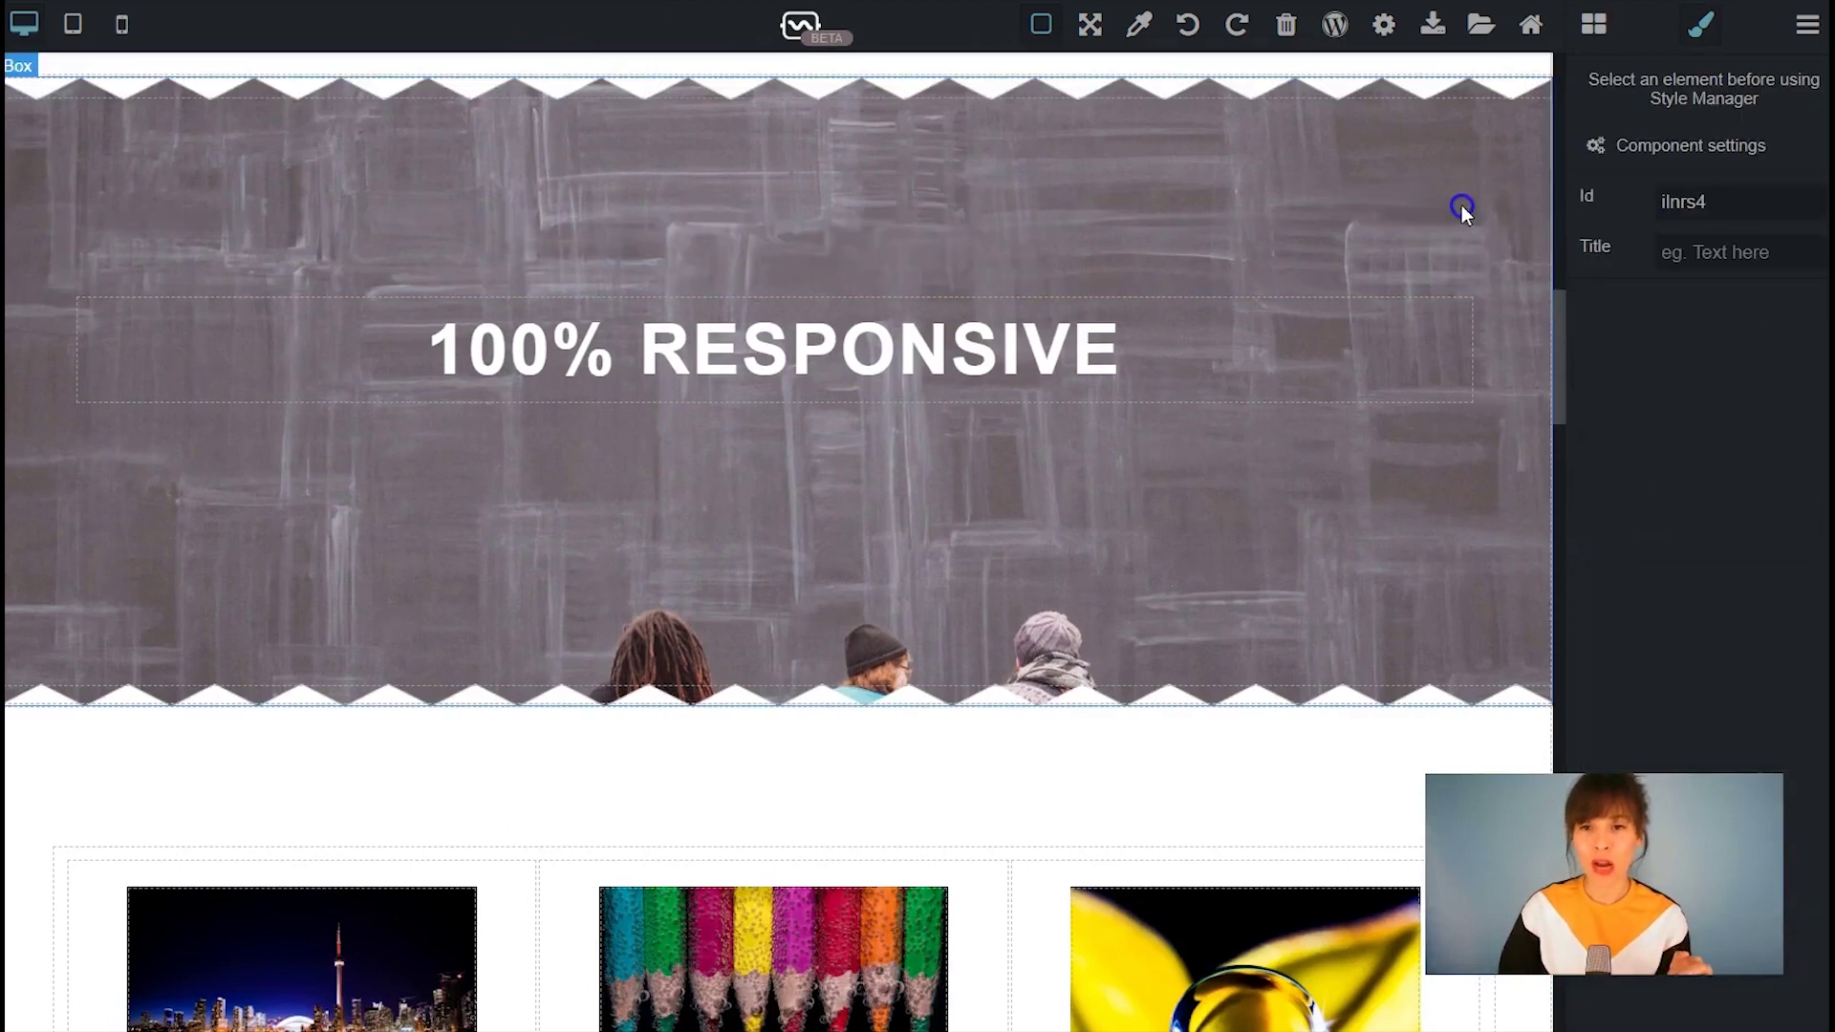
click(1398, 331)
click(1455, 276)
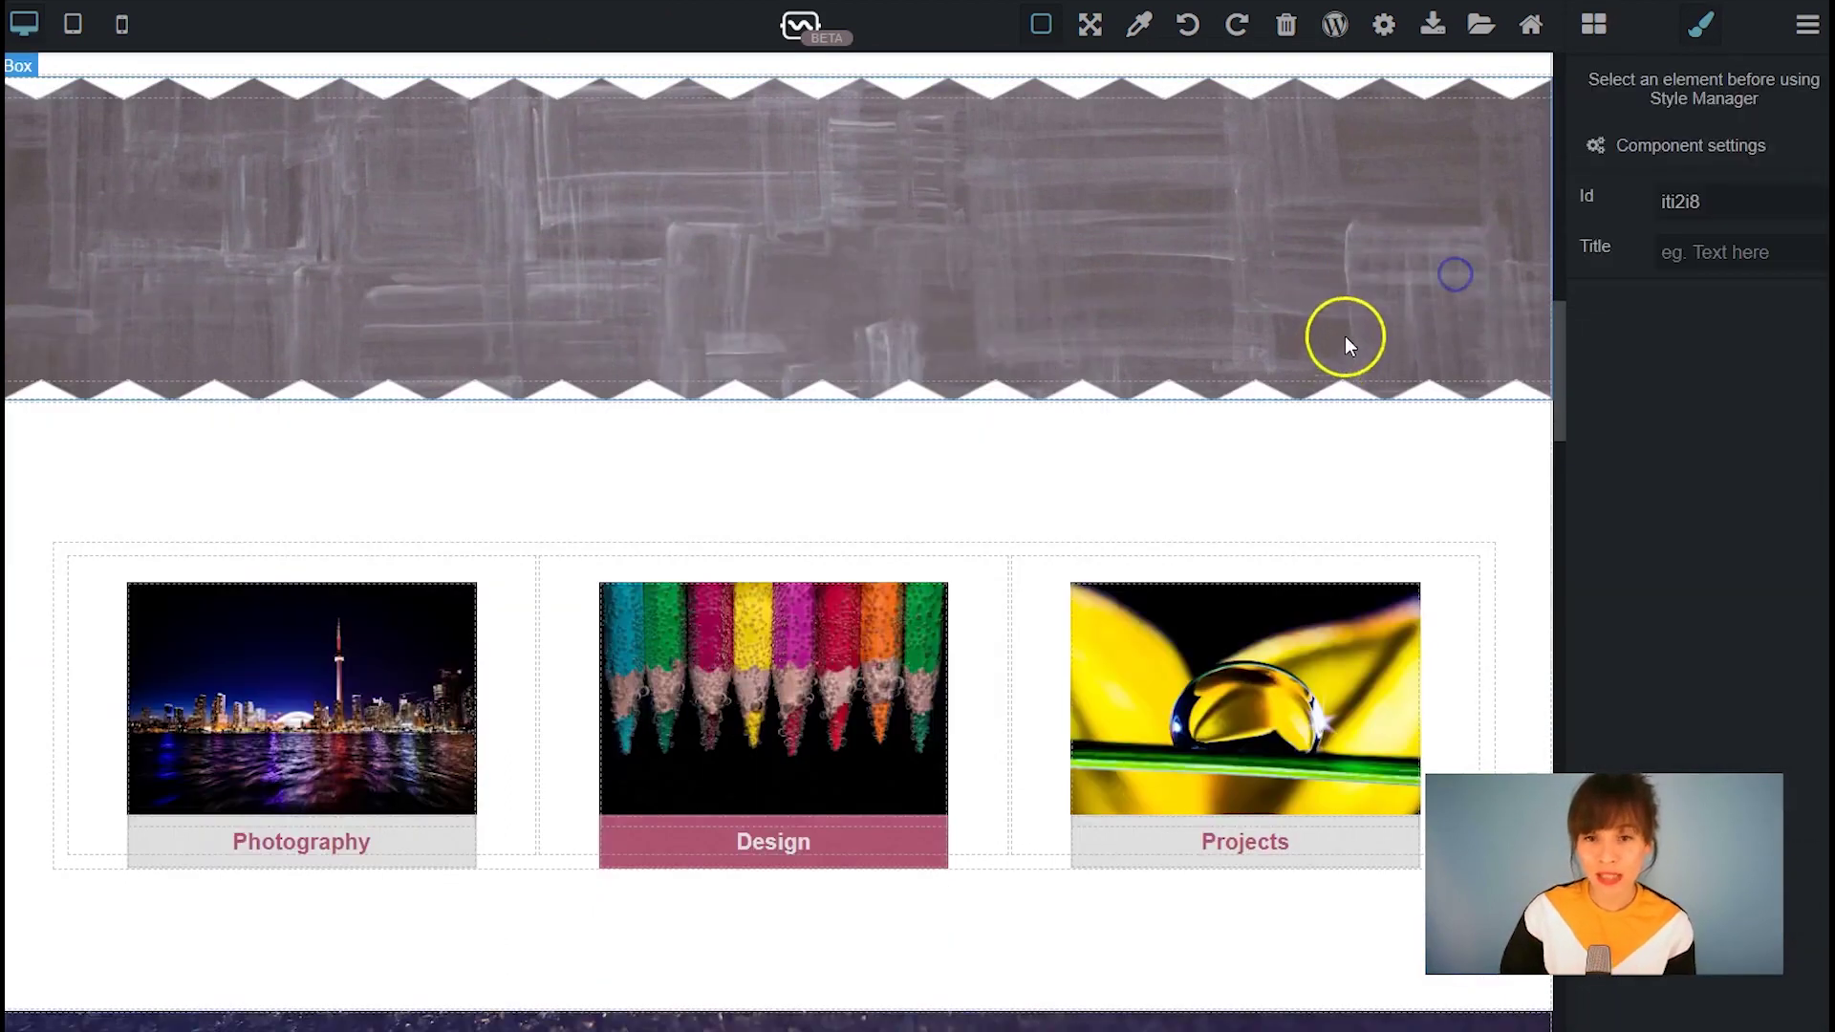
Drag a full-width Latest Posts block into the emptied bench-photo section
click(1593, 24)
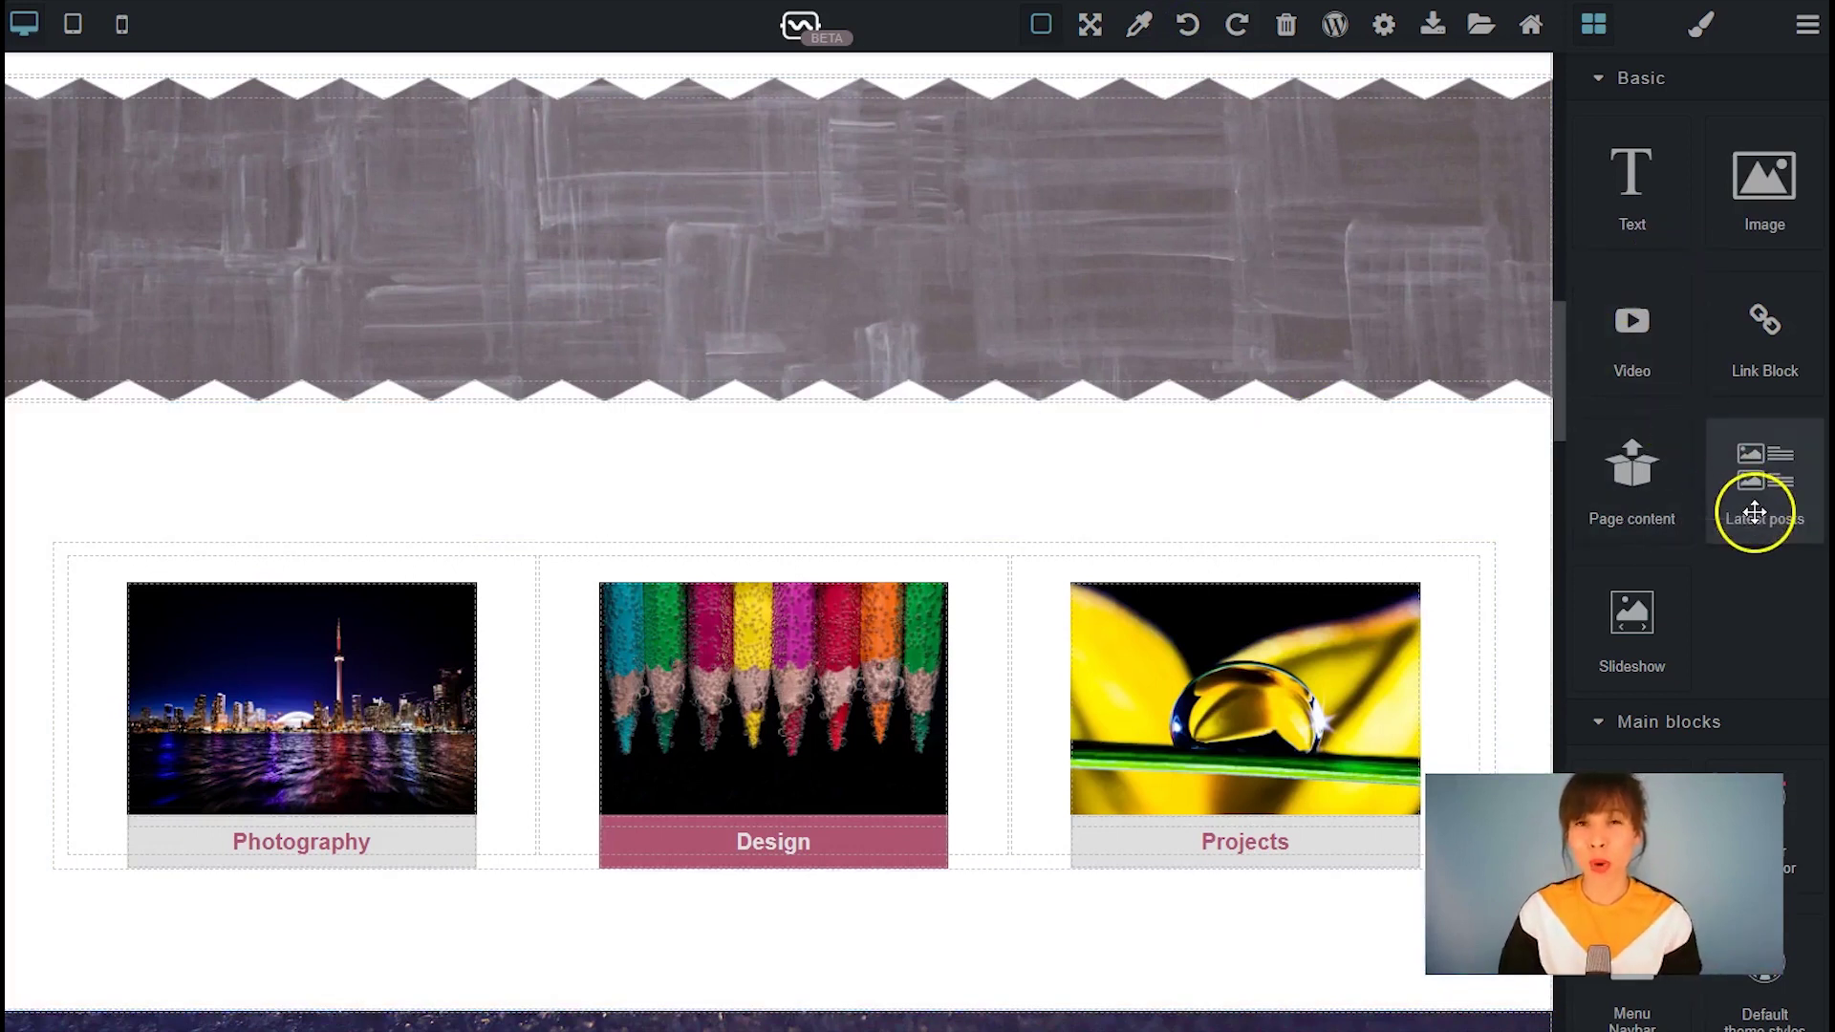
drag(1755, 513, 1001, 279)
scroll(1294, 498, up, 3)
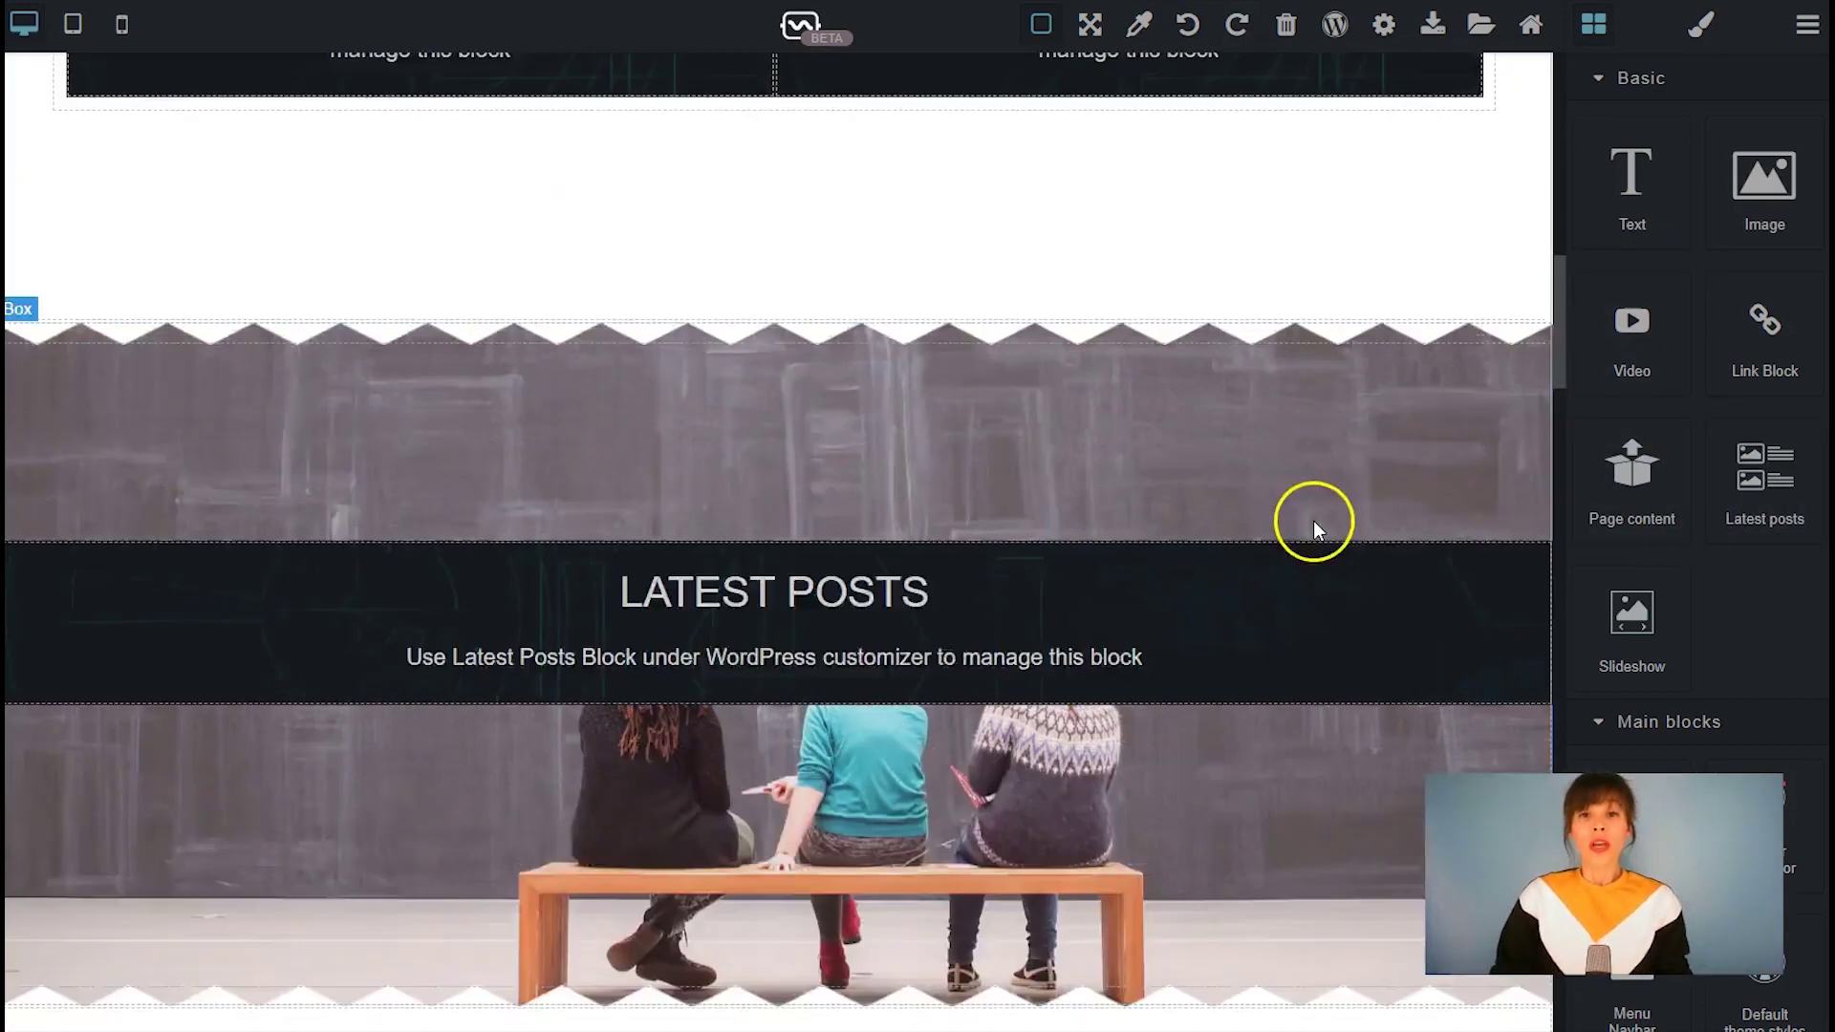
scroll(1307, 535, up, 5)
scroll(1290, 533, down, 4)
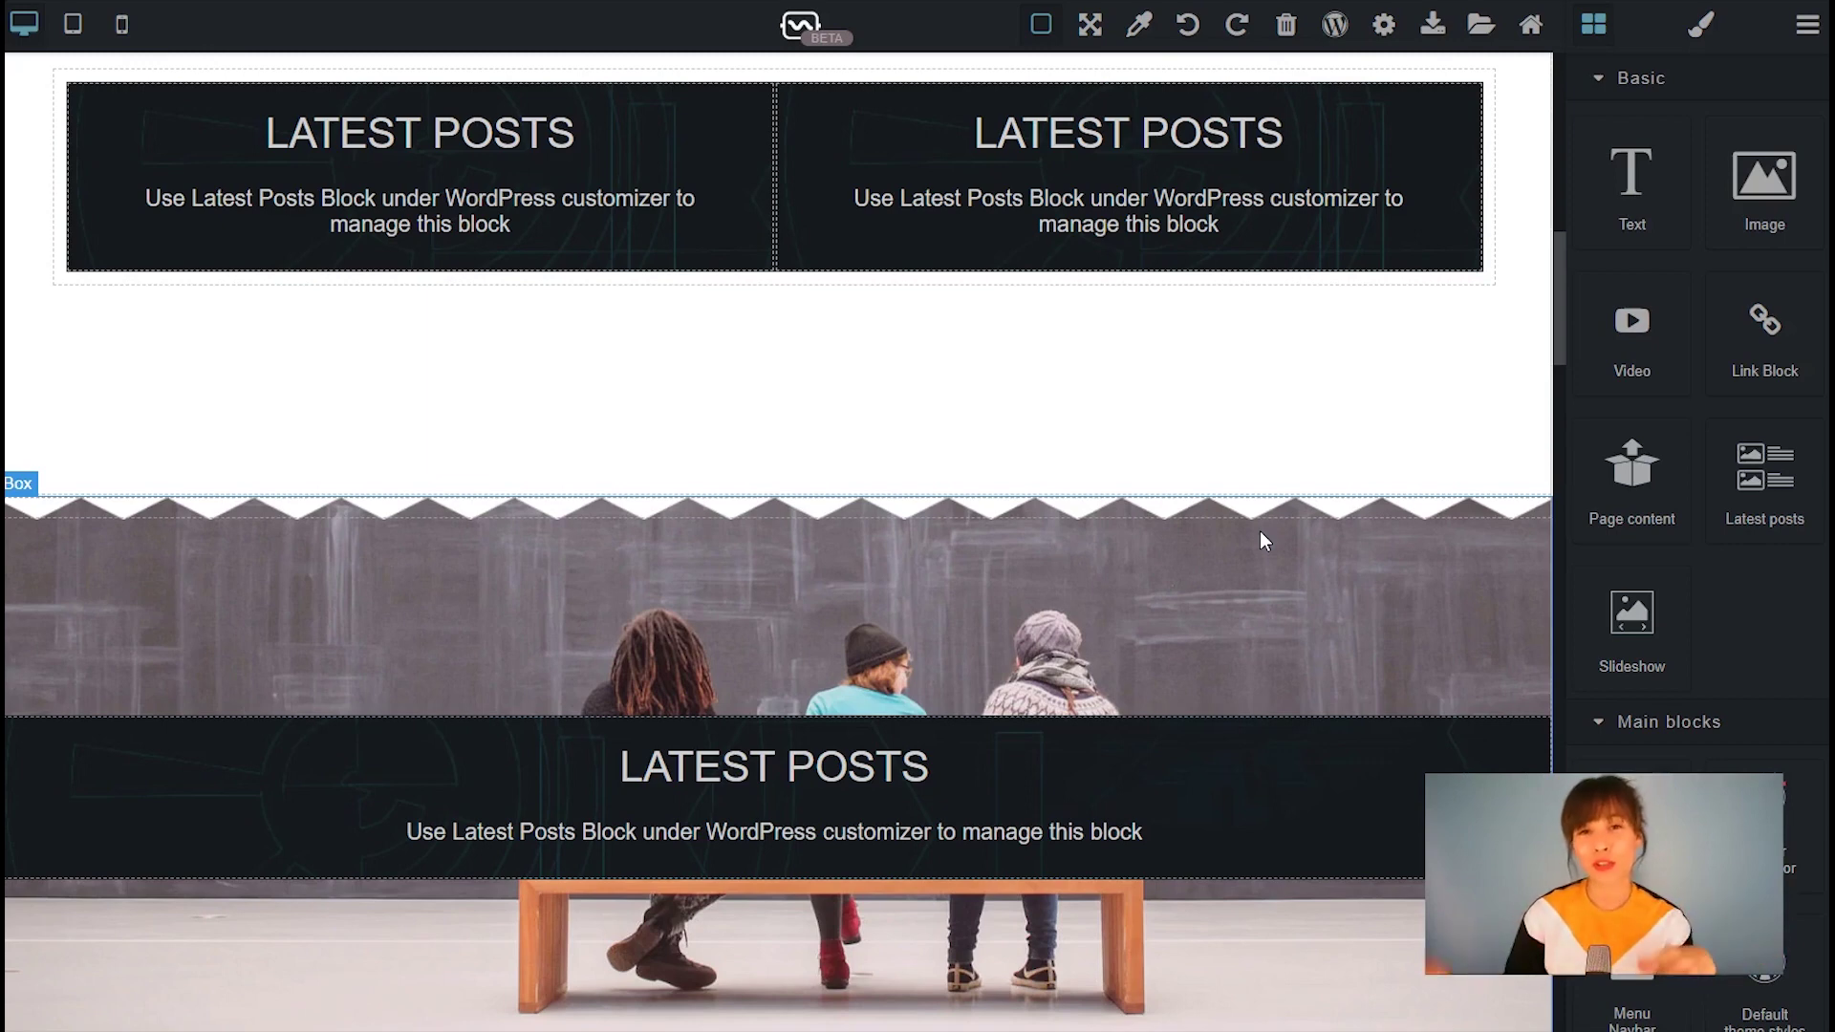
Scroll through the page to check the two side-by-side Latest Posts blocks and the full-width one
scroll(1242, 477, down, 10)
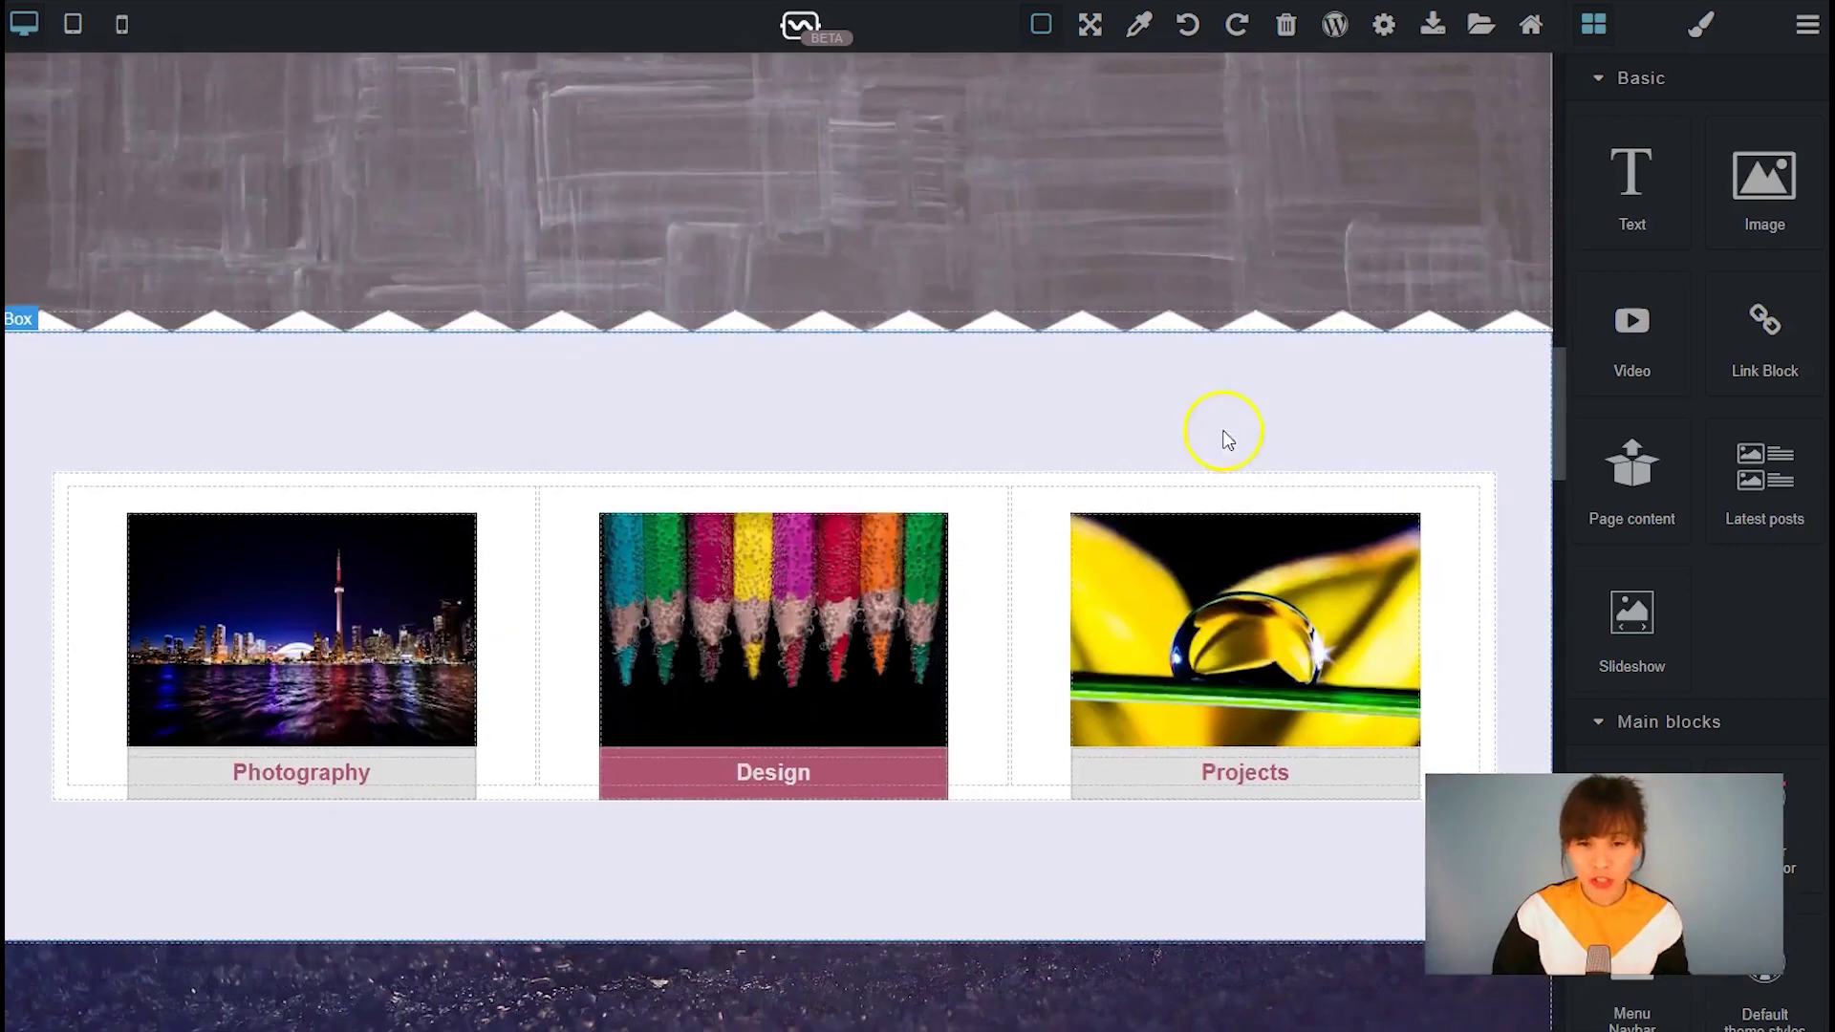
scroll(1218, 428, up, 4)
scroll(1217, 431, down, 15)
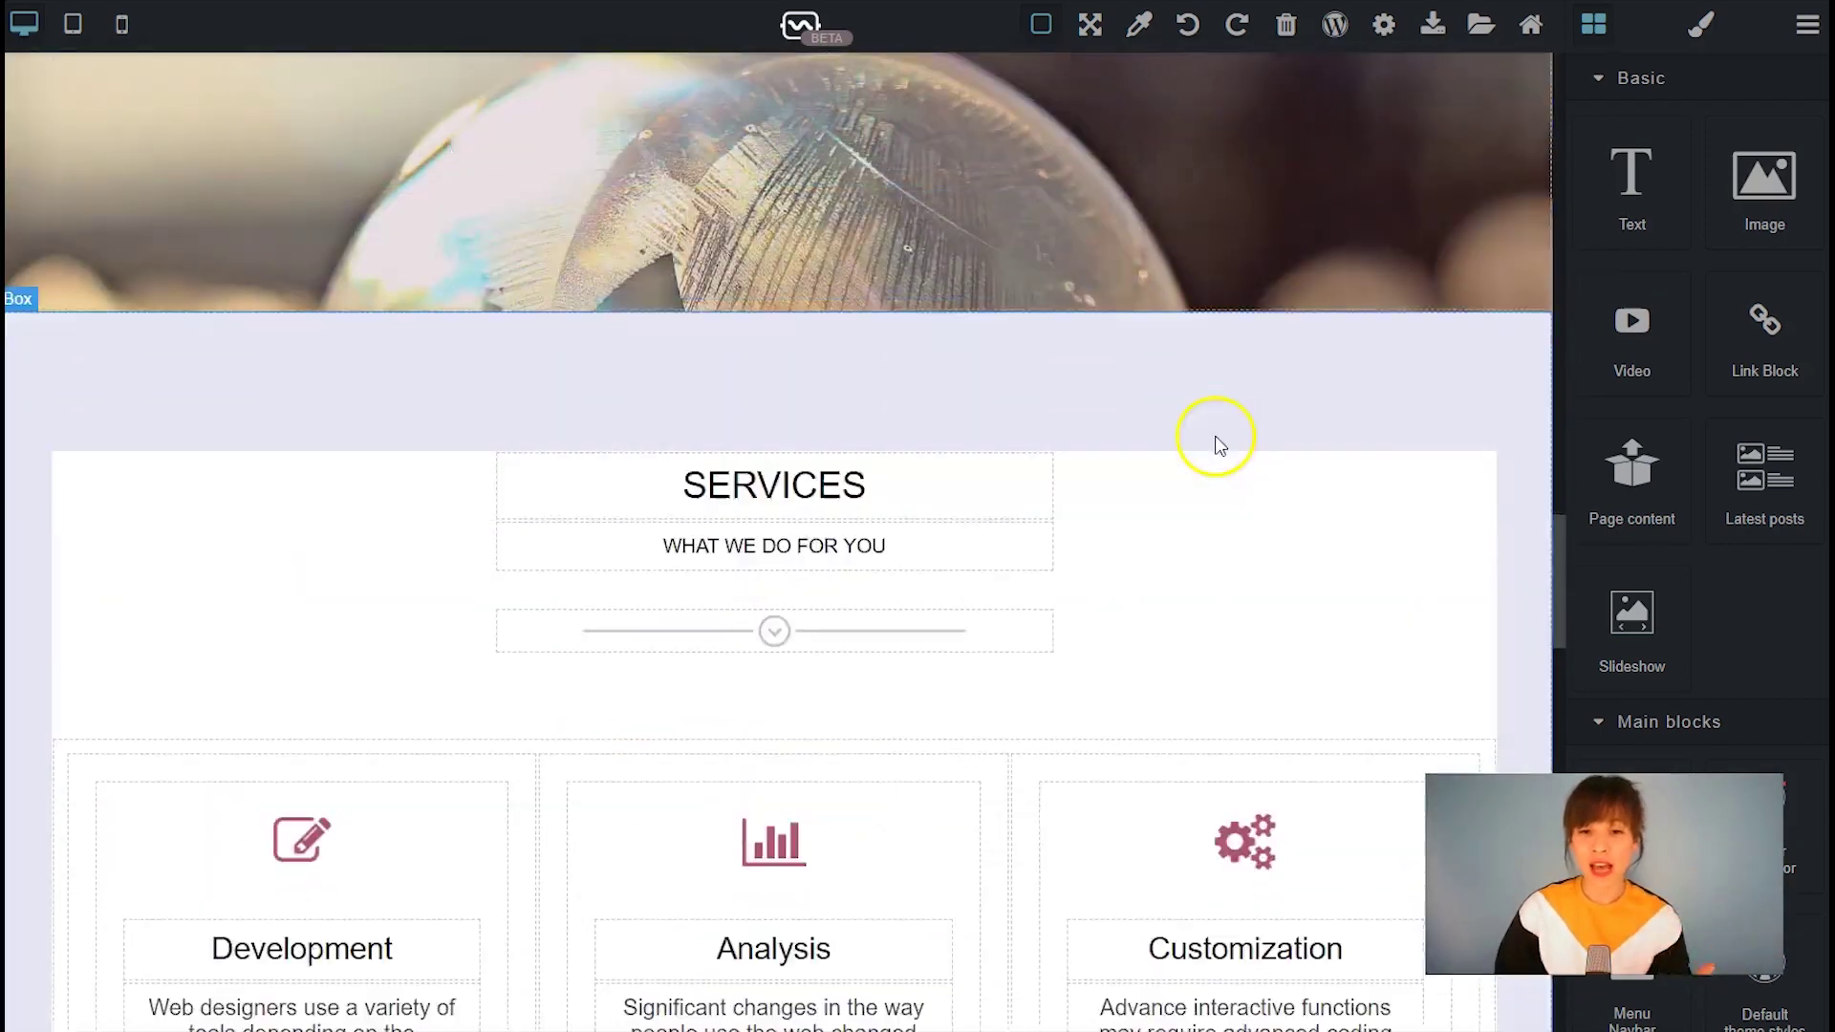
scroll(1221, 436, down, 4)
scroll(1339, 426, up, 12)
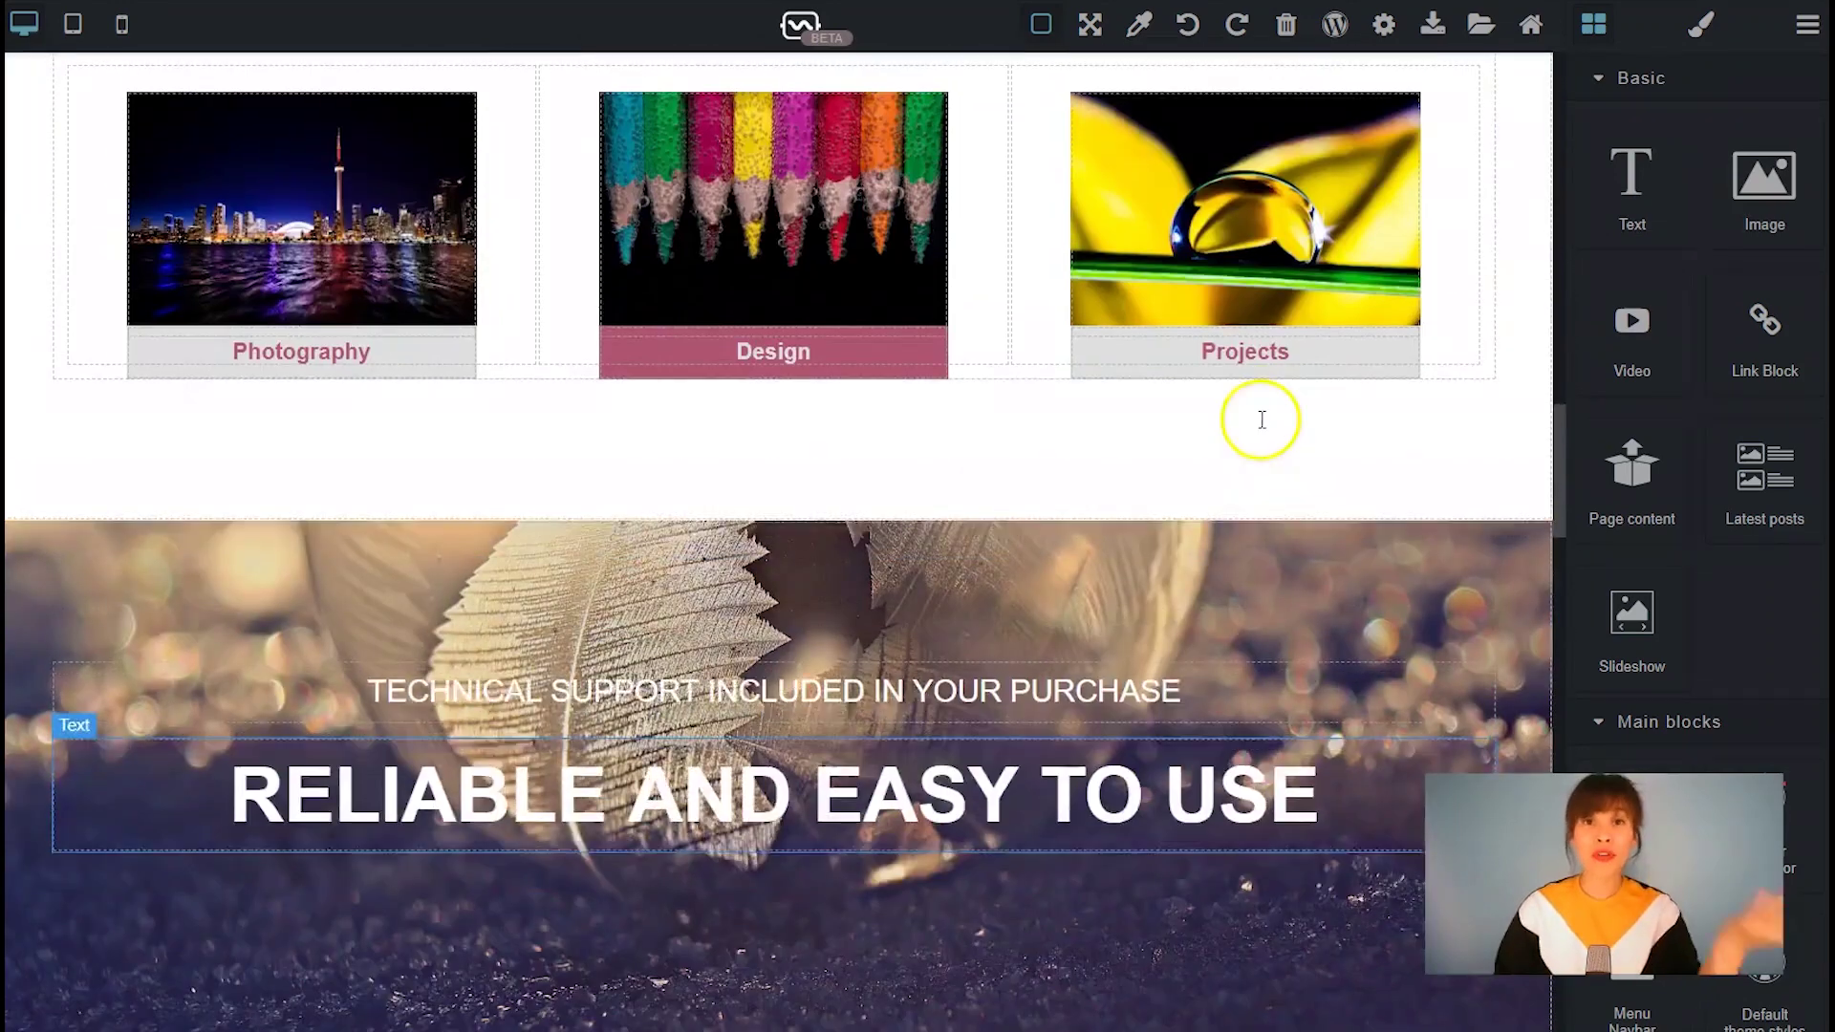
scroll(1259, 411, up, 13)
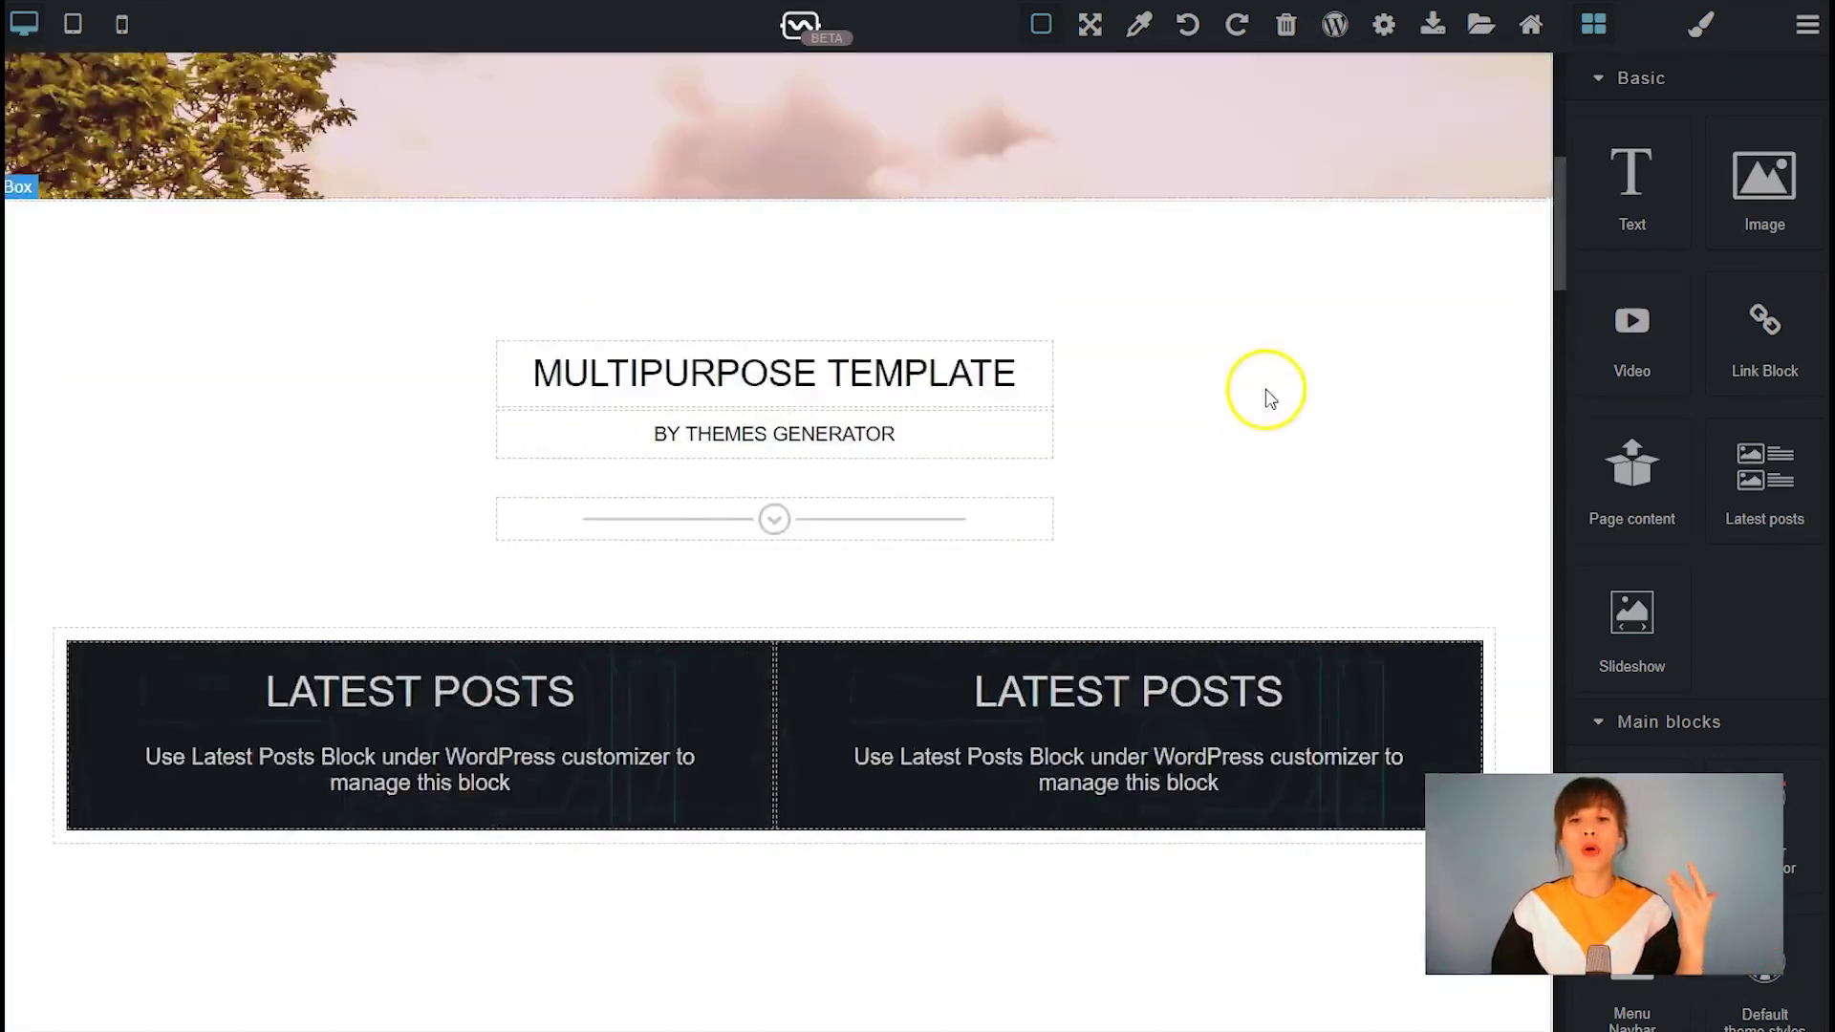
scroll(1262, 388, down, 4)
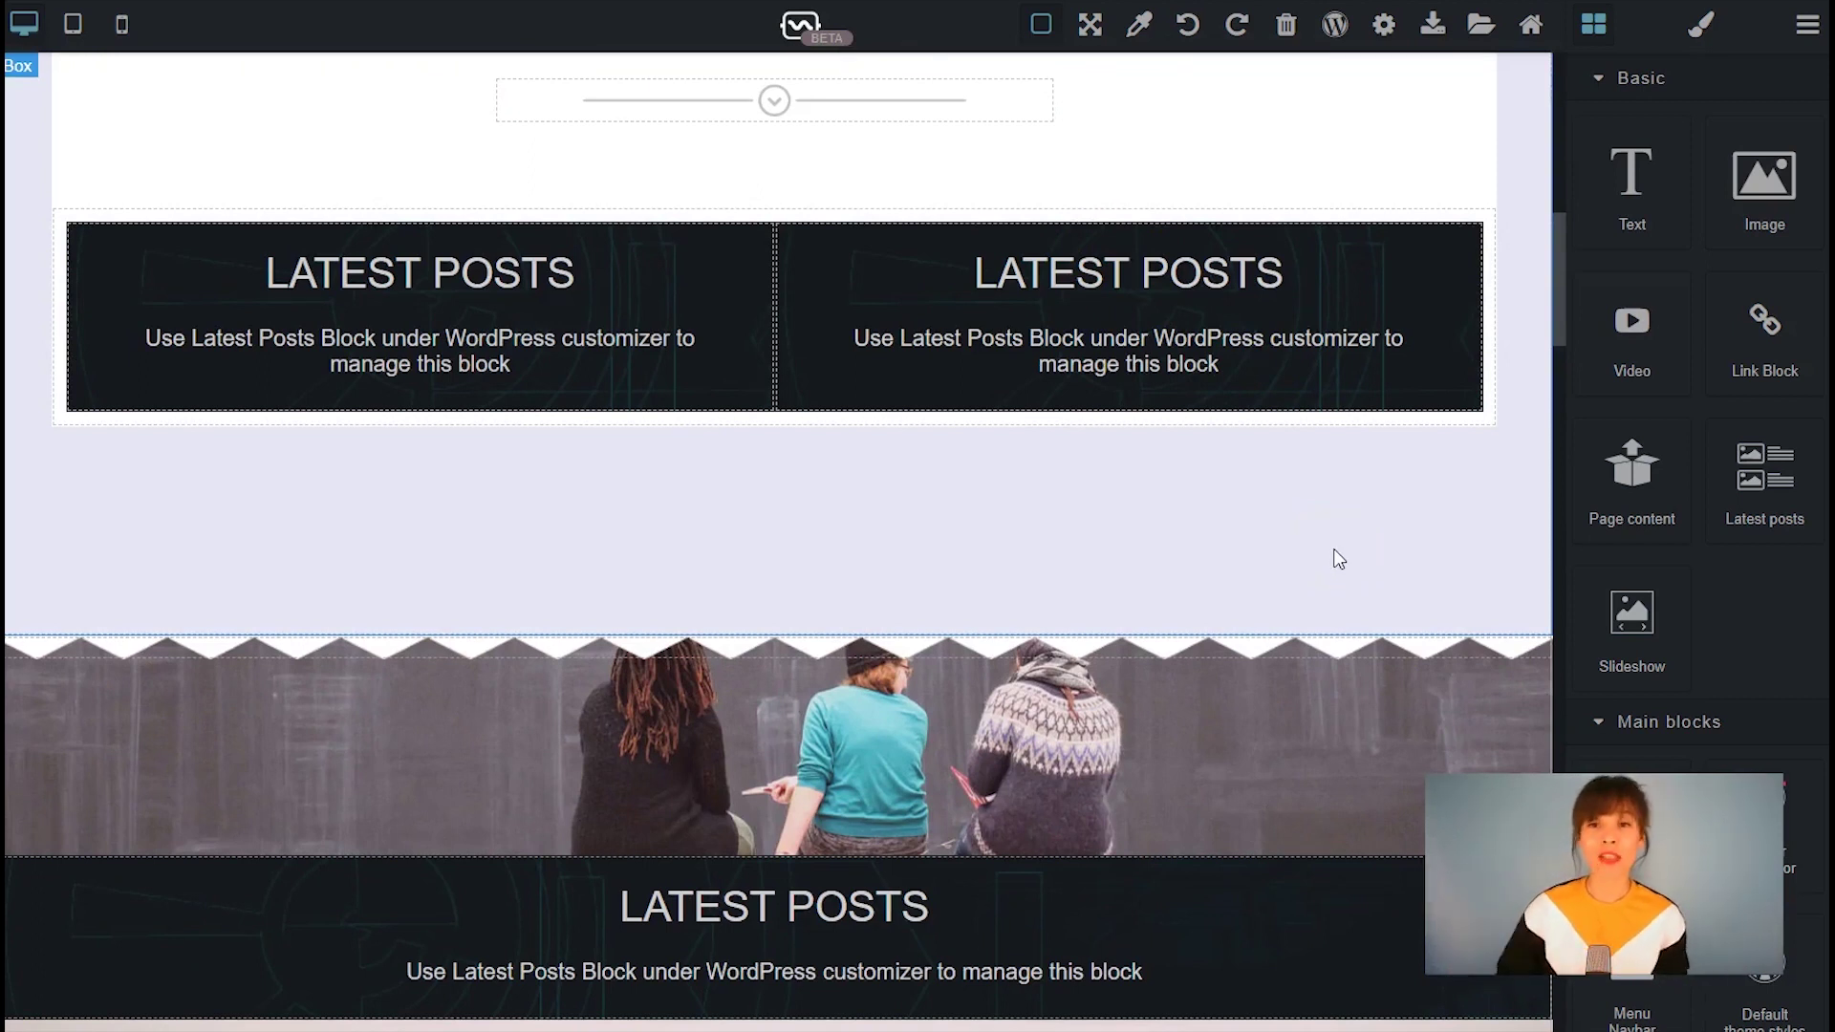
Open the Export to WordPress view to export the theme
click(1336, 25)
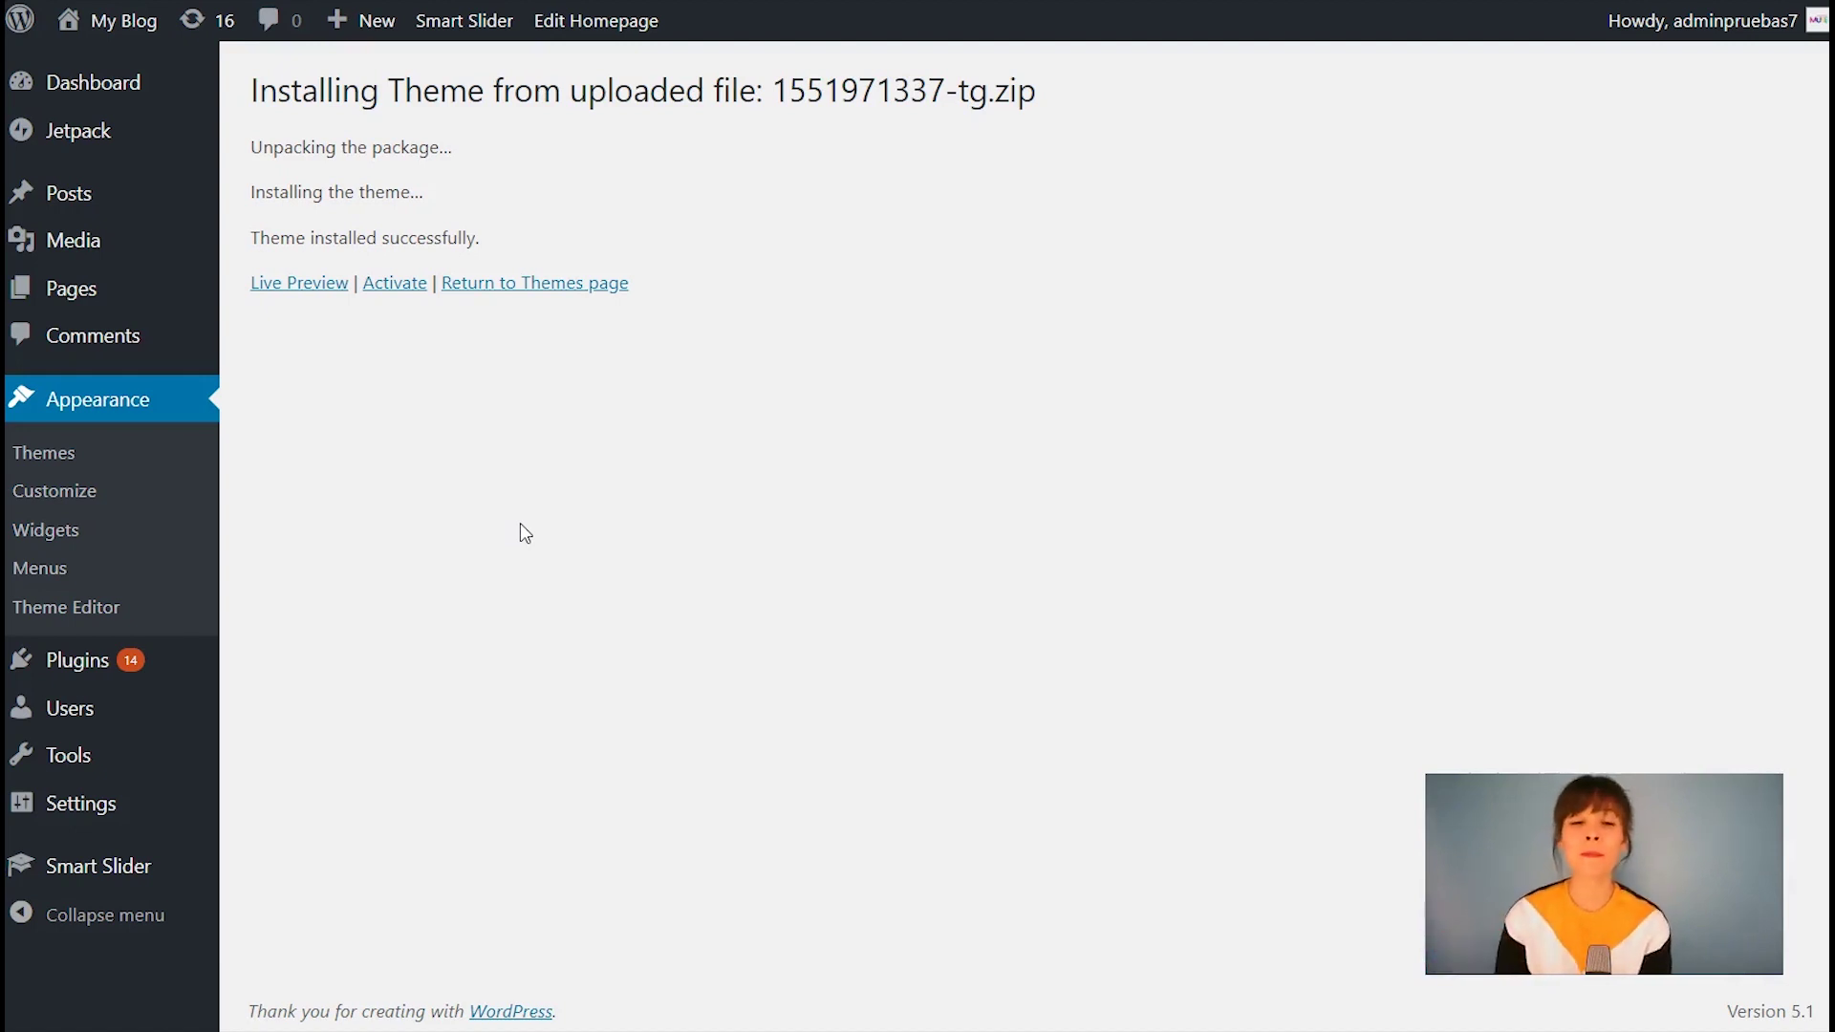
Activate the newly installed theme and open the live Museum homepage from Visit site
click(390, 286)
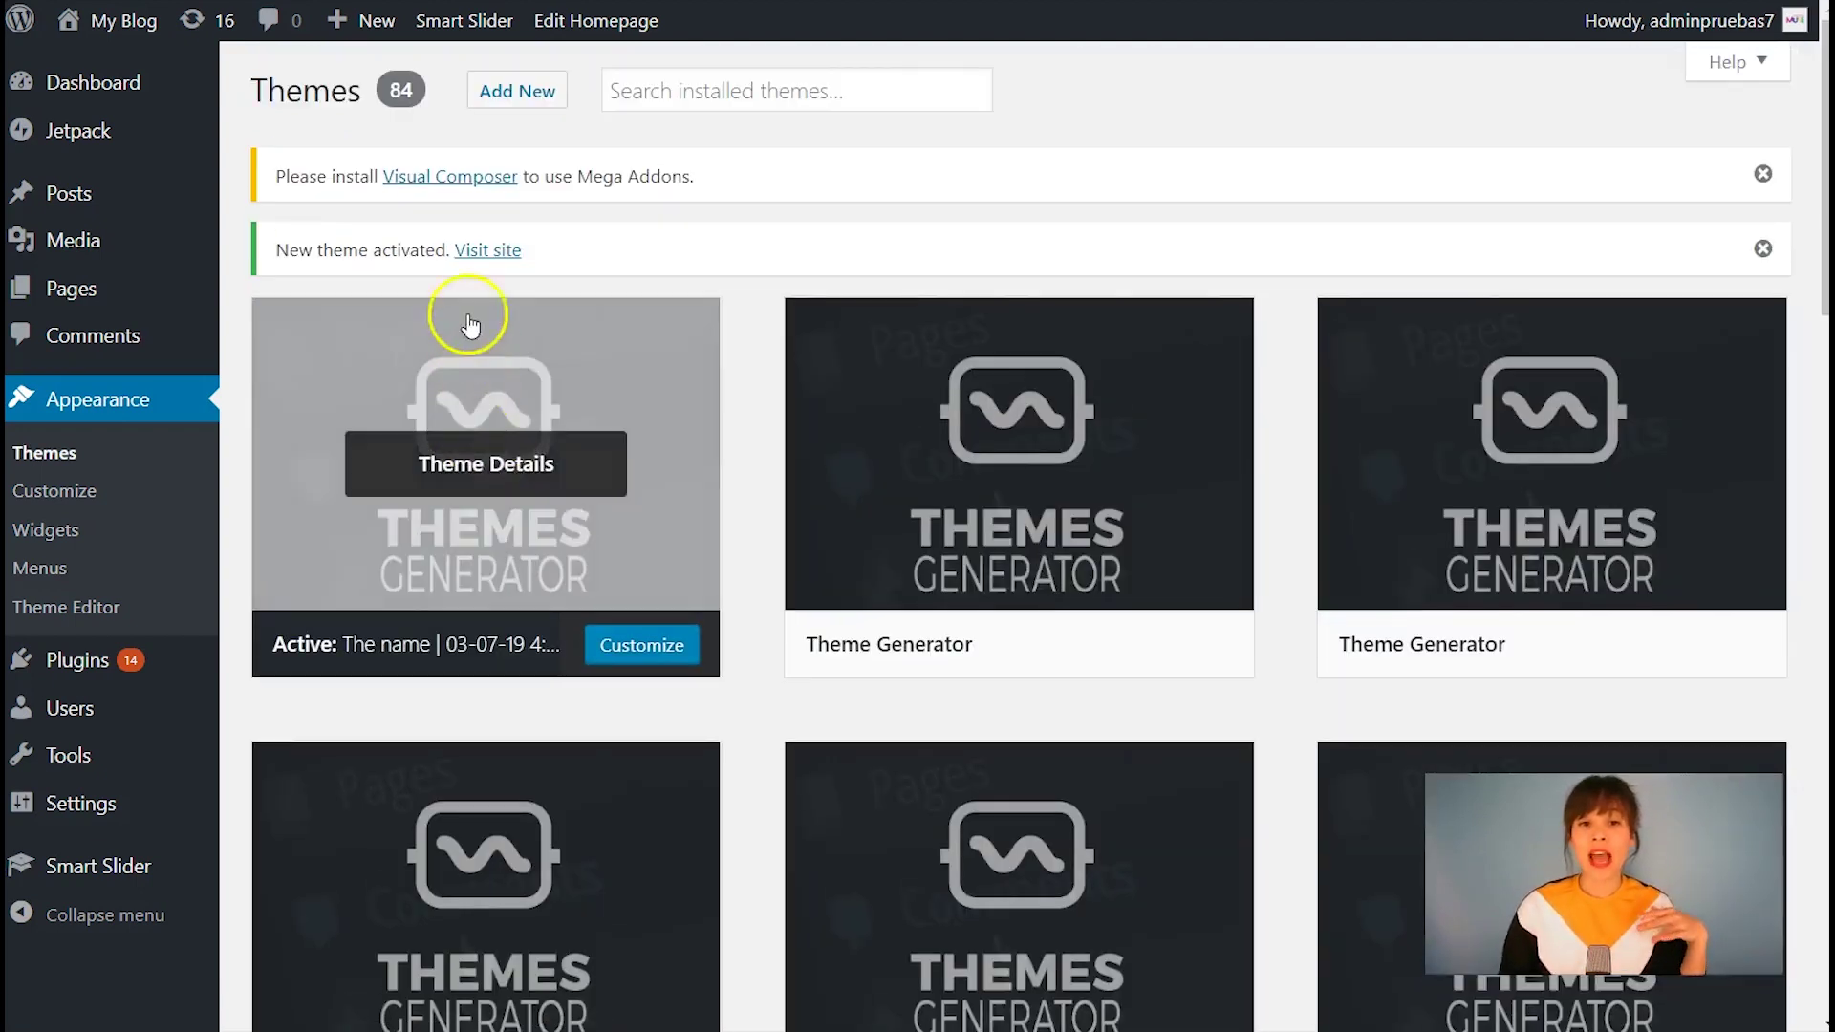
right_click(489, 255)
click(490, 250)
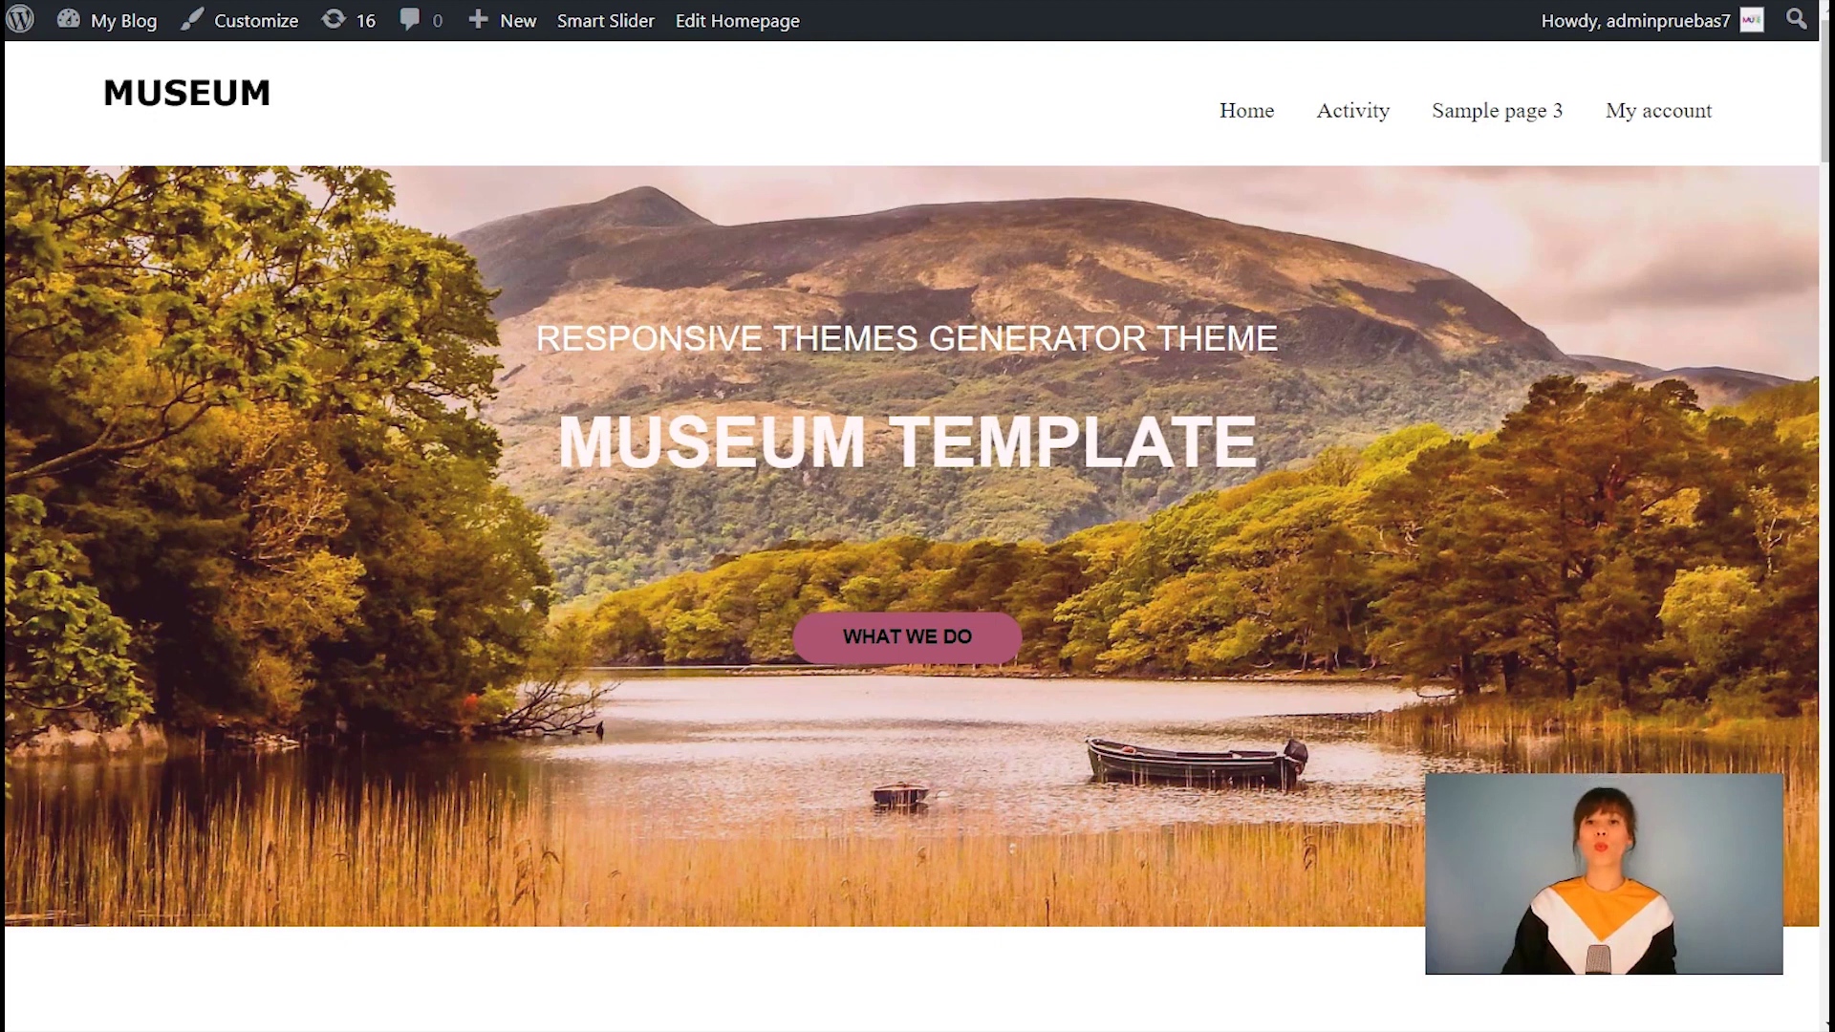
Check the homepage's empty post sections and launch the Customizer from the admin bar
scroll(901, 237, down, 10)
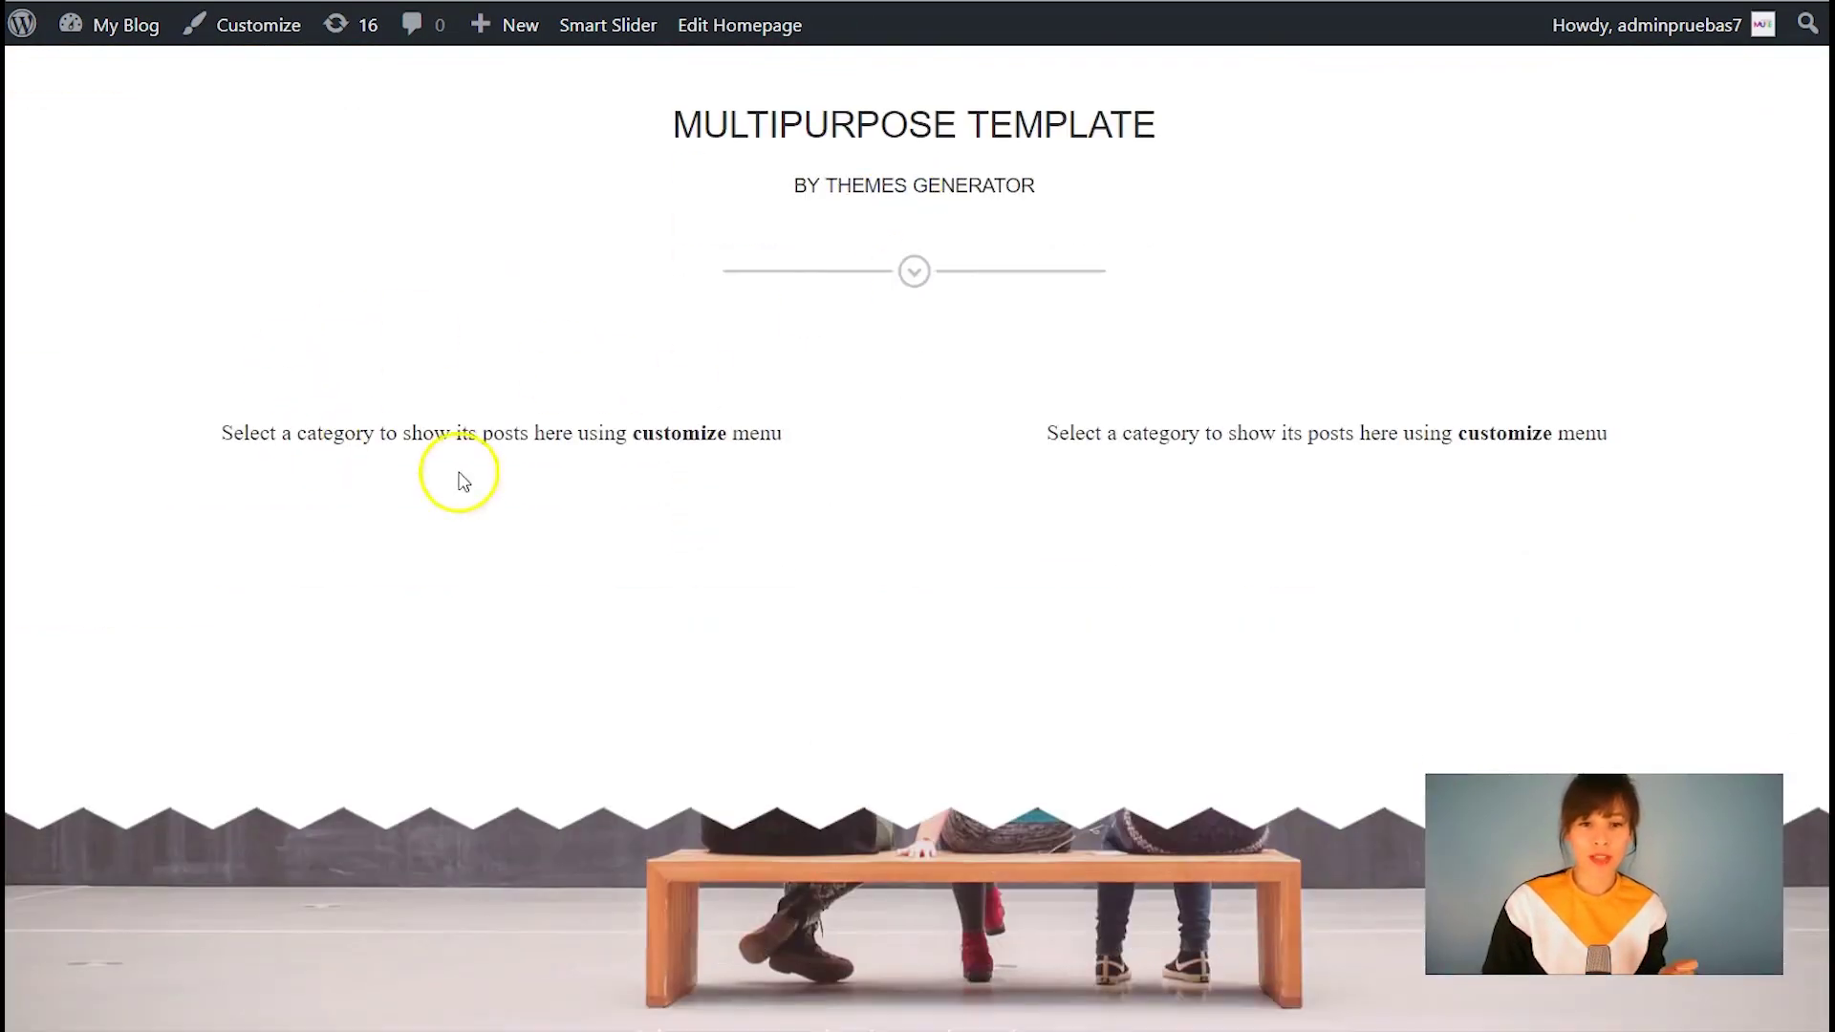
scroll(982, 394, down, 6)
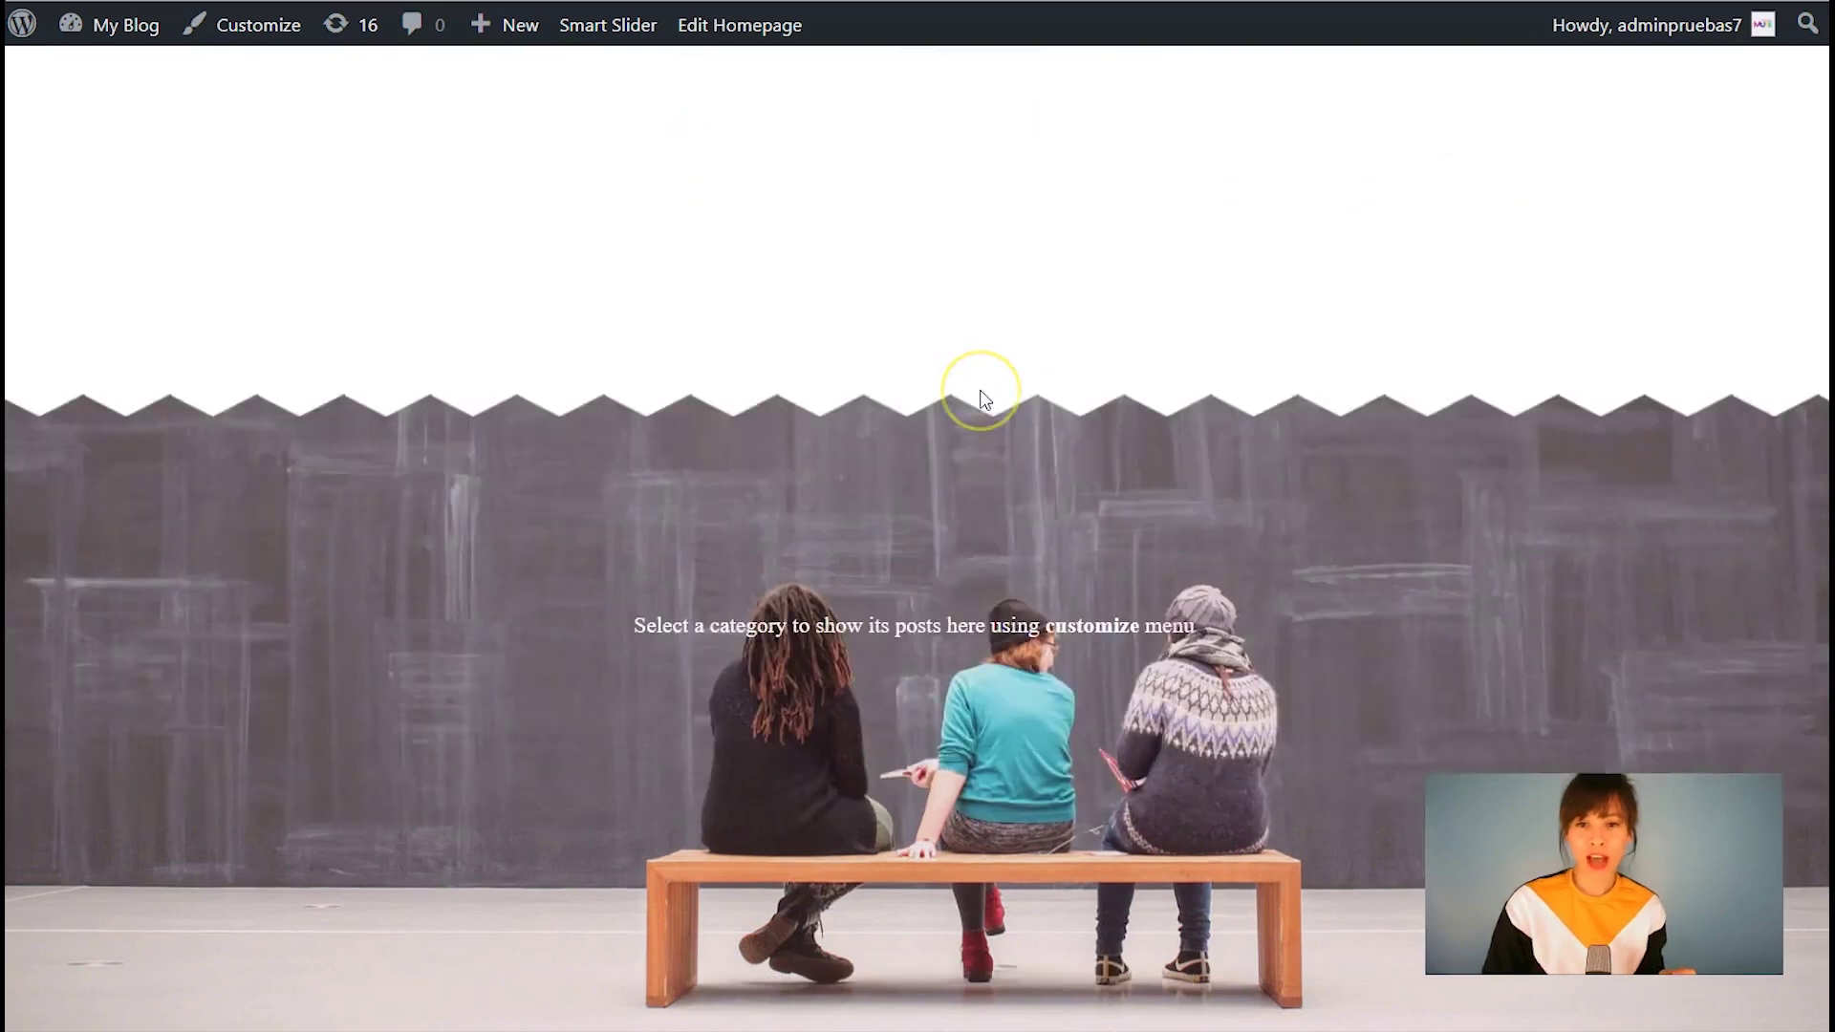
scroll(1070, 499, up, 13)
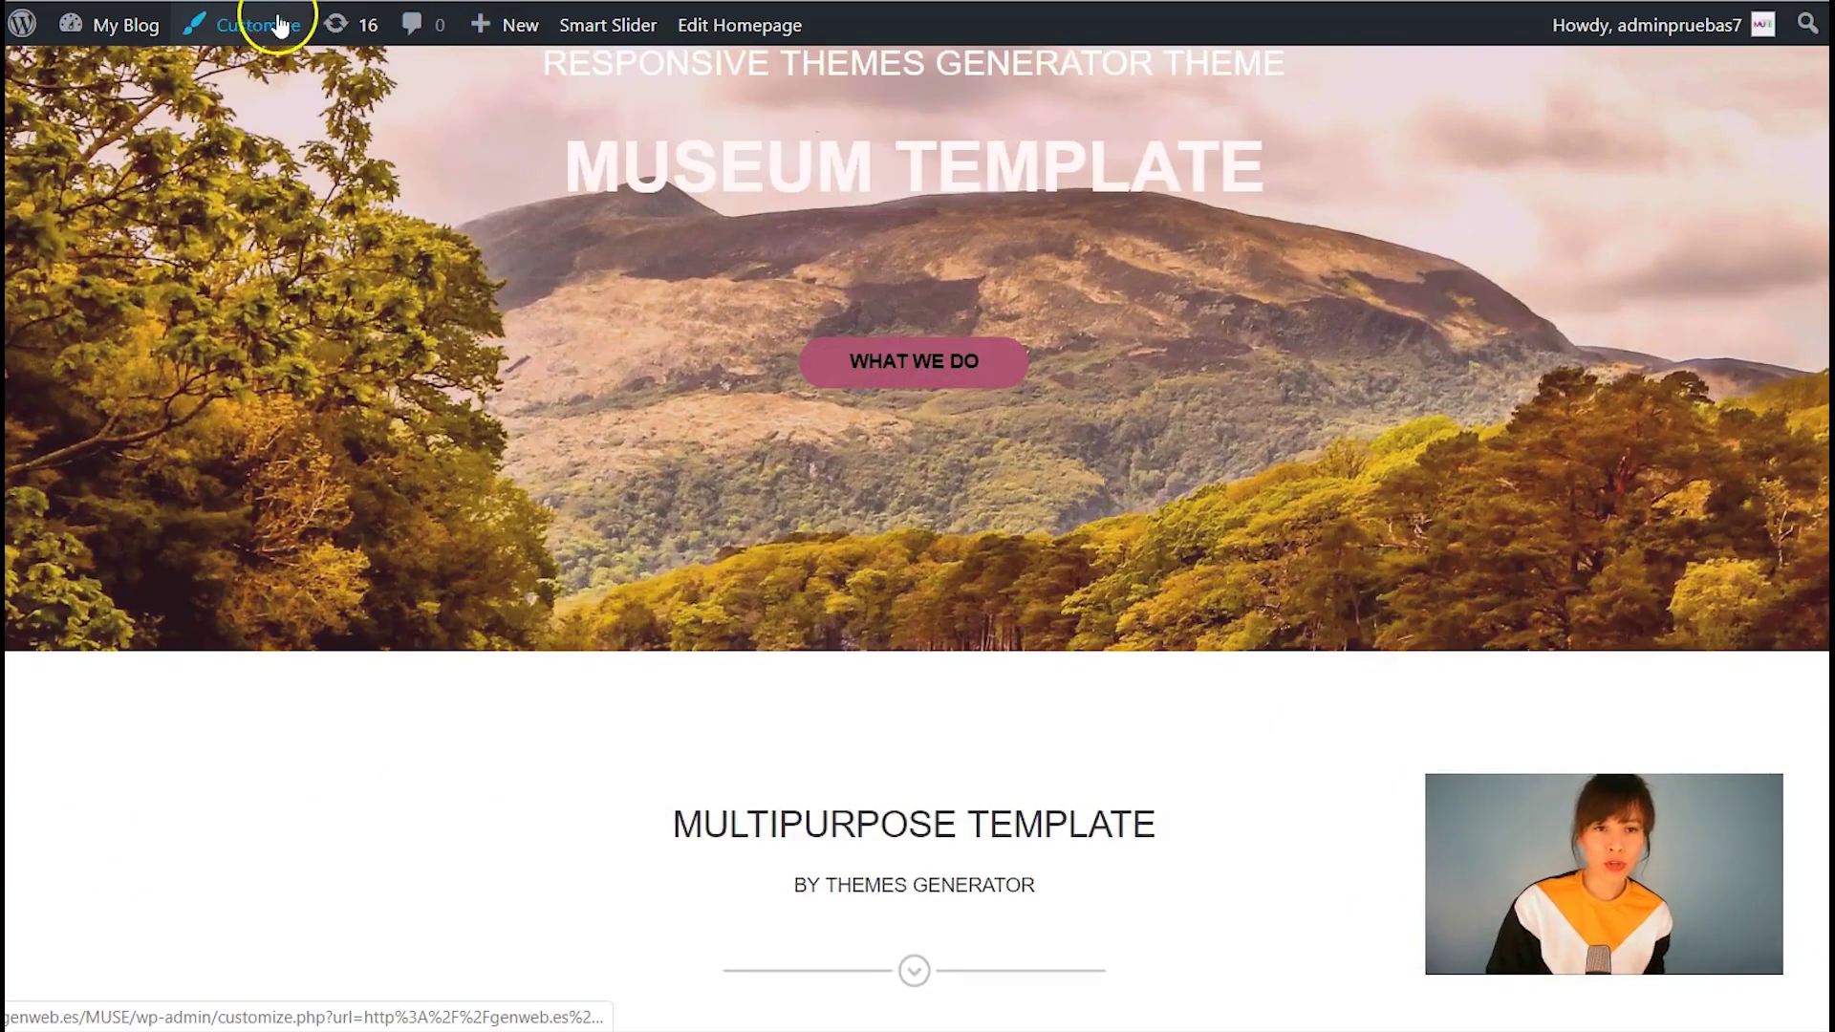
click(241, 32)
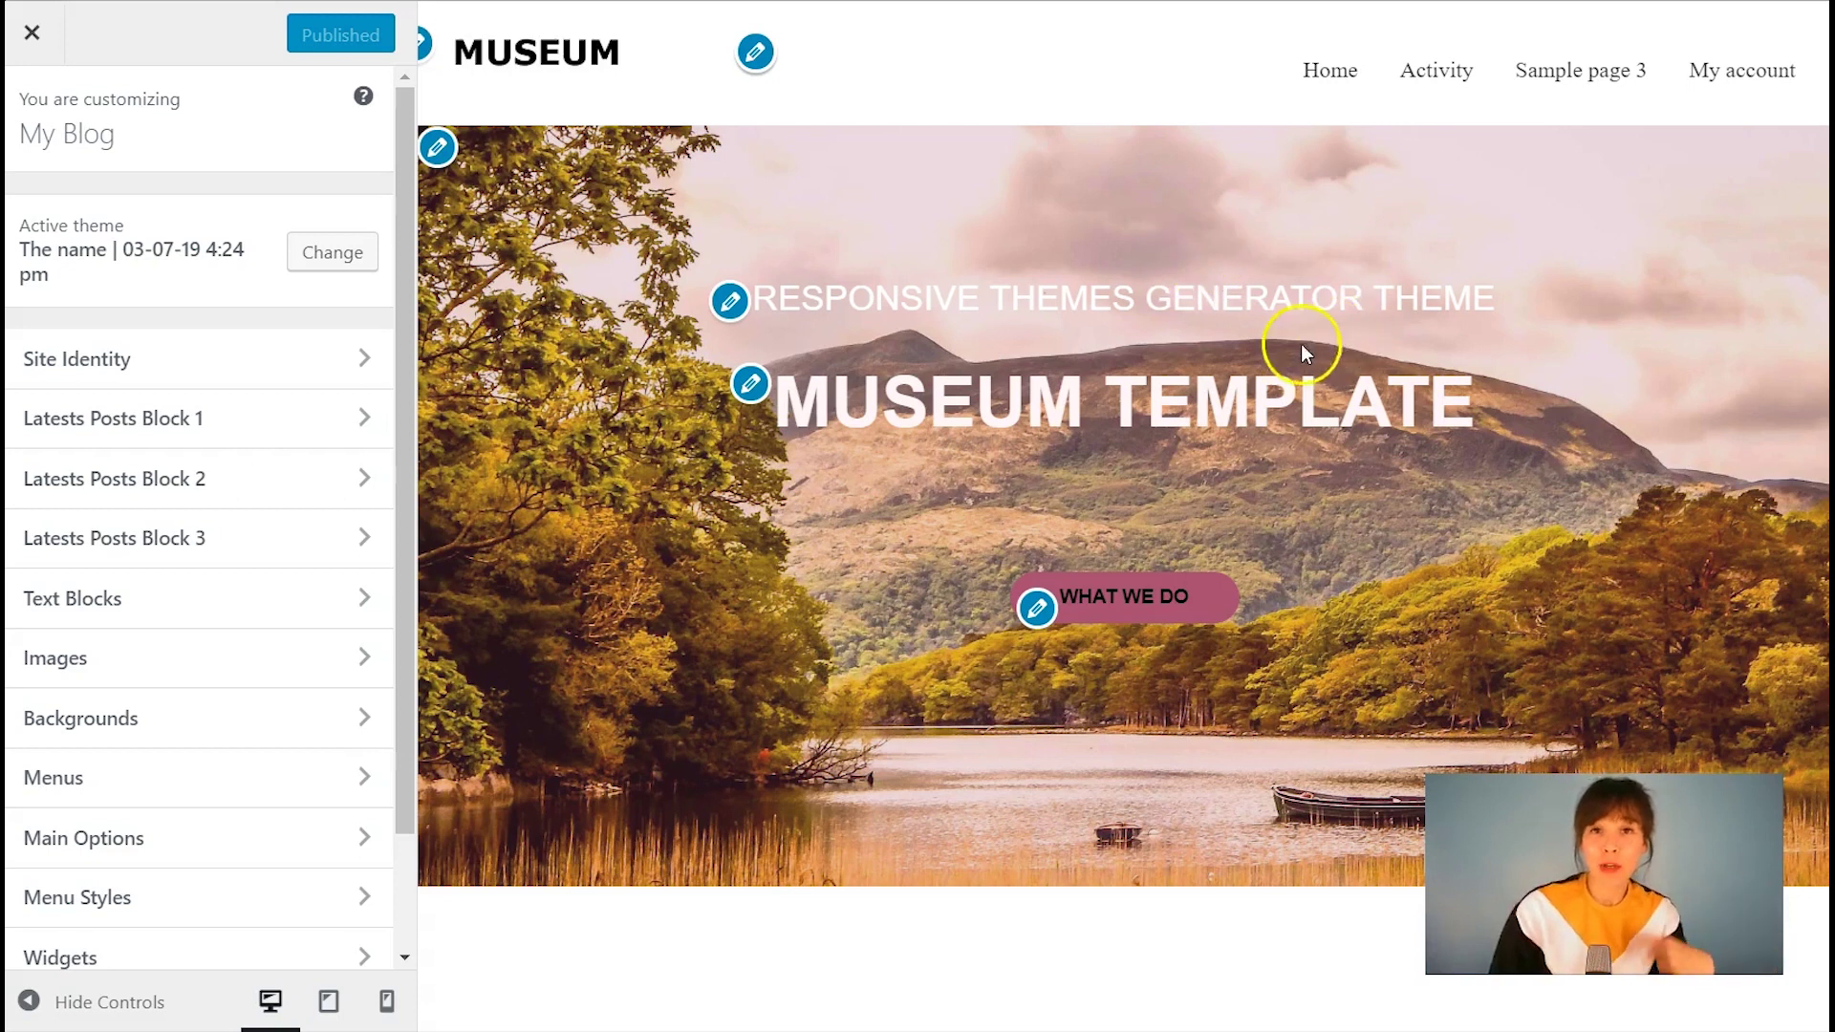
scroll(800, 279, down, 10)
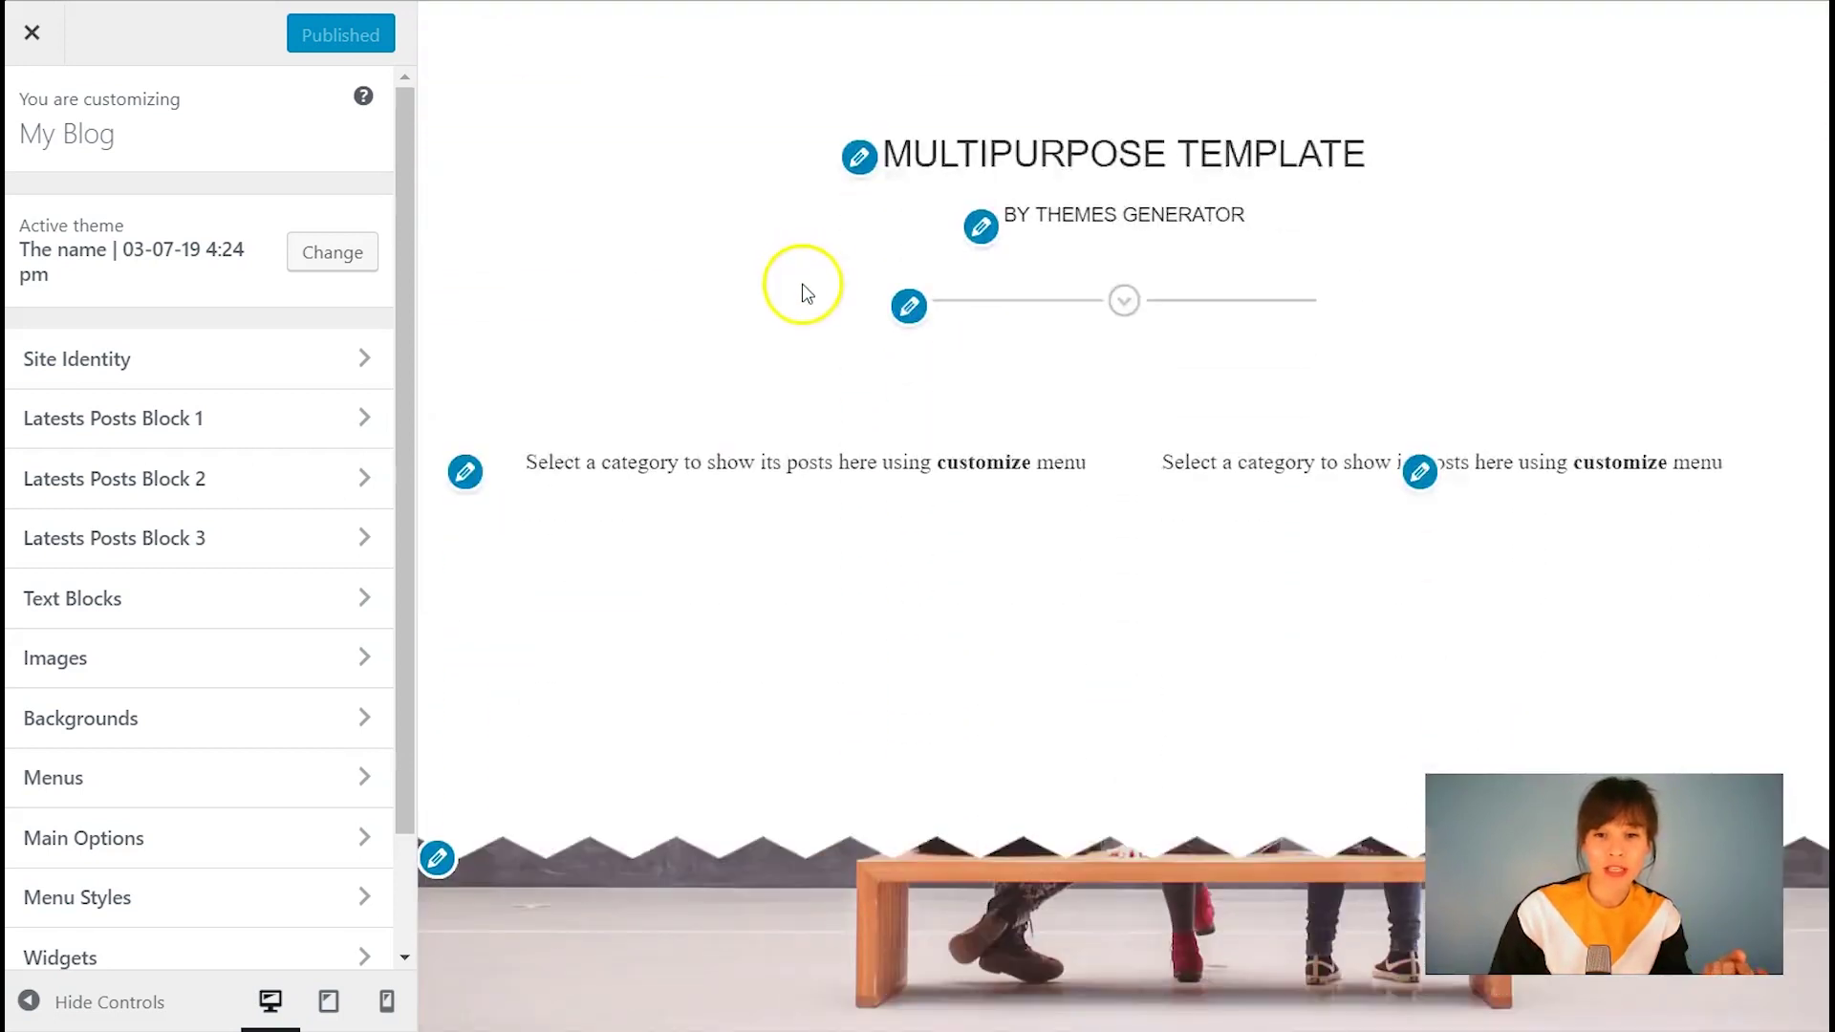
scroll(848, 487, down, 2)
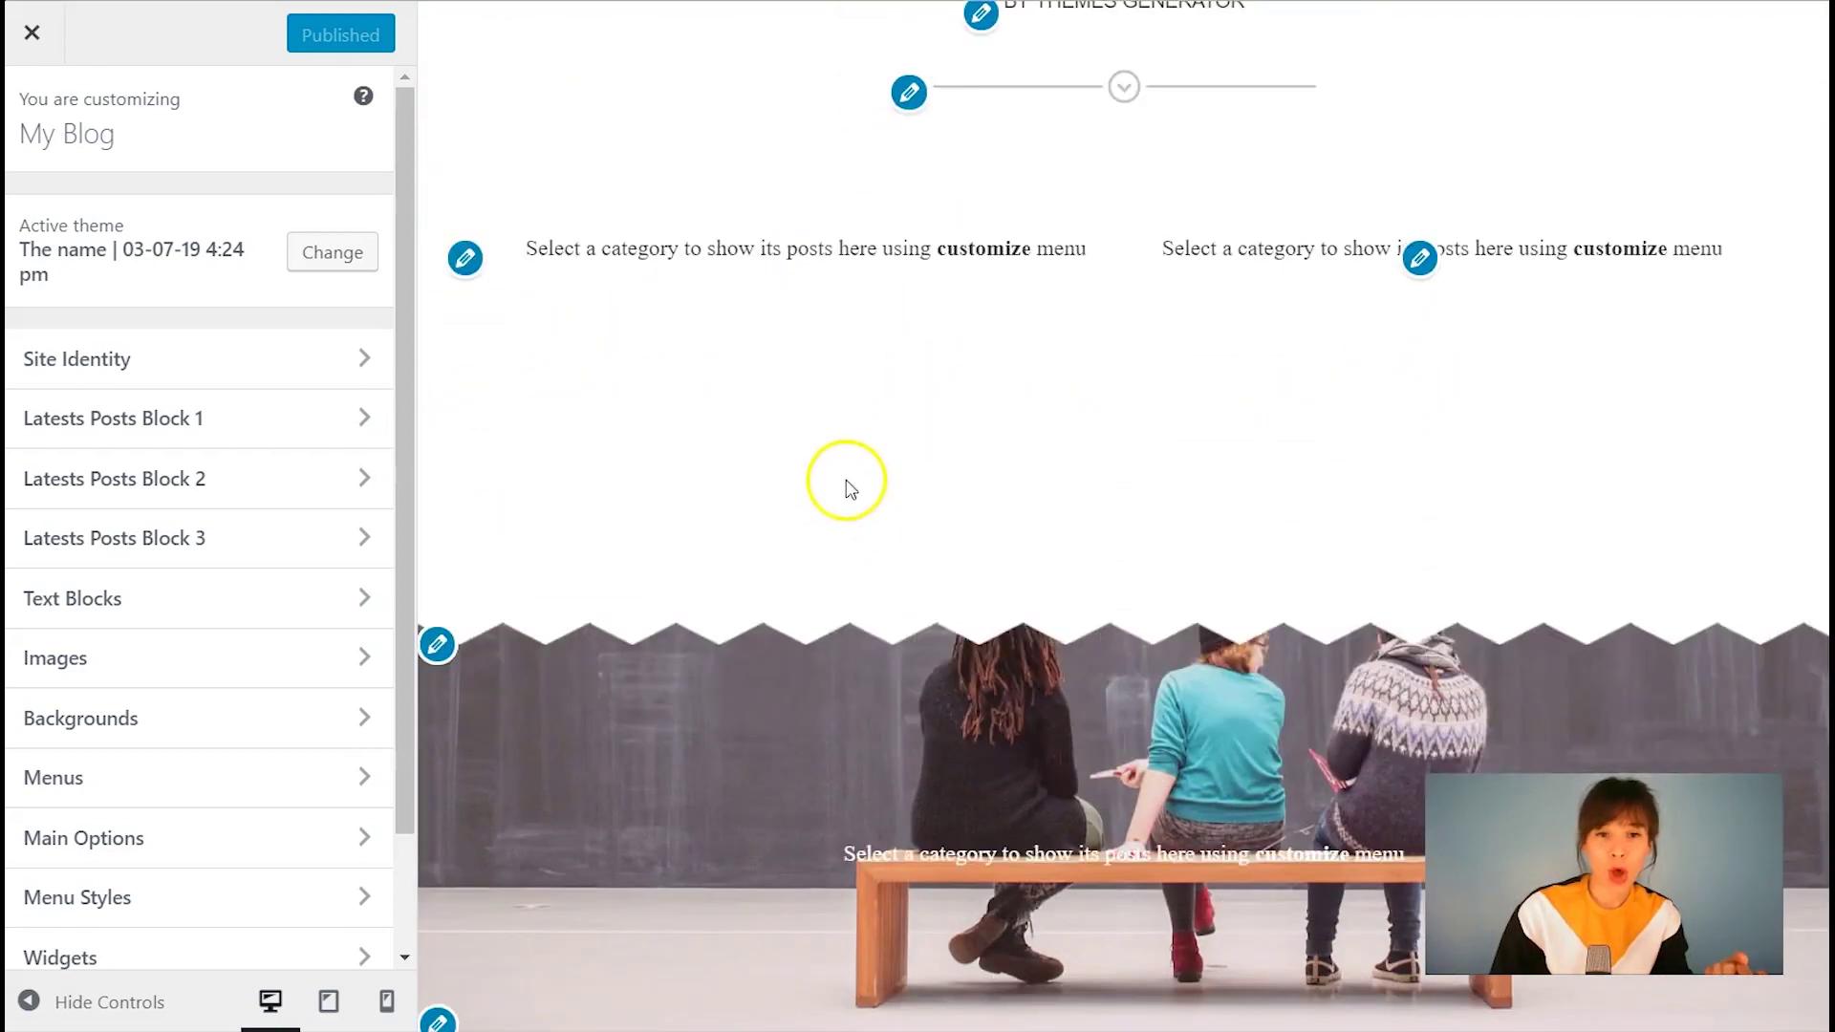
scroll(791, 470, up, 3)
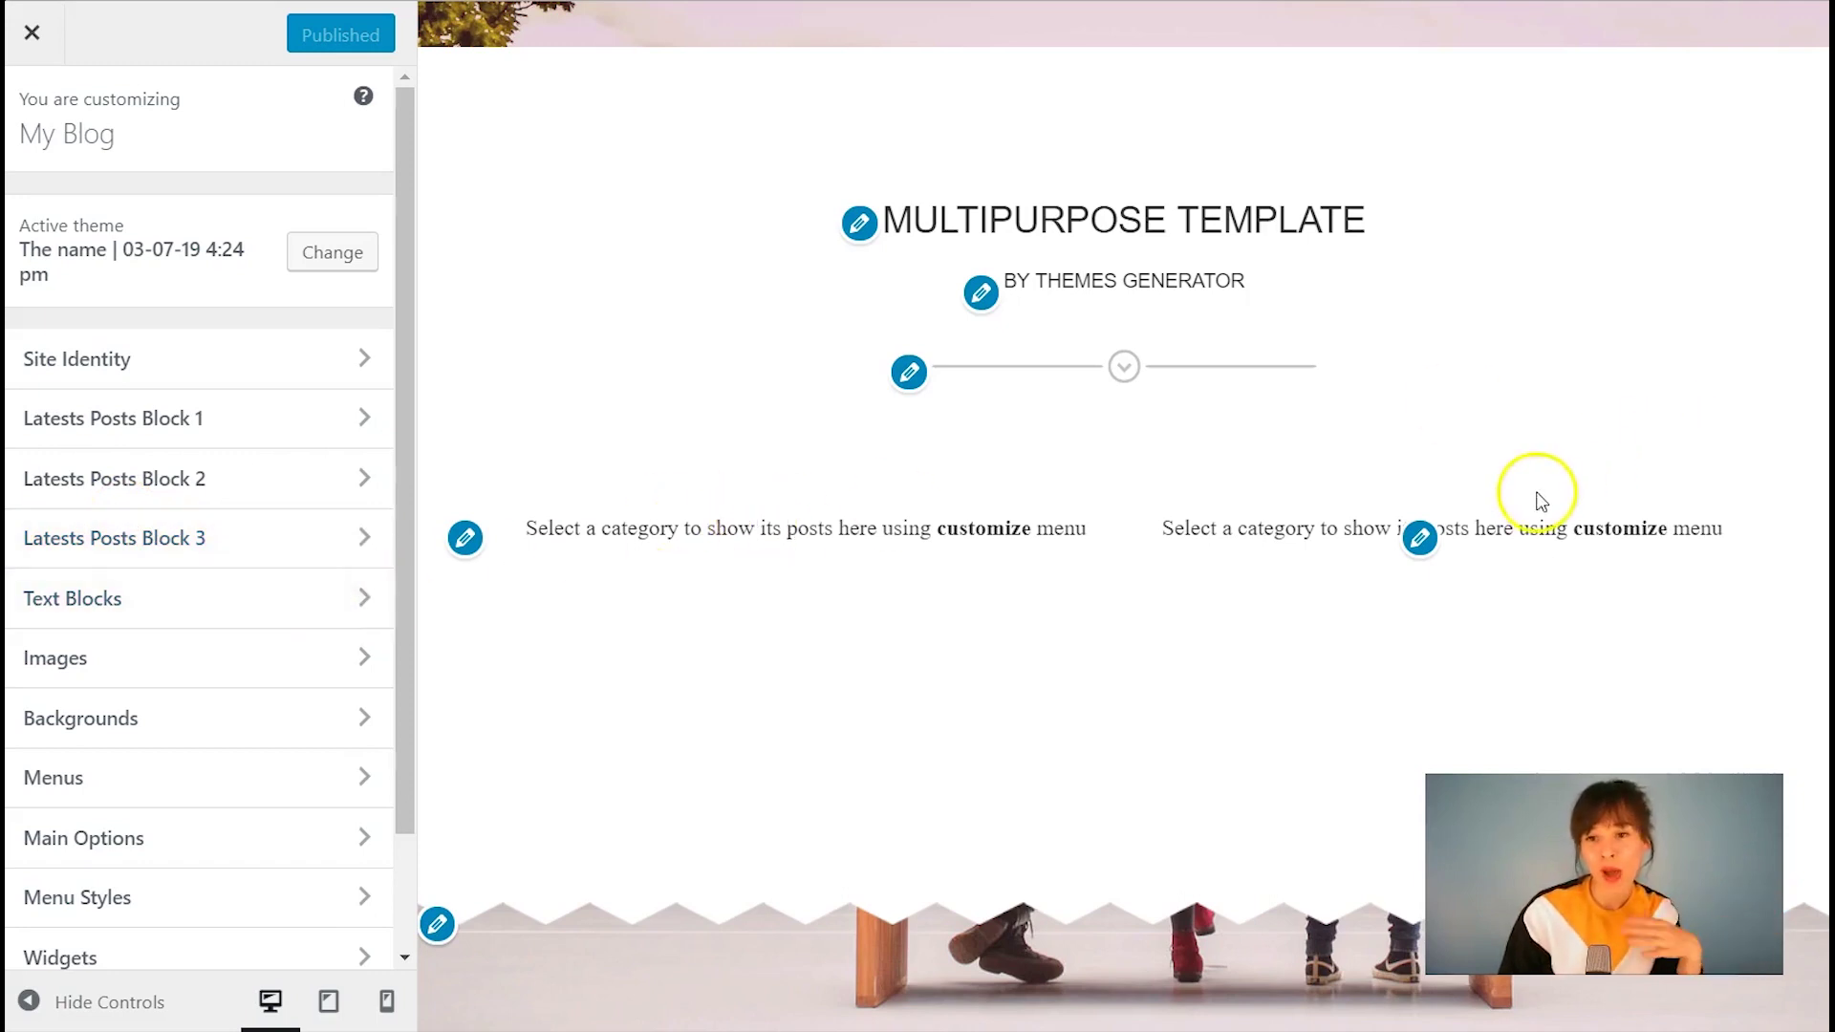
scroll(1424, 583, down, 1)
scroll(1424, 582, down, 4)
scroll(1159, 639, up, 7)
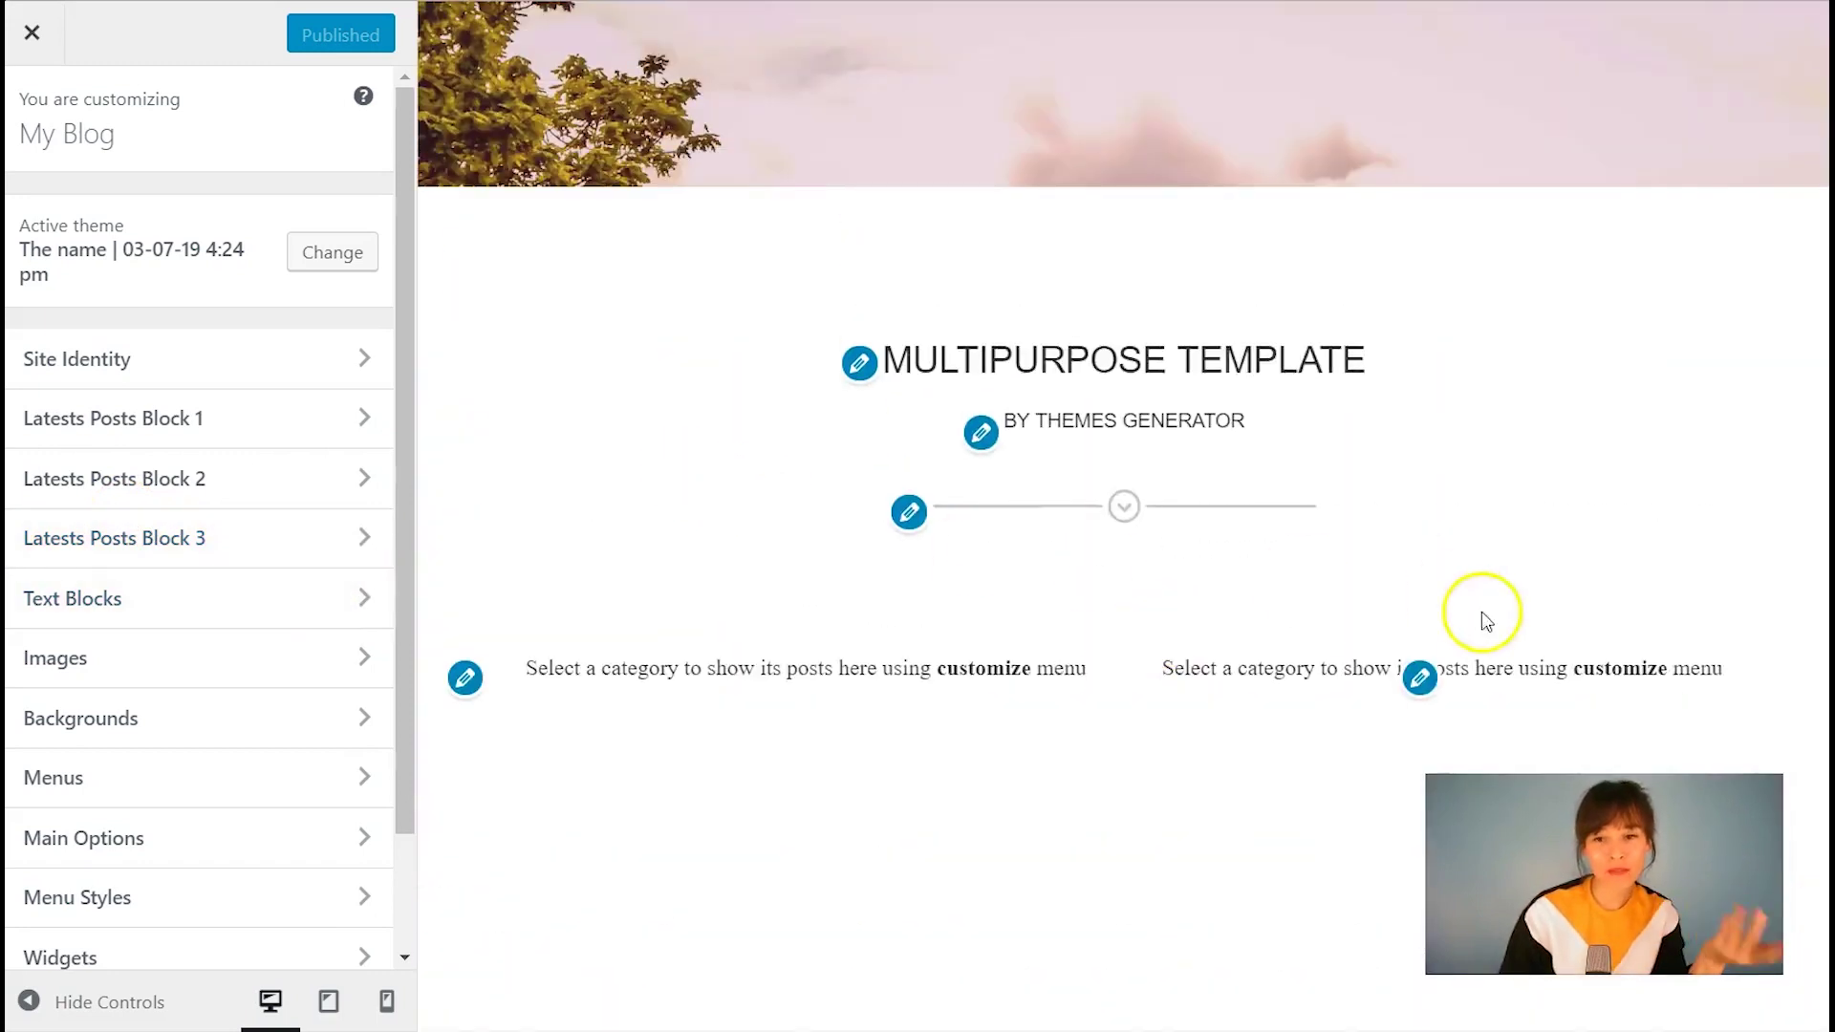
click(1421, 678)
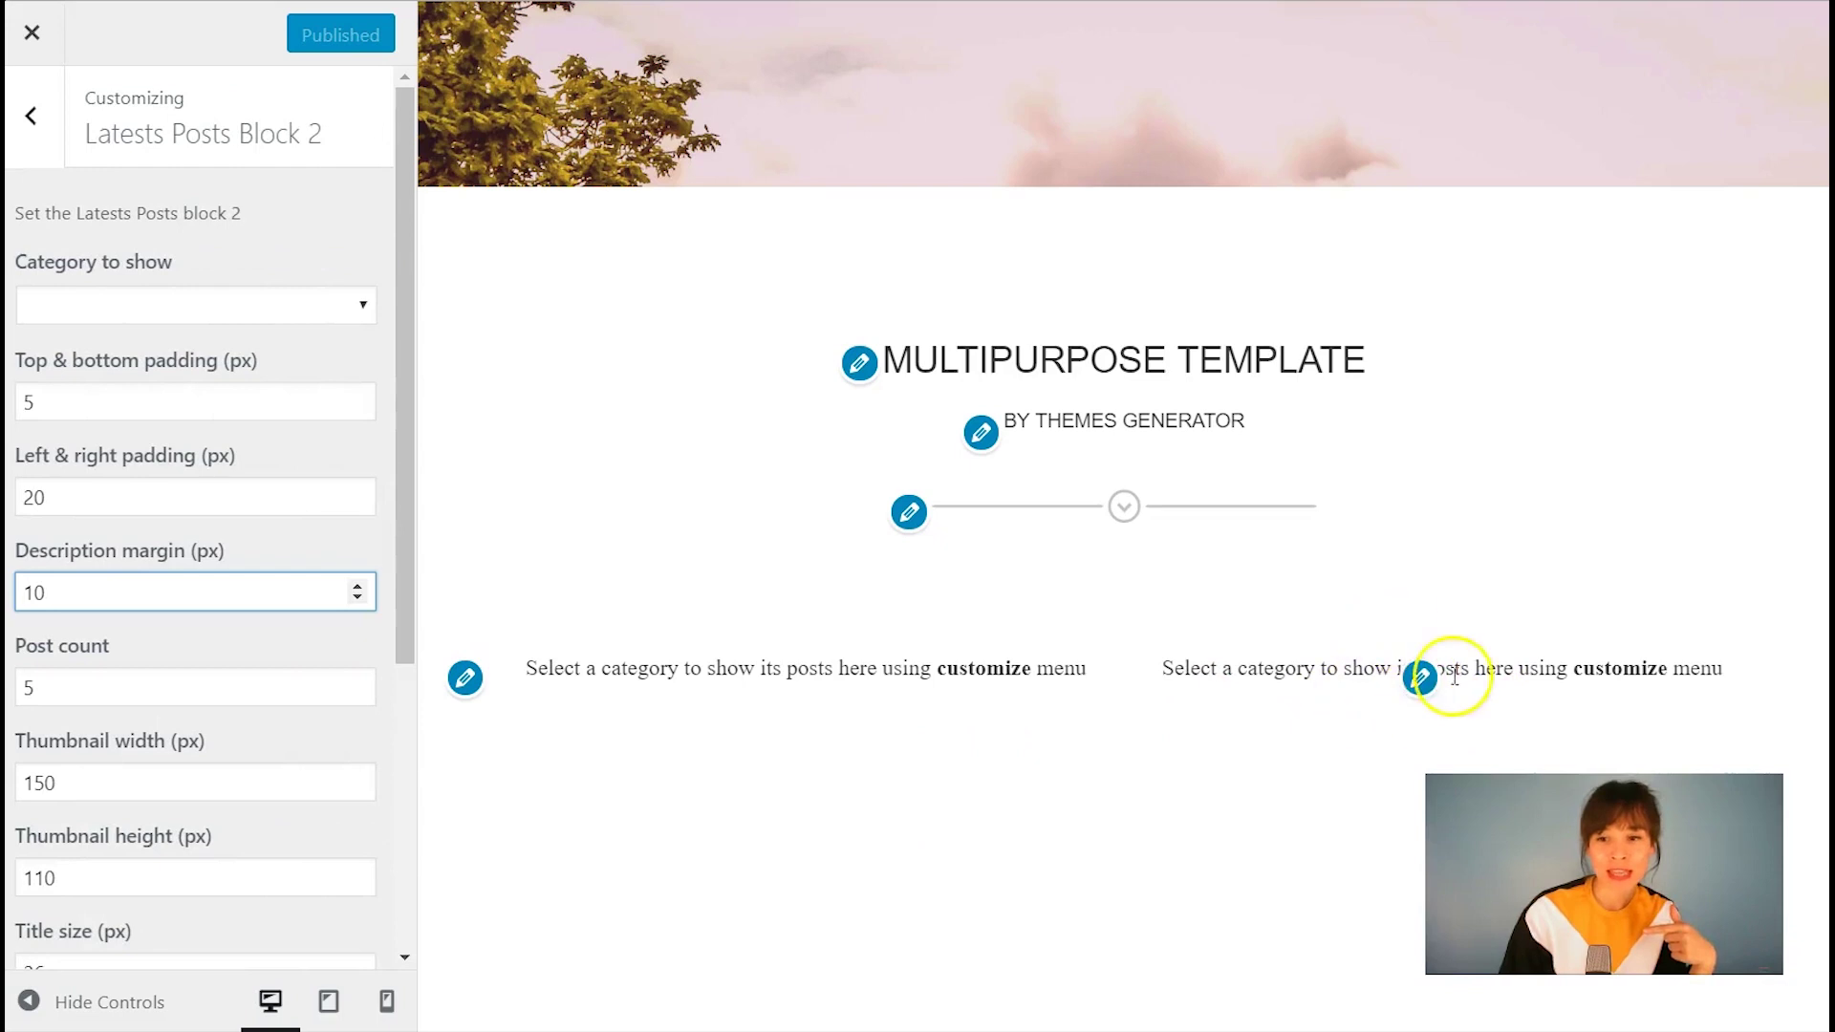
click(465, 679)
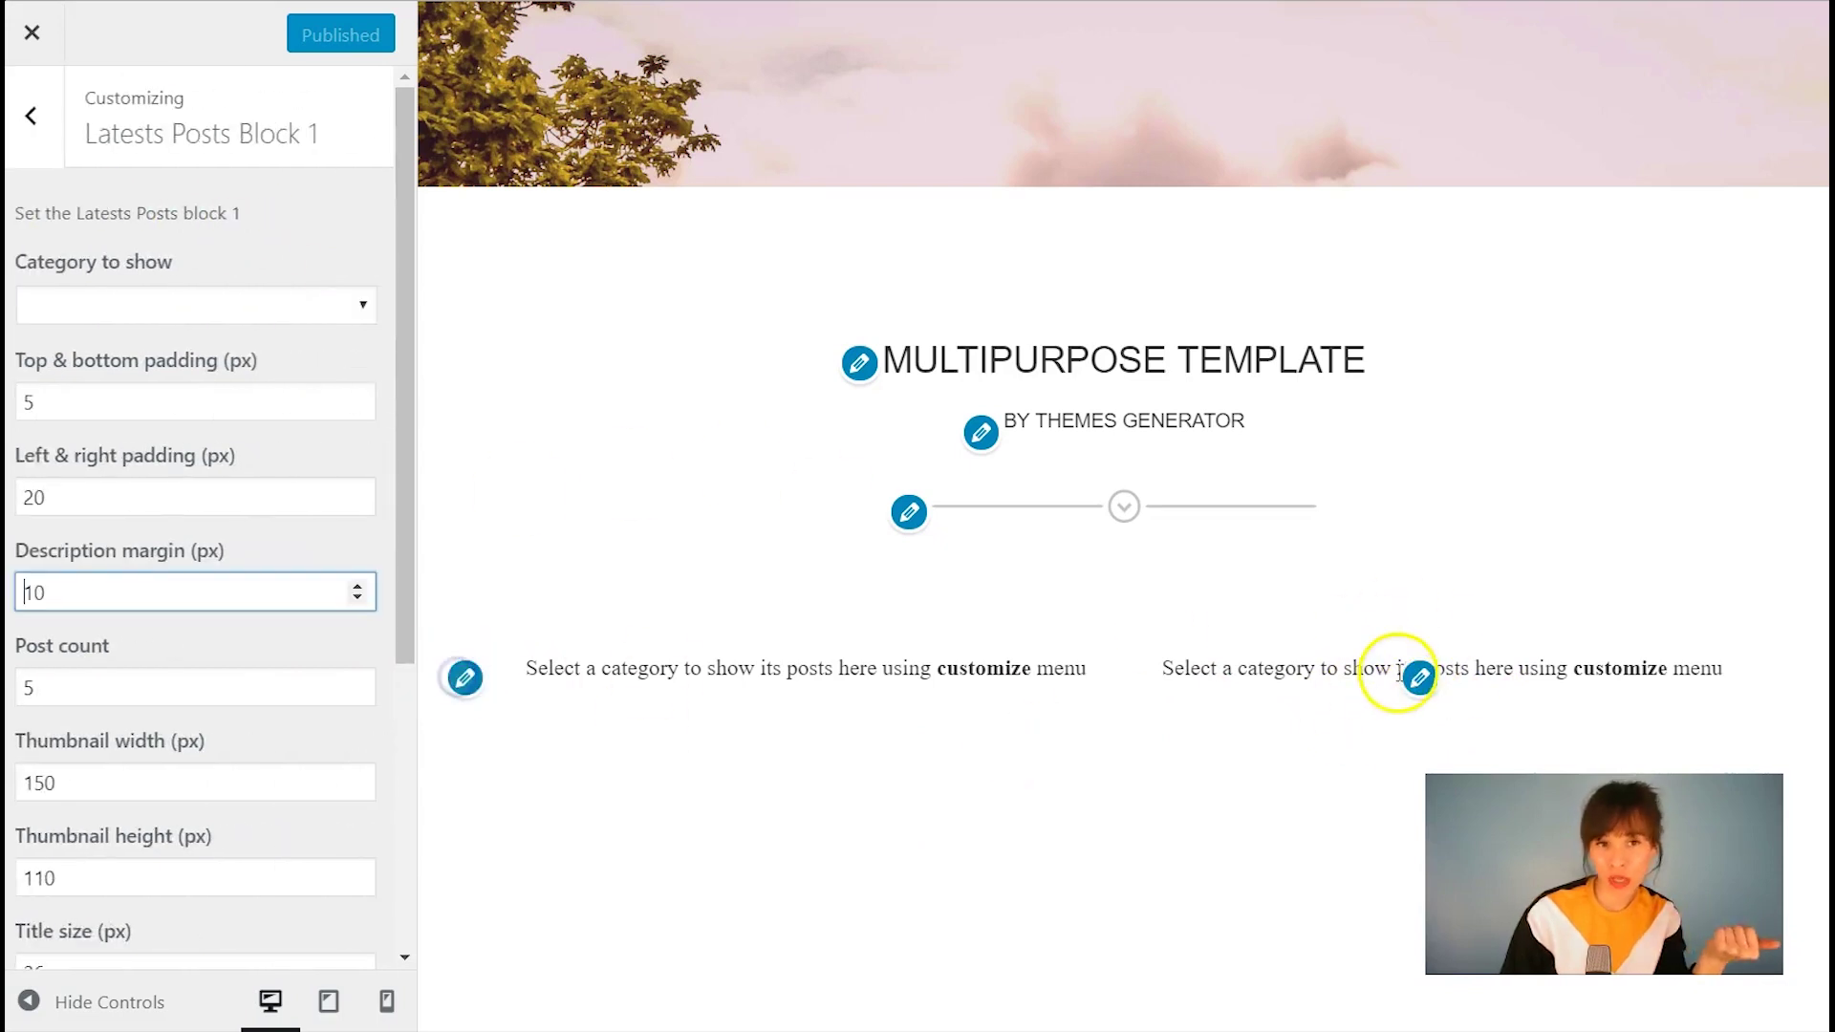
click(14, 119)
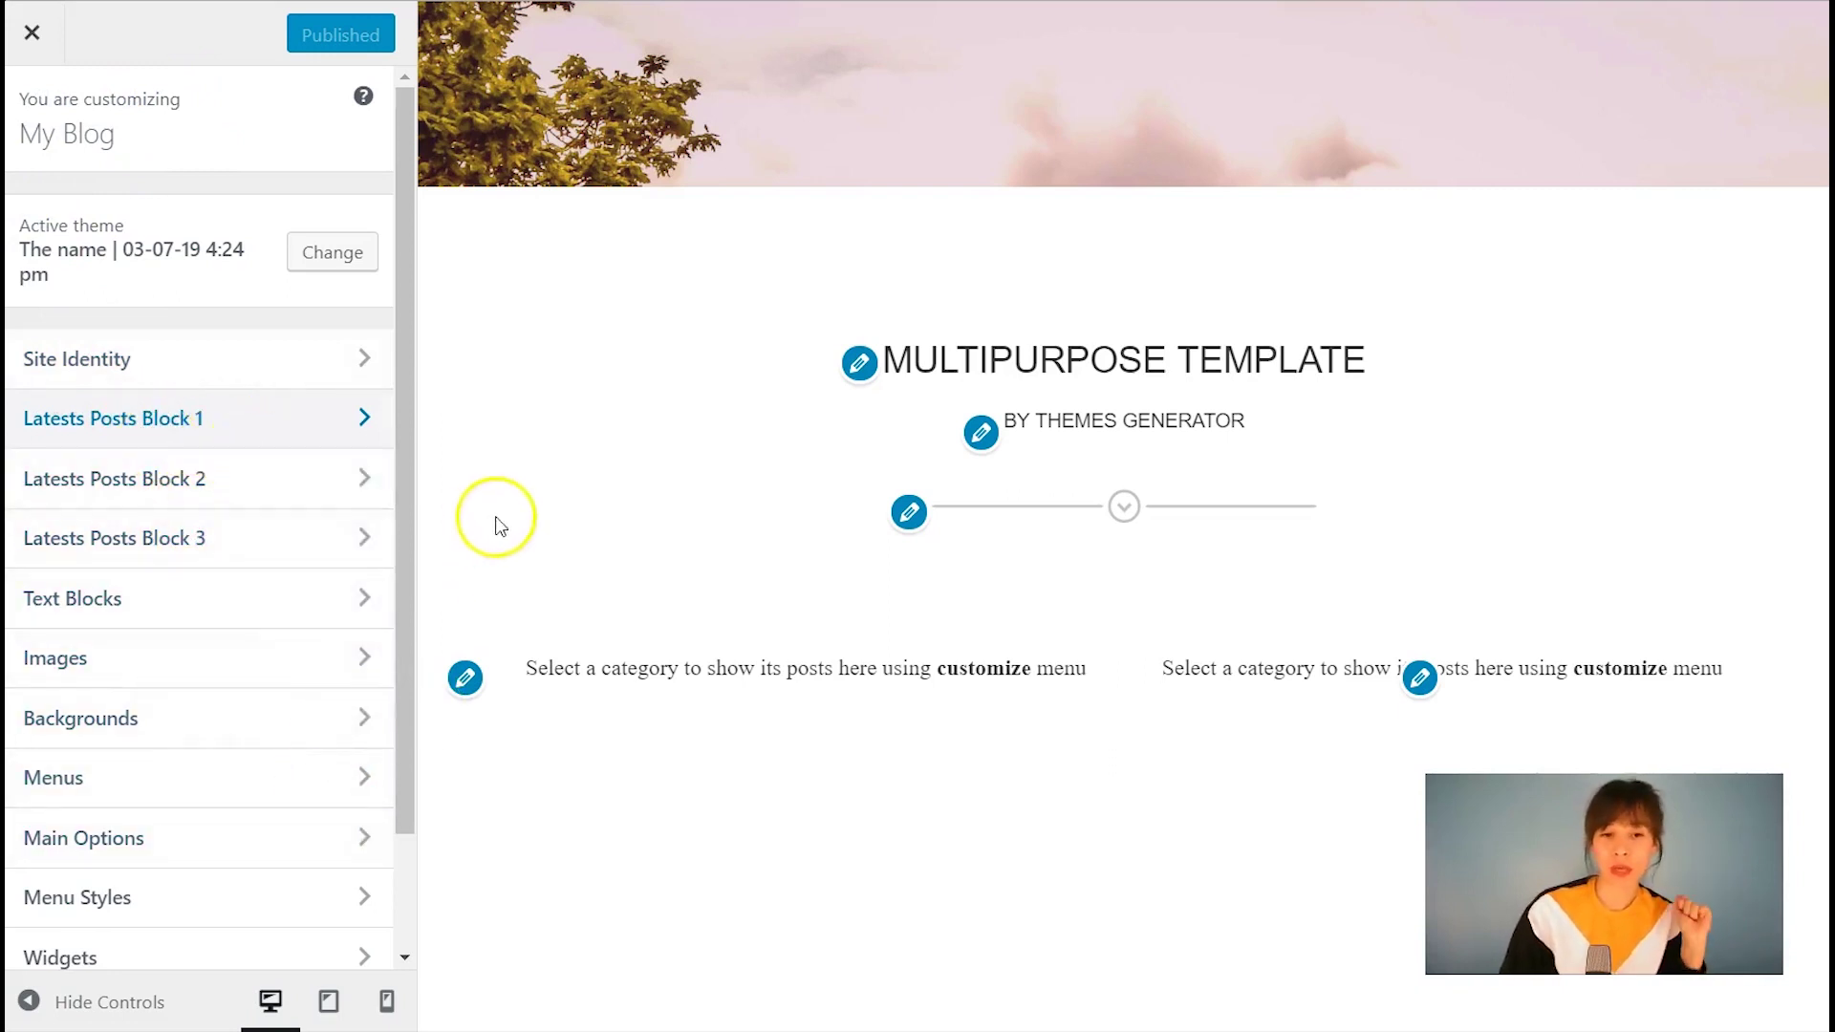
Set Latest Posts Block 1's category to show to digital-marketing
click(275, 421)
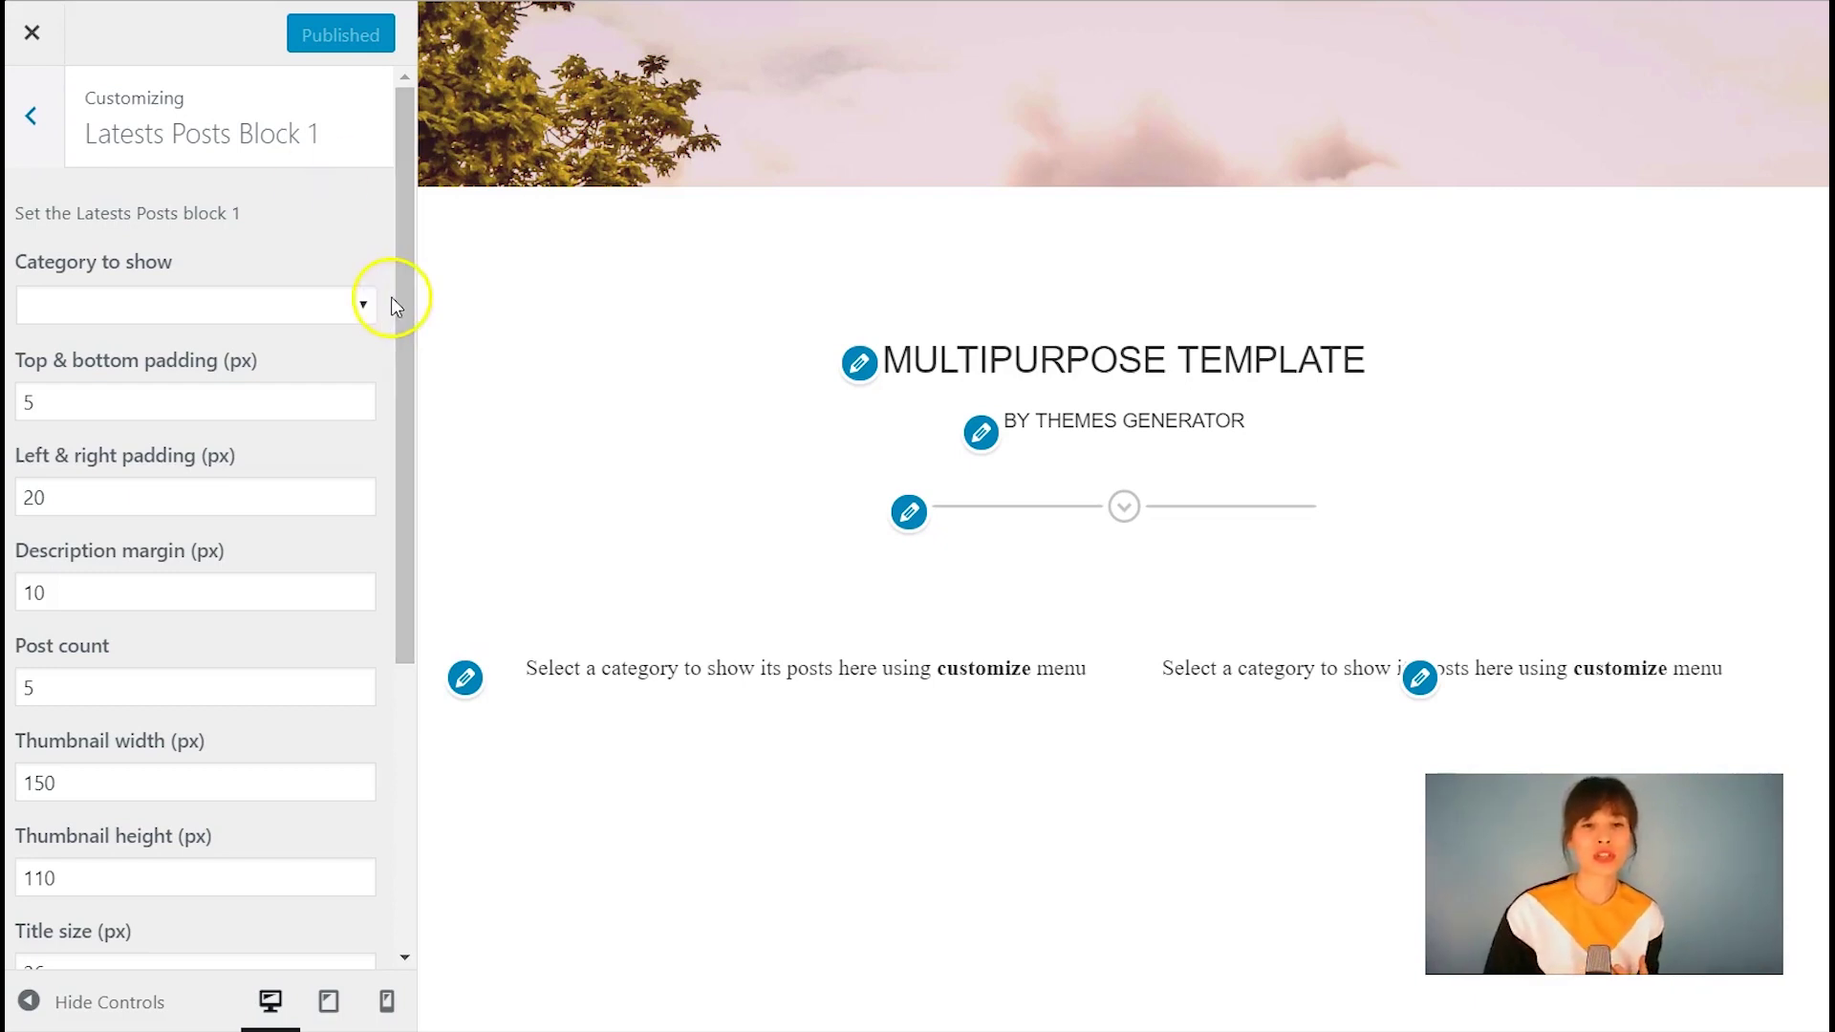
click(364, 306)
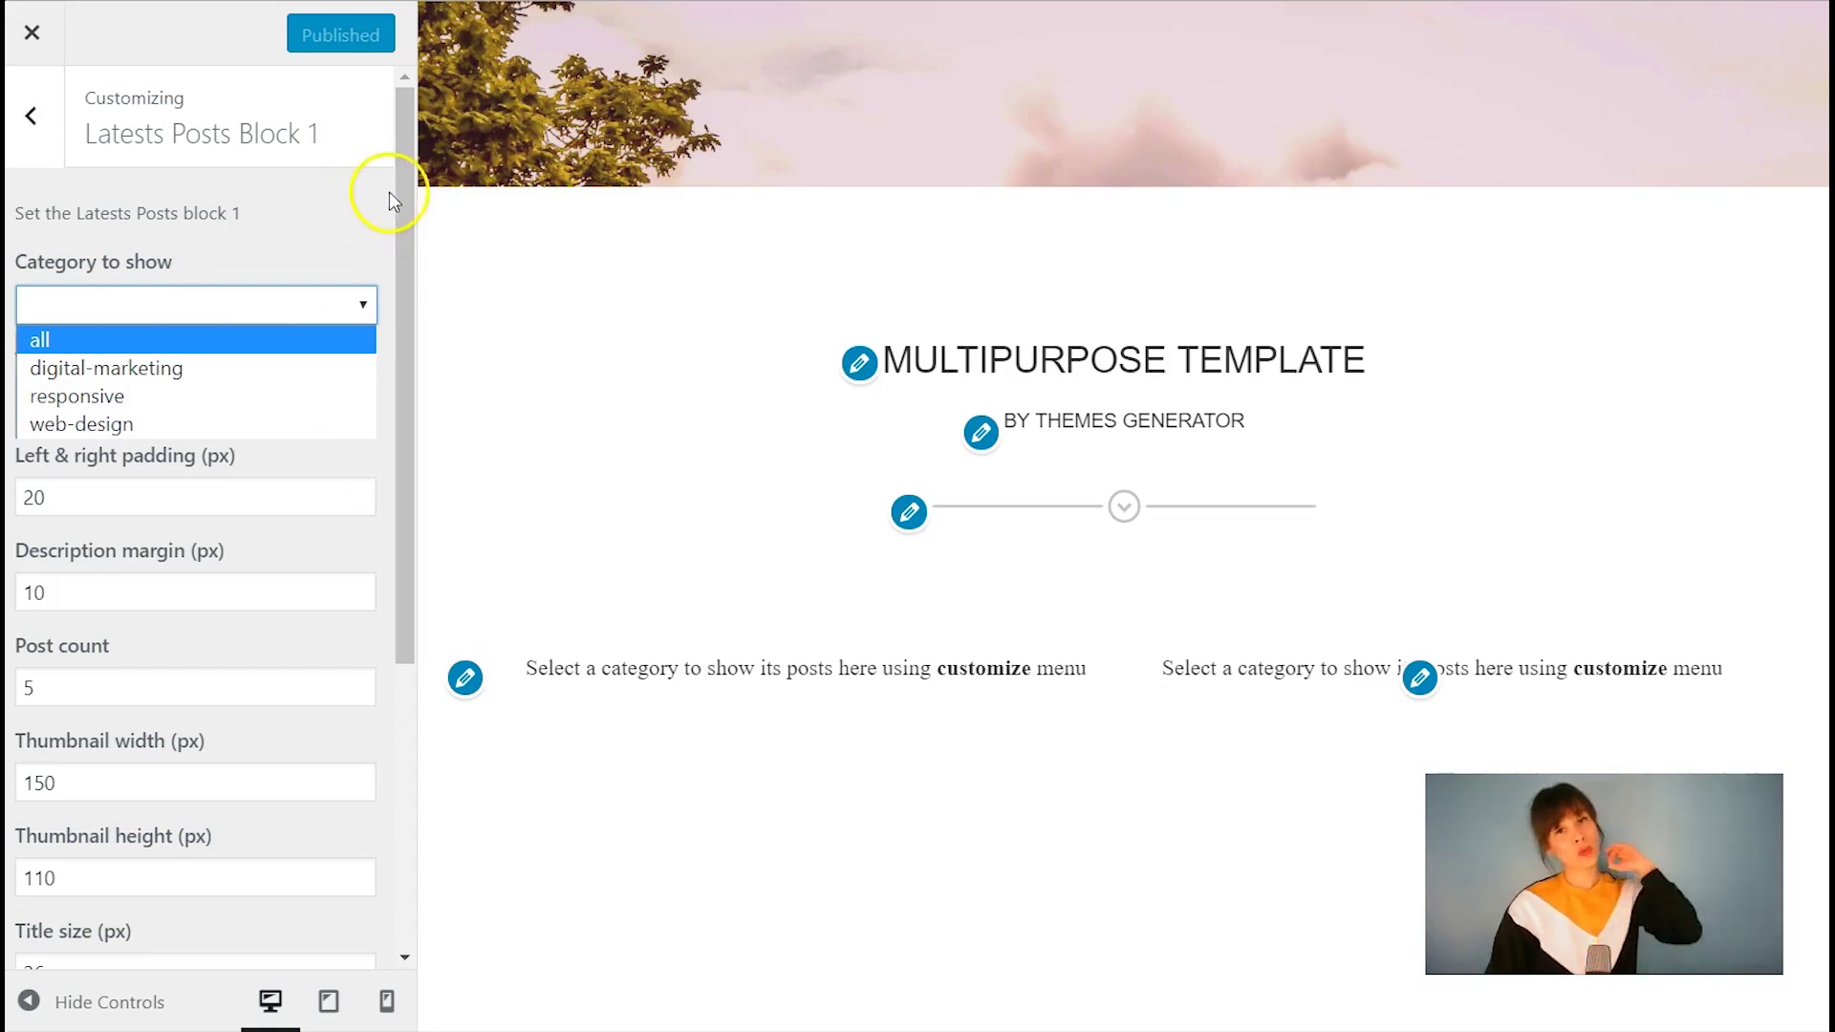
click(265, 373)
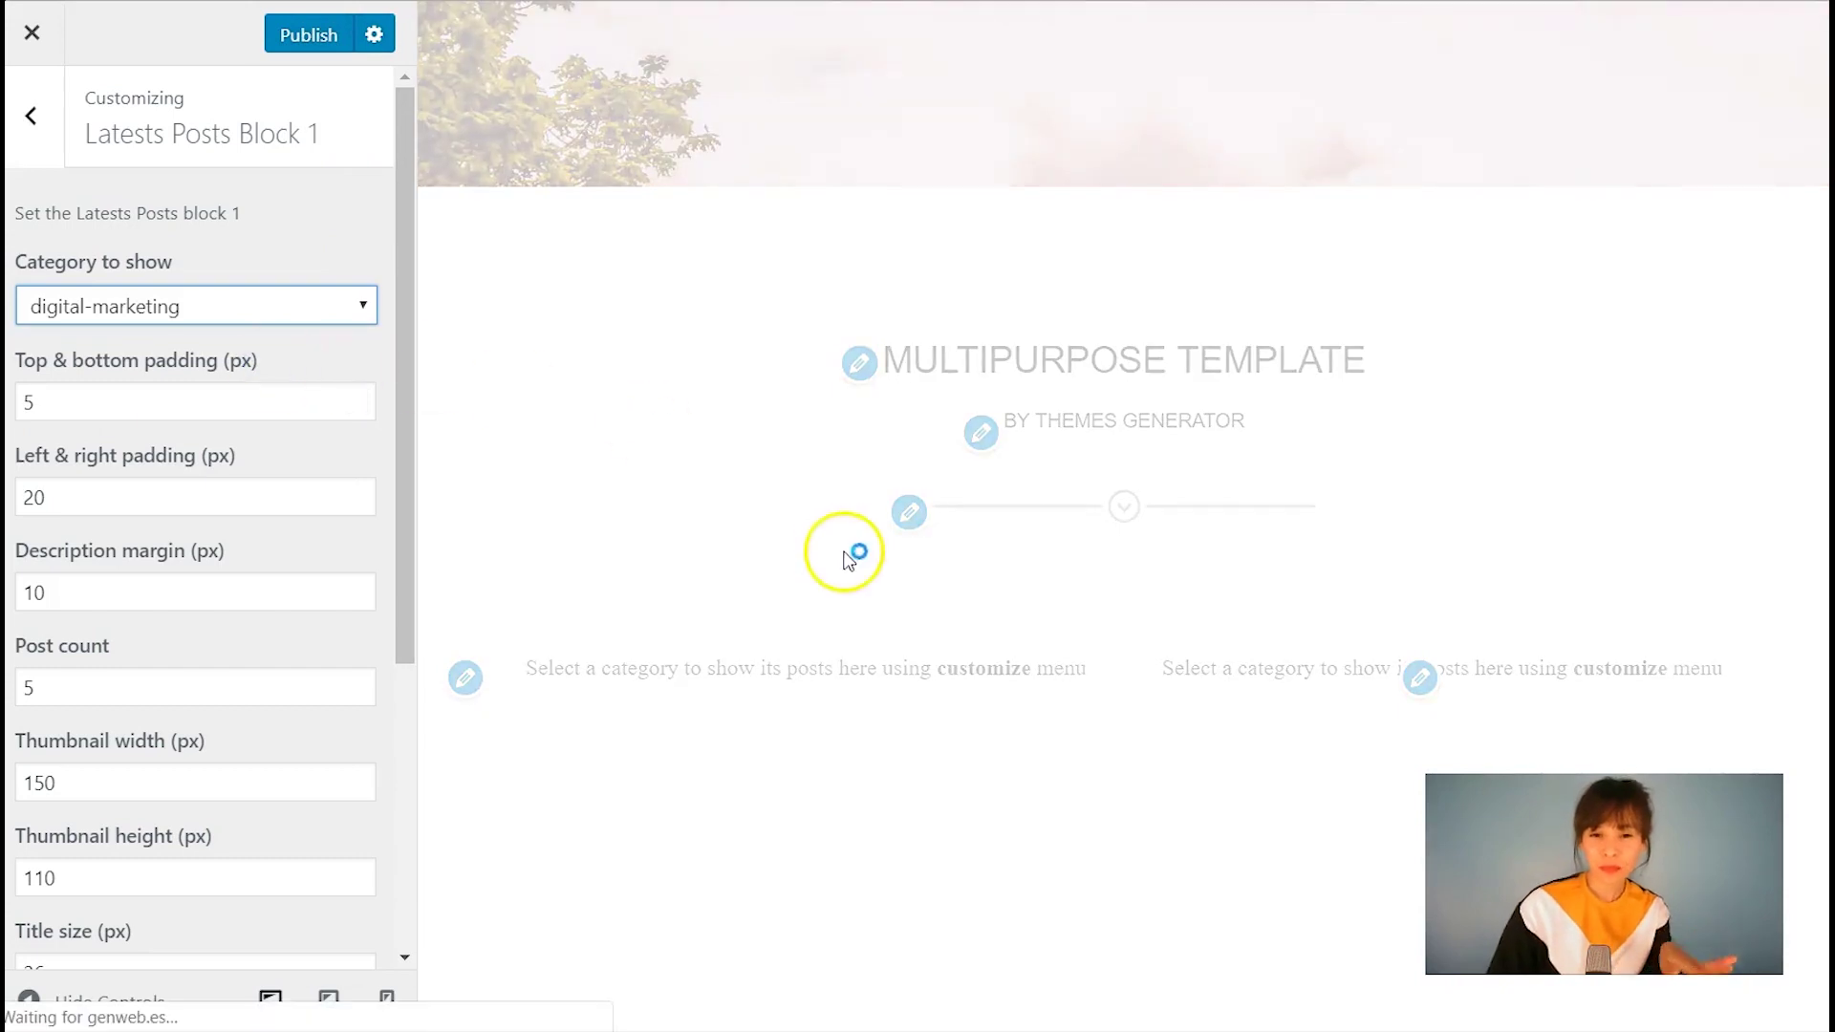
scroll(808, 574, down, 6)
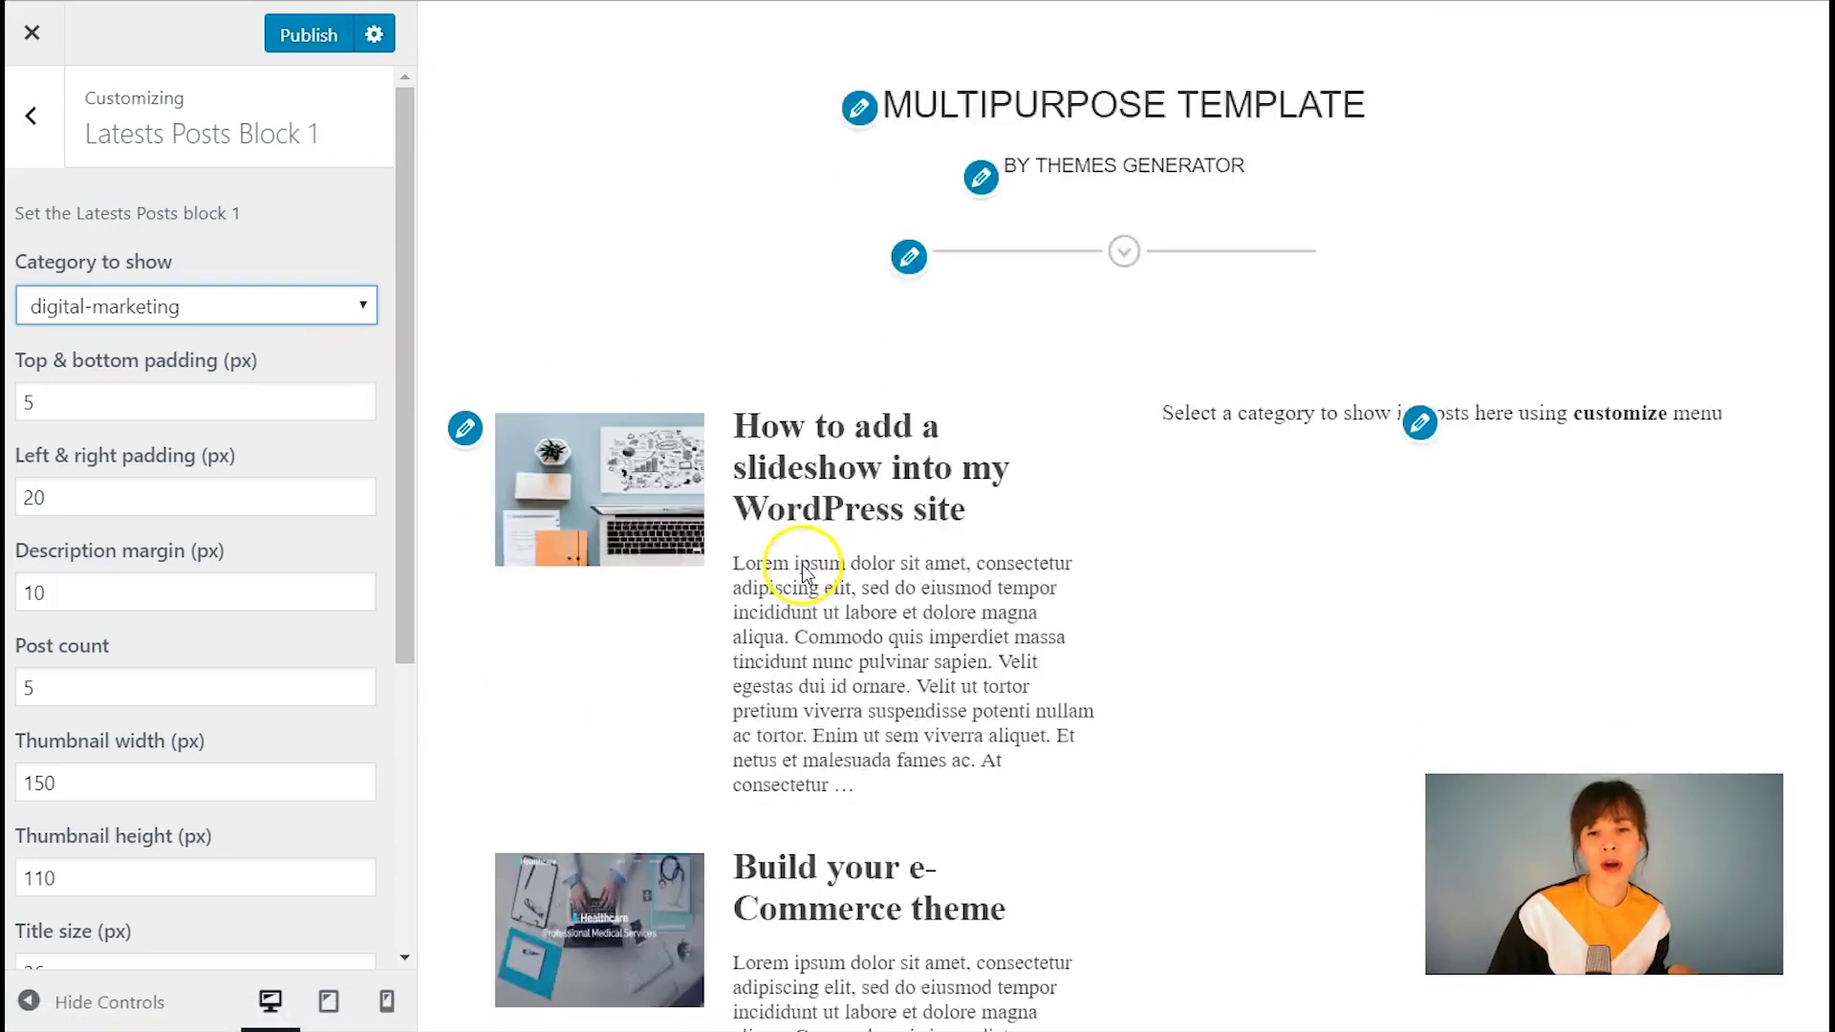
scroll(808, 572, down, 3)
scroll(810, 559, up, 4)
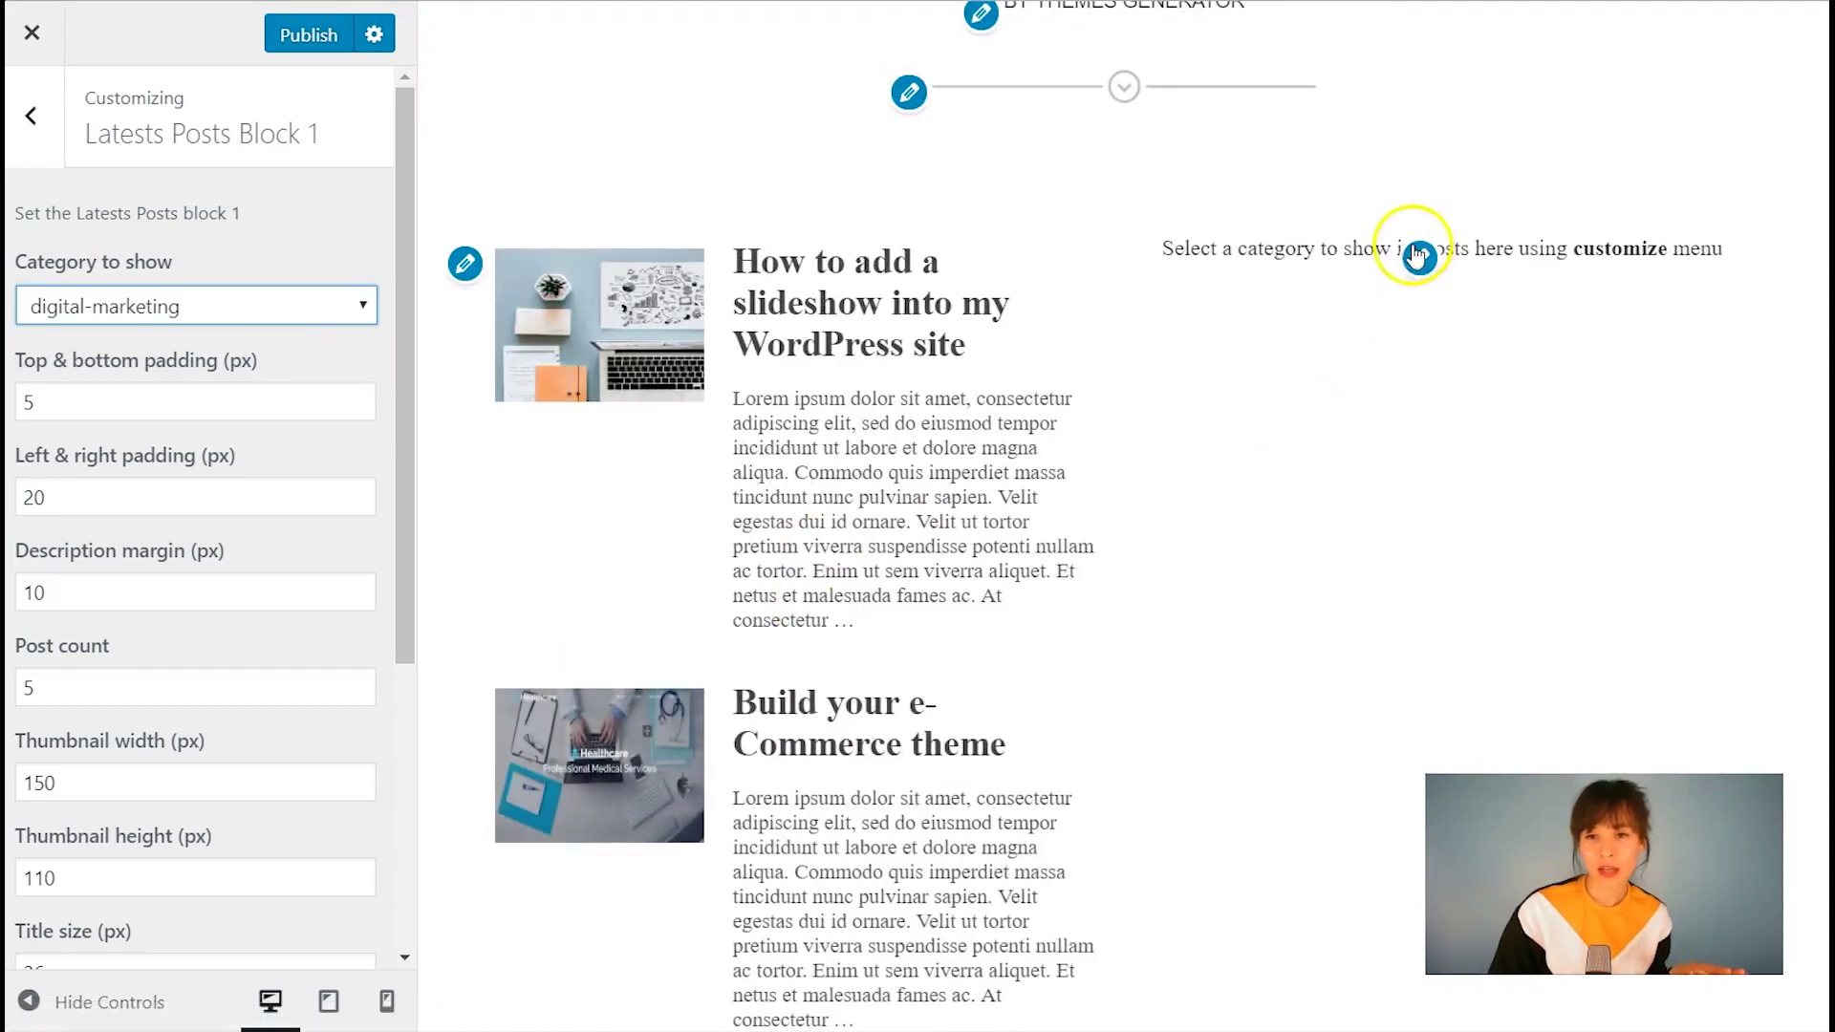
Set Latest Posts Block 2's category to show to web-design
click(30, 116)
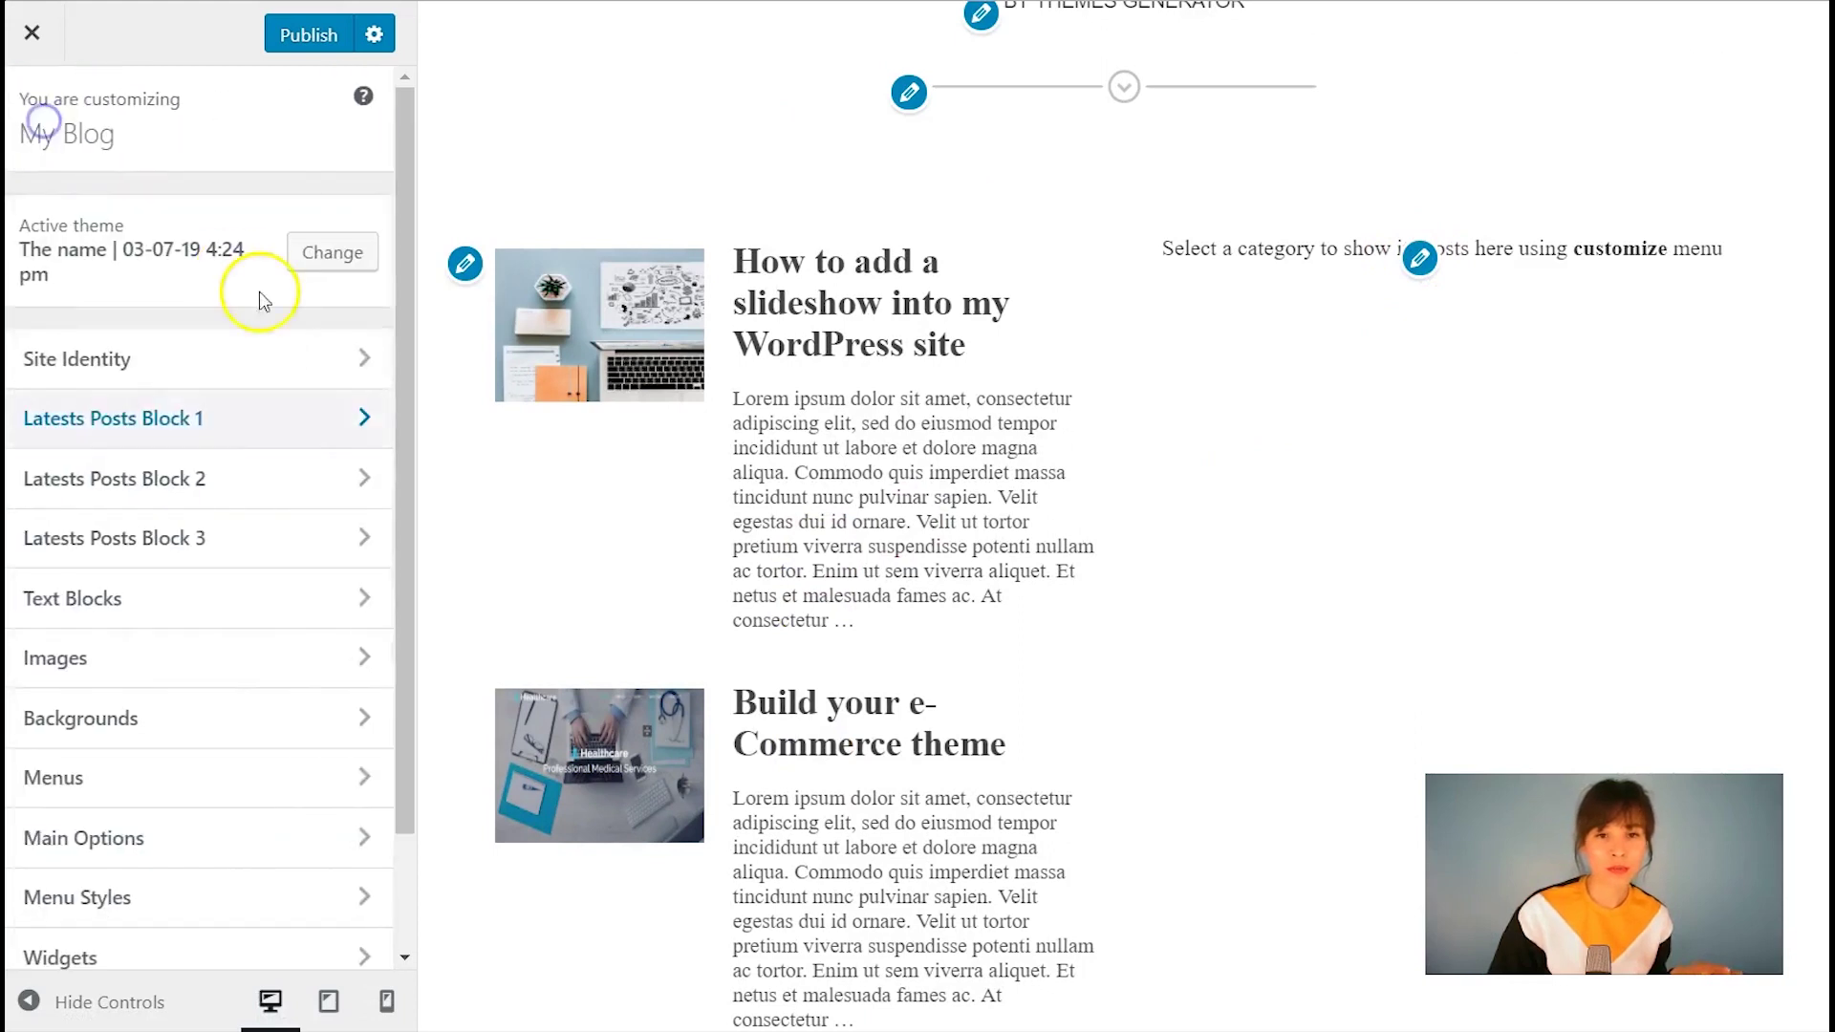
click(226, 478)
click(254, 304)
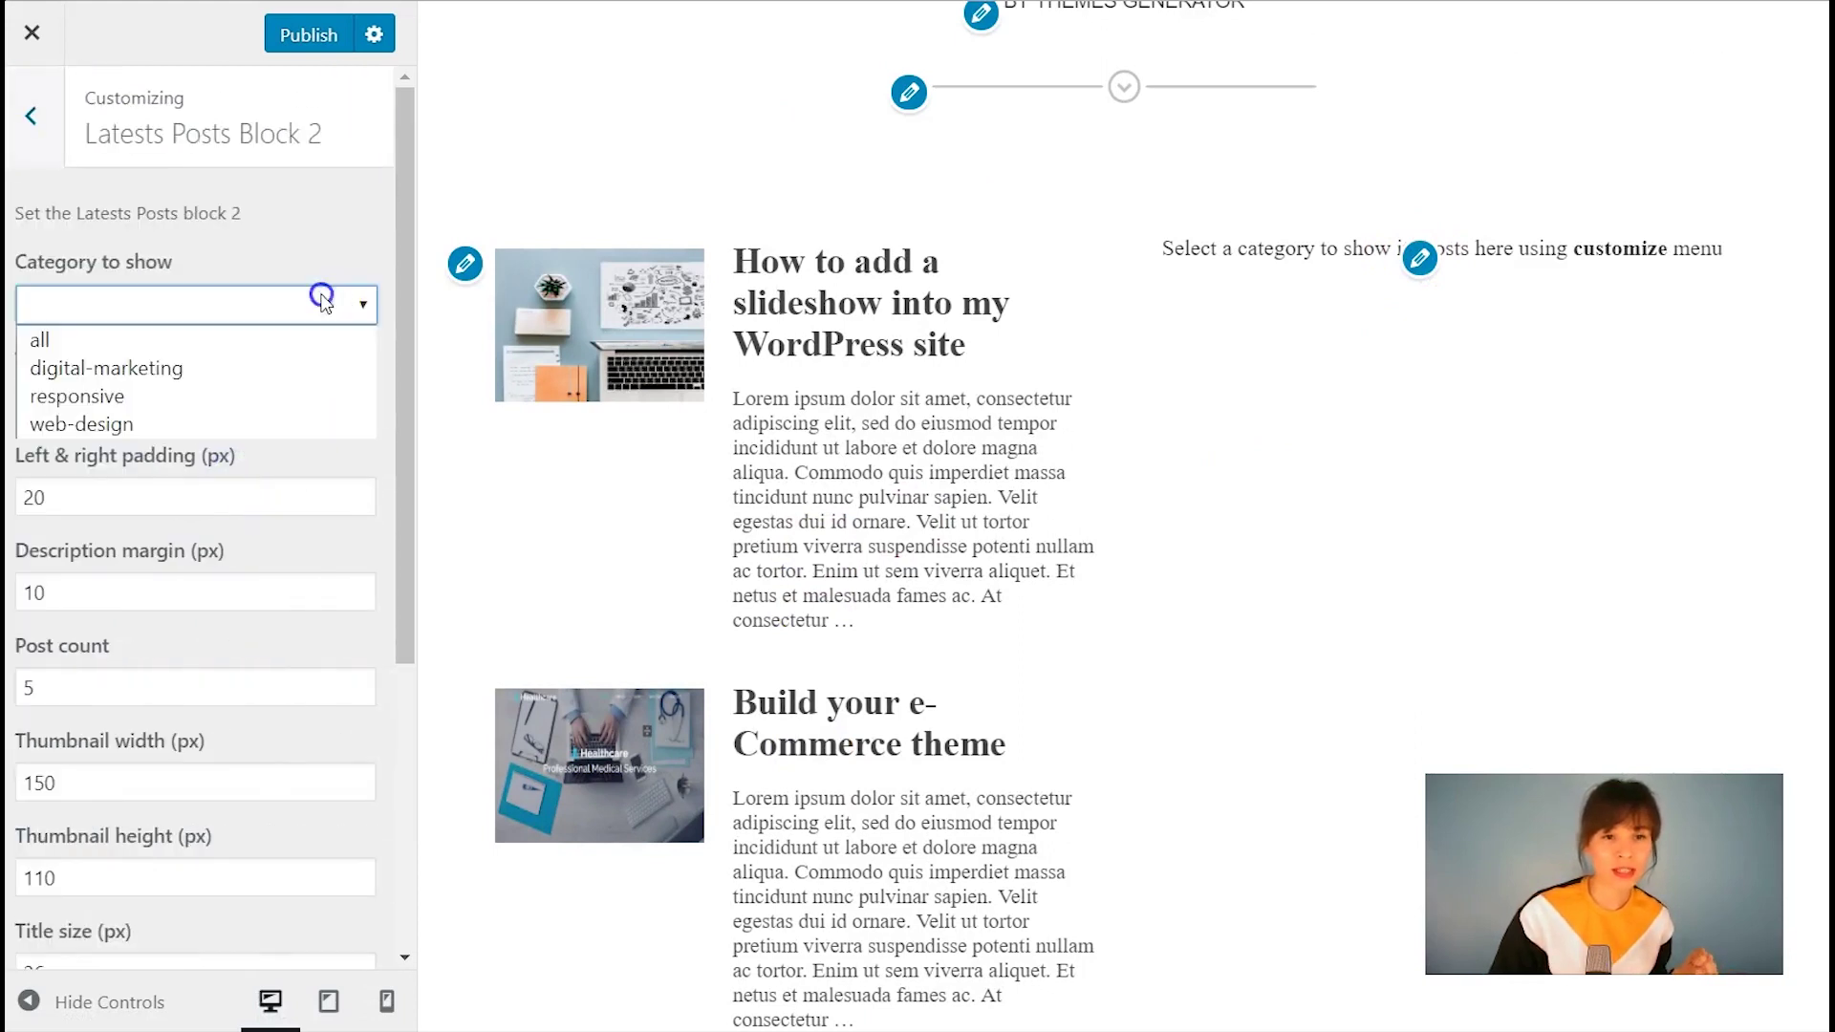
click(241, 420)
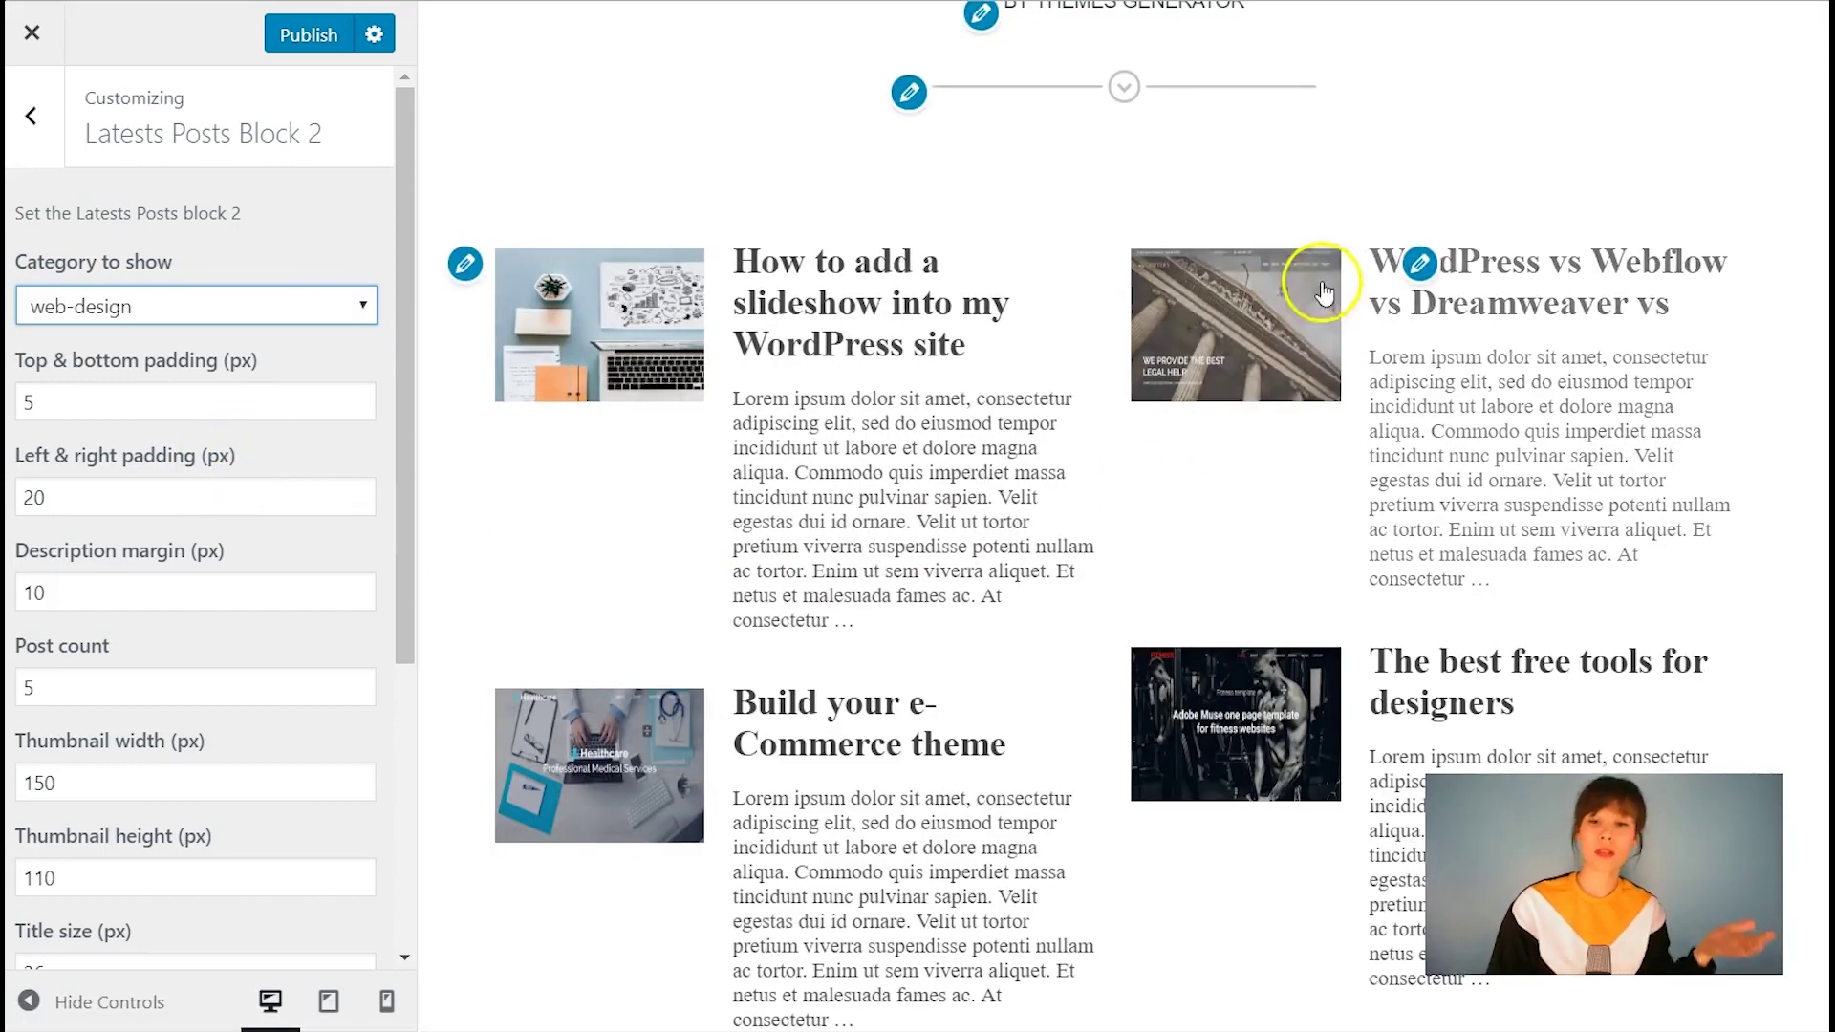
scroll(1334, 411, down, 3)
scroll(1335, 411, down, 6)
scroll(1325, 449, up, 8)
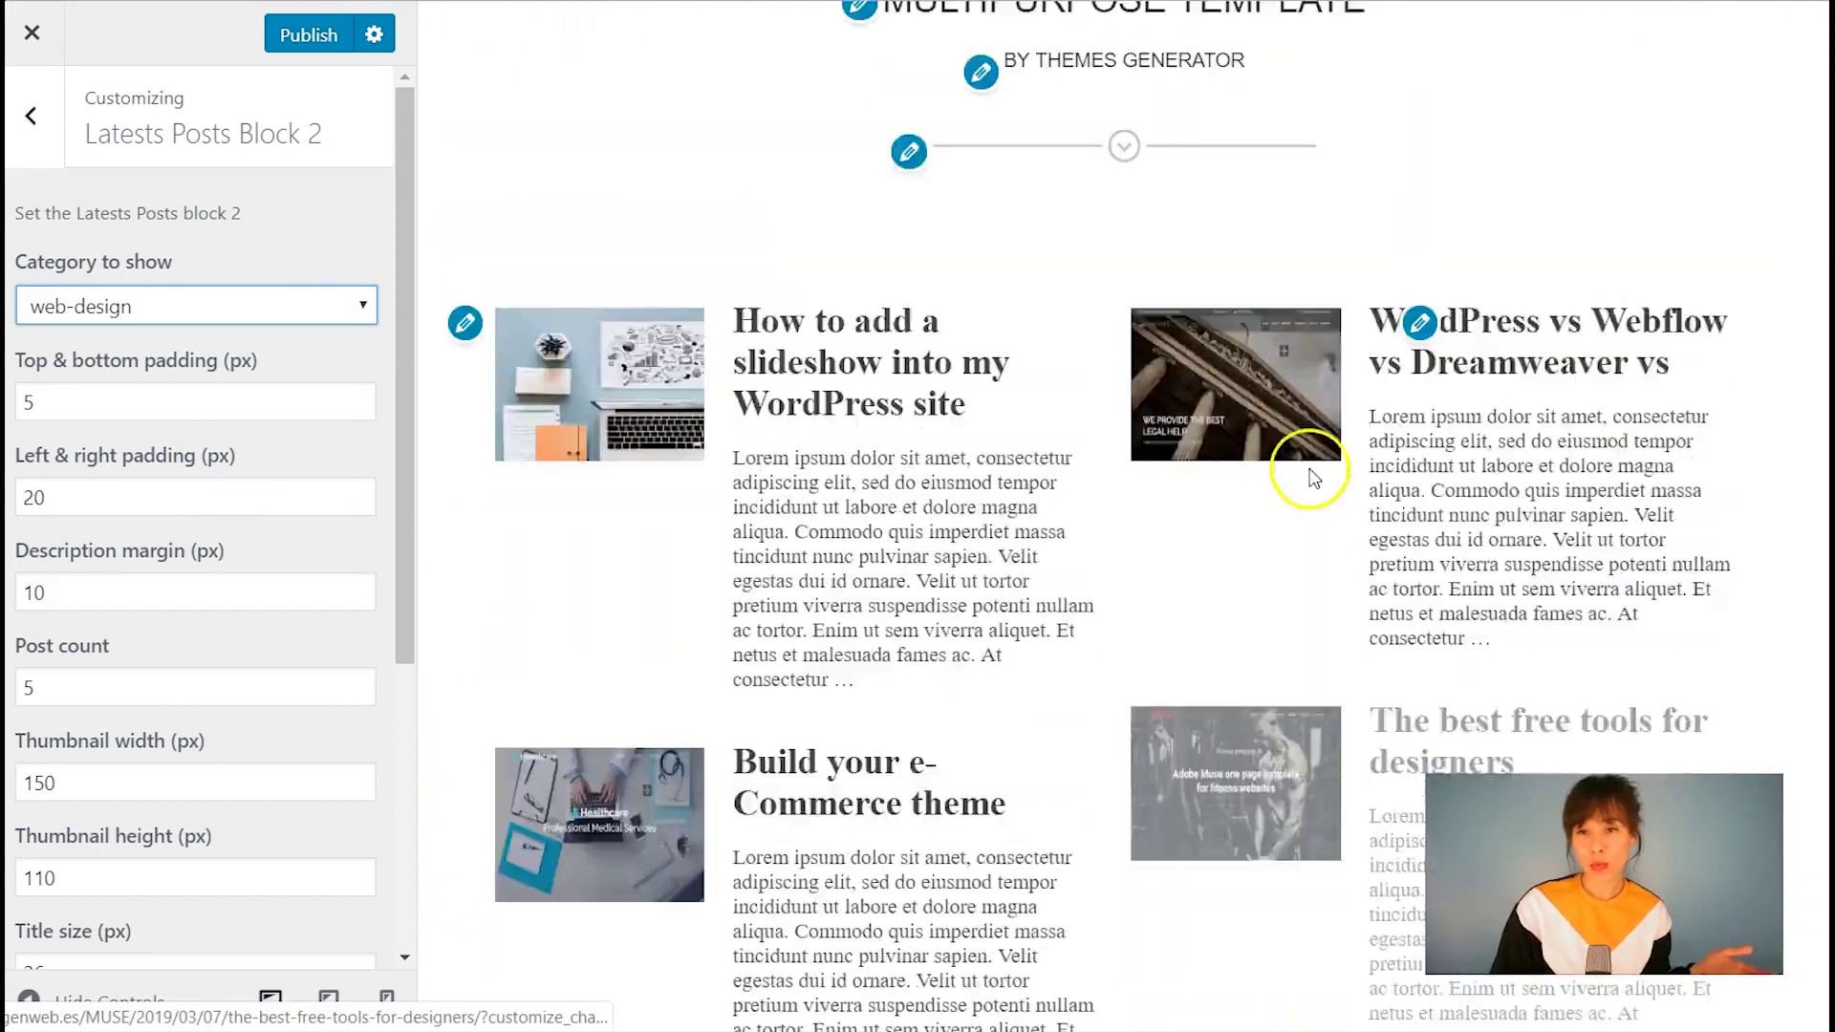
scroll(1283, 495, down, 8)
scroll(1275, 490, up, 9)
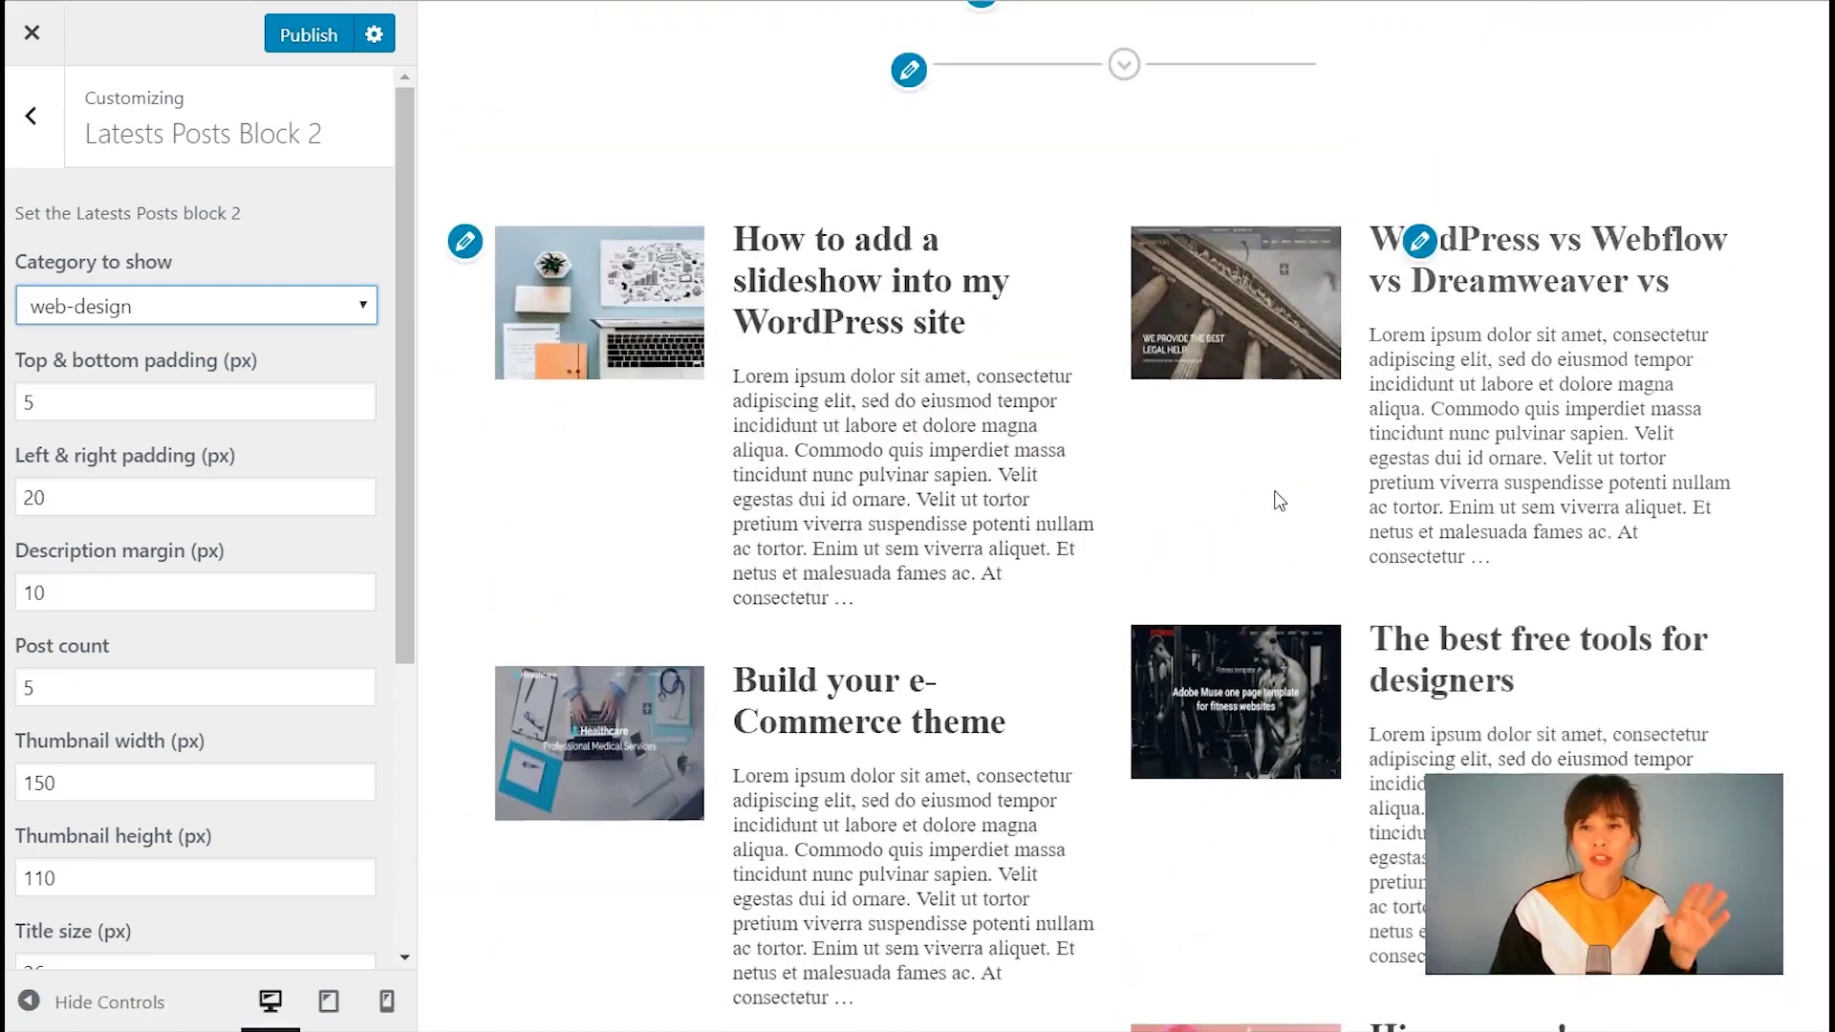
scroll(1261, 497, down, 1)
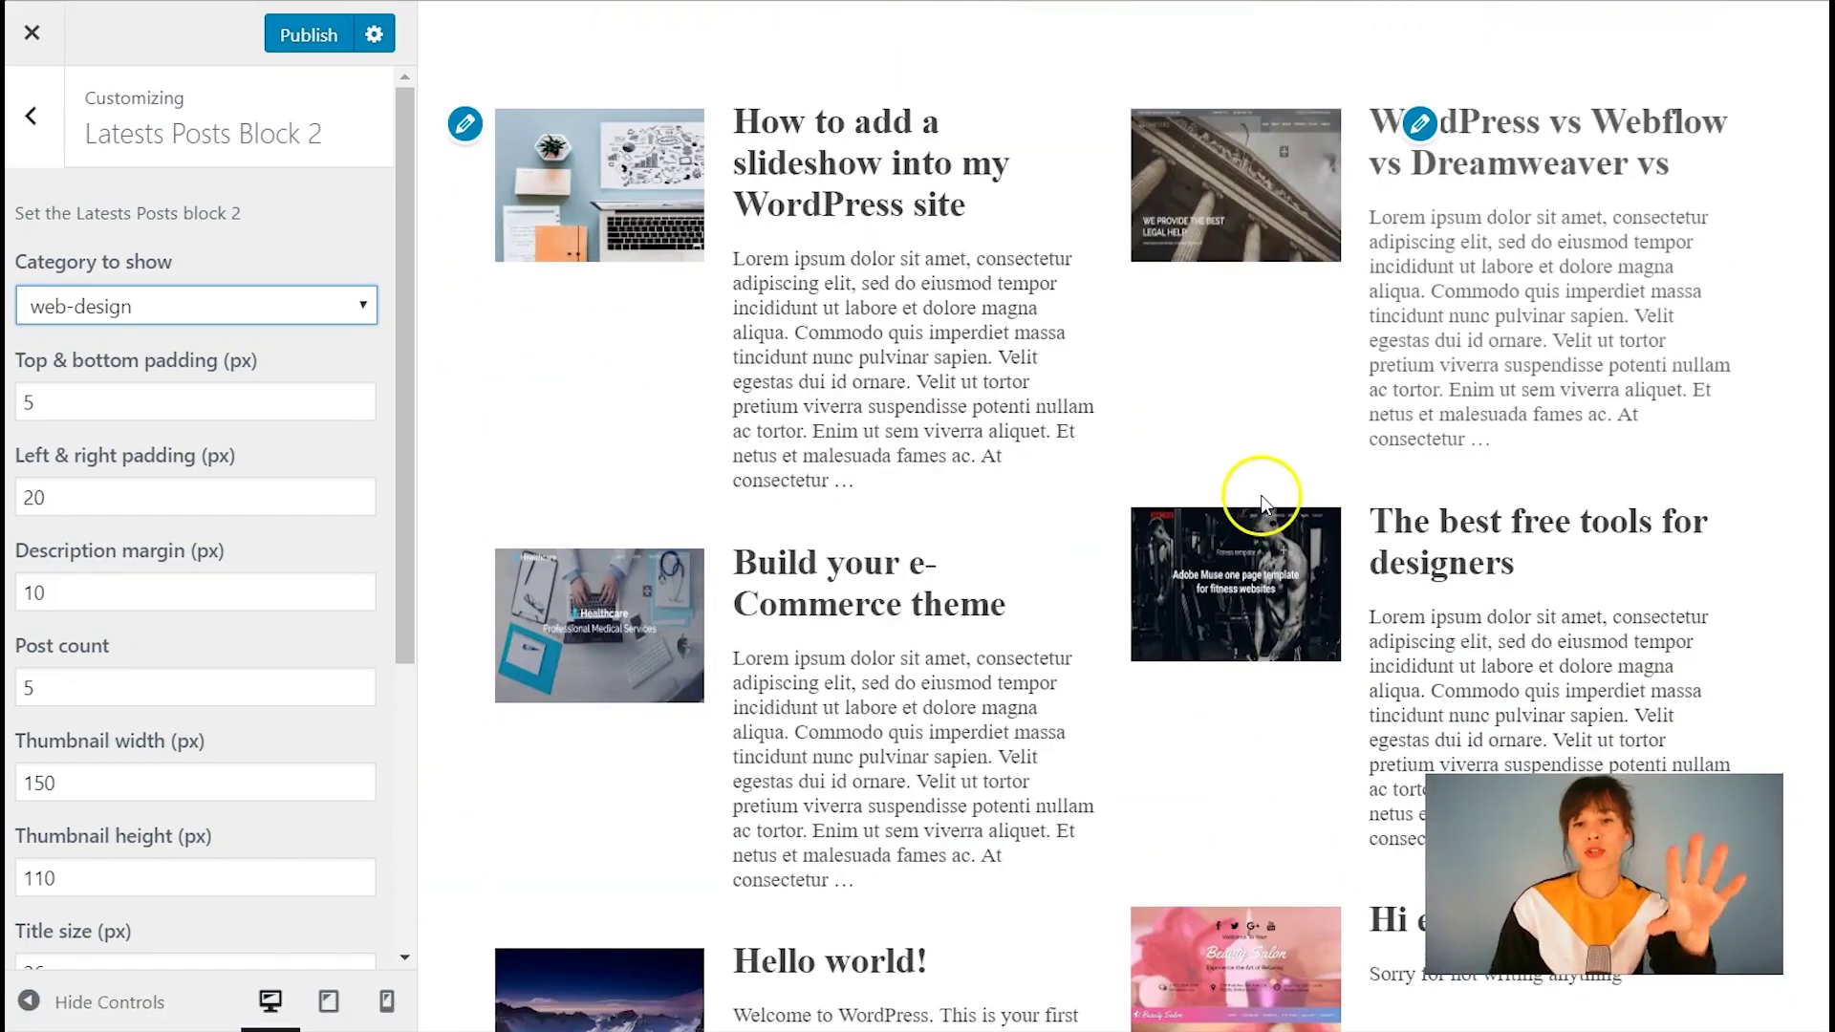
click(1230, 540)
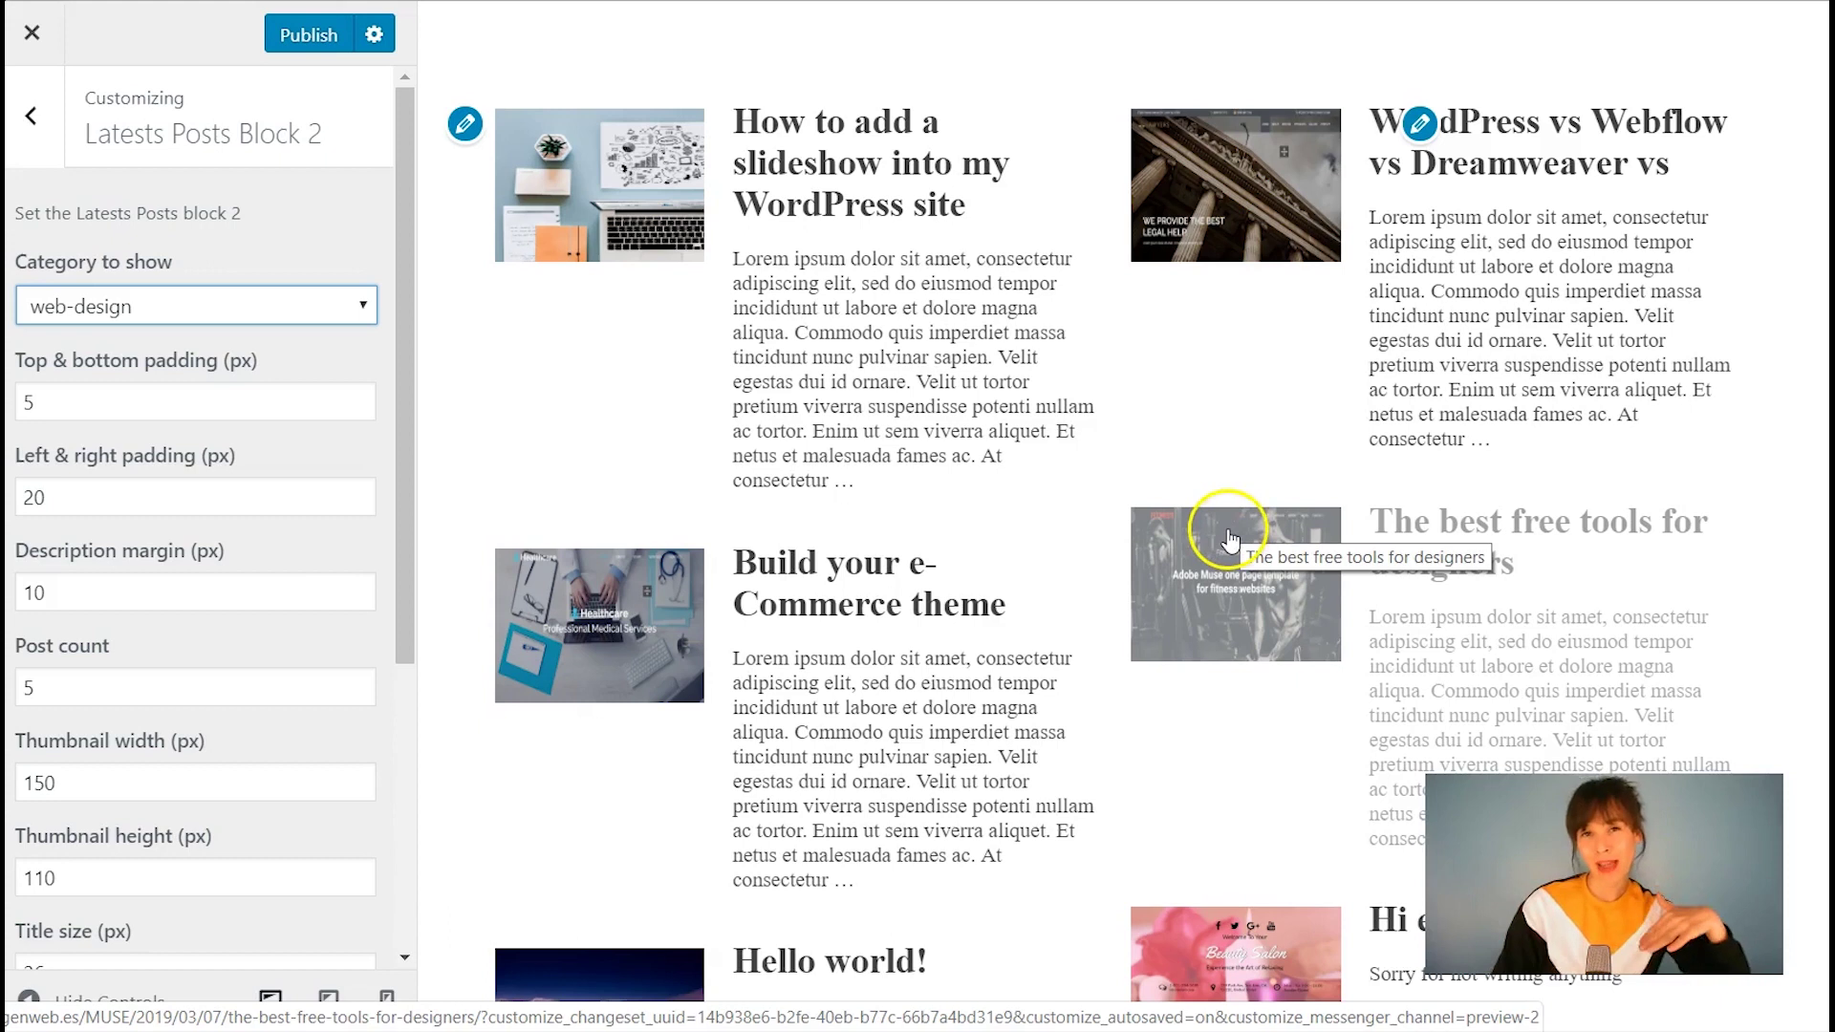
Reopen Latest Posts Block 1 and cut its top and bottom padding from 50 to 5 px
click(32, 119)
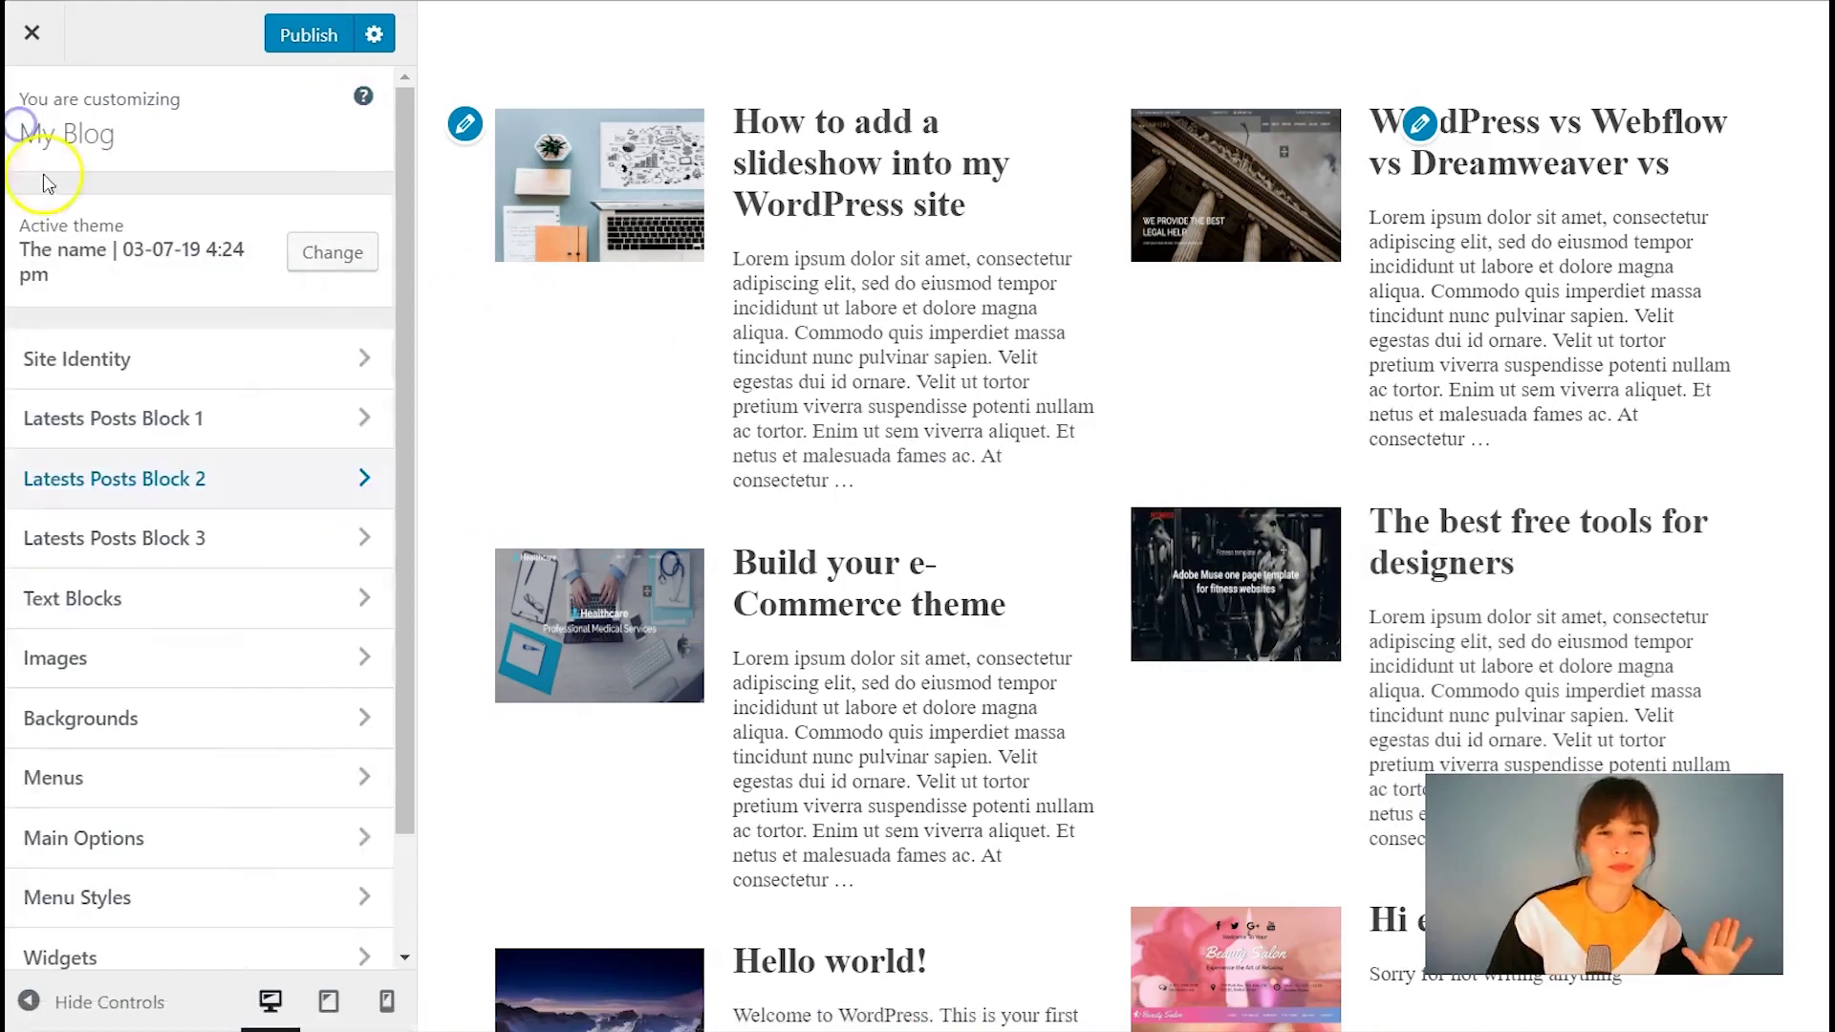
click(164, 417)
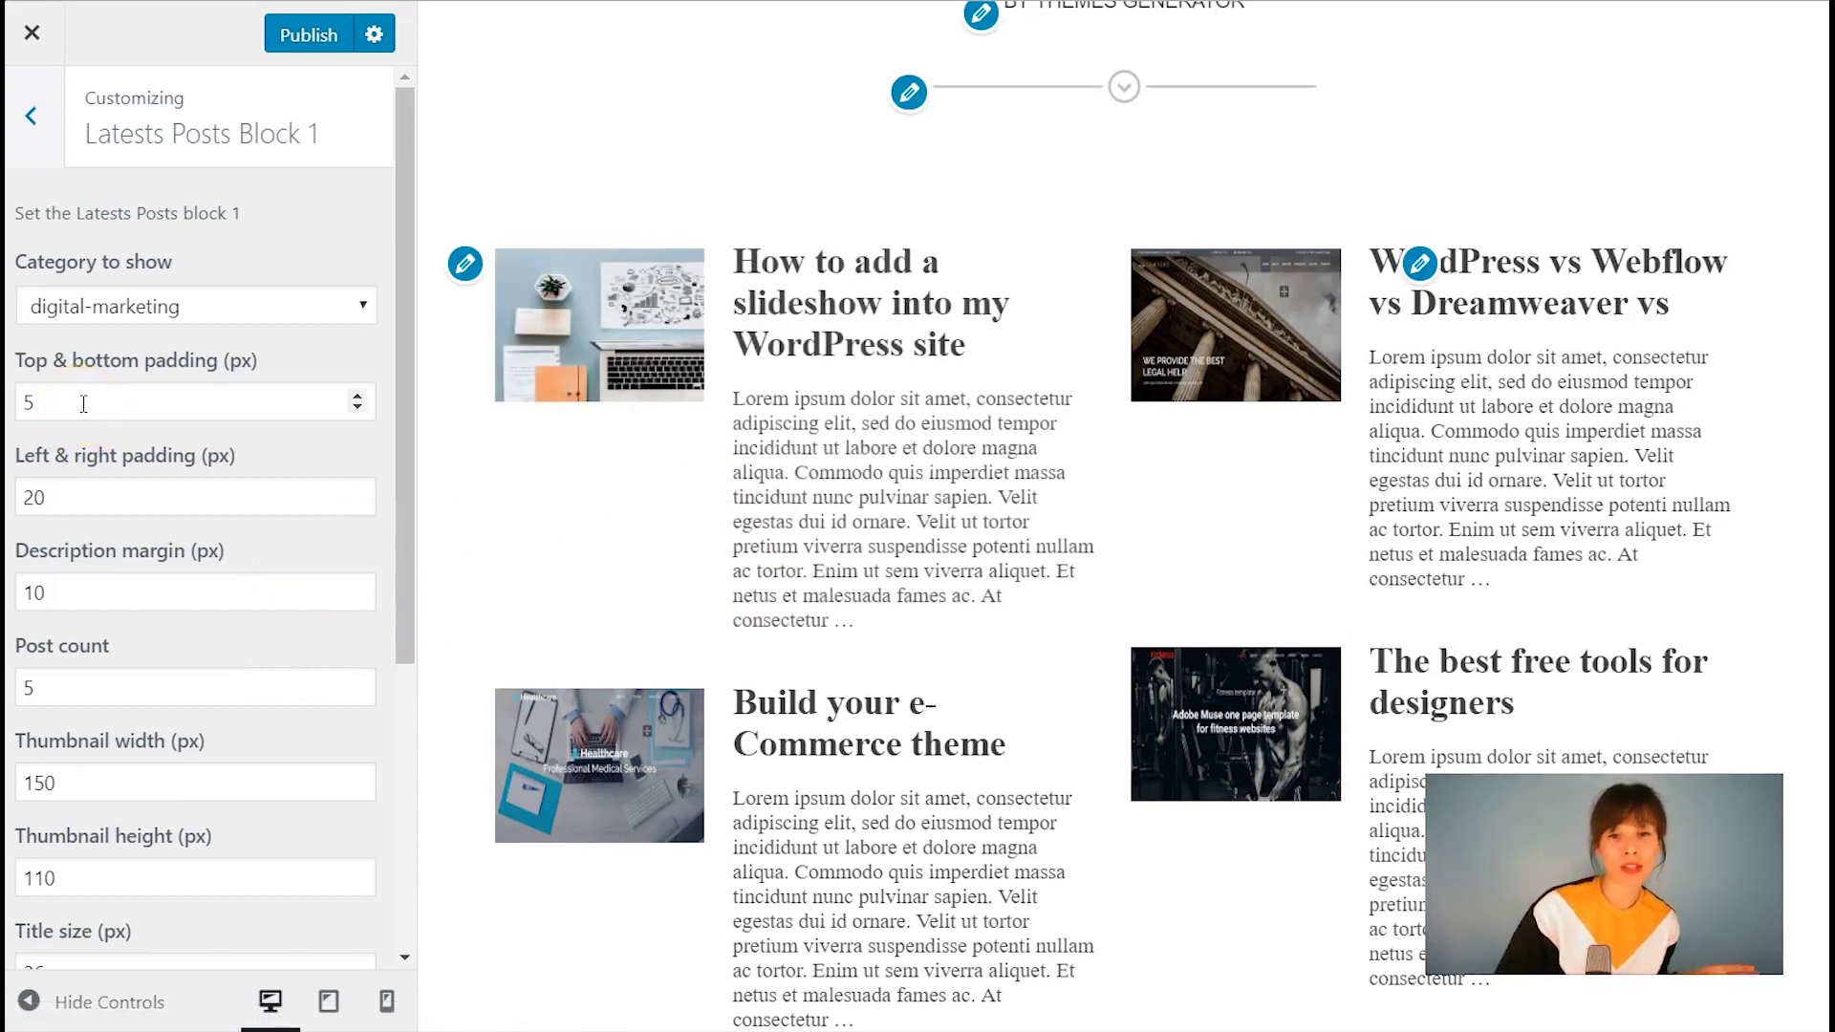
double_click(84, 405)
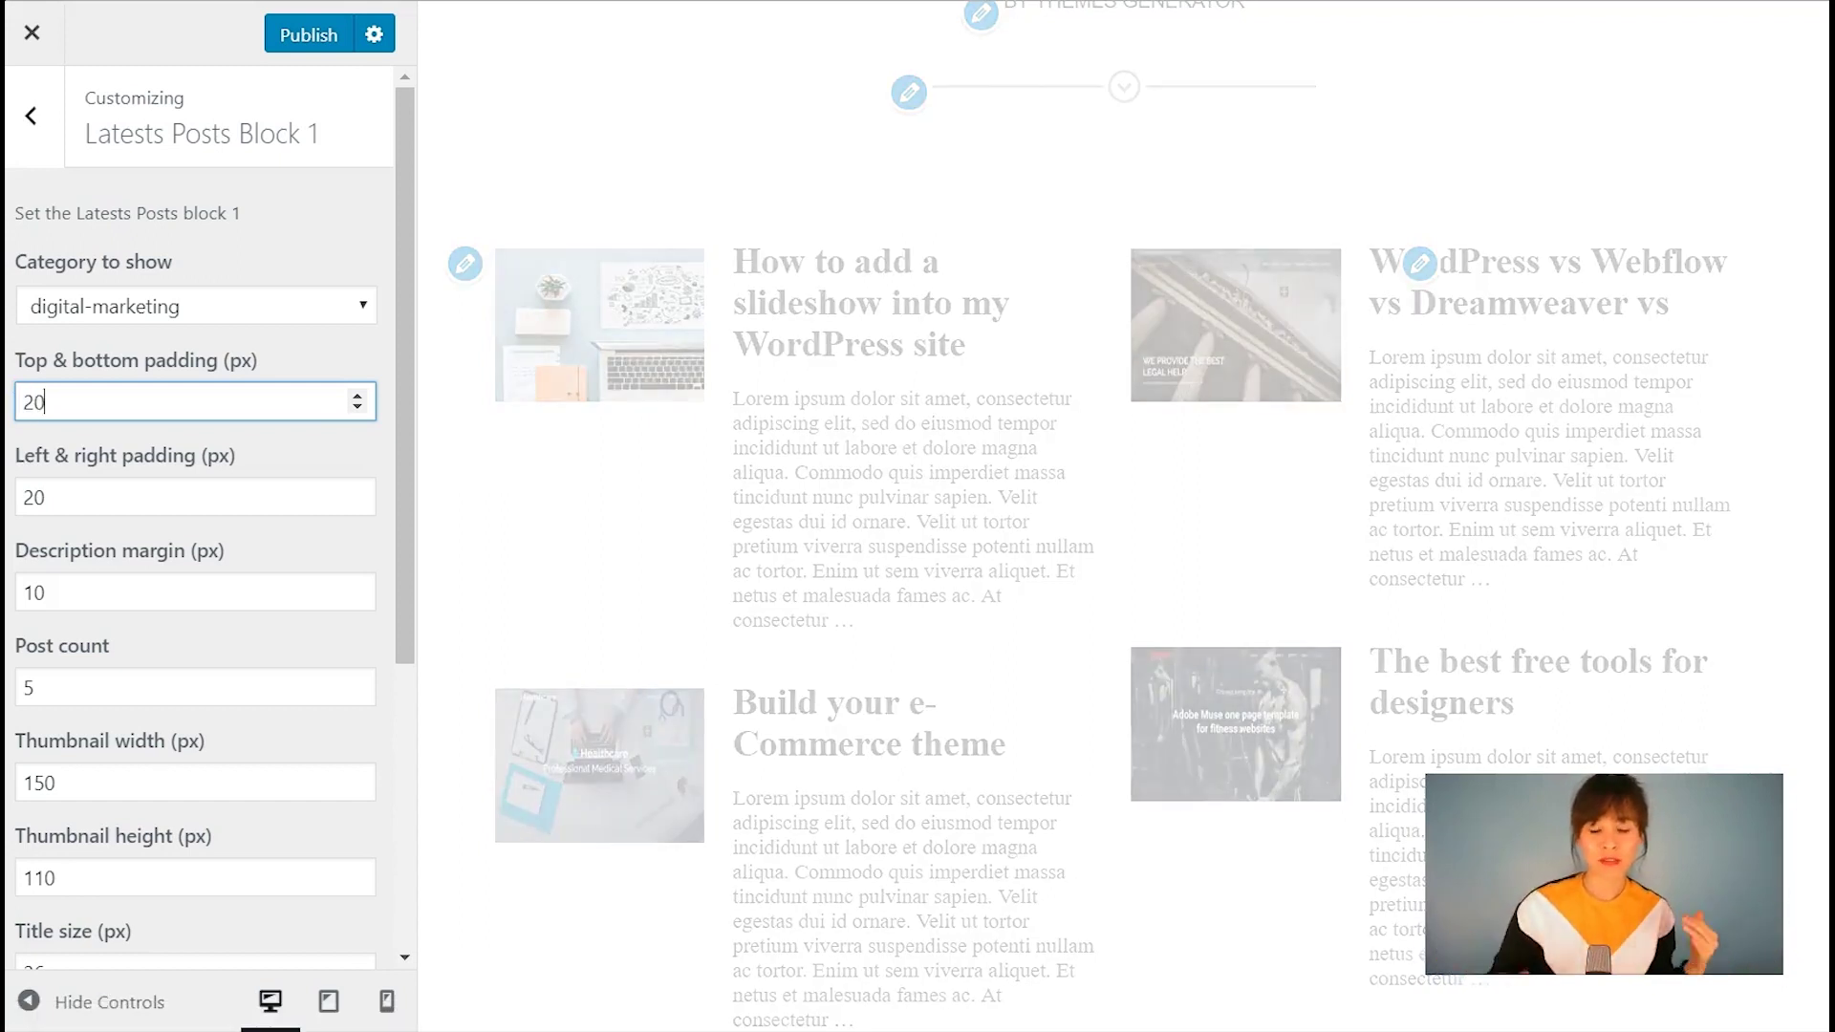
key(Up)
key(Up)
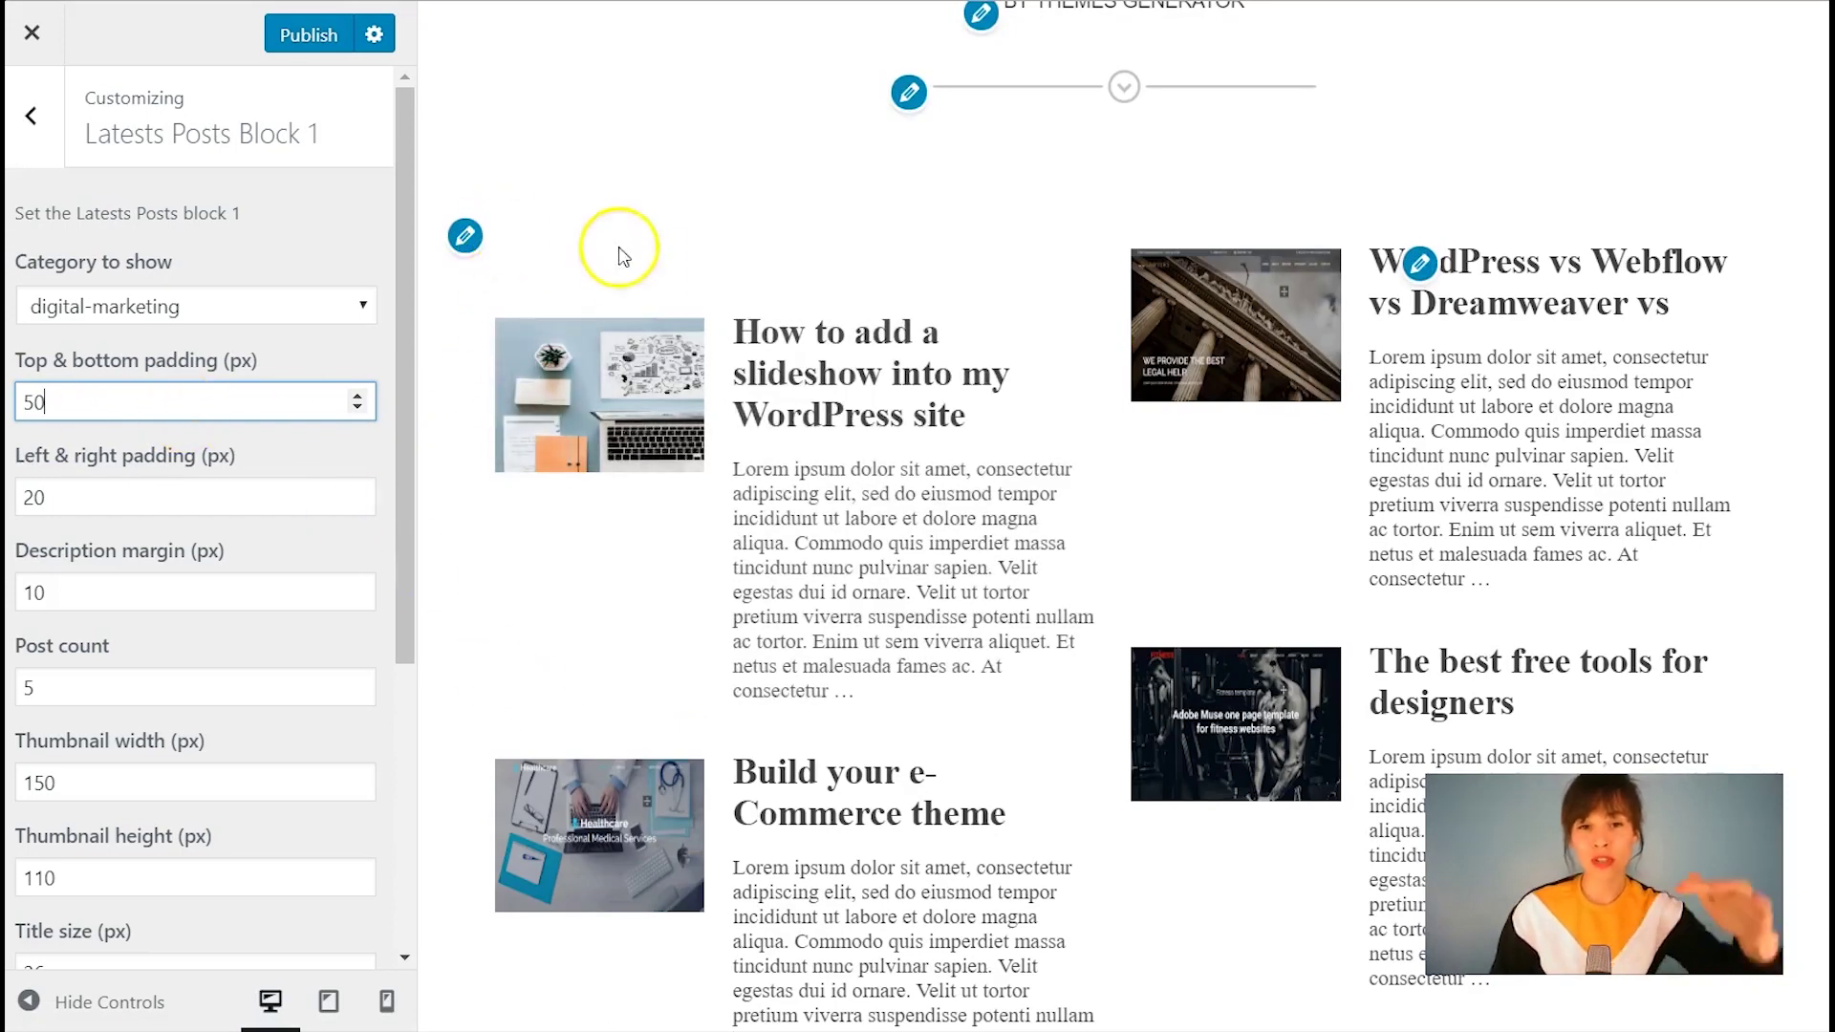
click(162, 399)
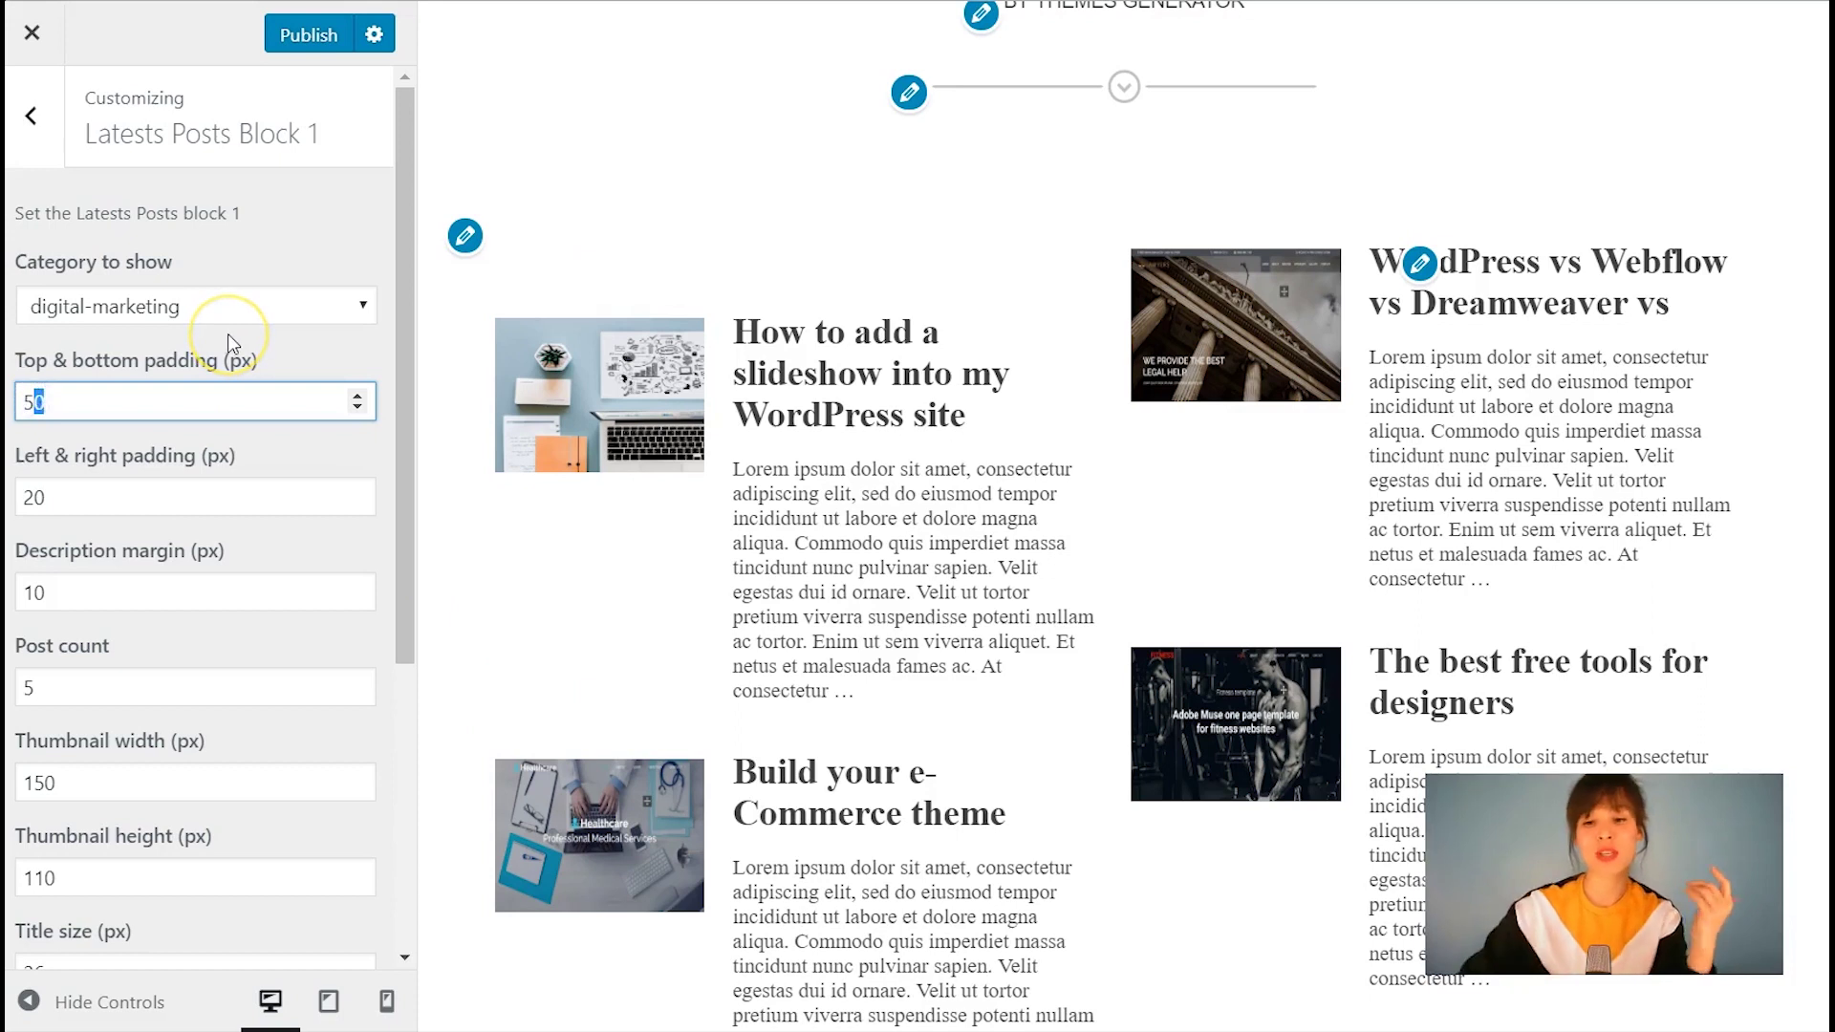
key(BackSpace)
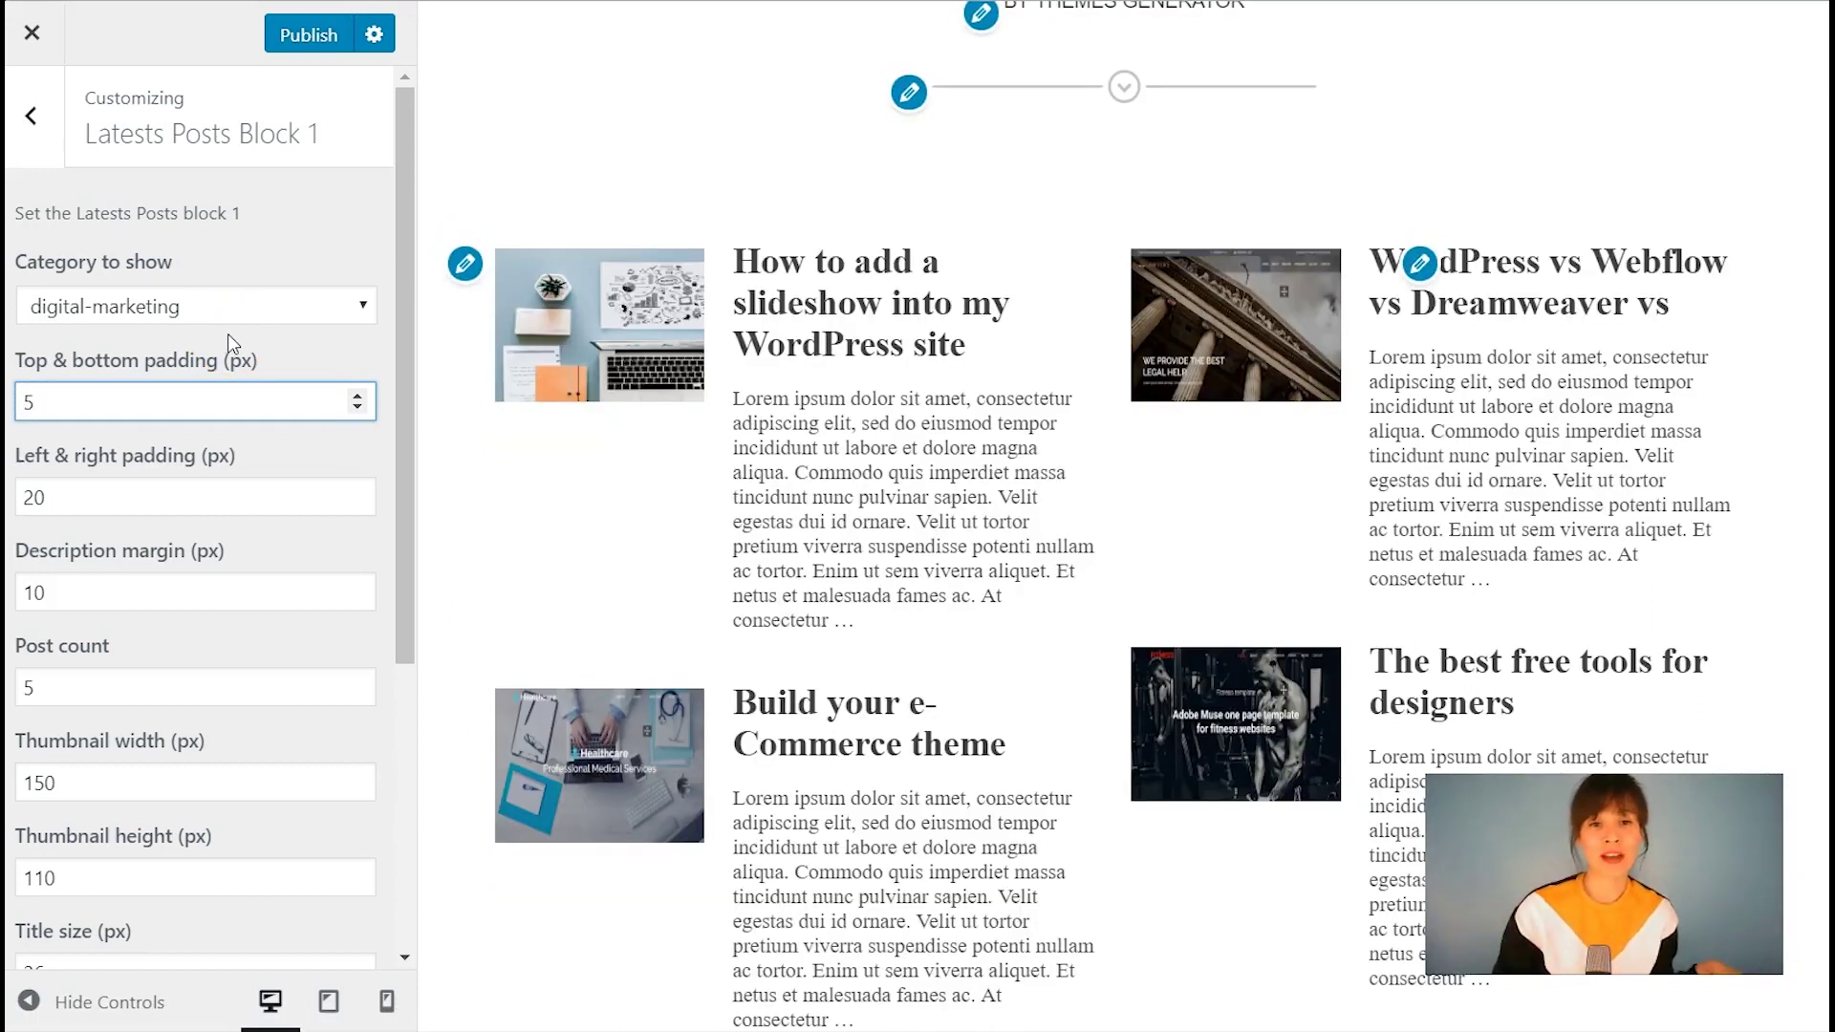
Set Latest Posts Block 1's left and right padding to 20 px
click(35, 523)
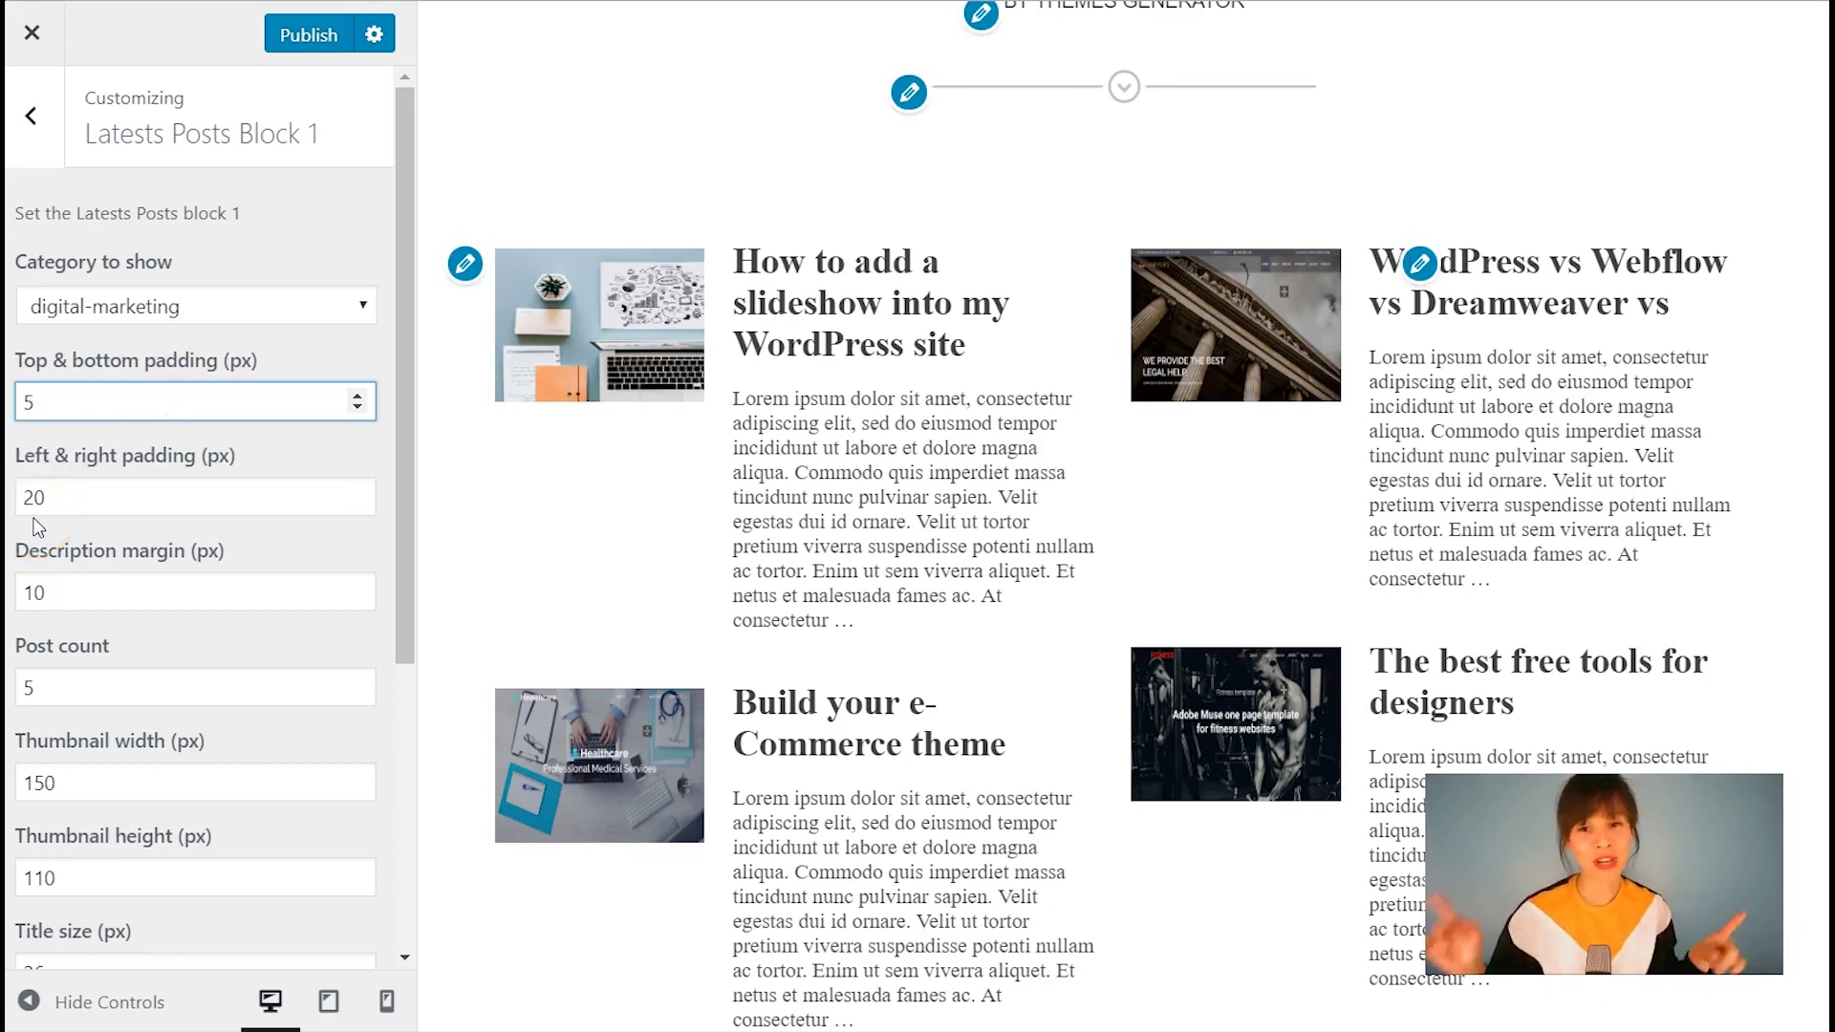
key(Tab)
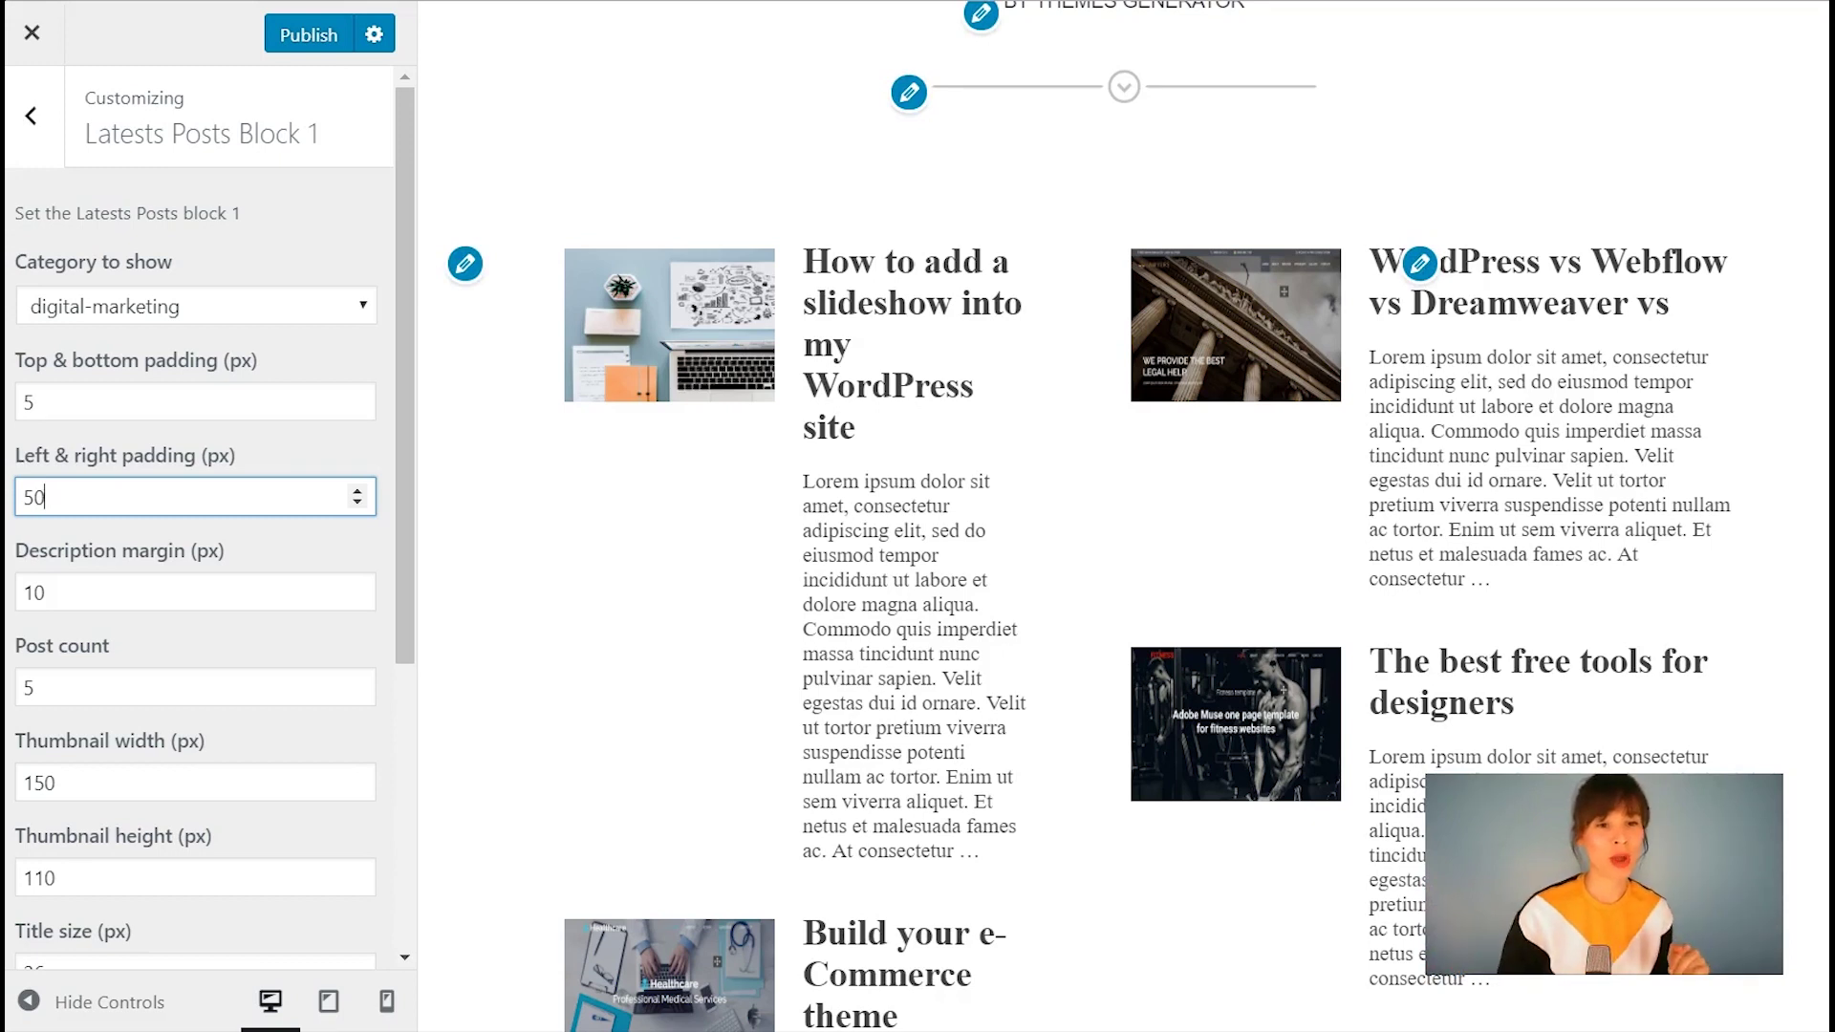
drag(90, 496, 19, 497)
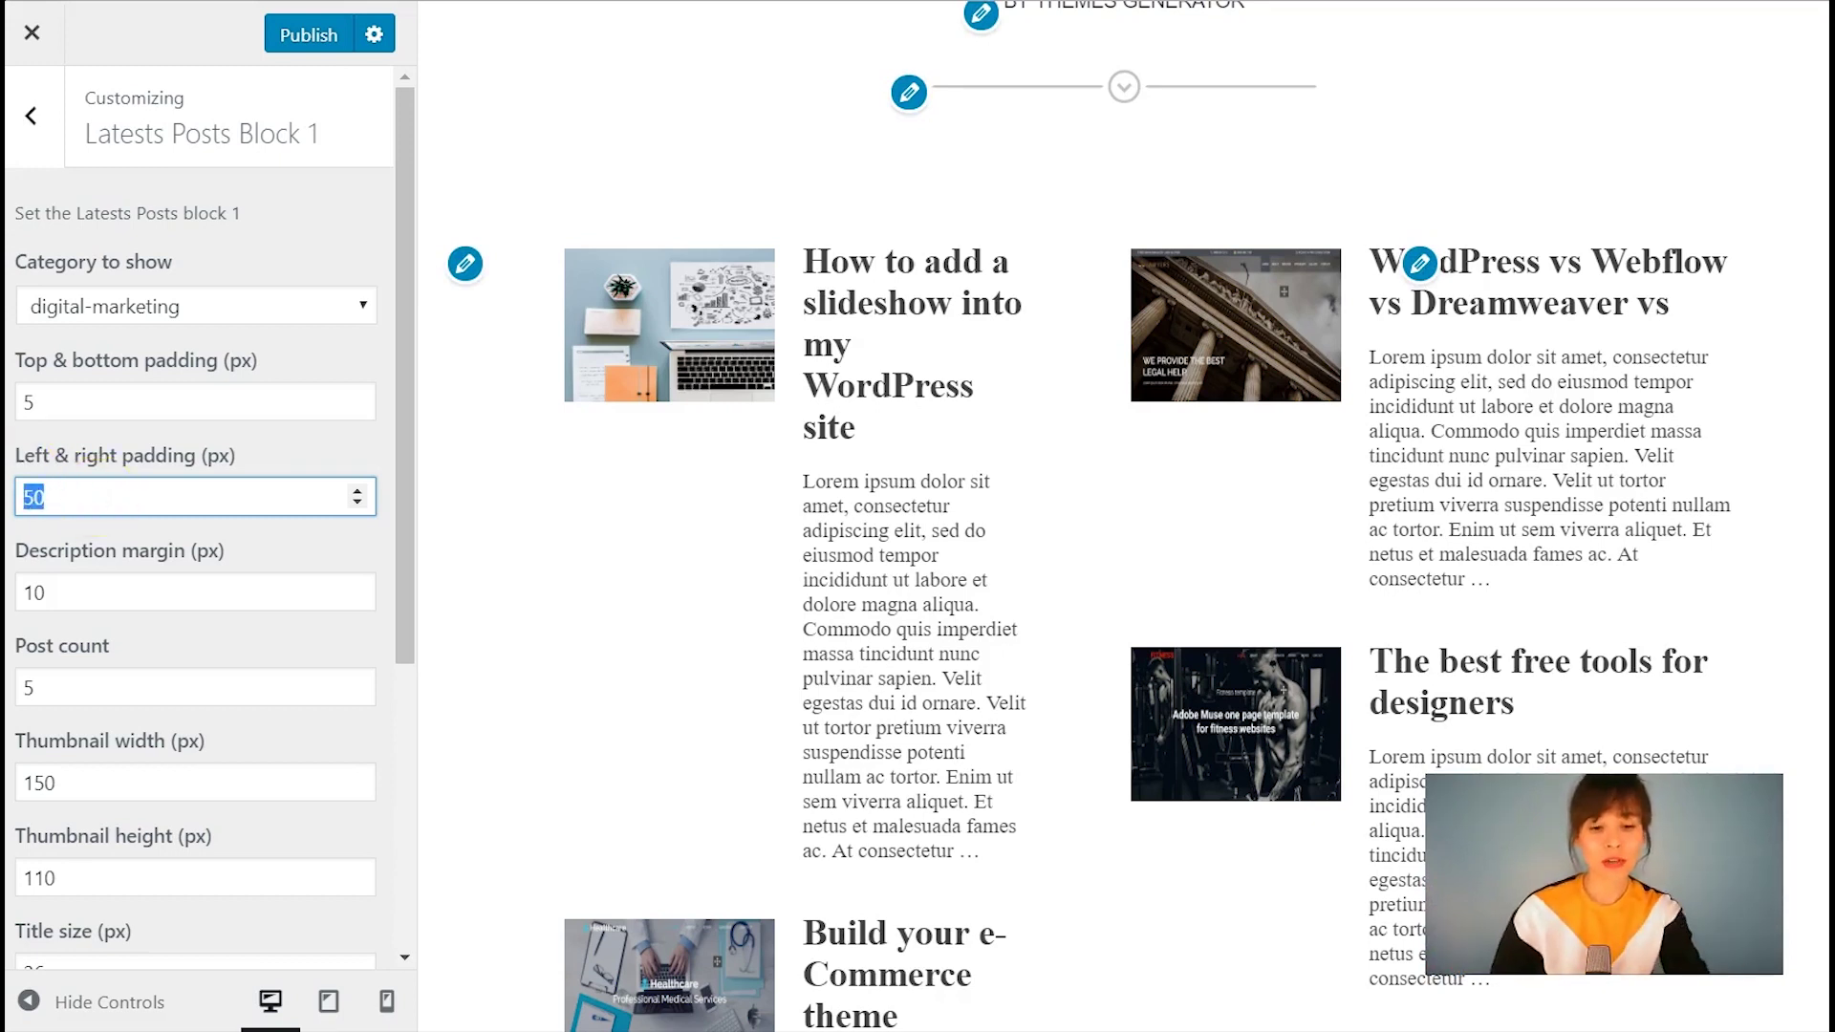
text(20)
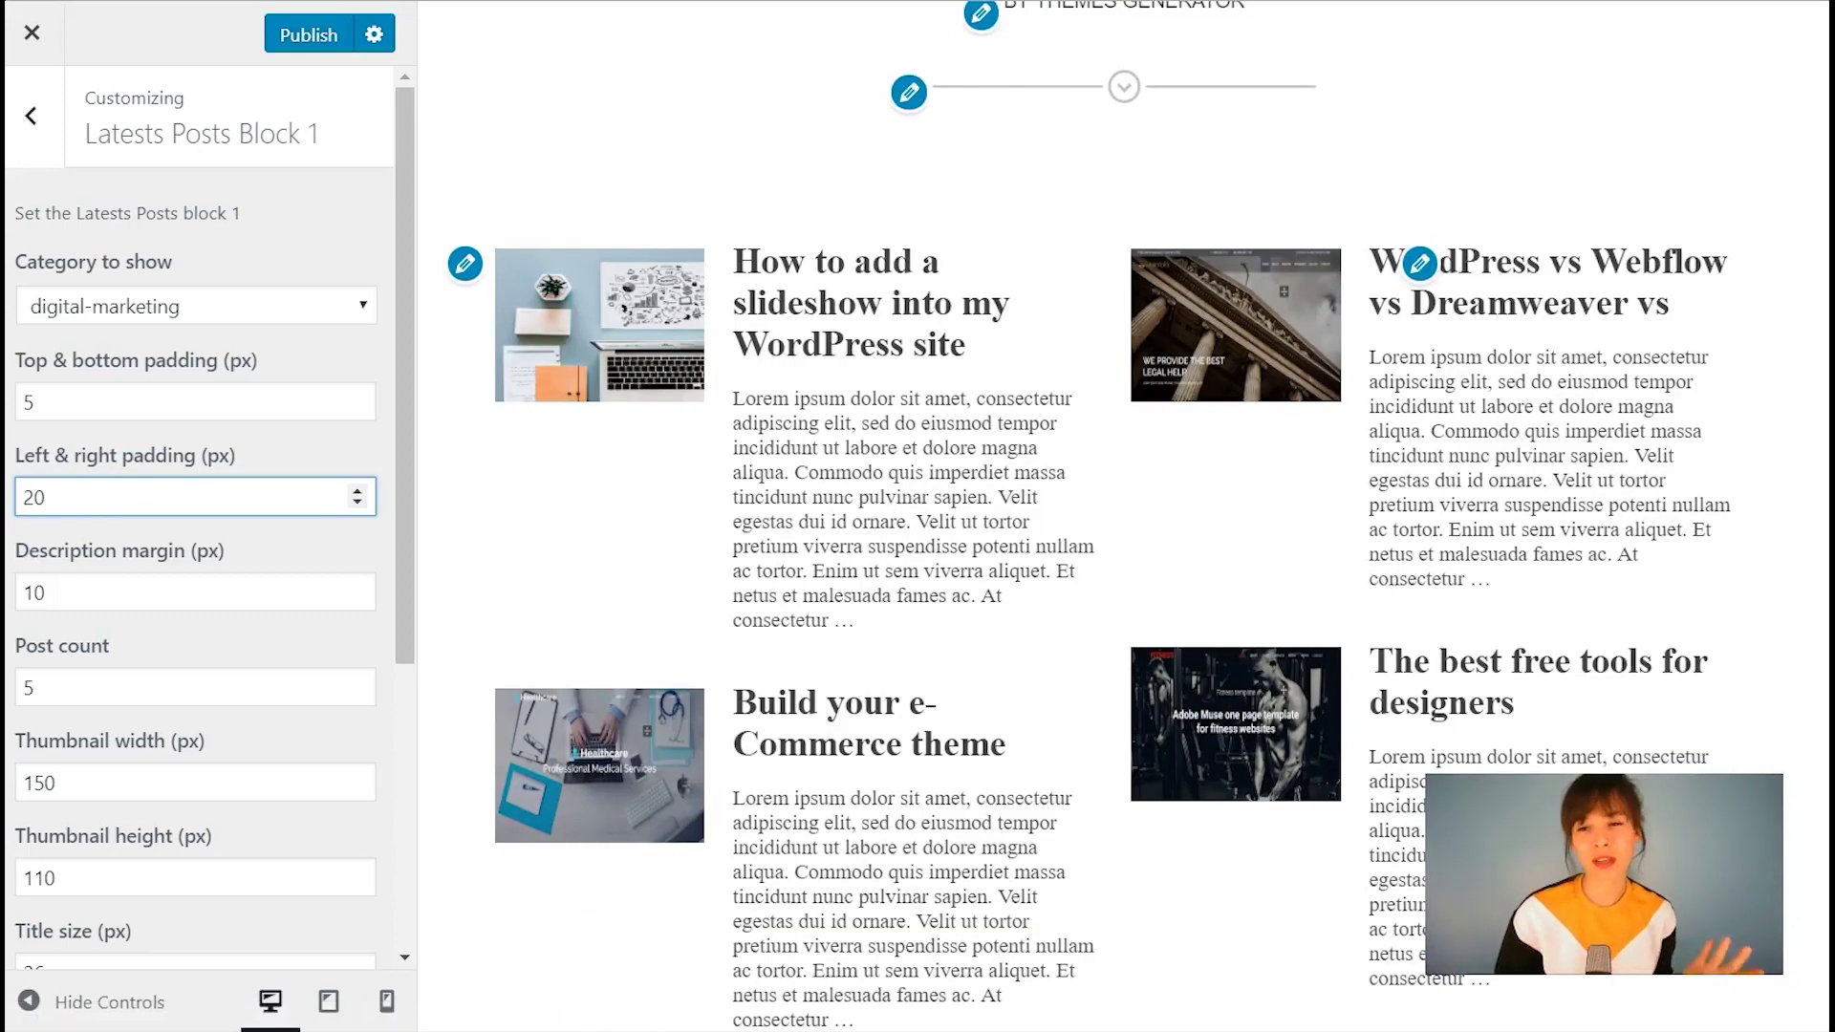
Set Block 1's description margin to 5 px and its post count to 2
click(110, 594)
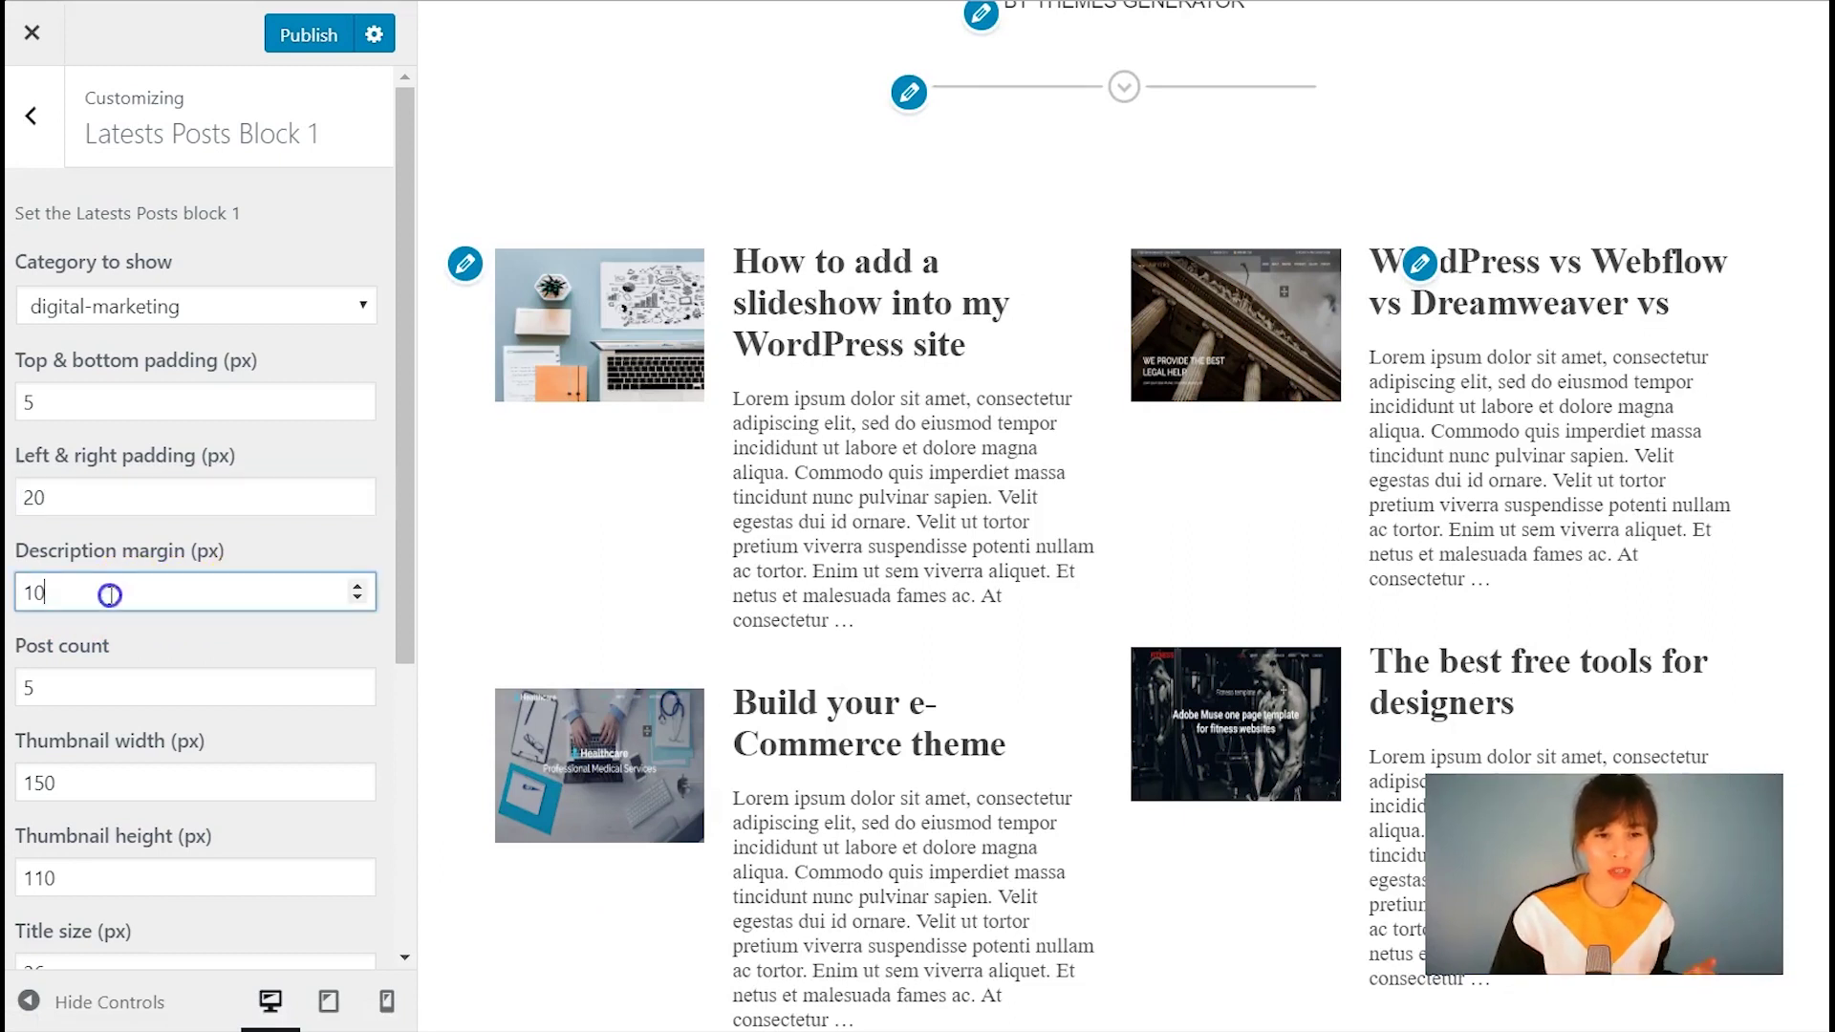
text(40)
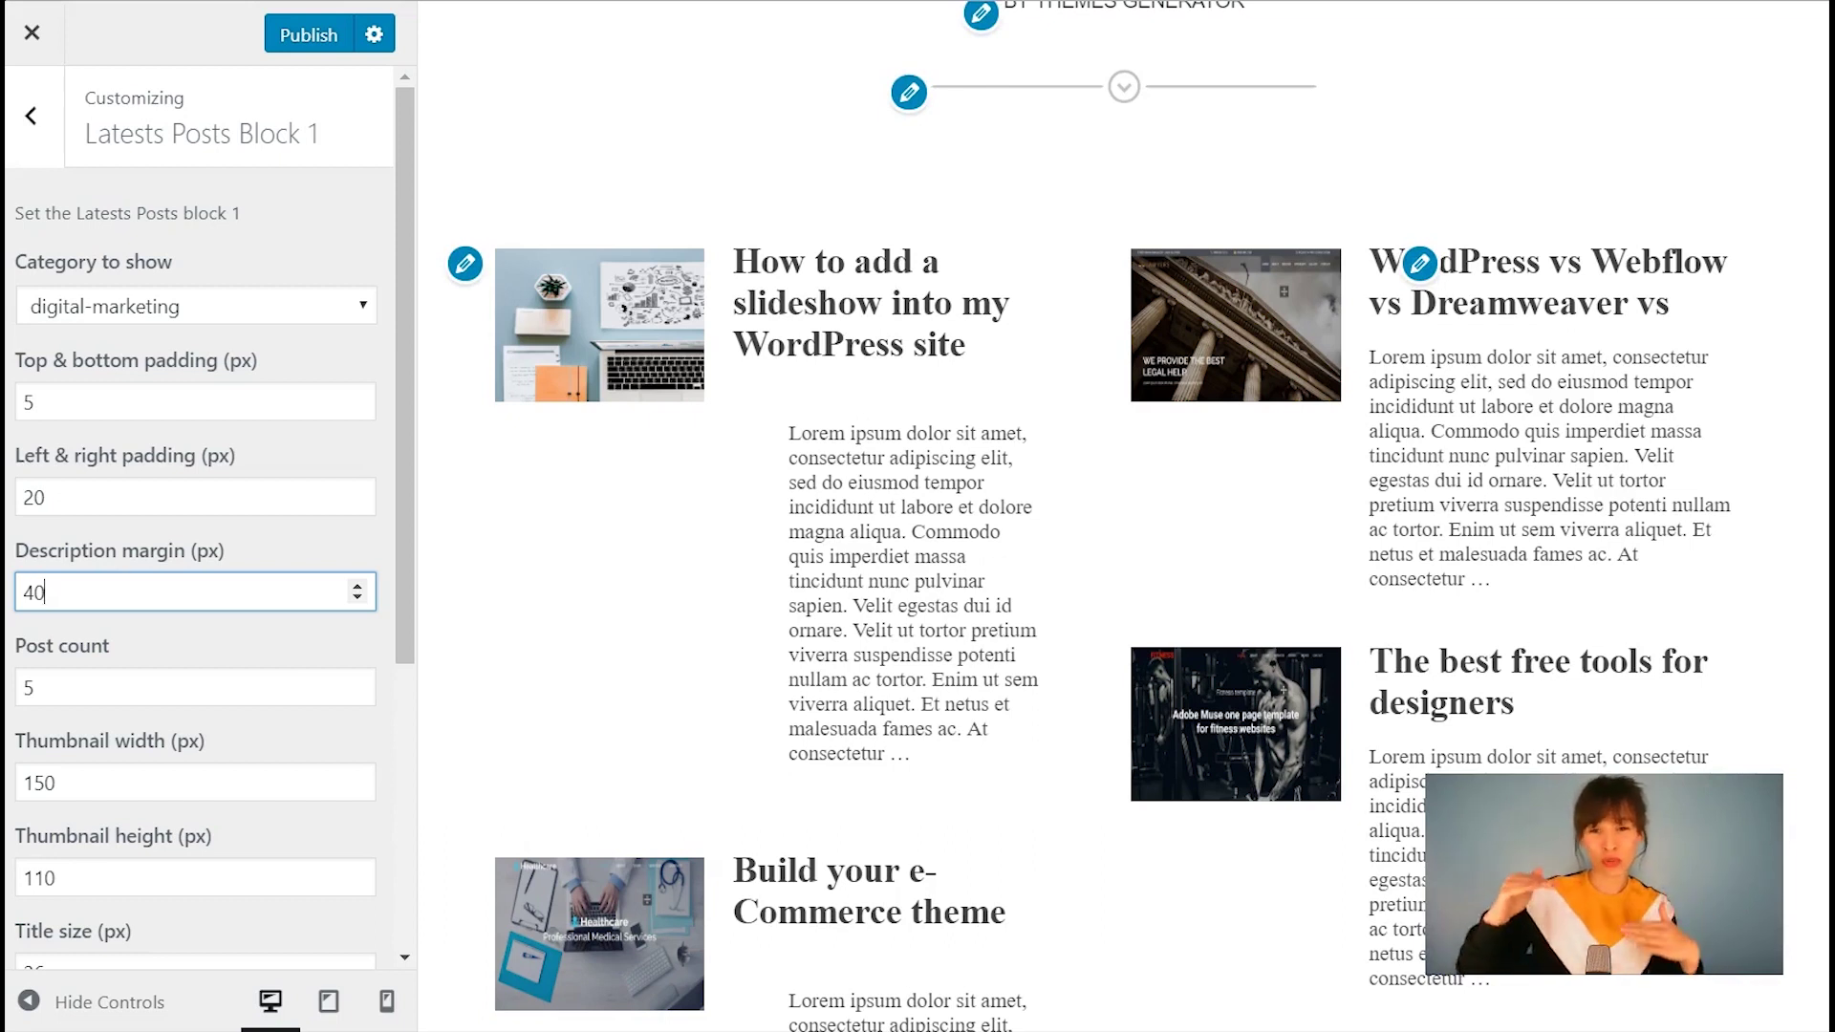
double_click(12, 578)
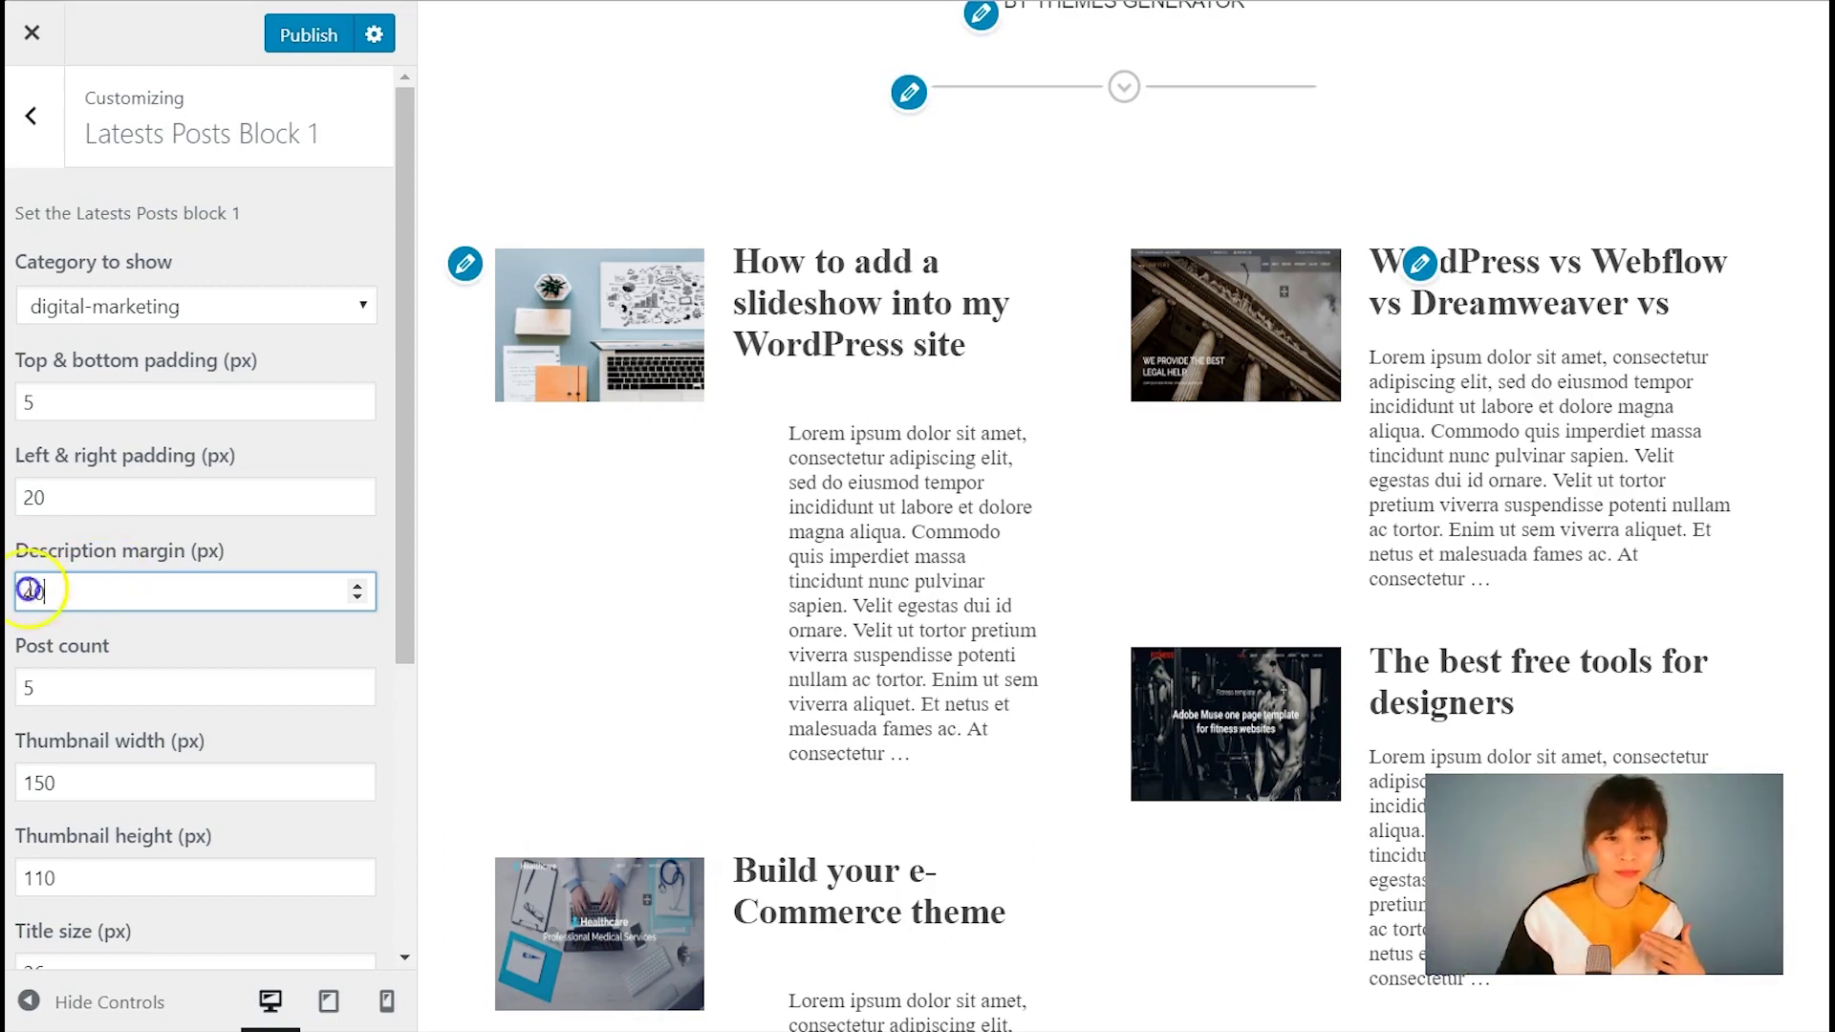
text(5)
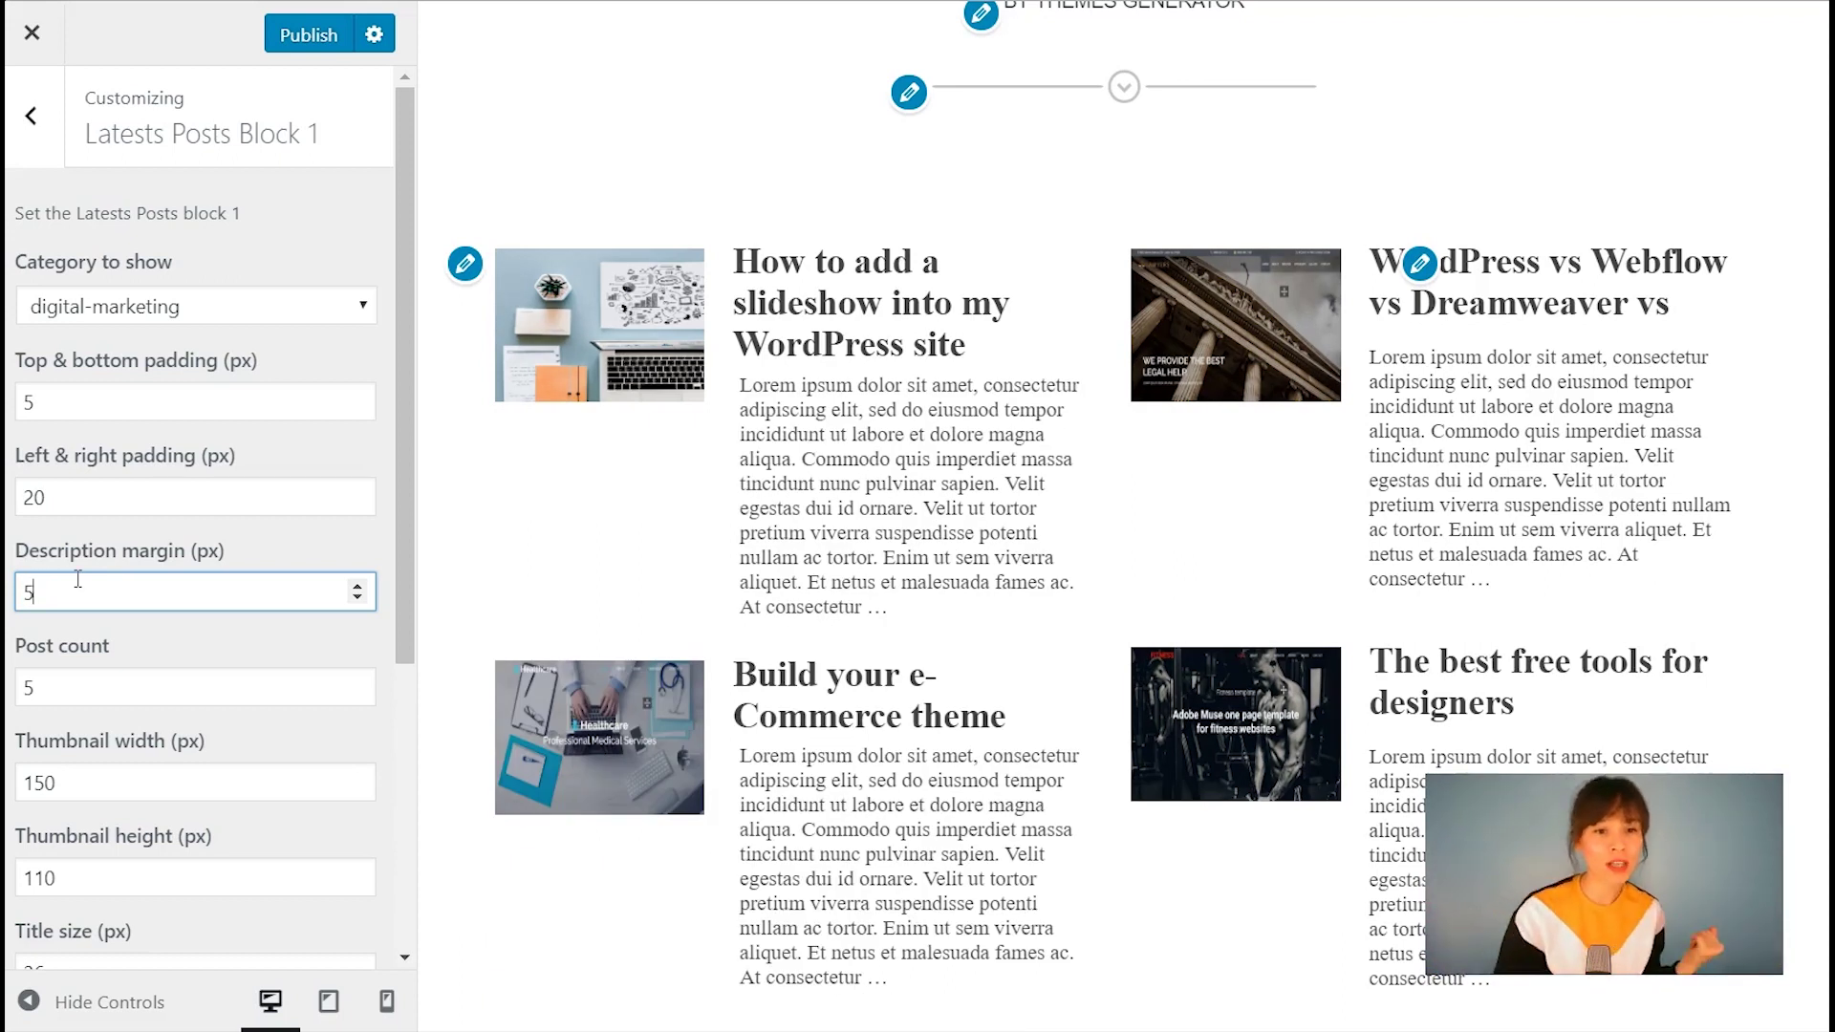
double_click(29, 686)
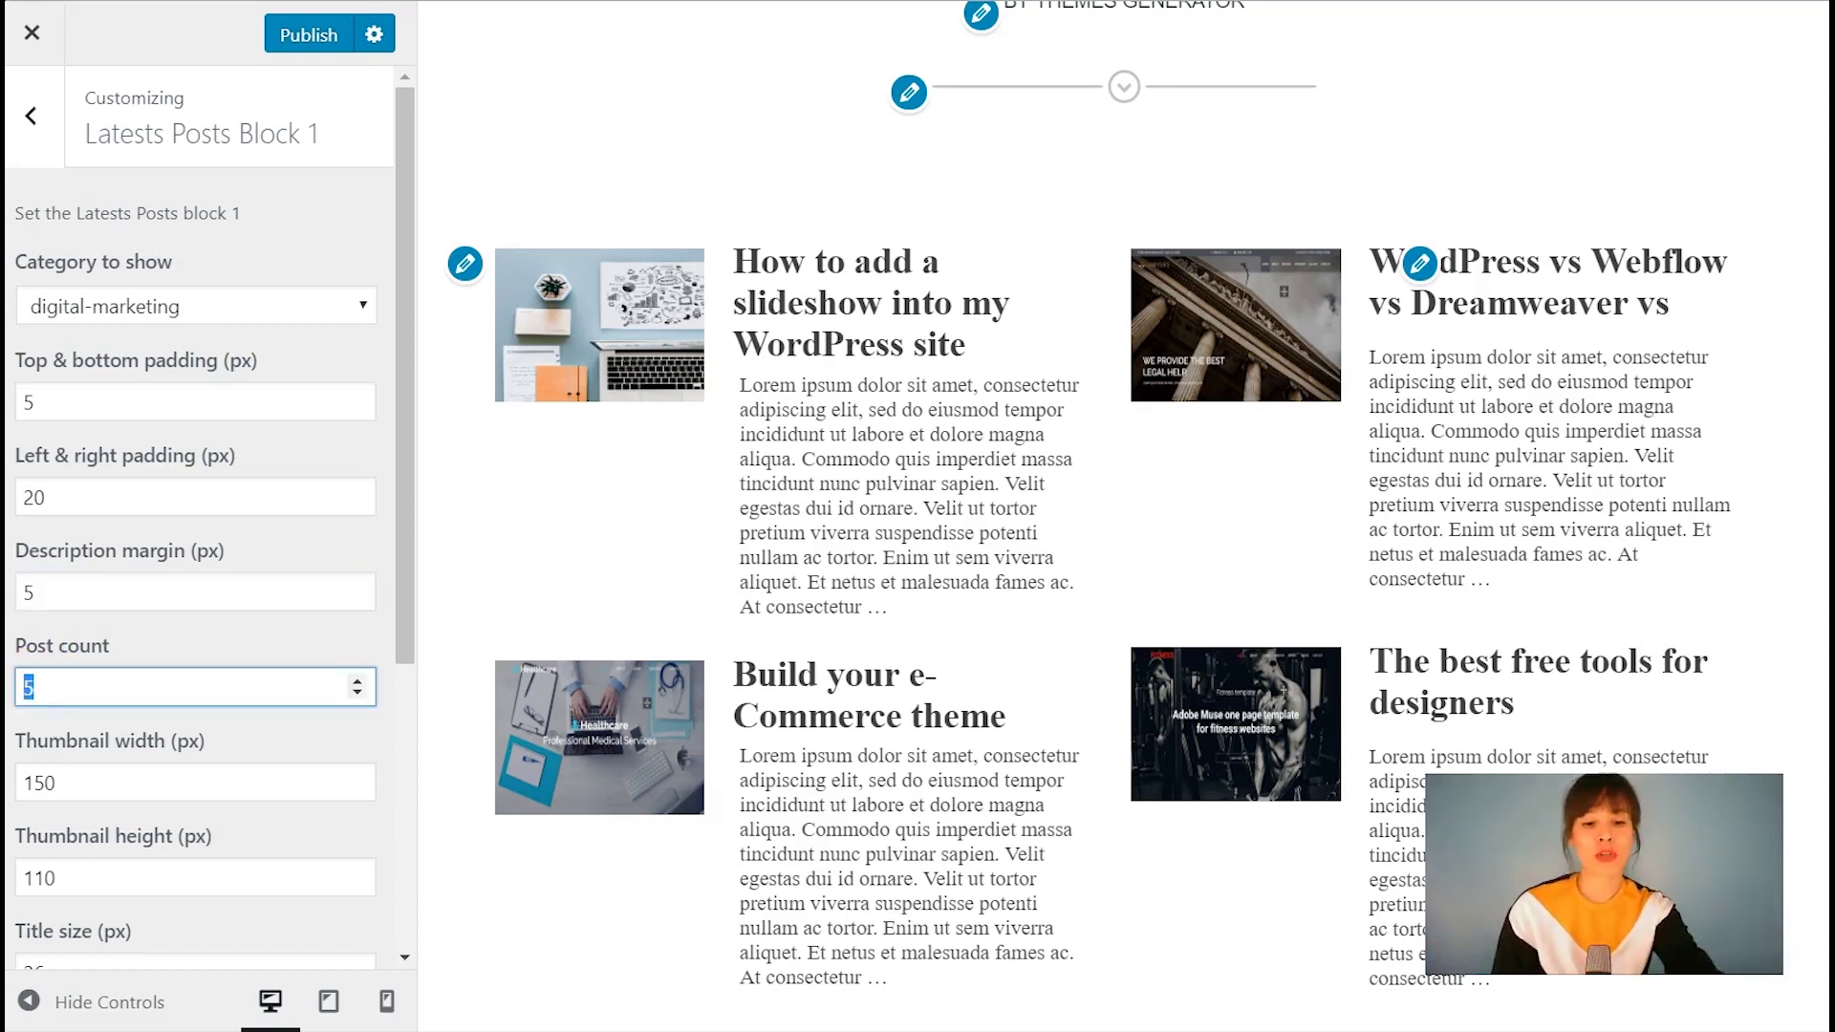
text(2)
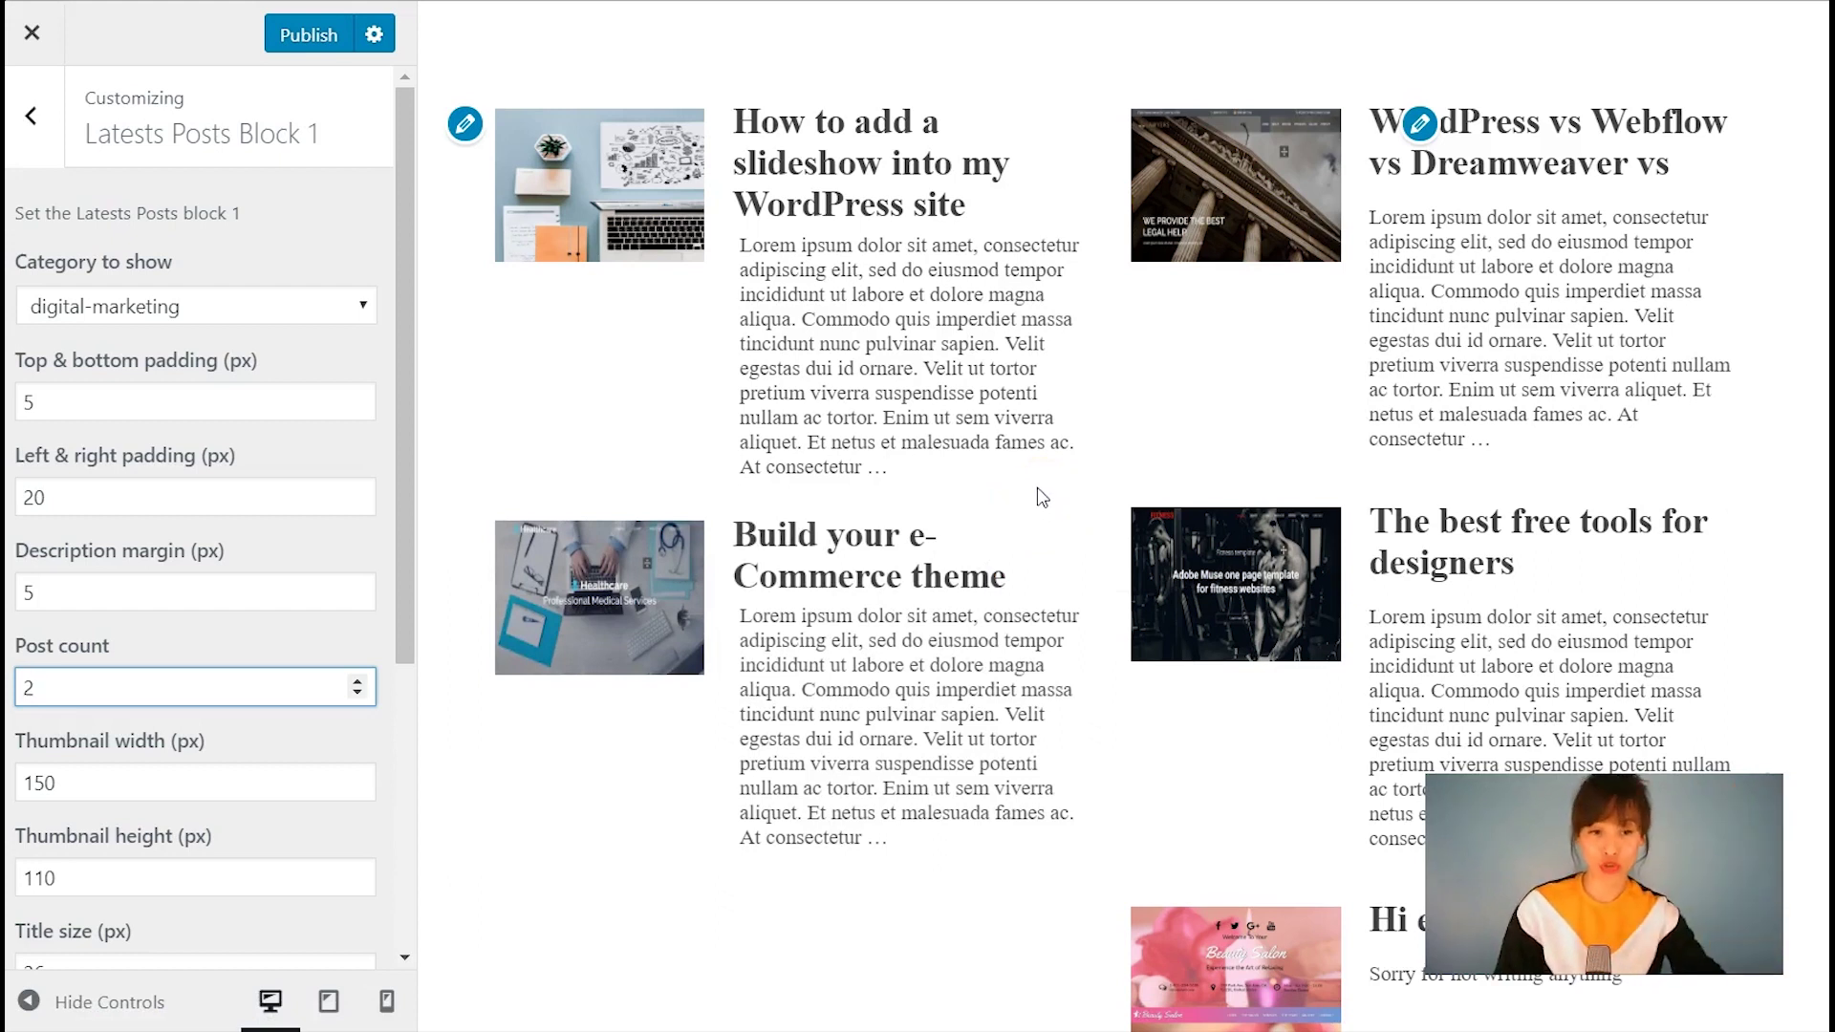
Set the thumbnail height to 120 px and start retyping the width as 160
scroll(277, 726, down, 2)
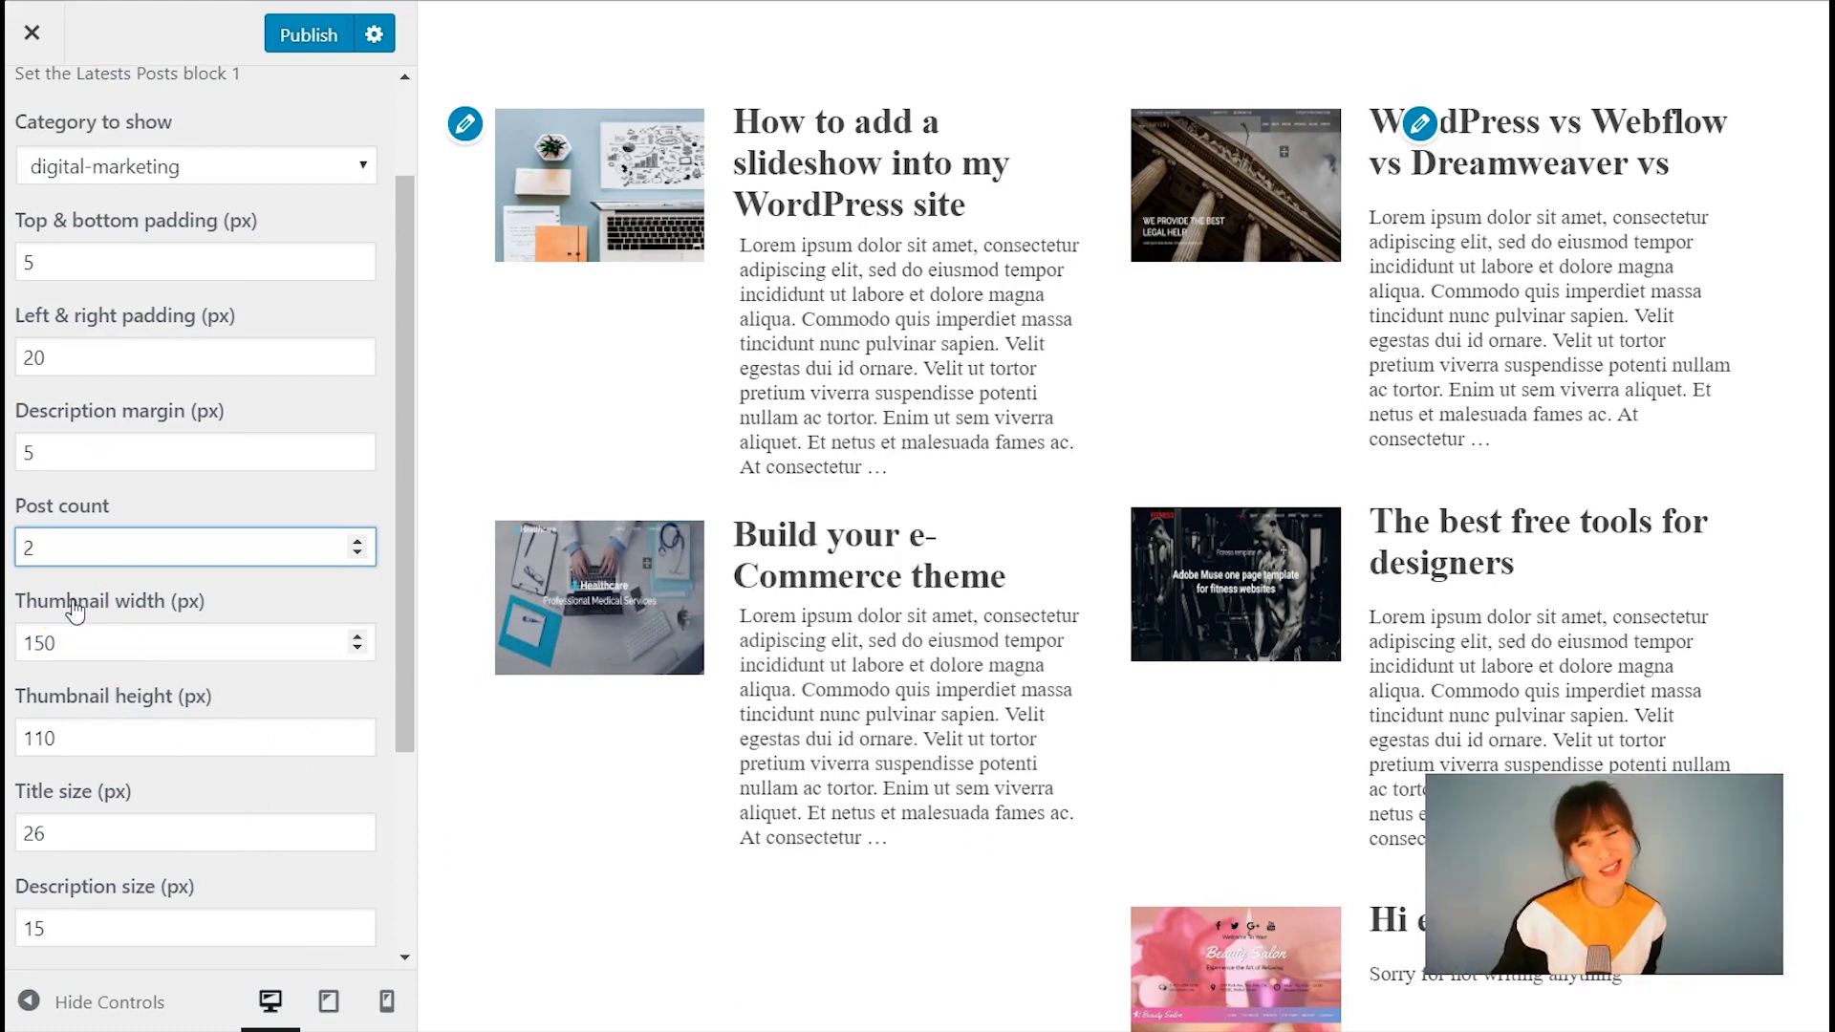
click(56, 642)
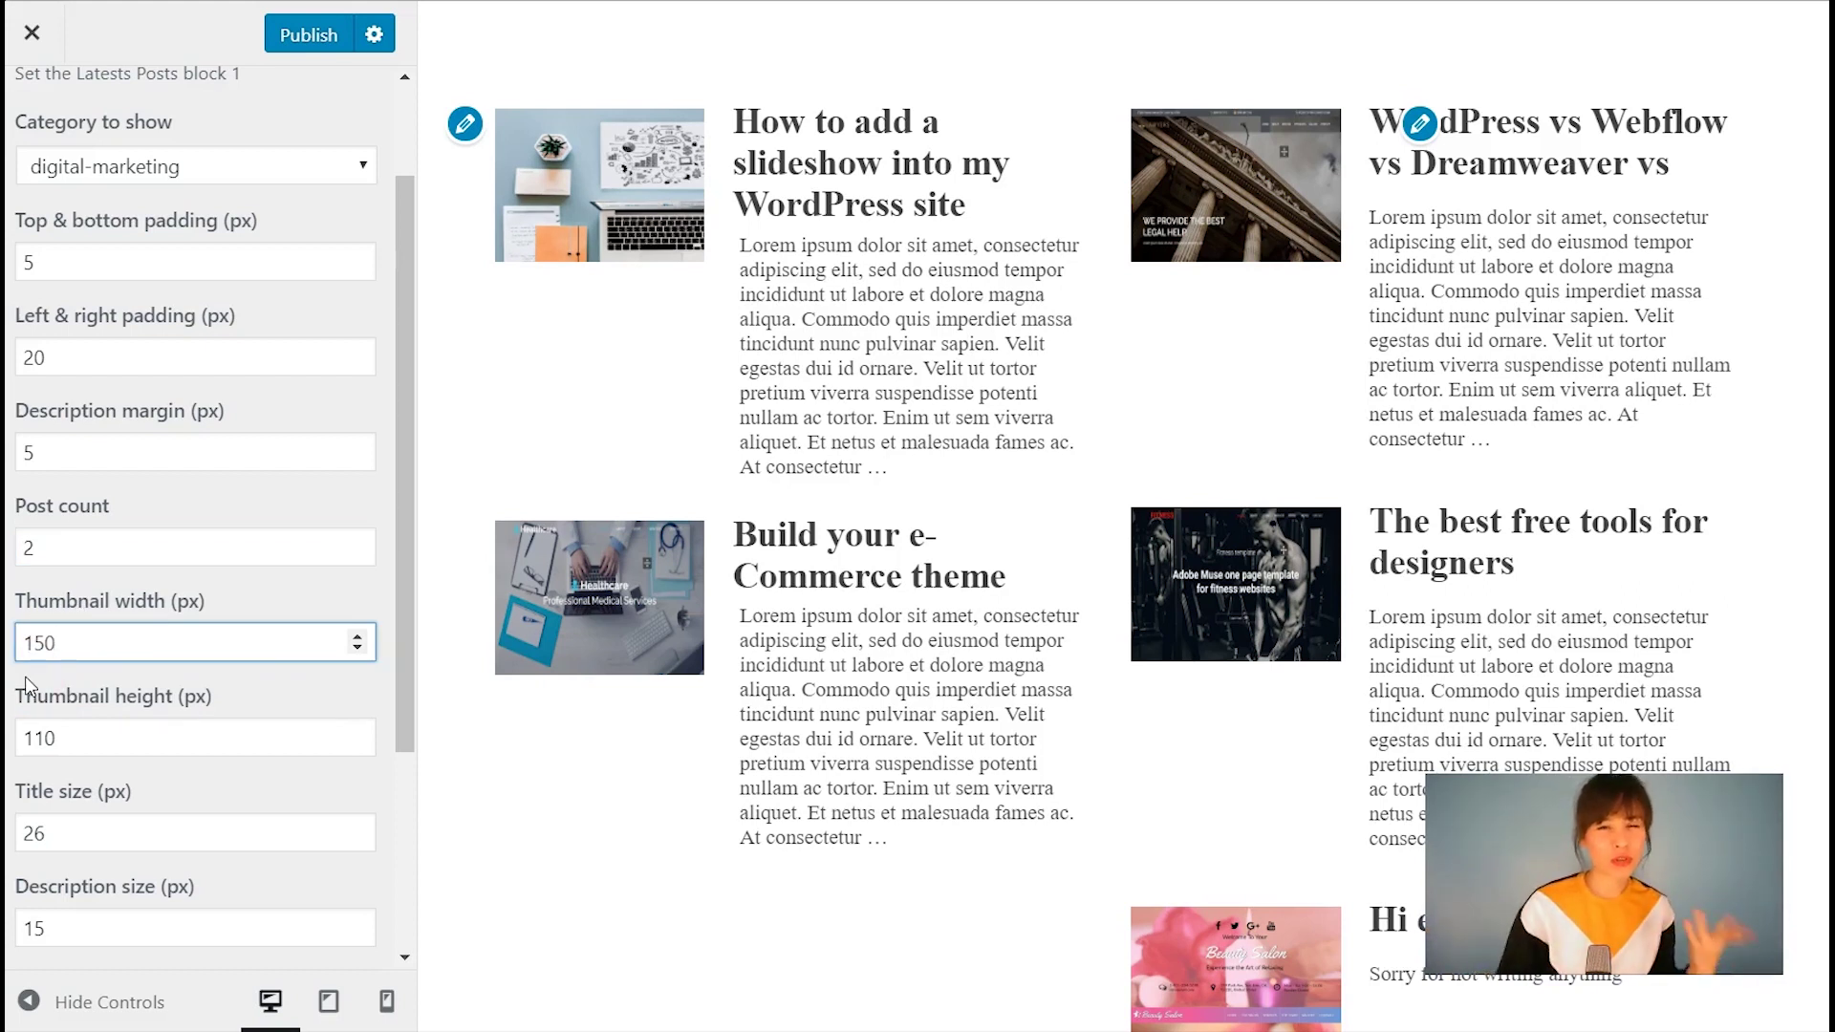
click(46, 635)
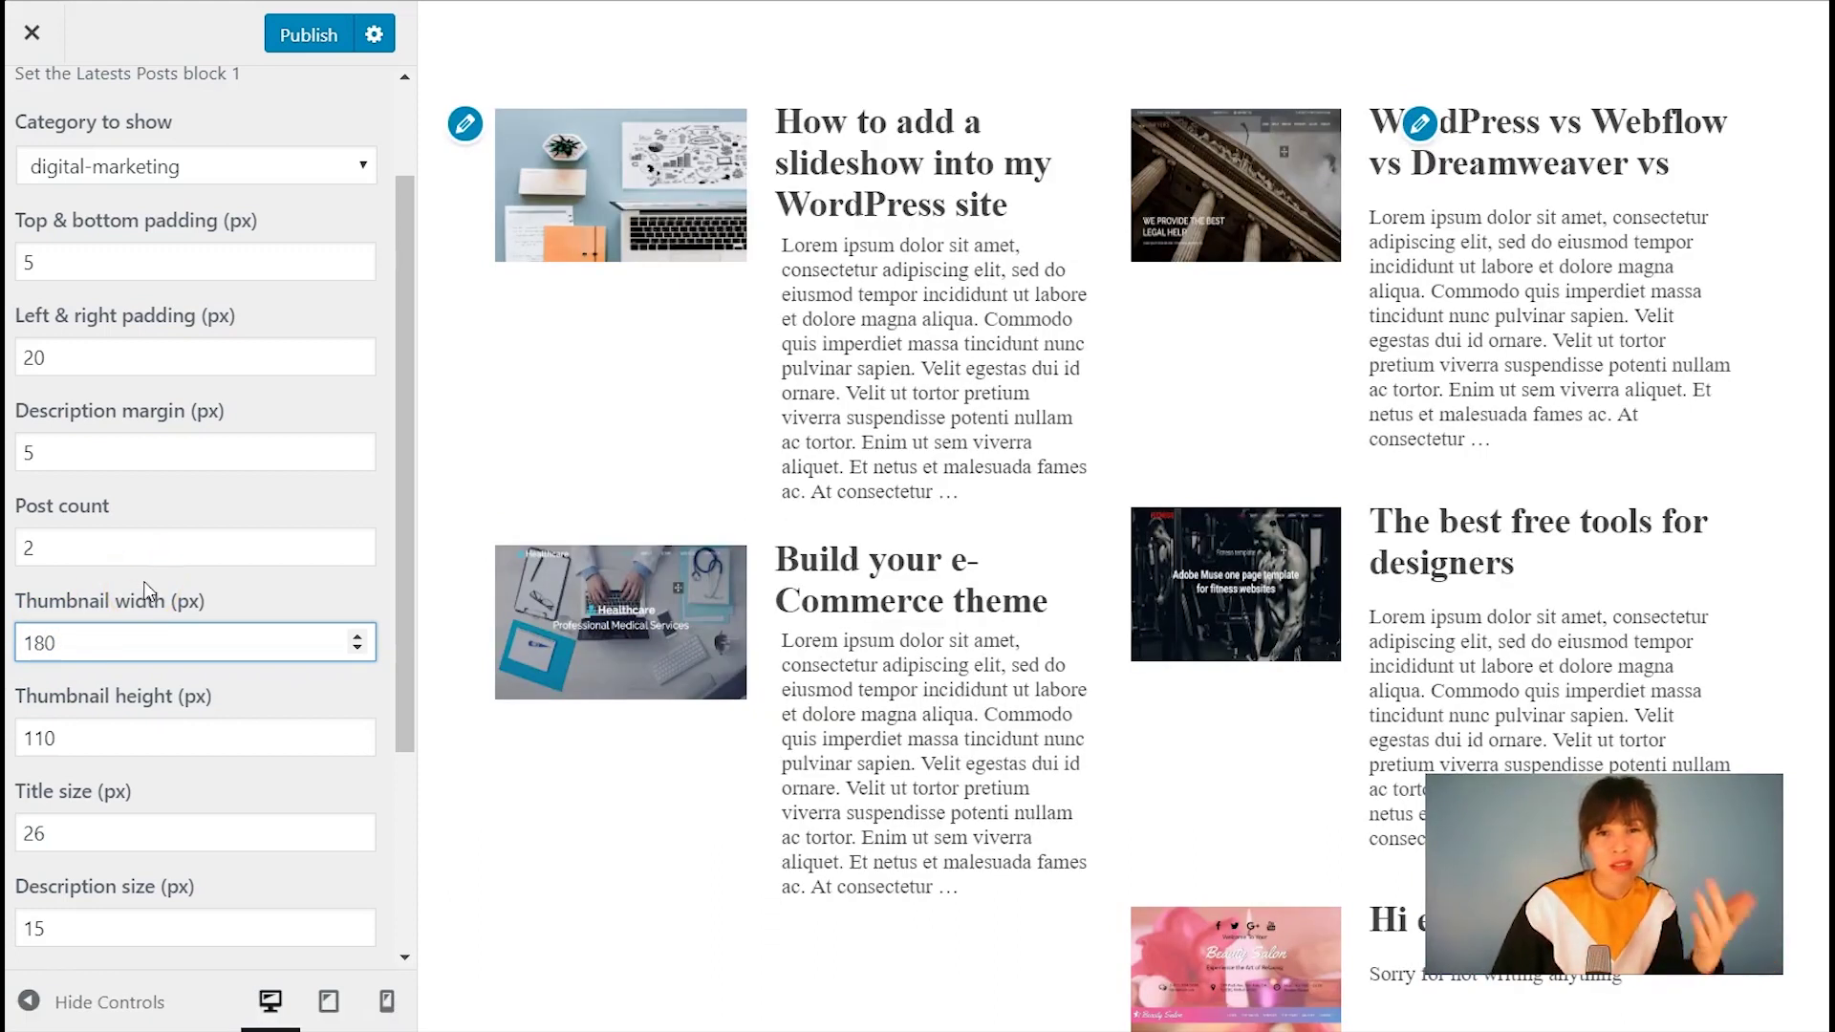
click(42, 735)
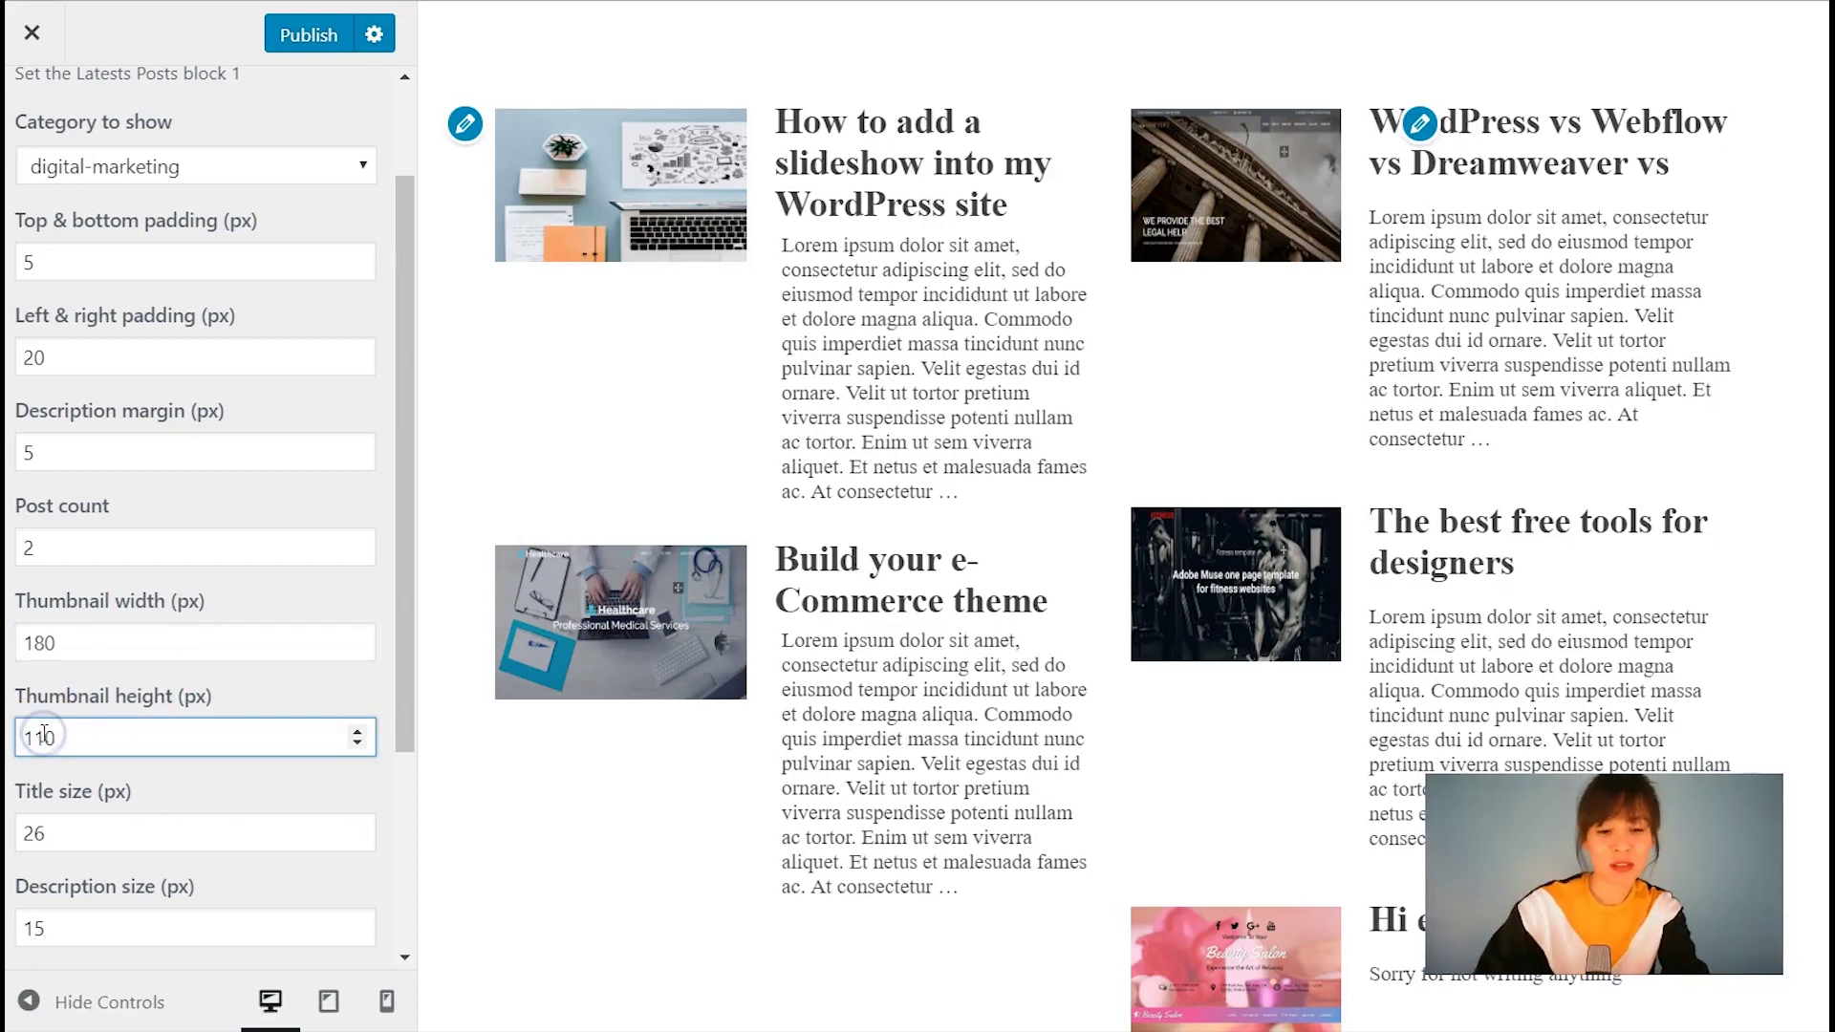
key(BackSpace)
text(2)
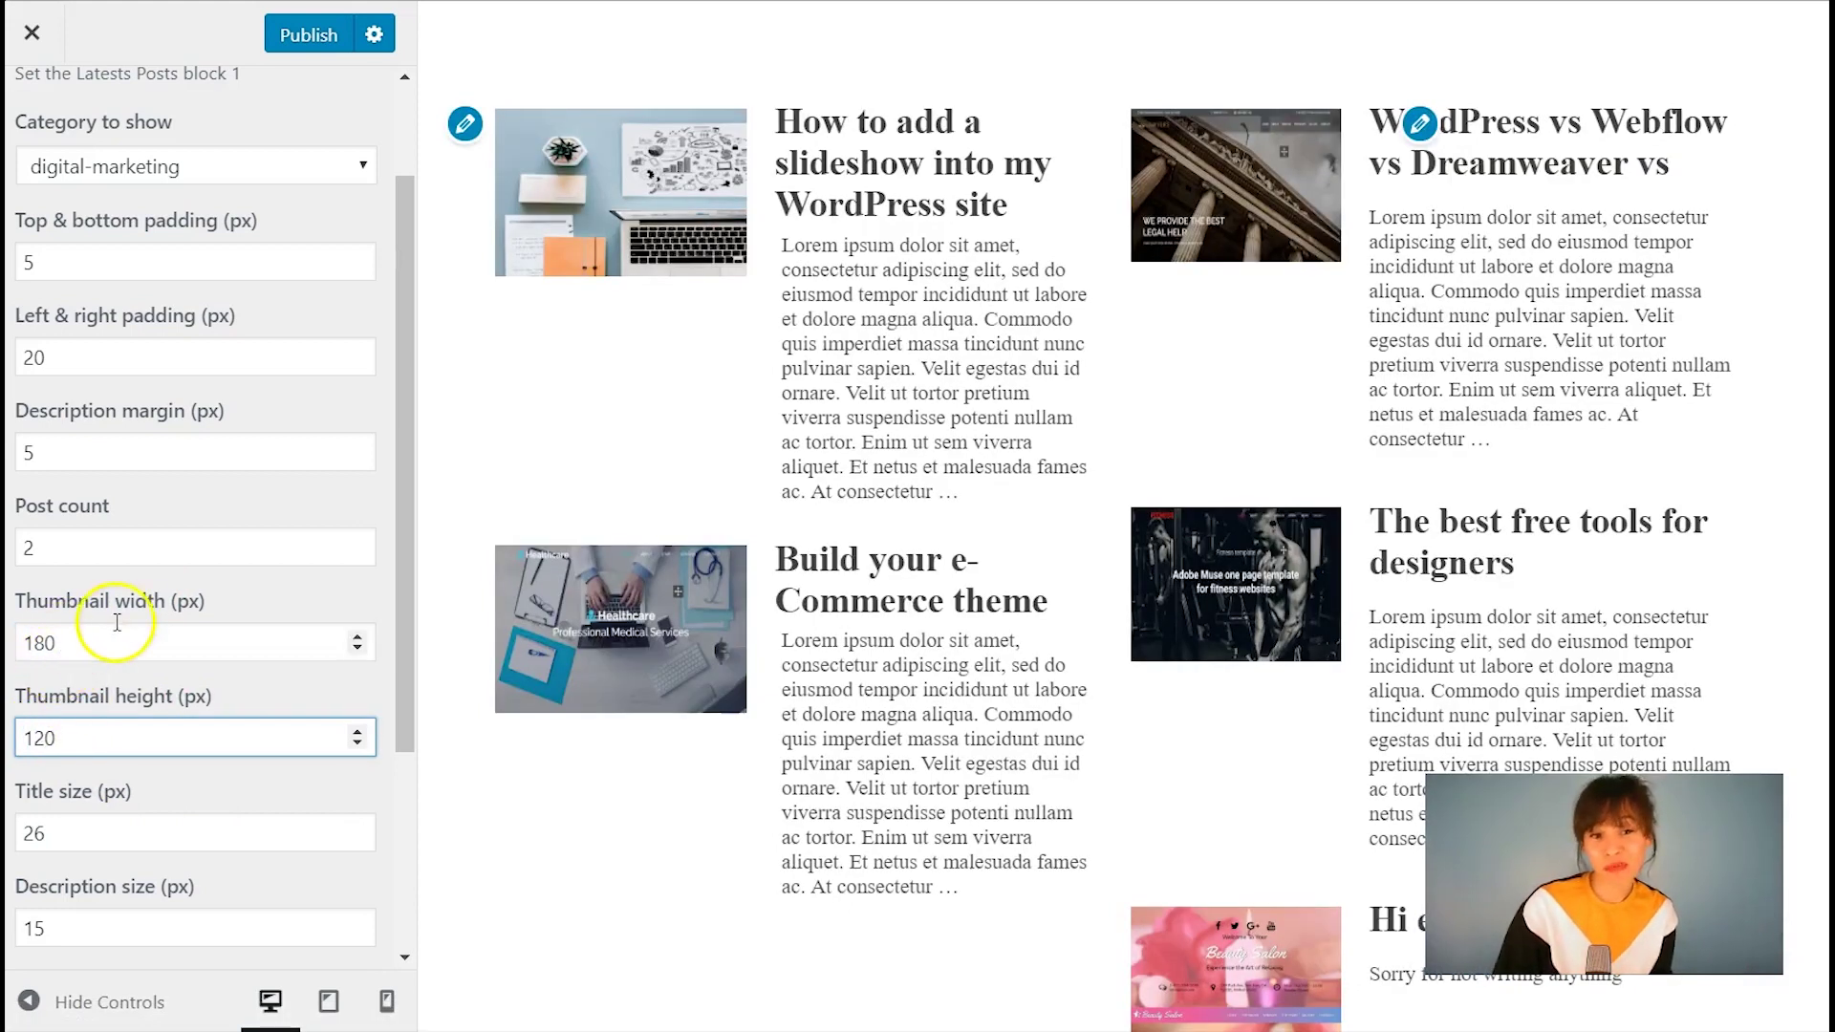
click(49, 636)
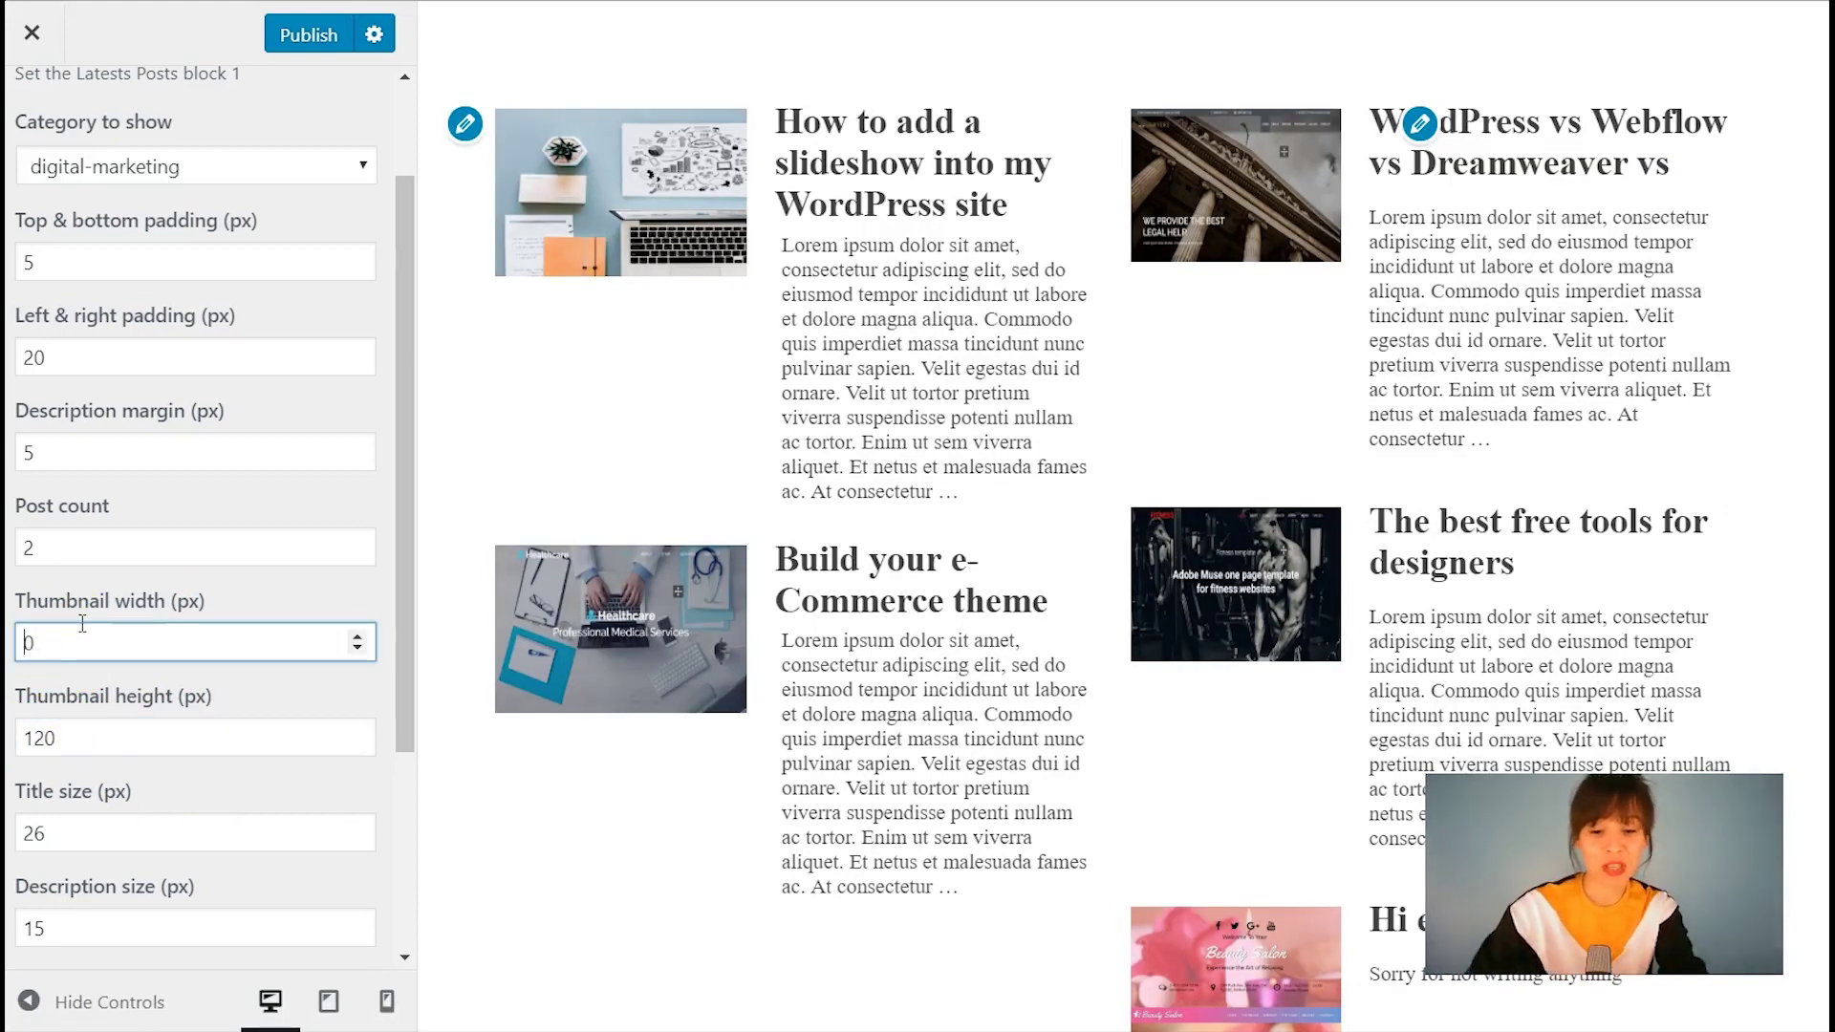
text(1)
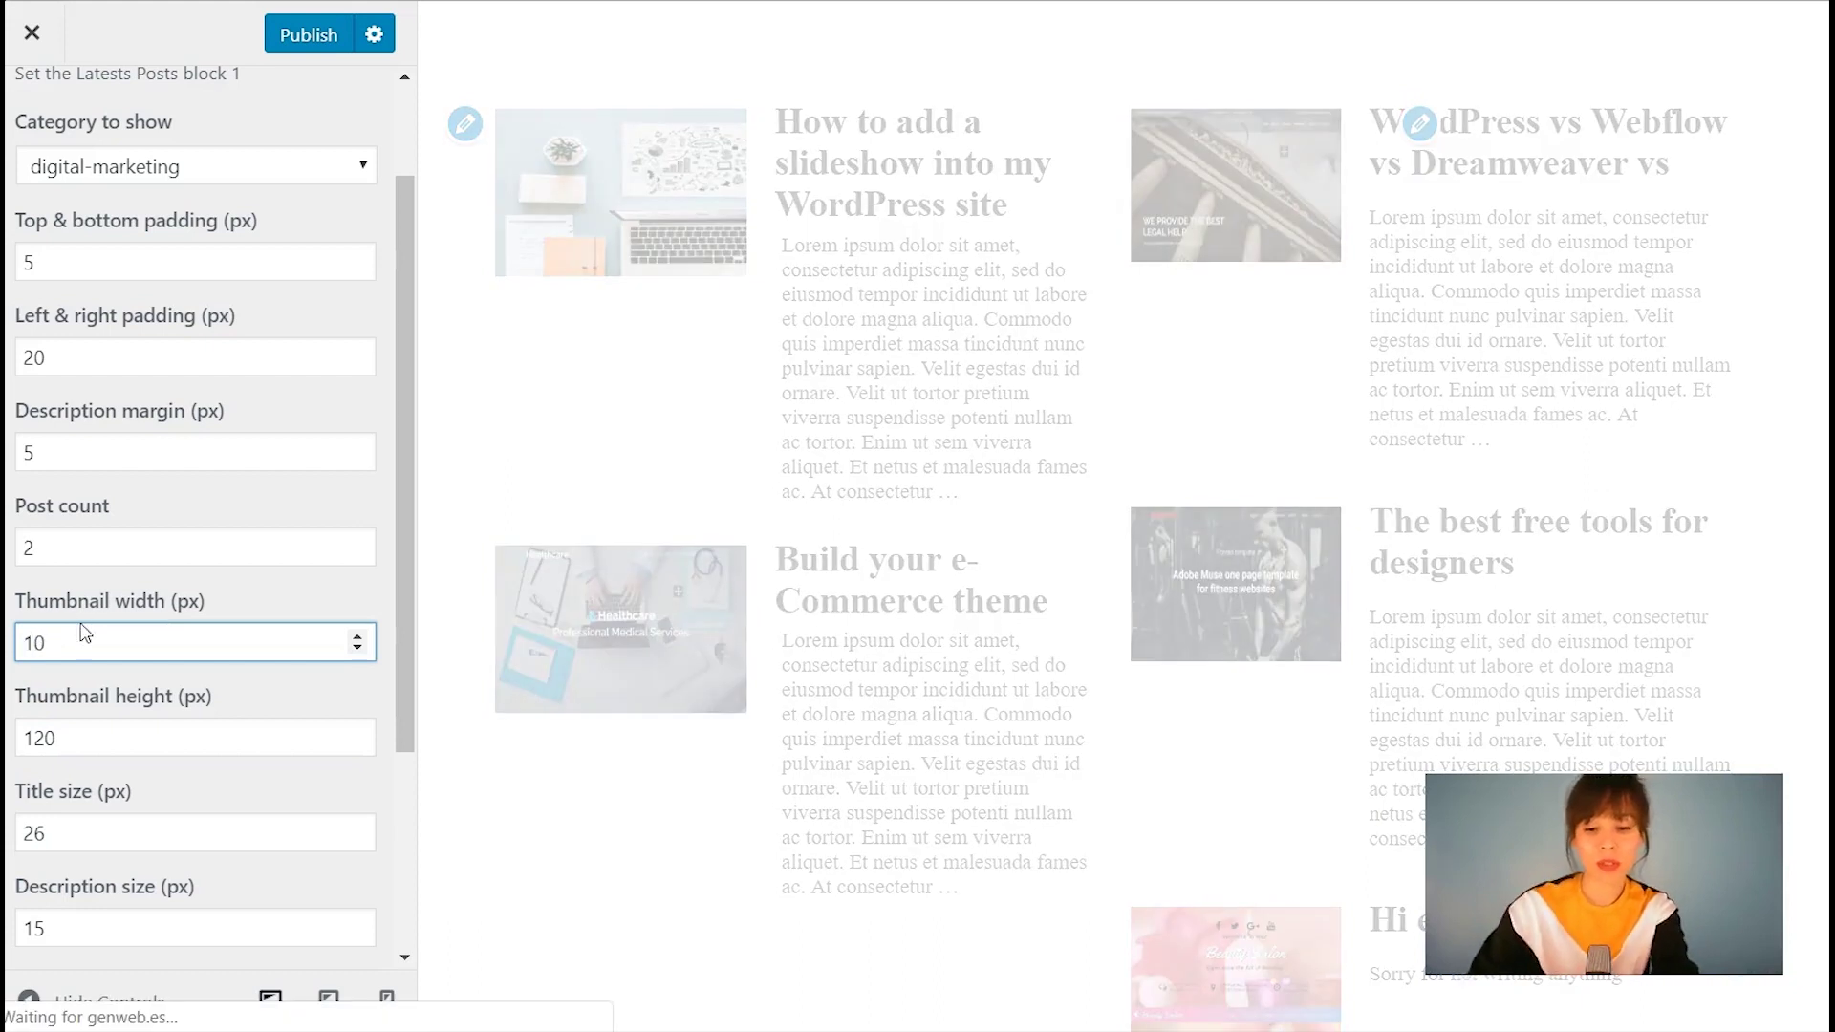
text(6)
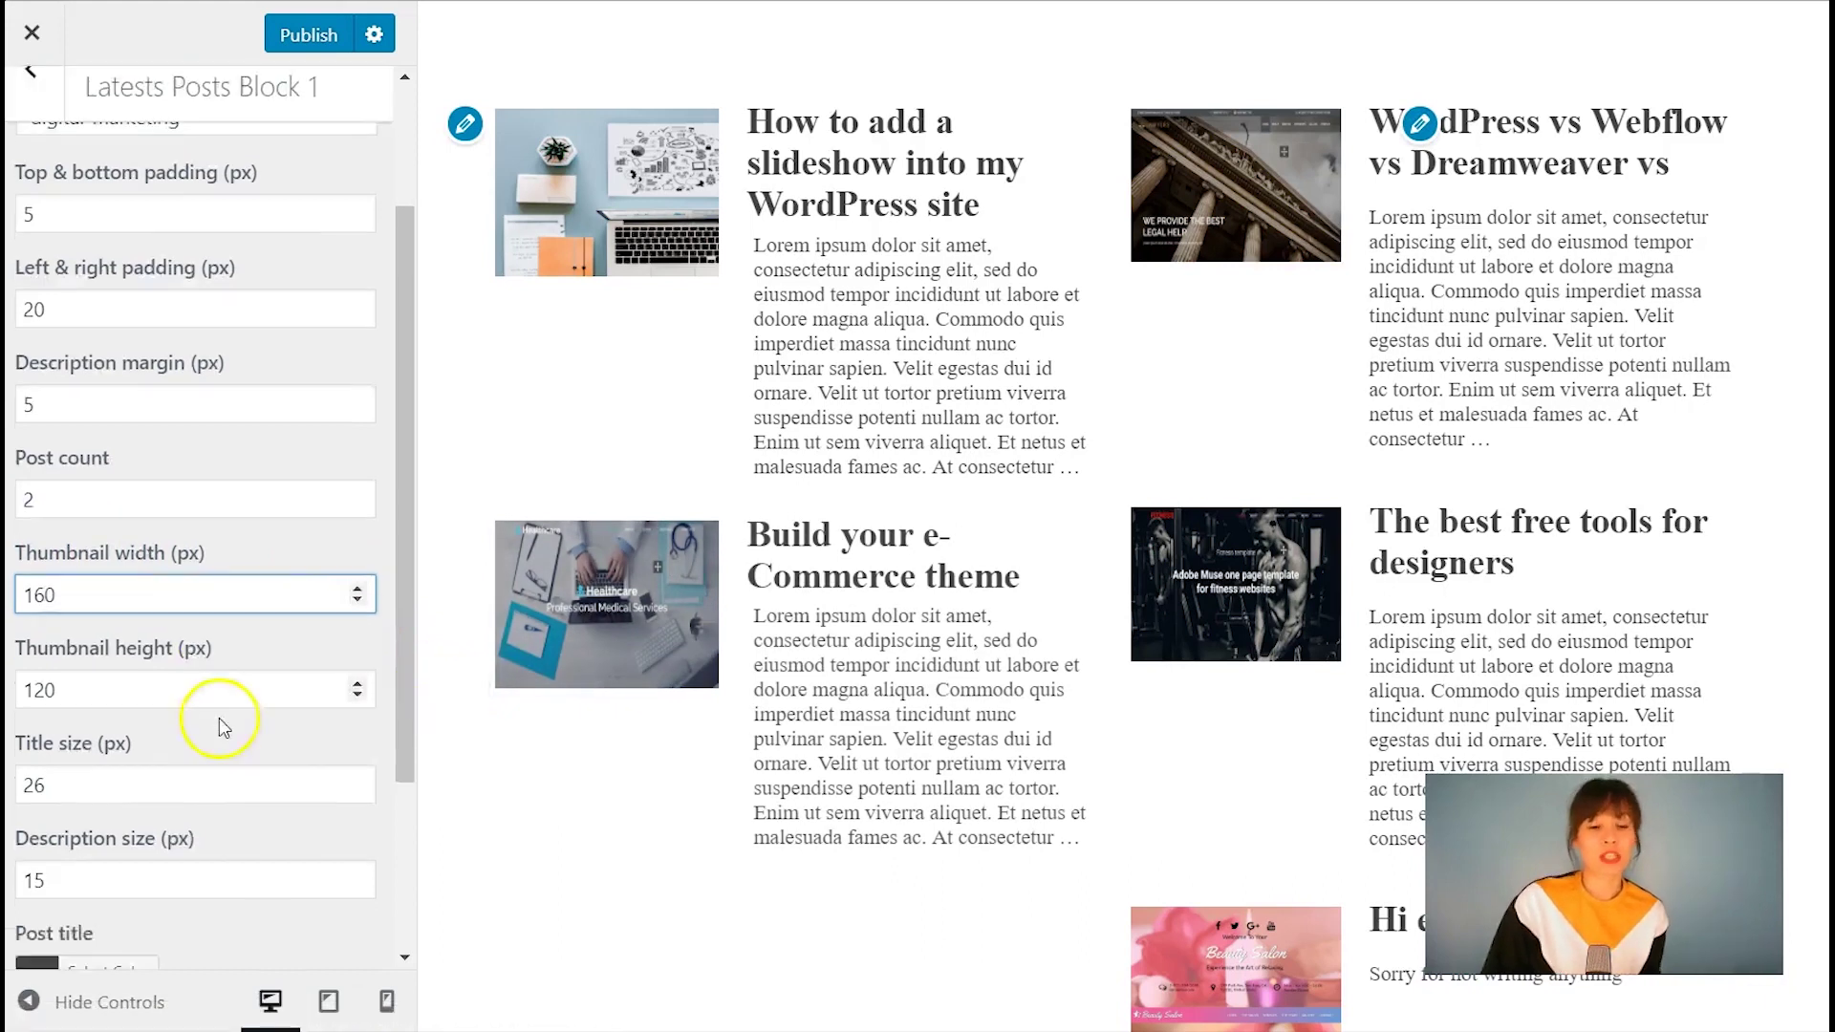
Set Block 1's title size to 24 px and its description size field to 14
scroll(219, 726, down, 3)
double_click(33, 552)
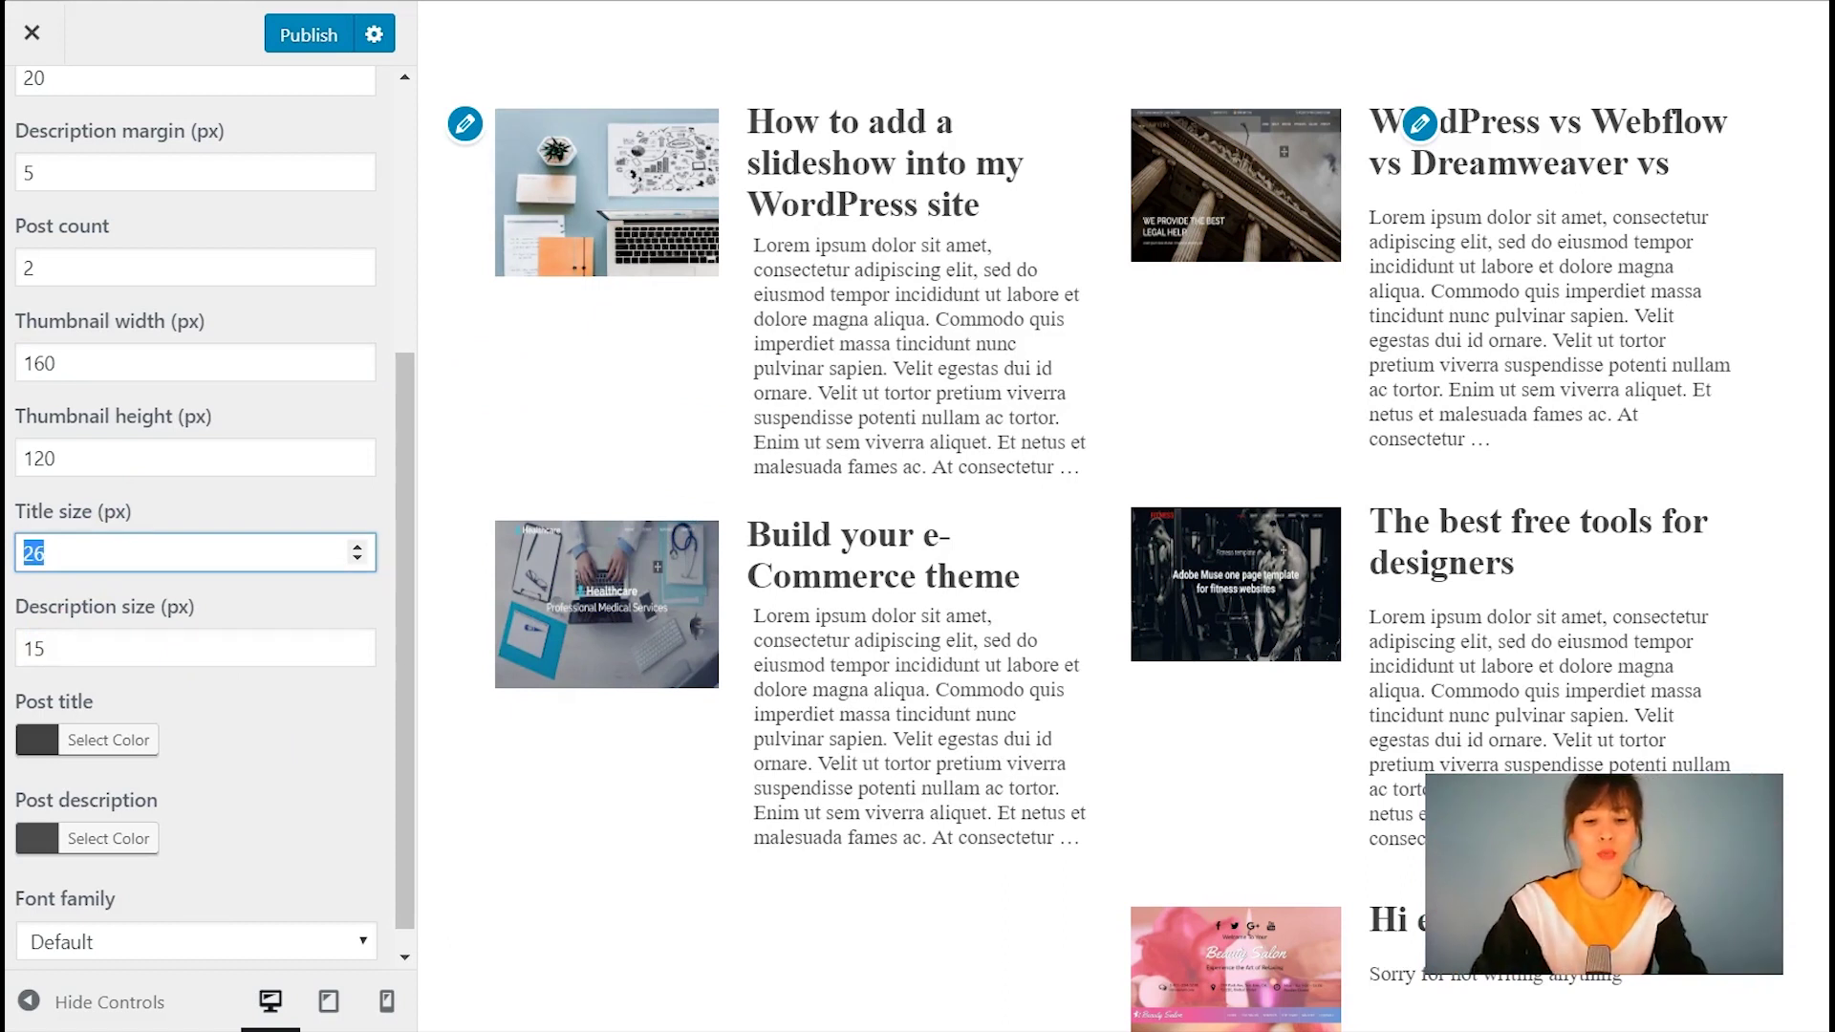
text(36)
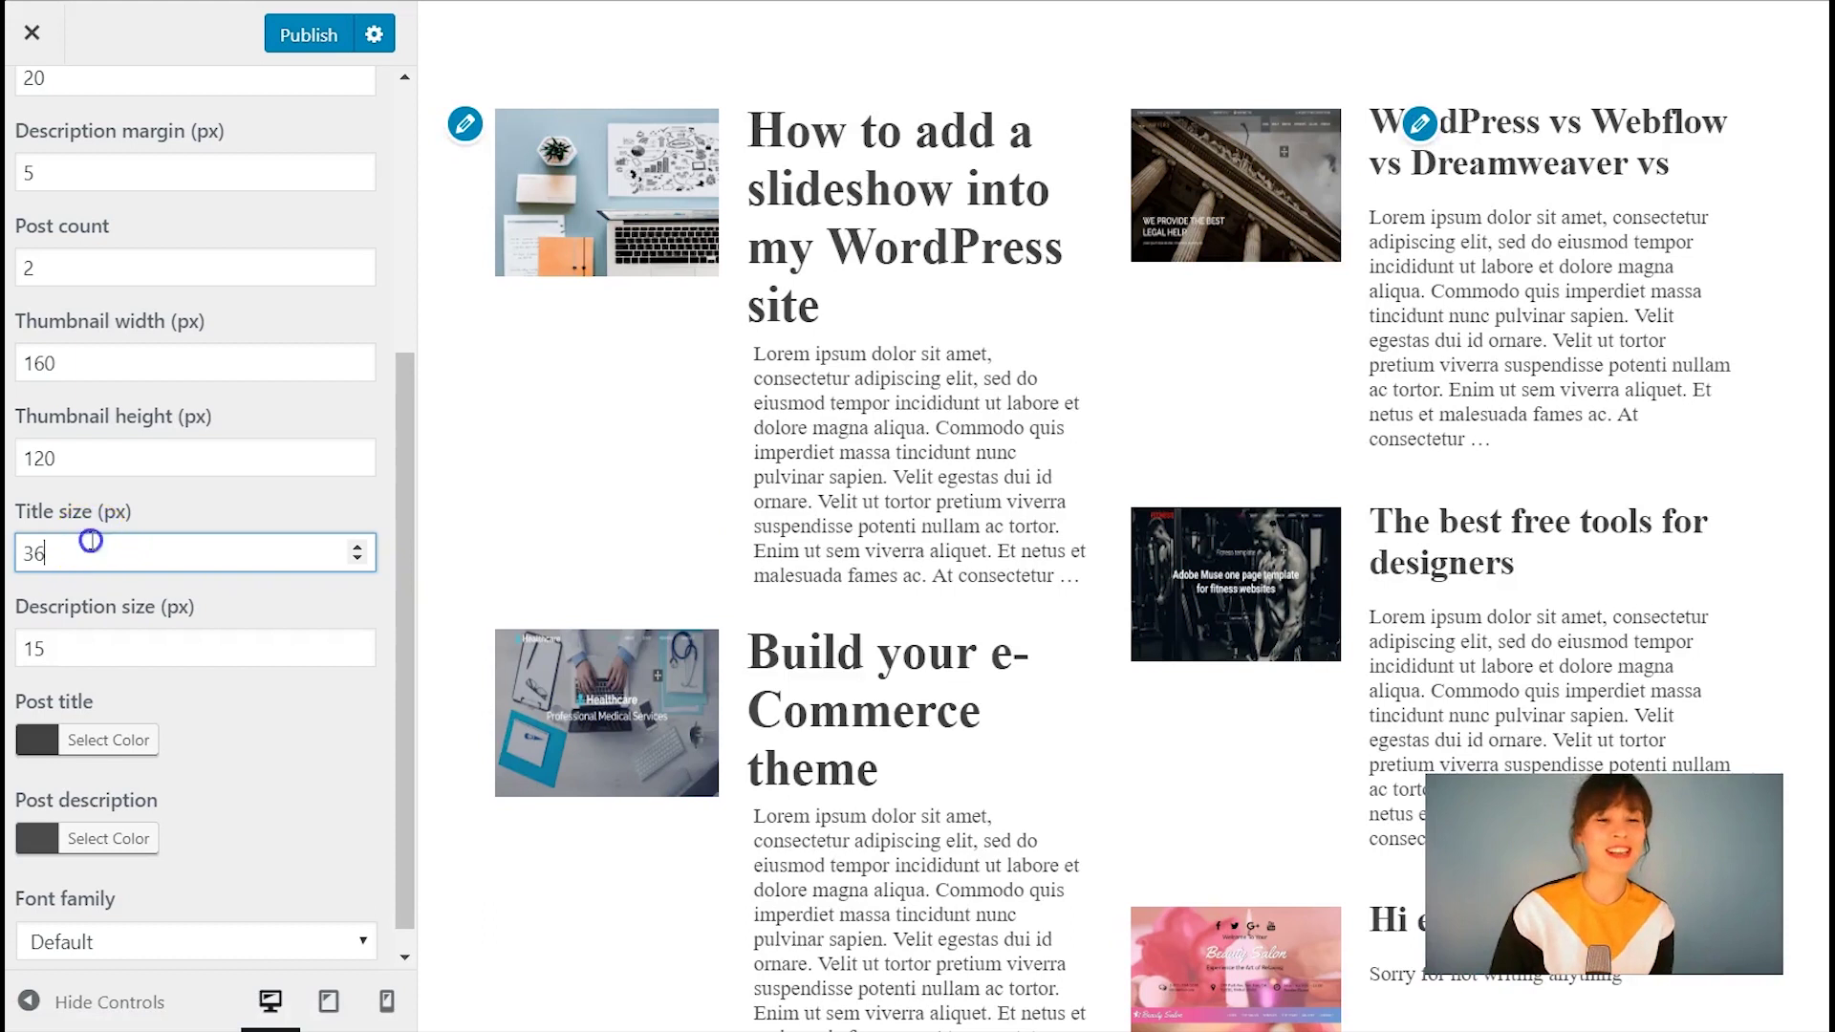
text(24)
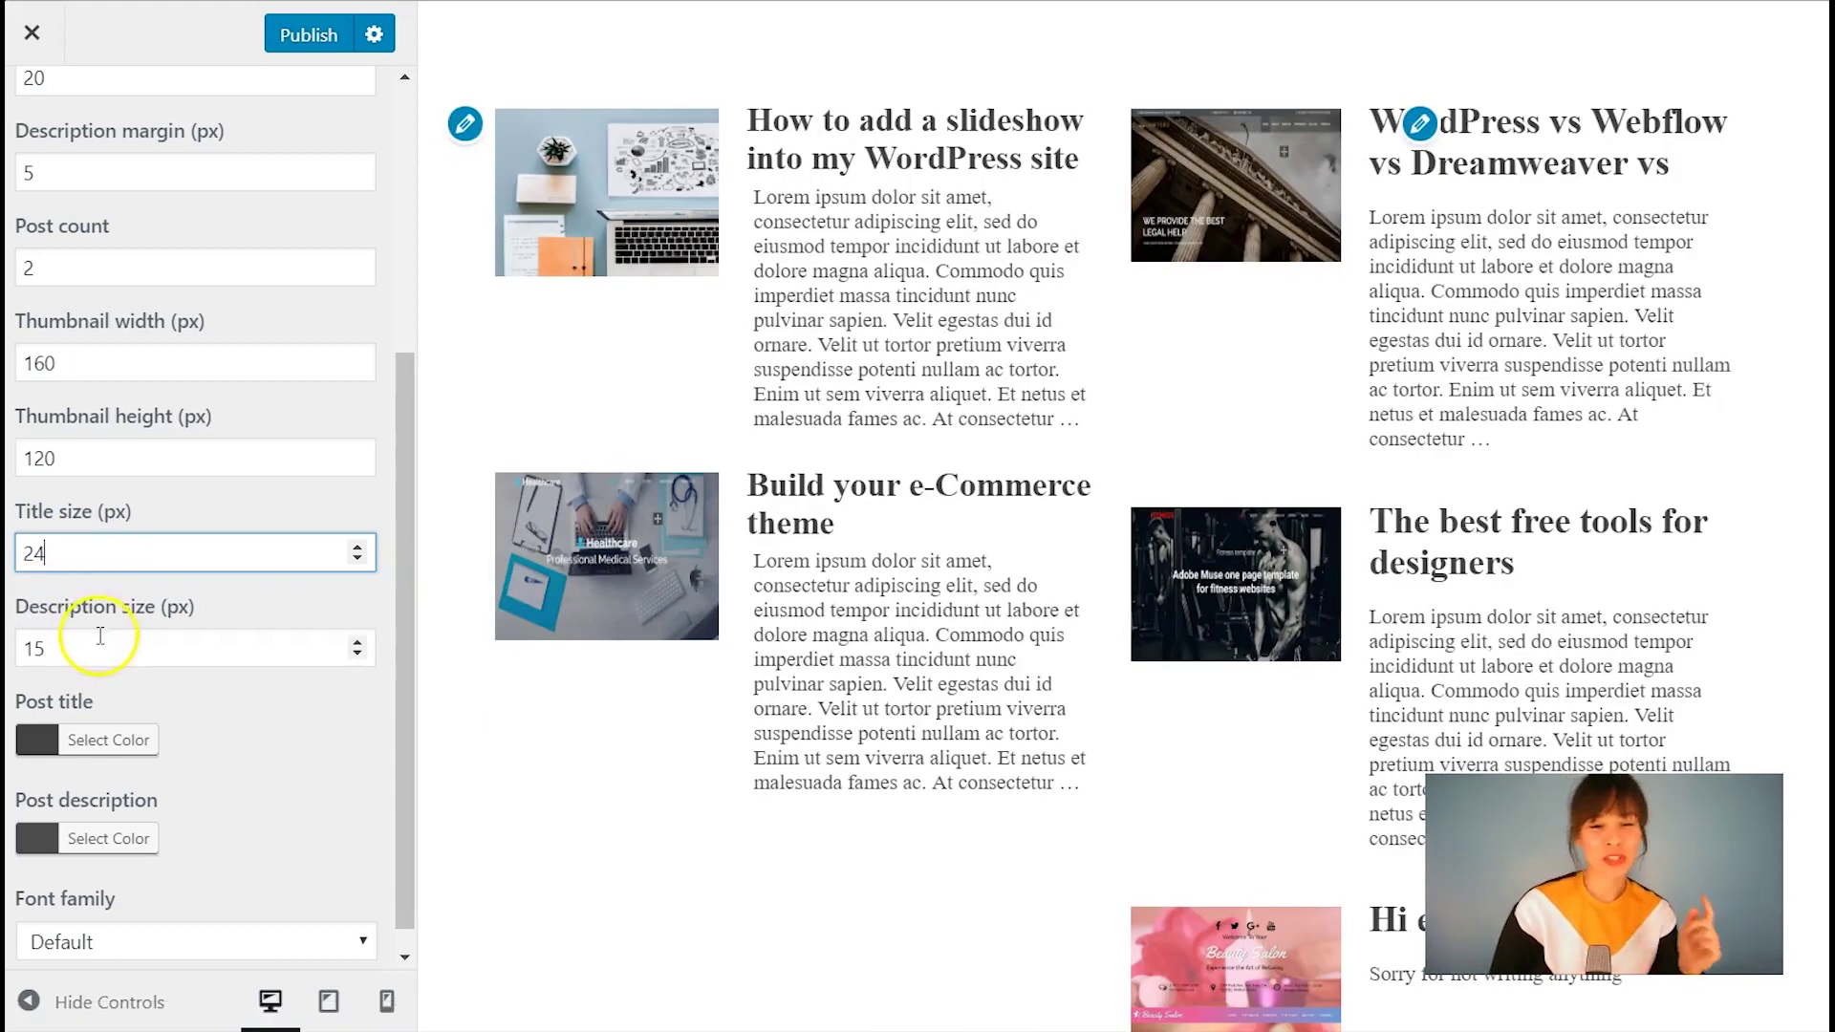
click(37, 647)
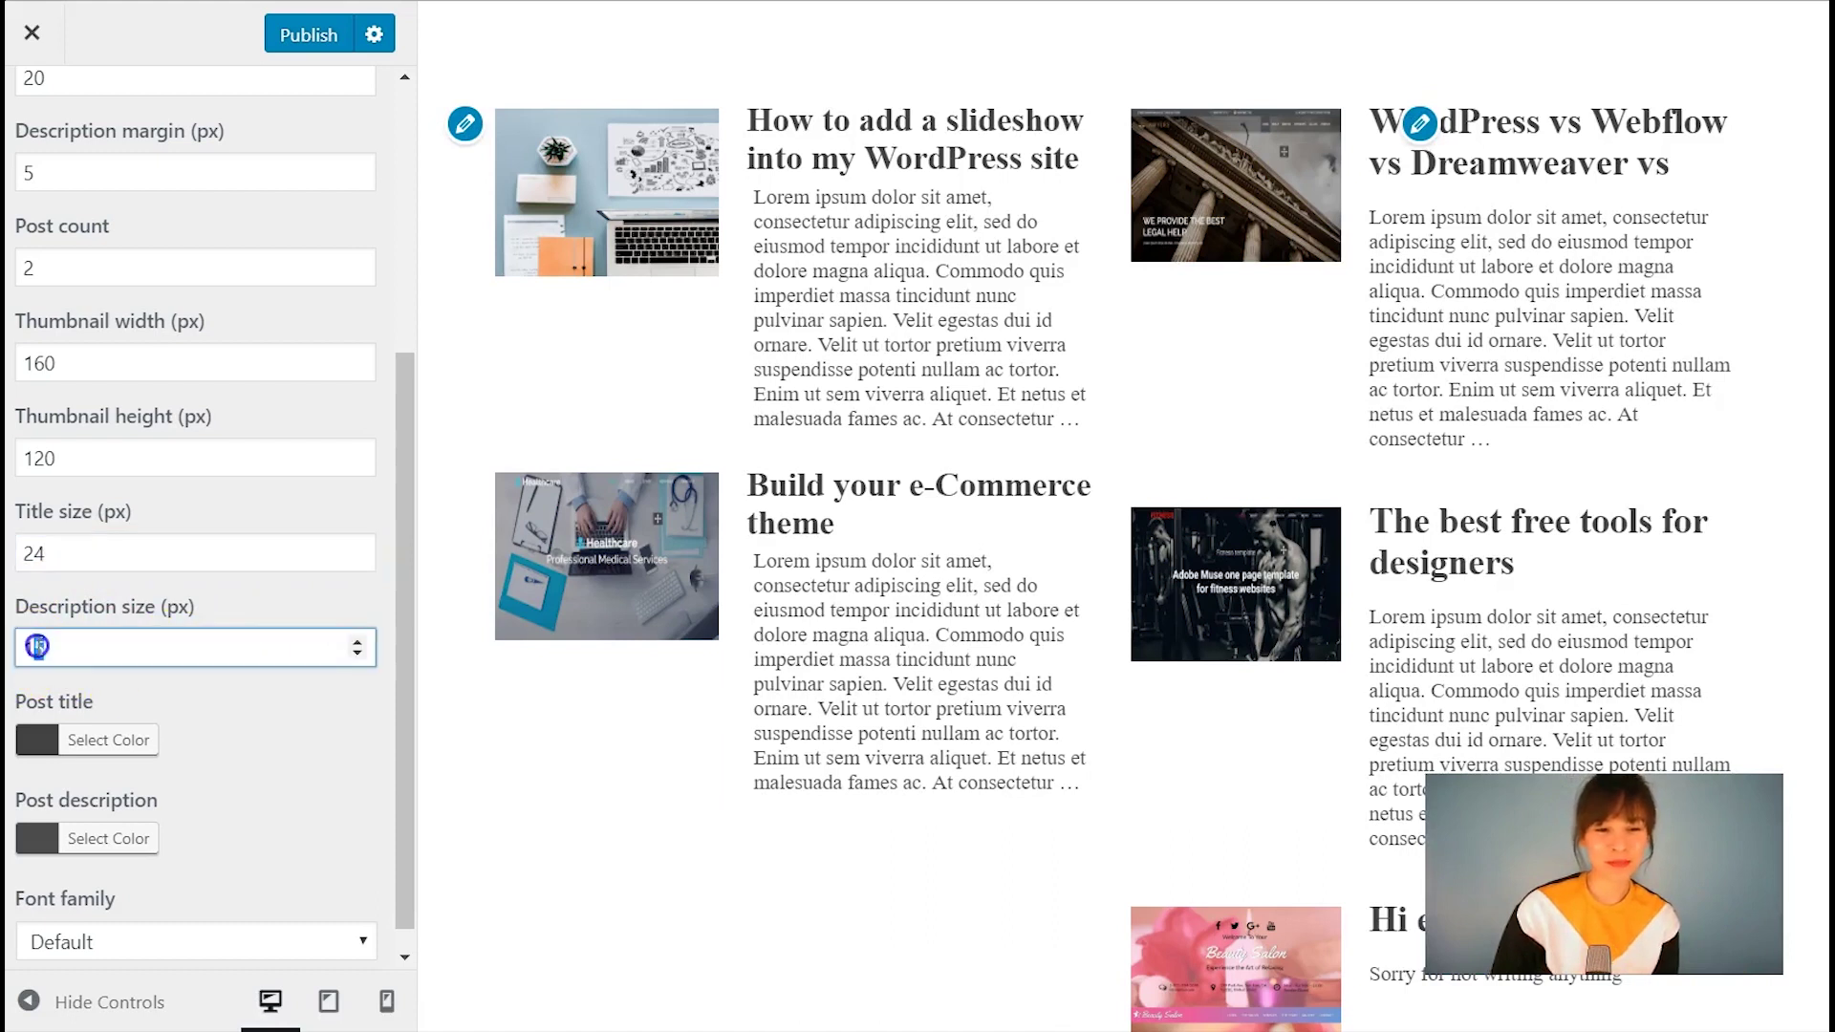
click(59, 649)
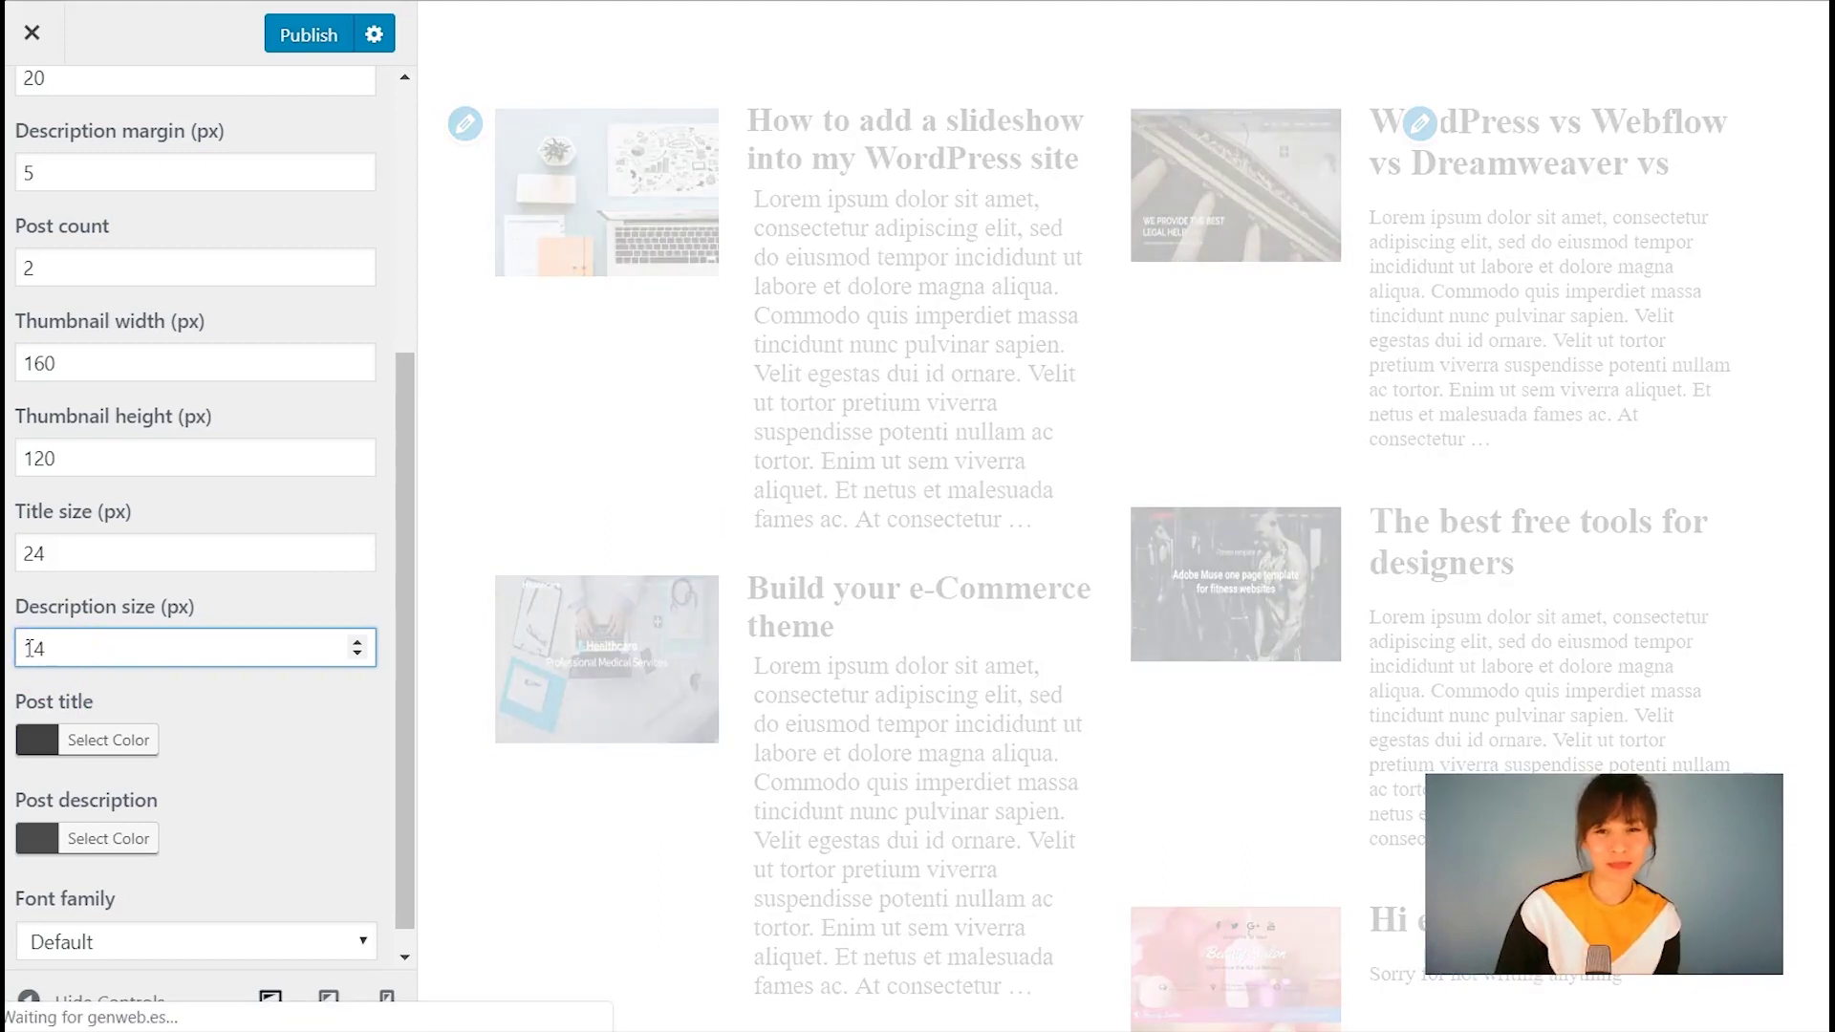
Color Block 1's post titles purple #9b2266
click(33, 738)
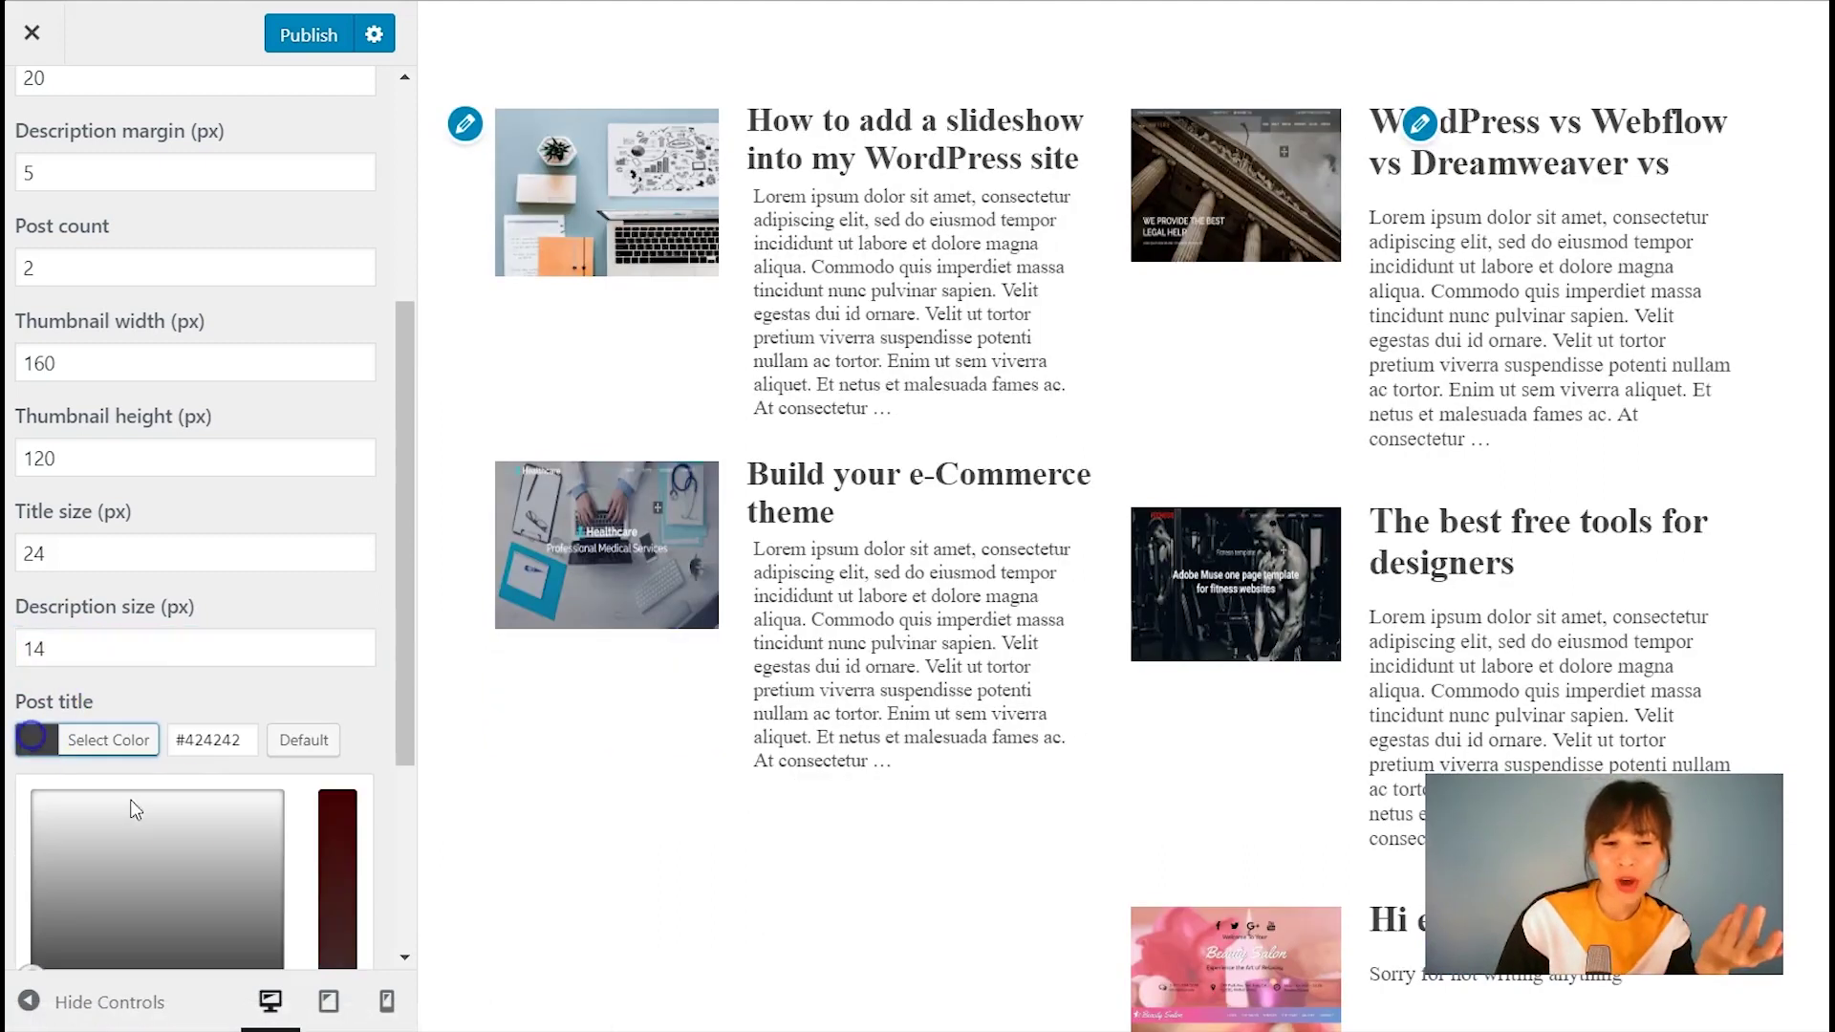
scroll(274, 838, down, 4)
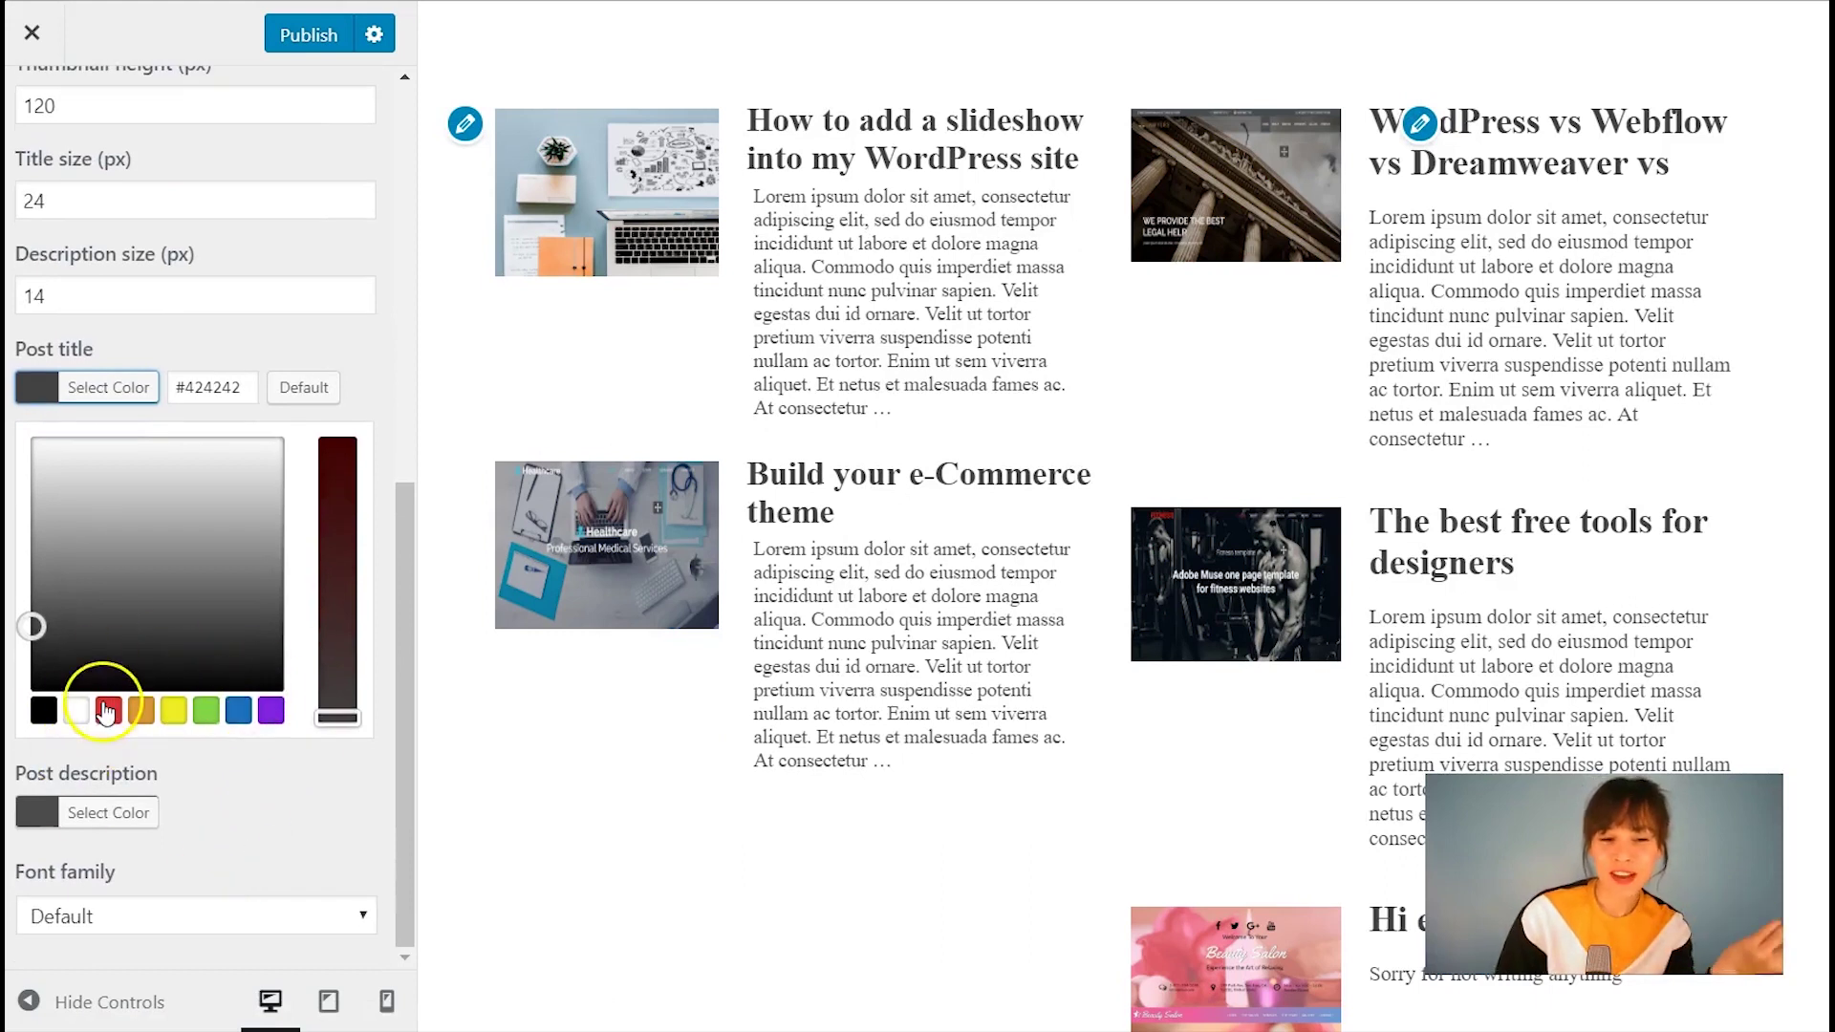
click(107, 709)
drag(287, 655, 264, 545)
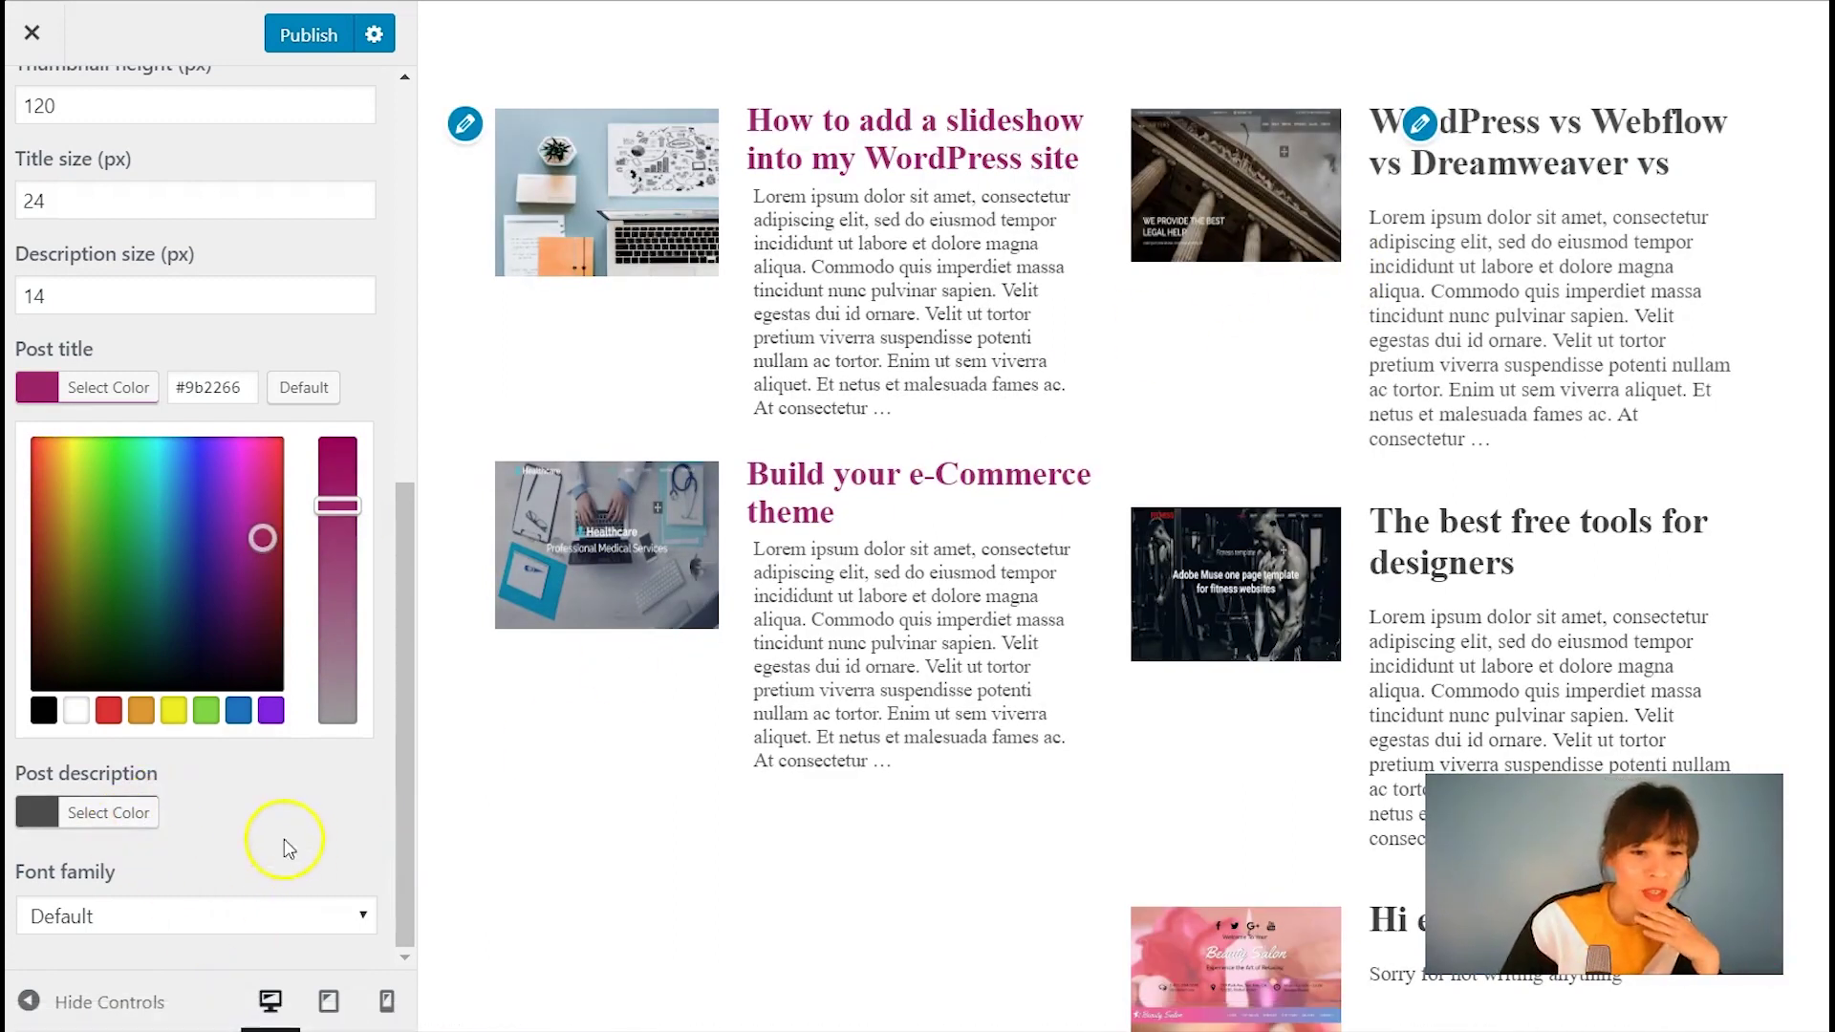
Set the post description colour to gray #5e5e5e and bring up the font list
click(56, 827)
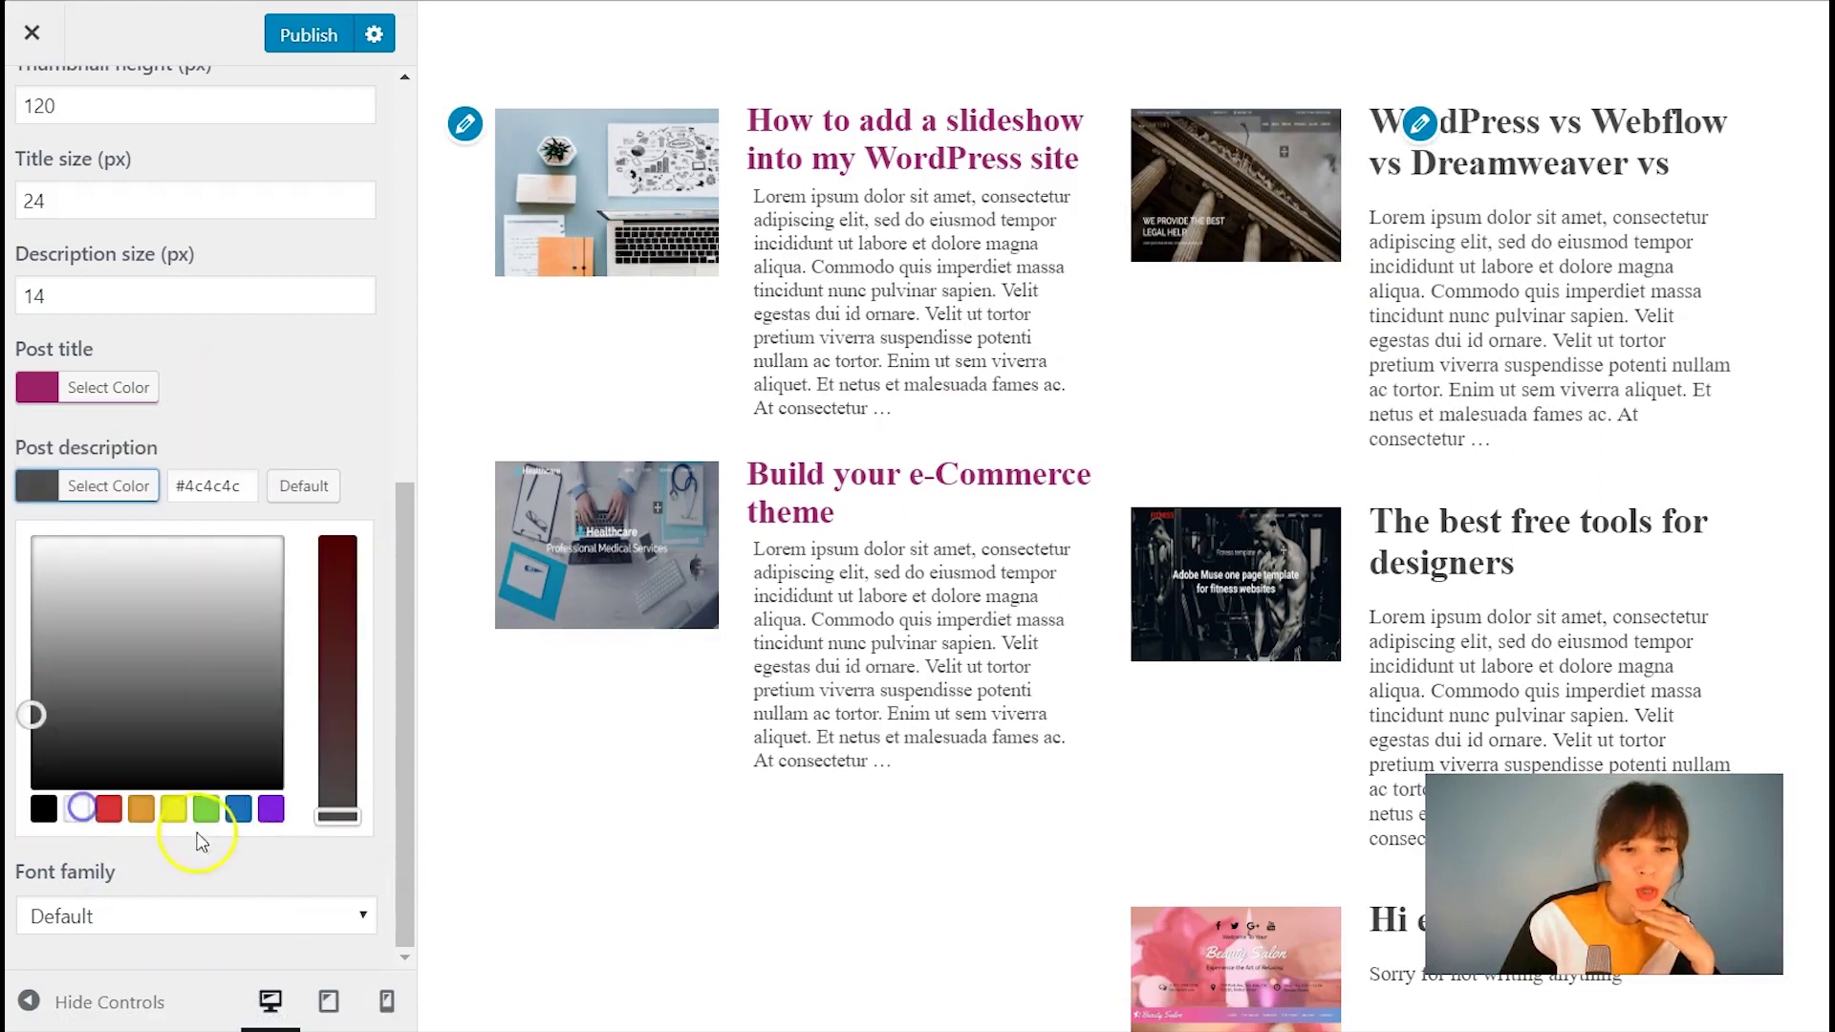
click(31, 713)
drag(31, 713, 31, 699)
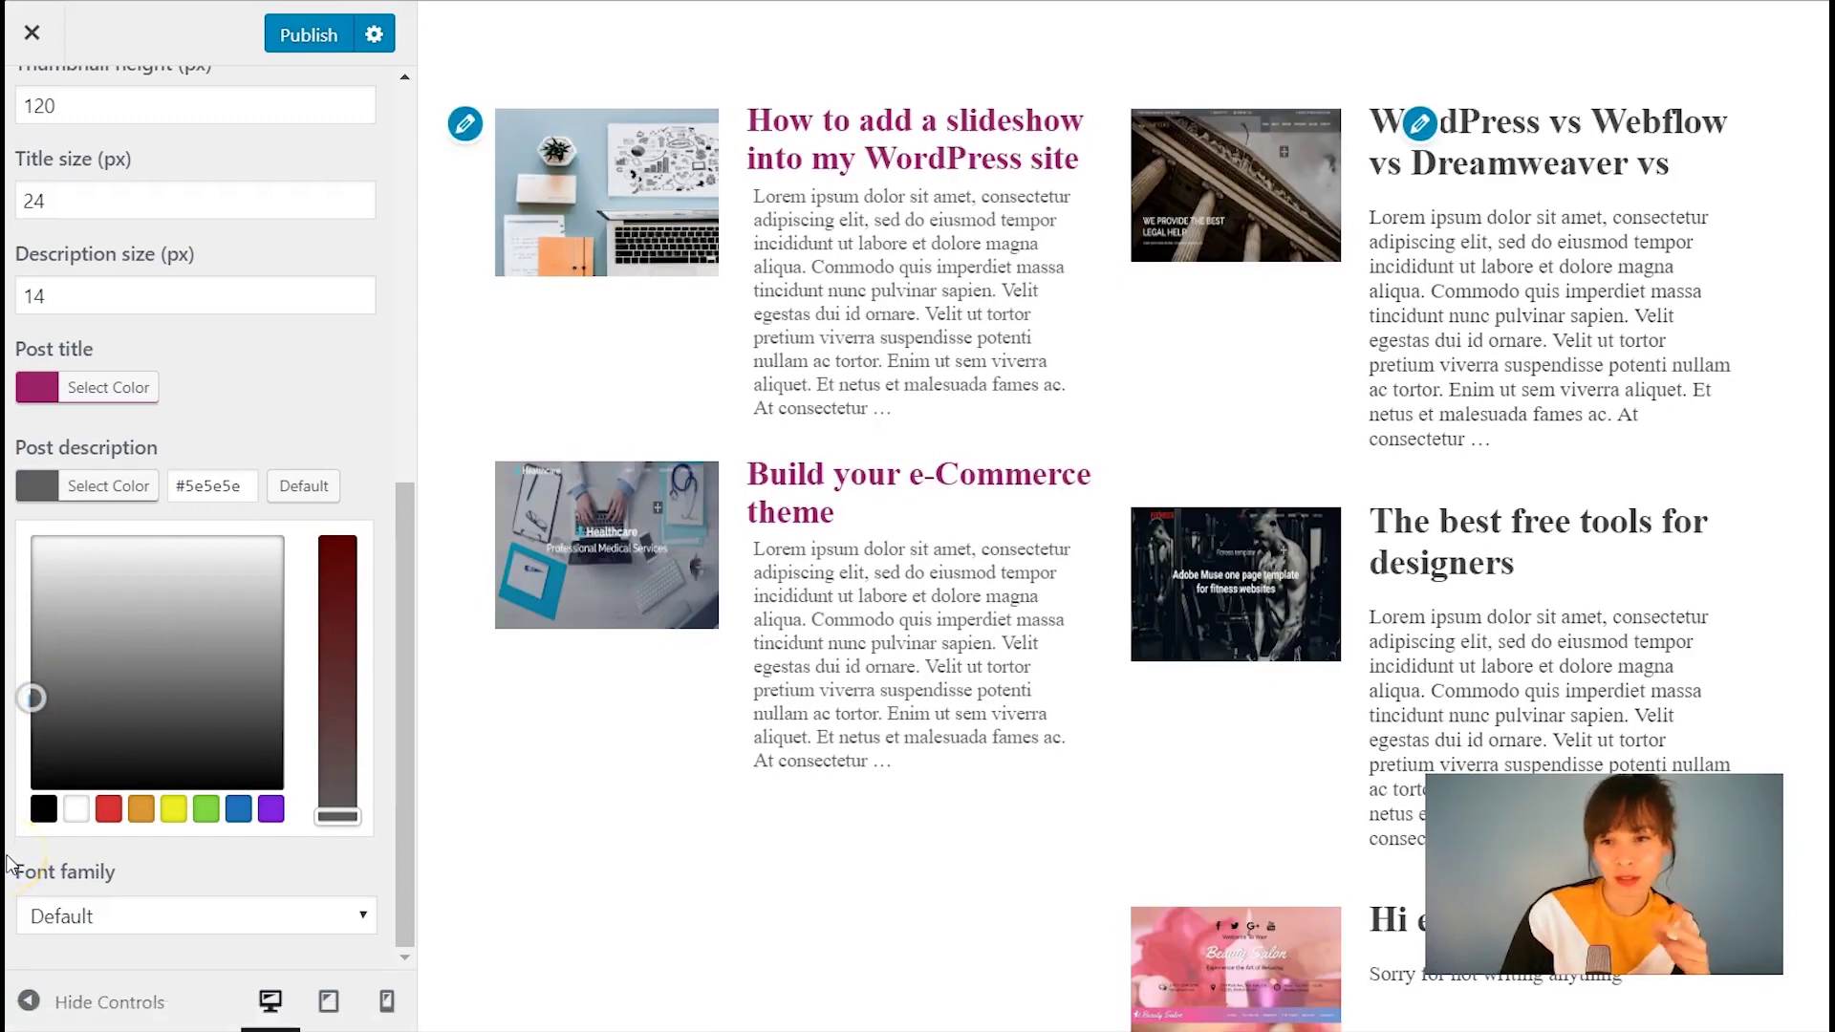
click(218, 913)
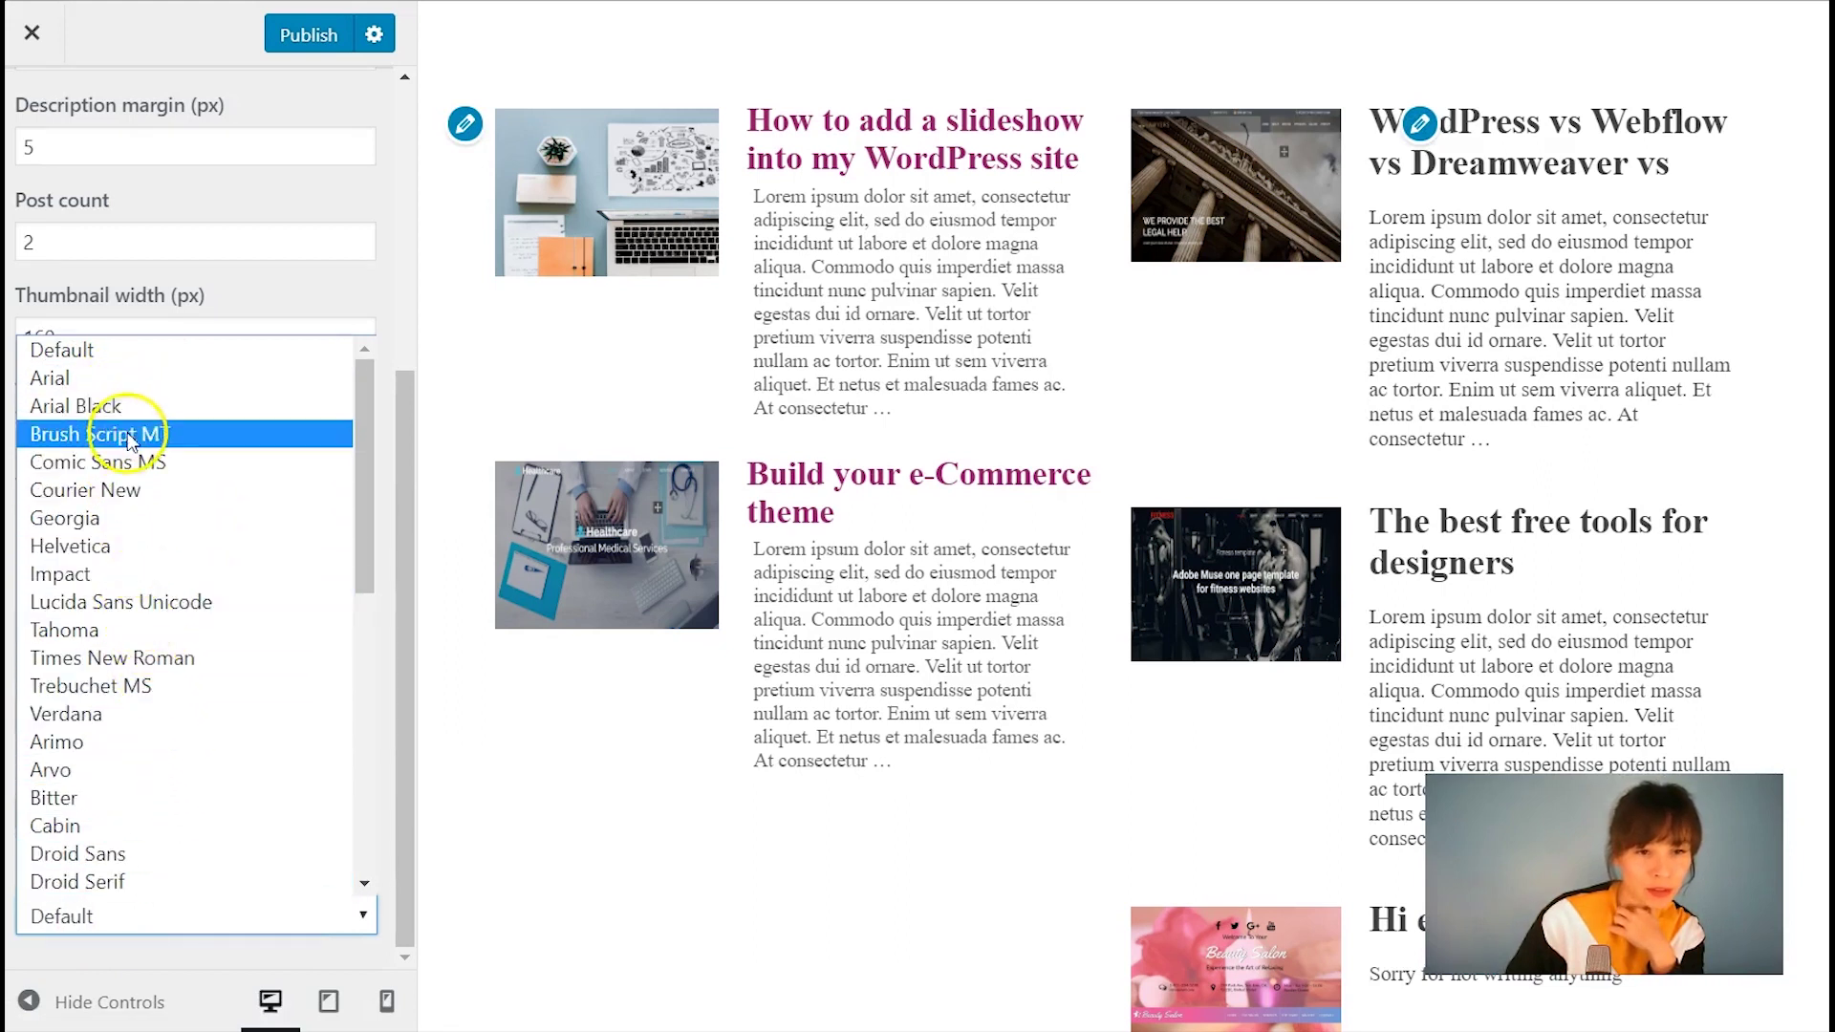
Choose Arimo as the posts block font and let the preview reload
click(144, 769)
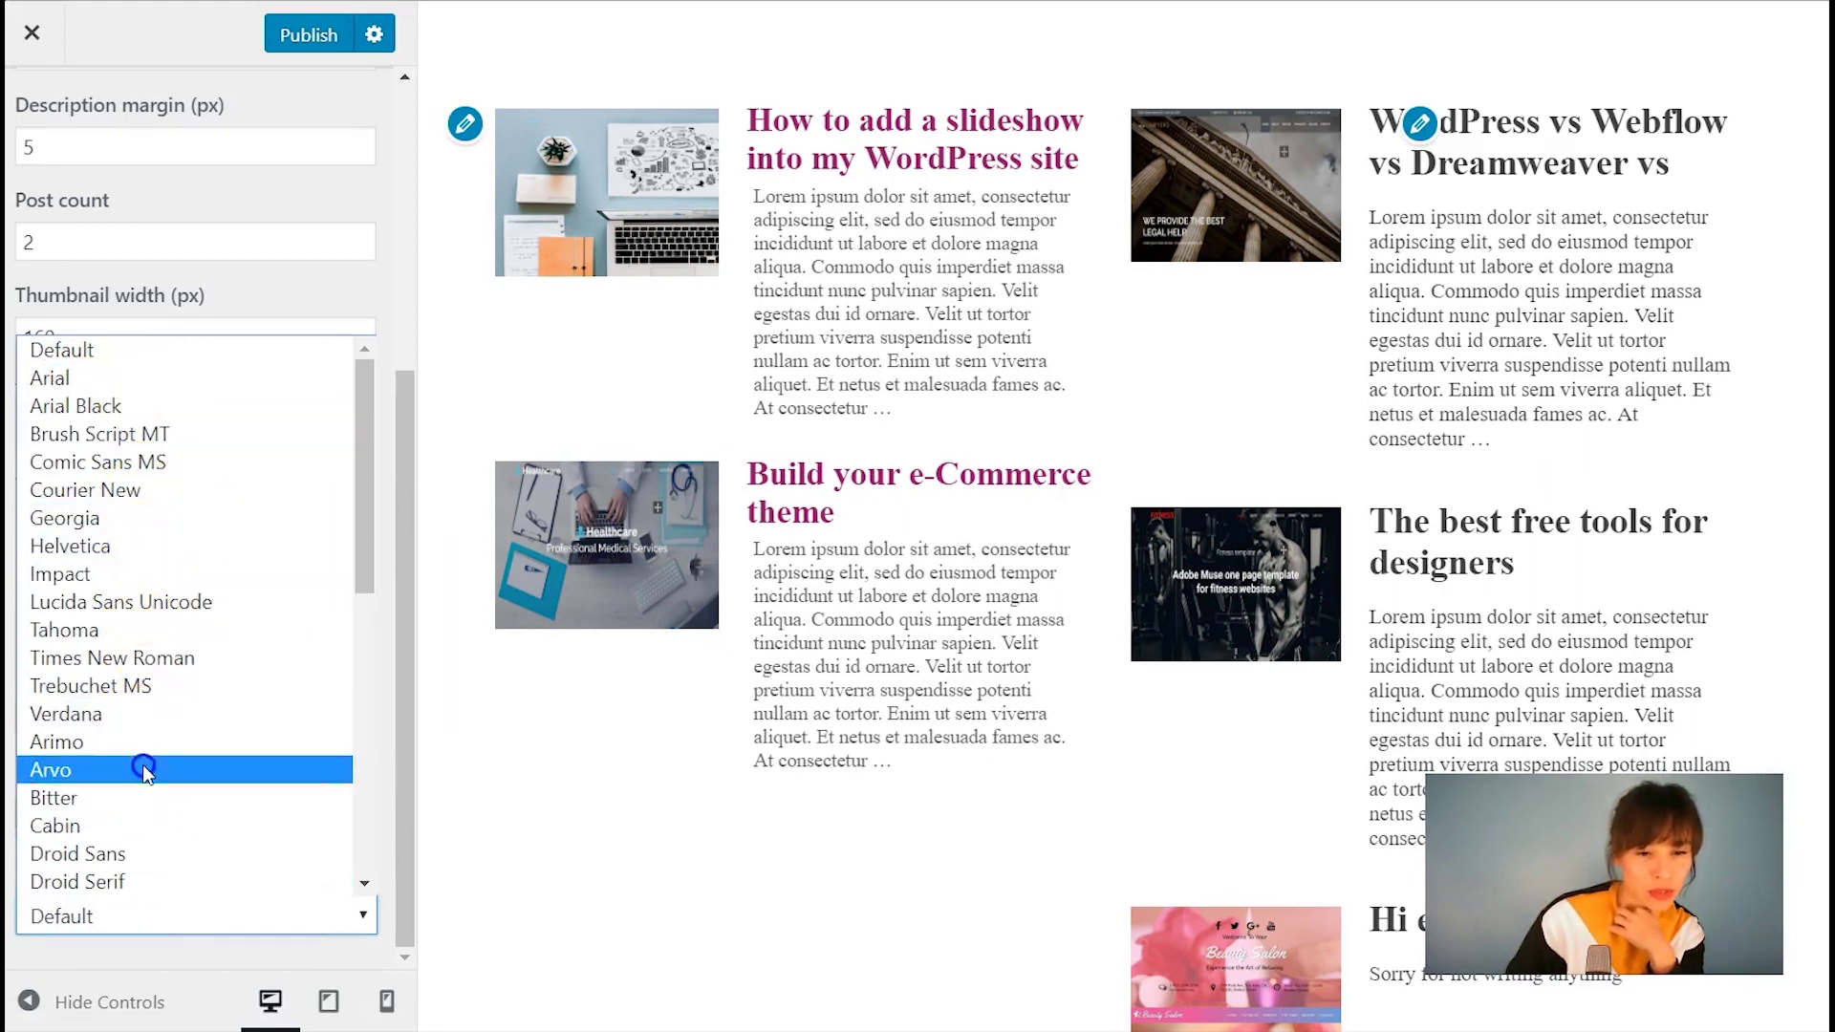
click(143, 853)
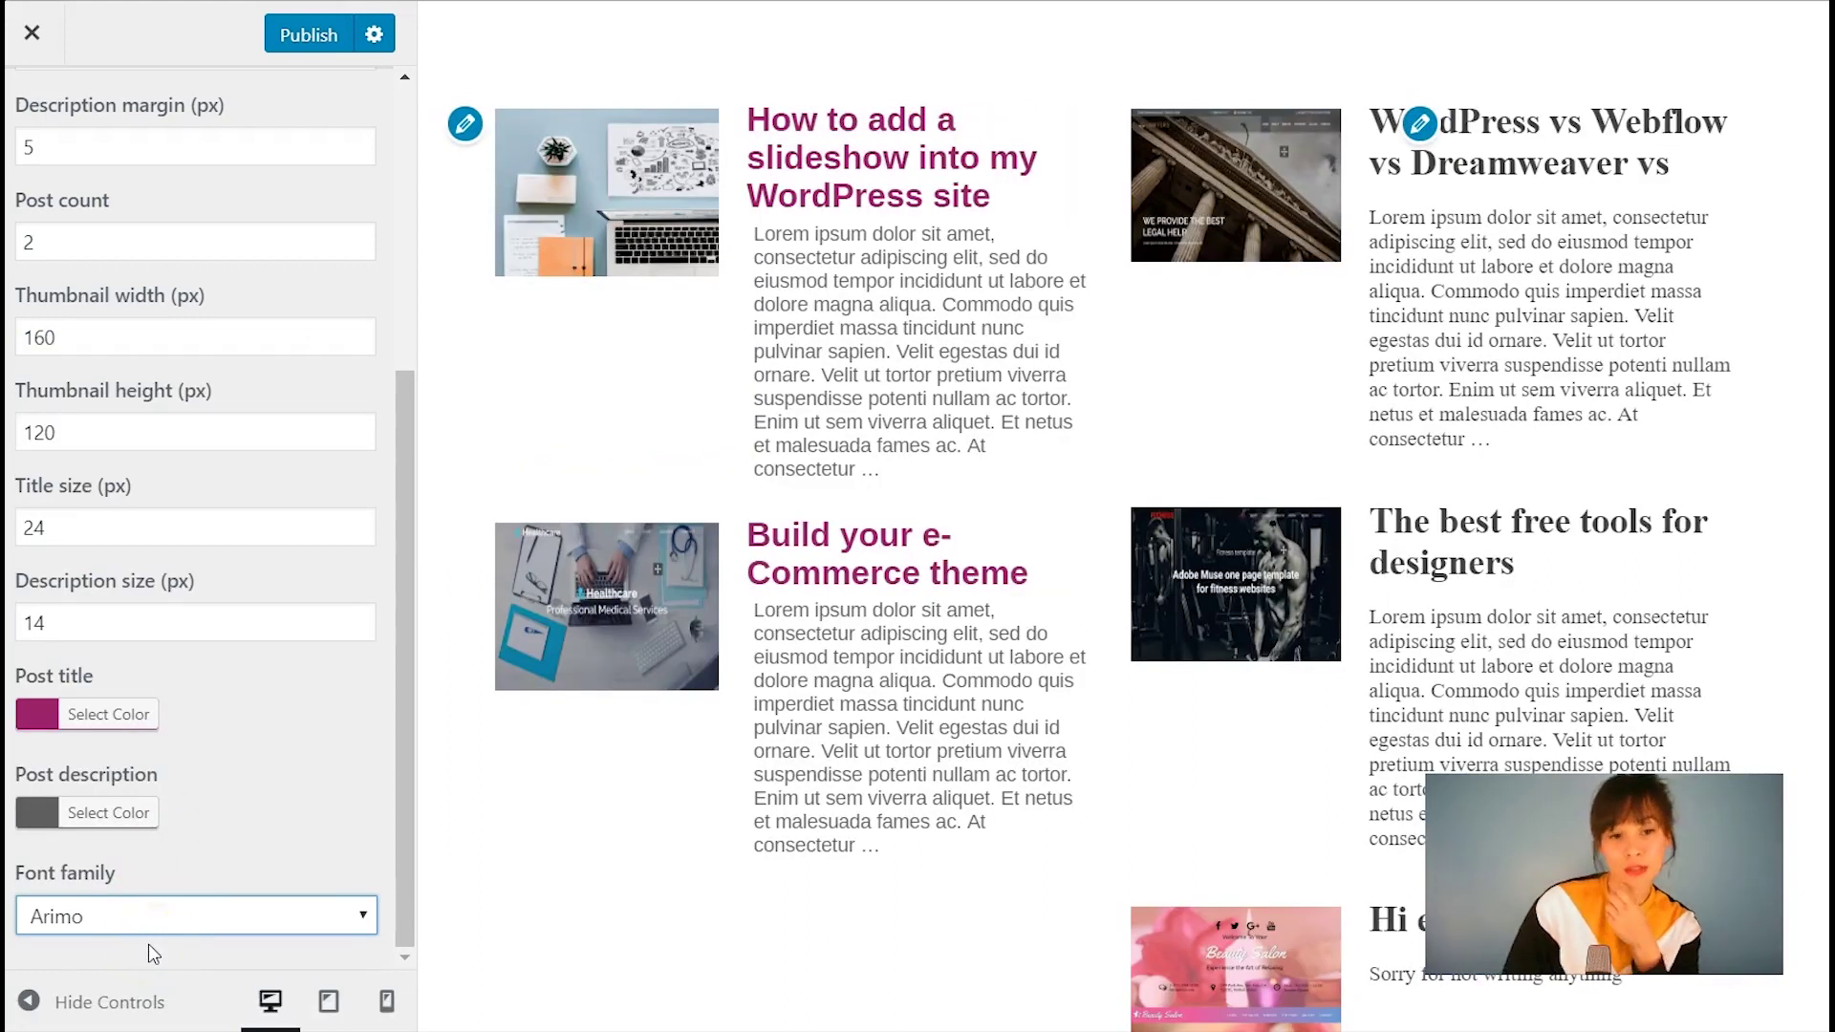
scroll(705, 496, down, 3)
scroll(716, 483, up, 4)
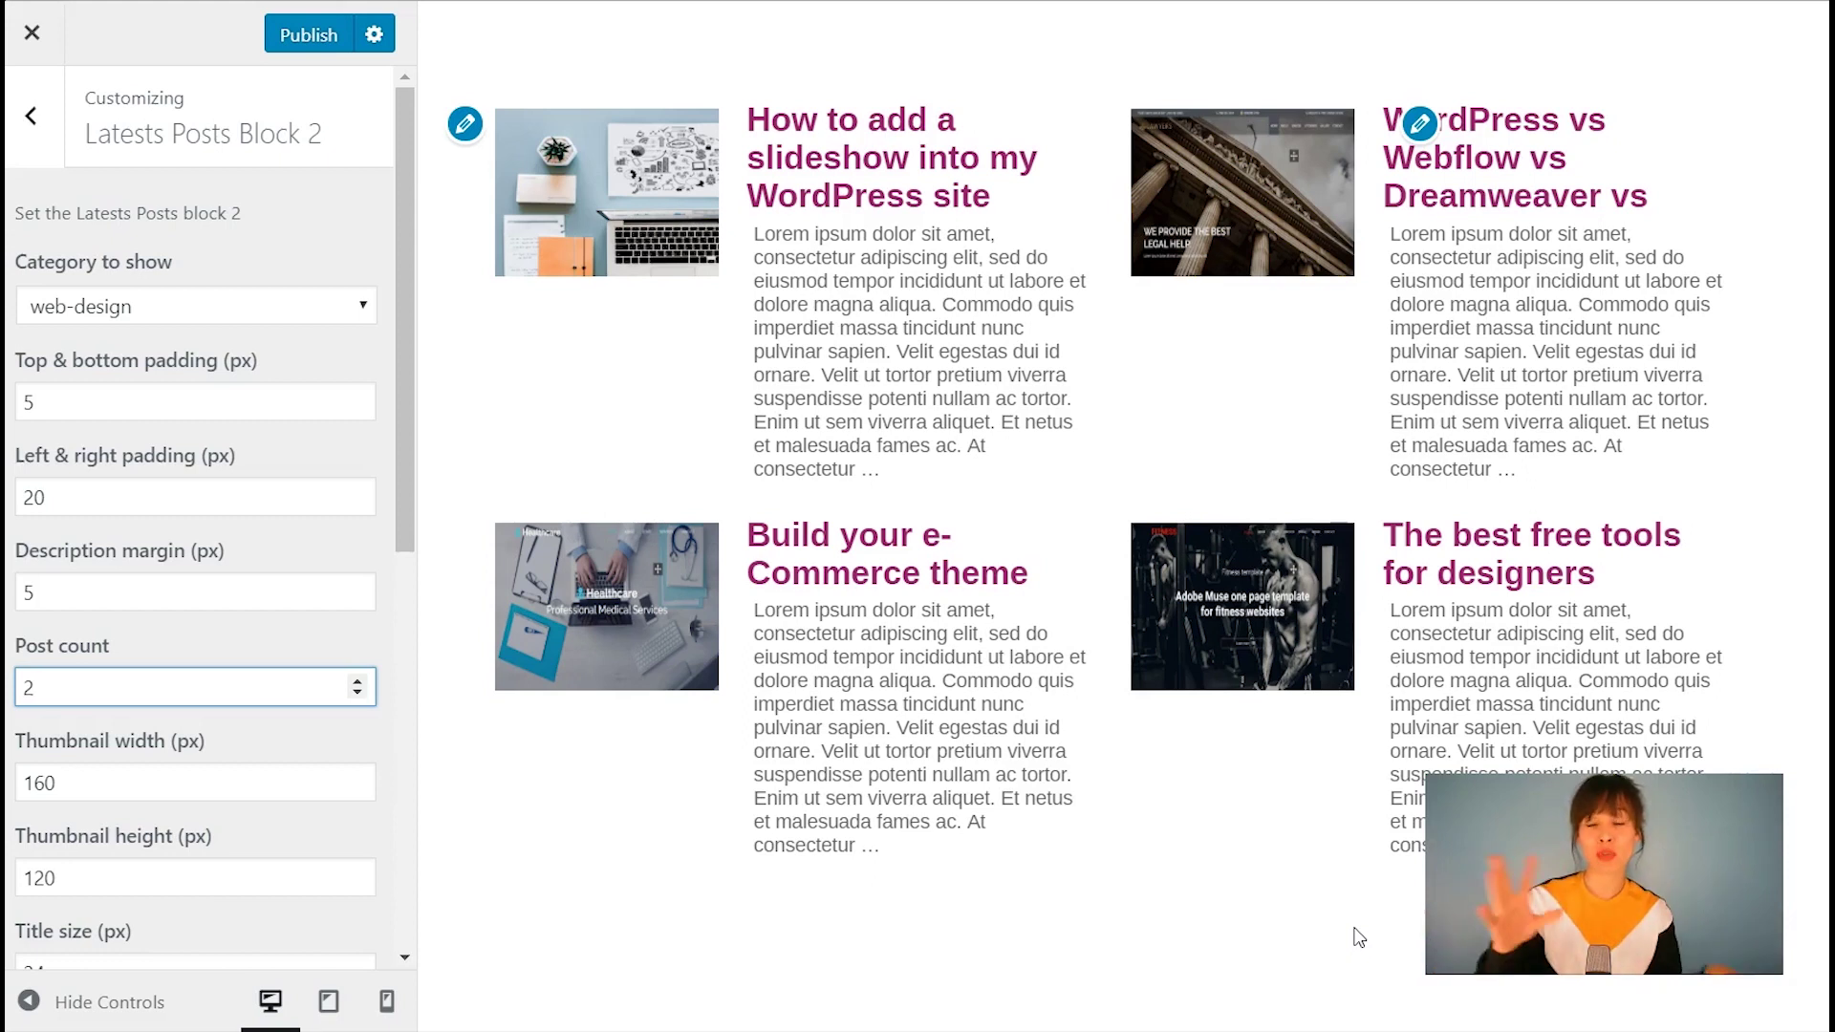
Publish the changes, review the live homepage's post grid, then reopen the Customizer
click(320, 36)
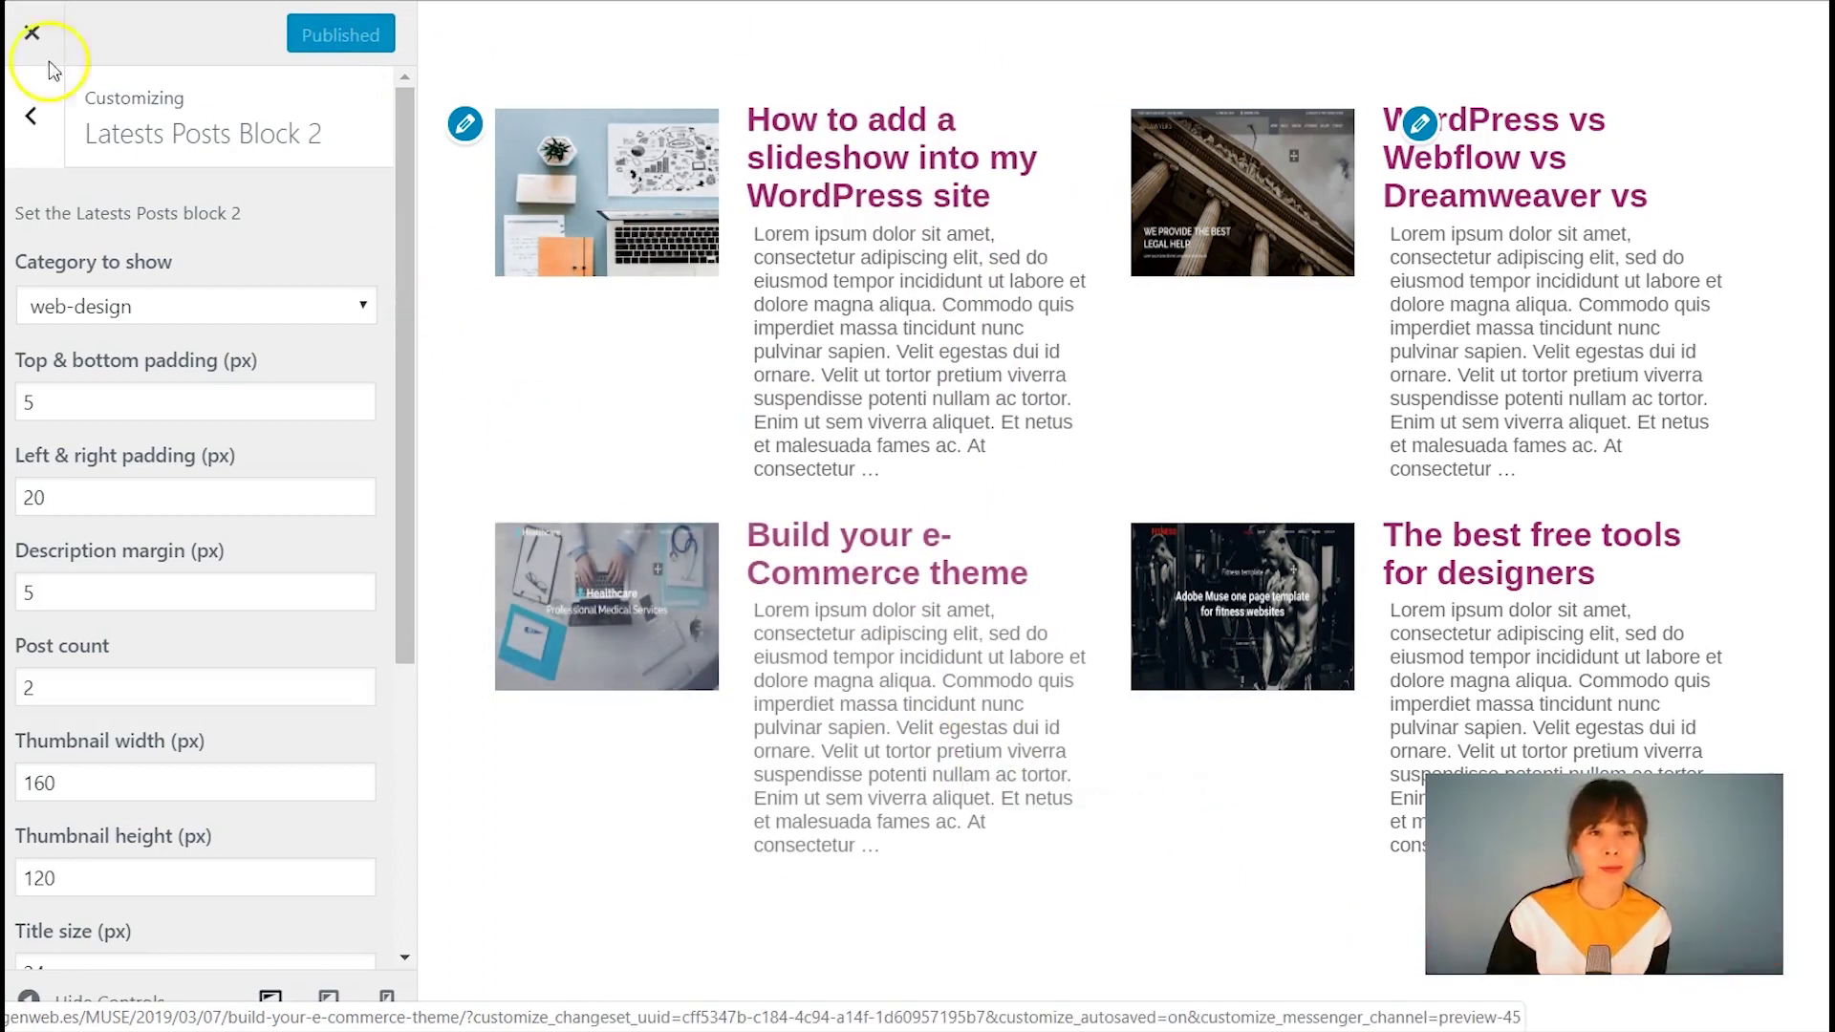
click(31, 33)
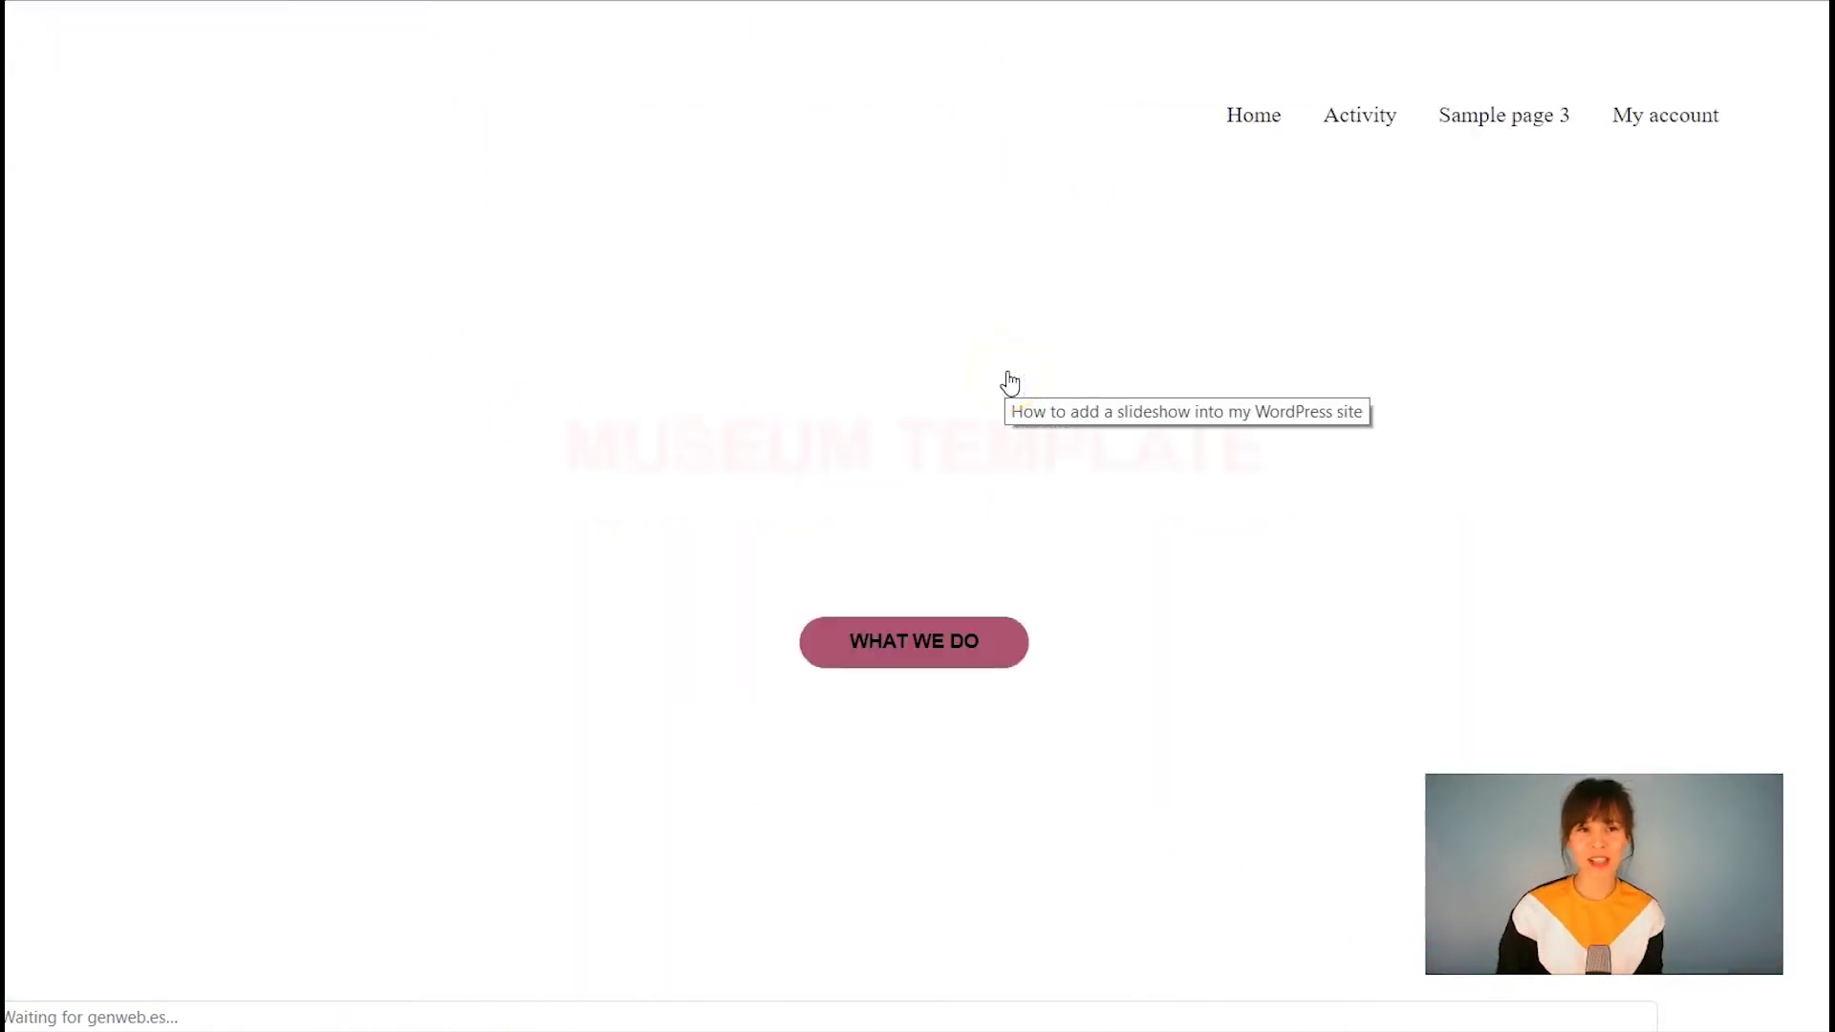
scroll(851, 286, down, 5)
scroll(845, 284, down, 5)
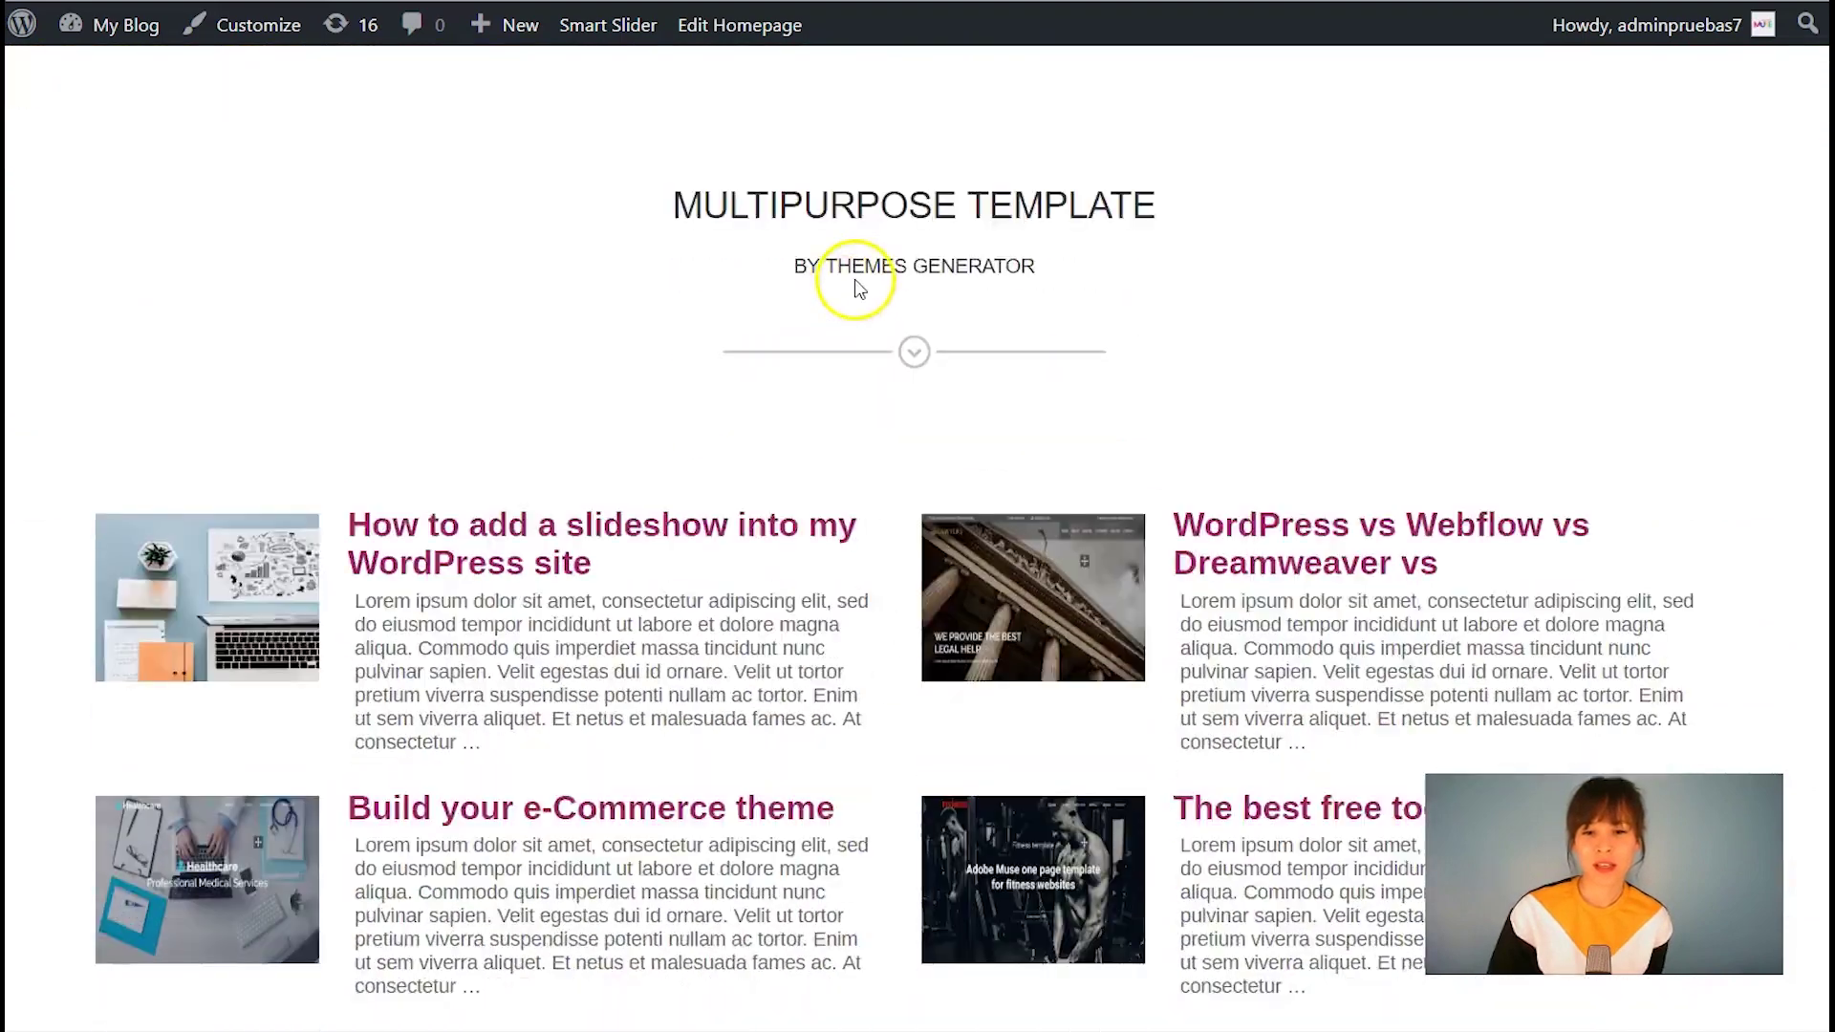
scroll(1557, 379, down, 3)
scroll(1557, 380, up, 5)
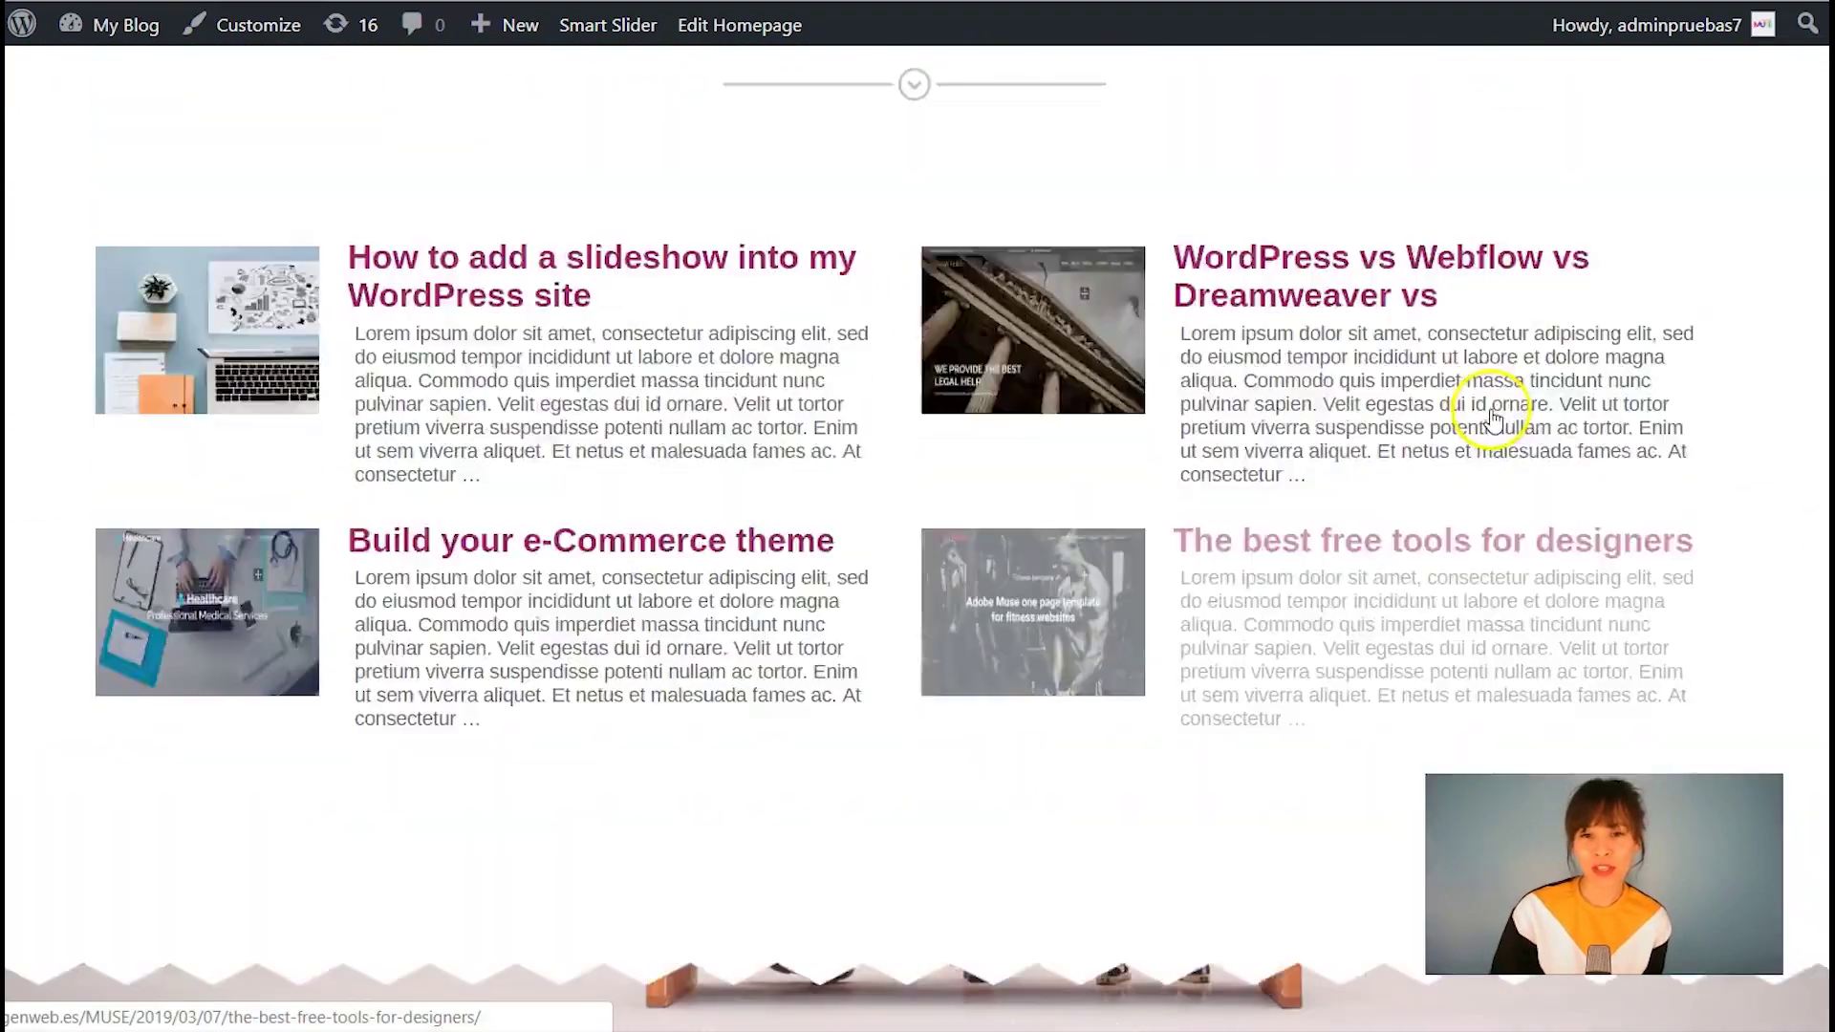
scroll(1508, 296, up, 5)
scroll(1506, 293, up, 5)
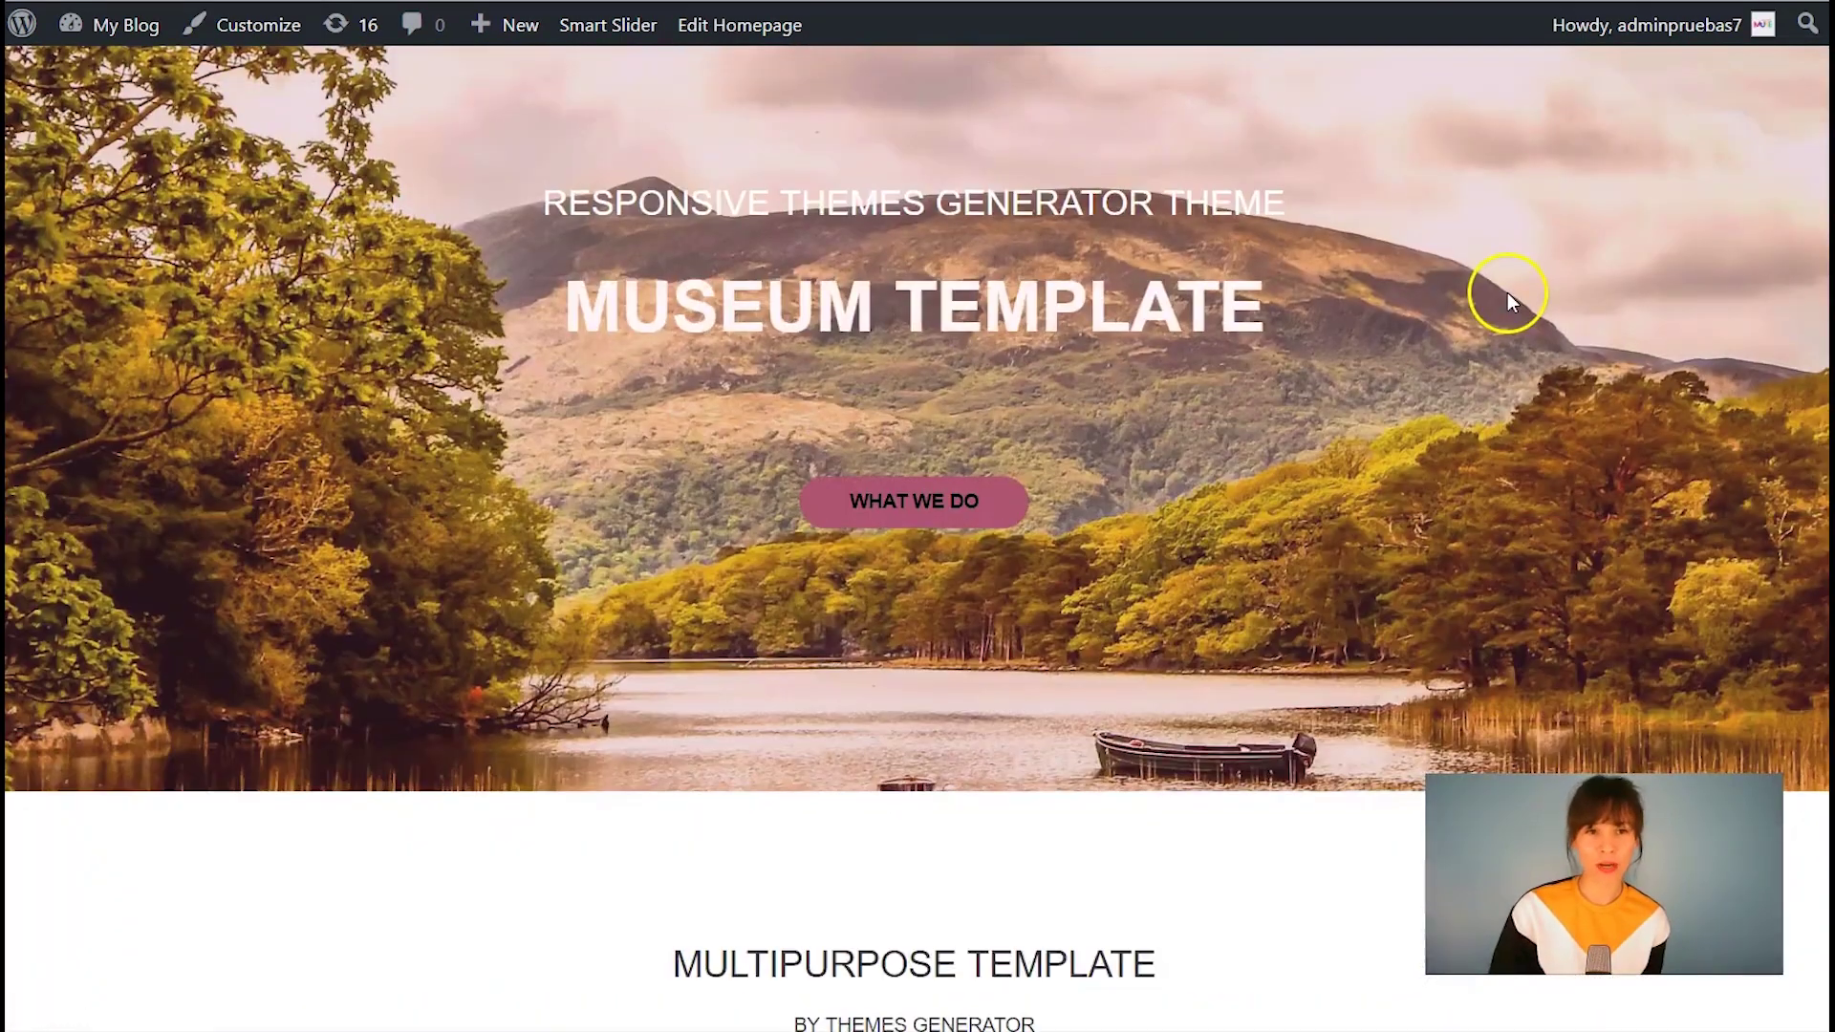
click(262, 23)
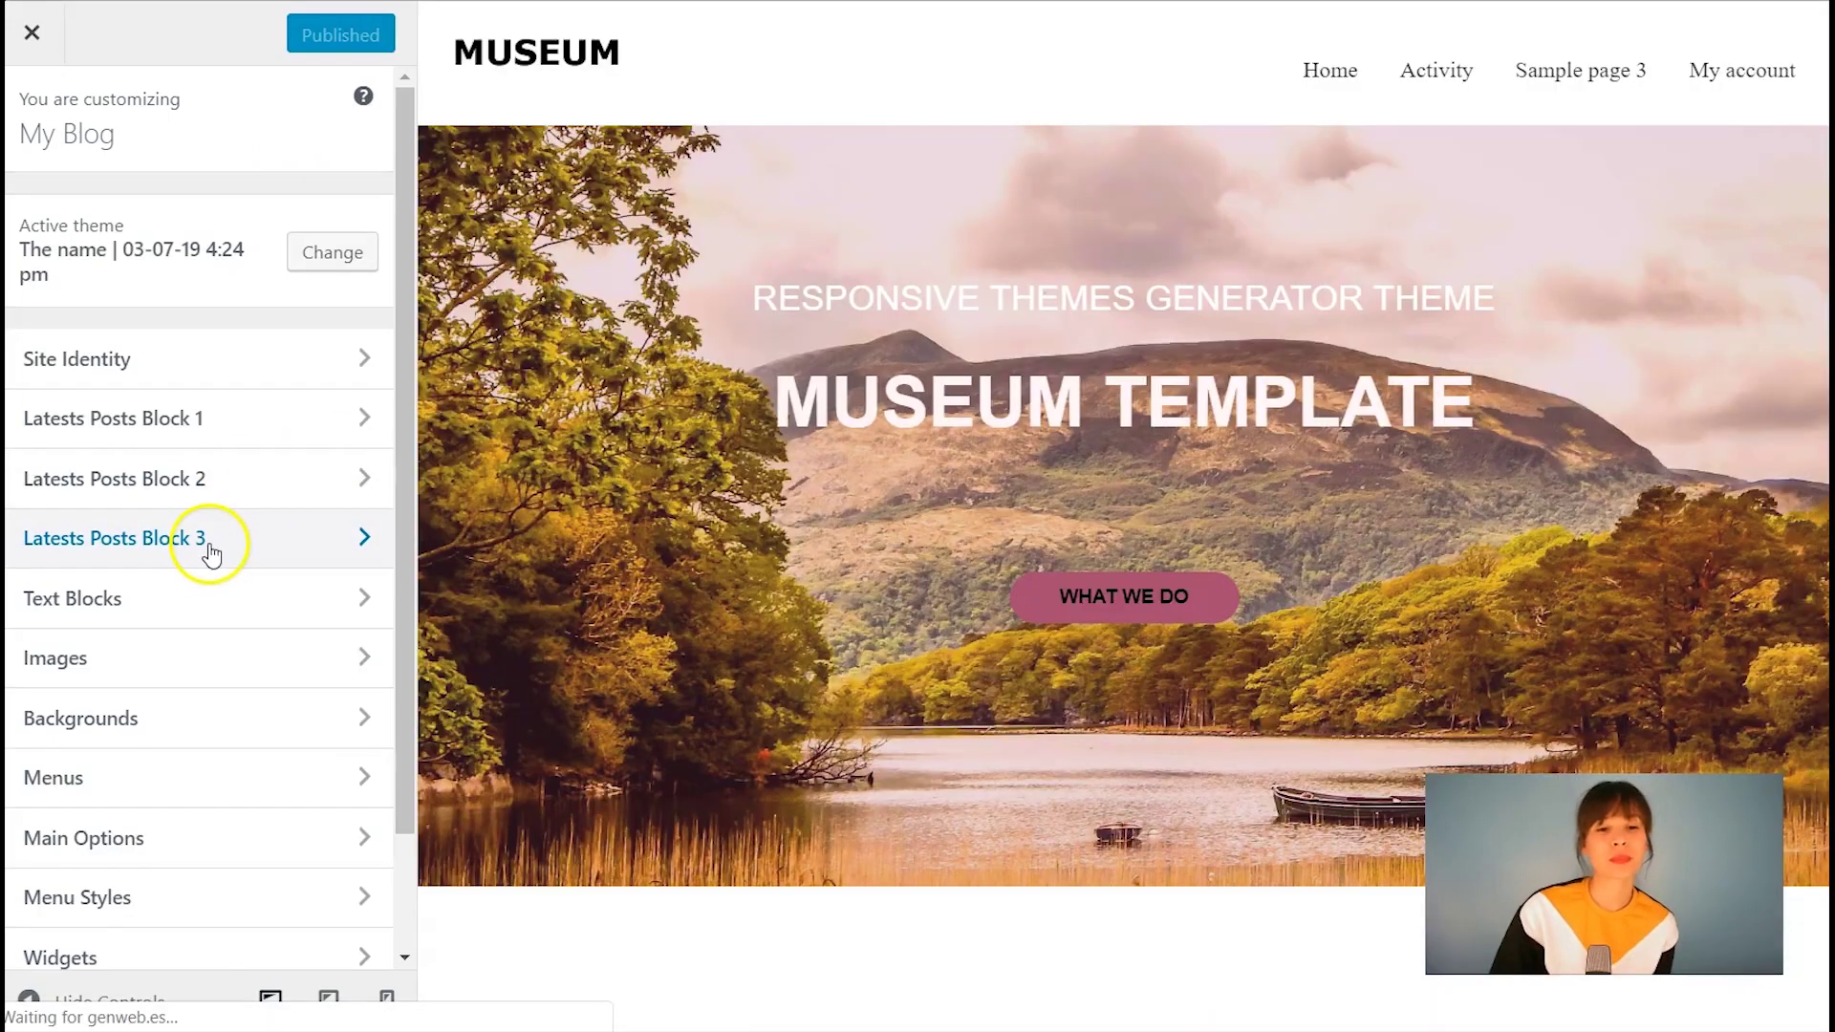
Open Latest Posts Block 3 and set its category to show to all
scroll(716, 531, down, 15)
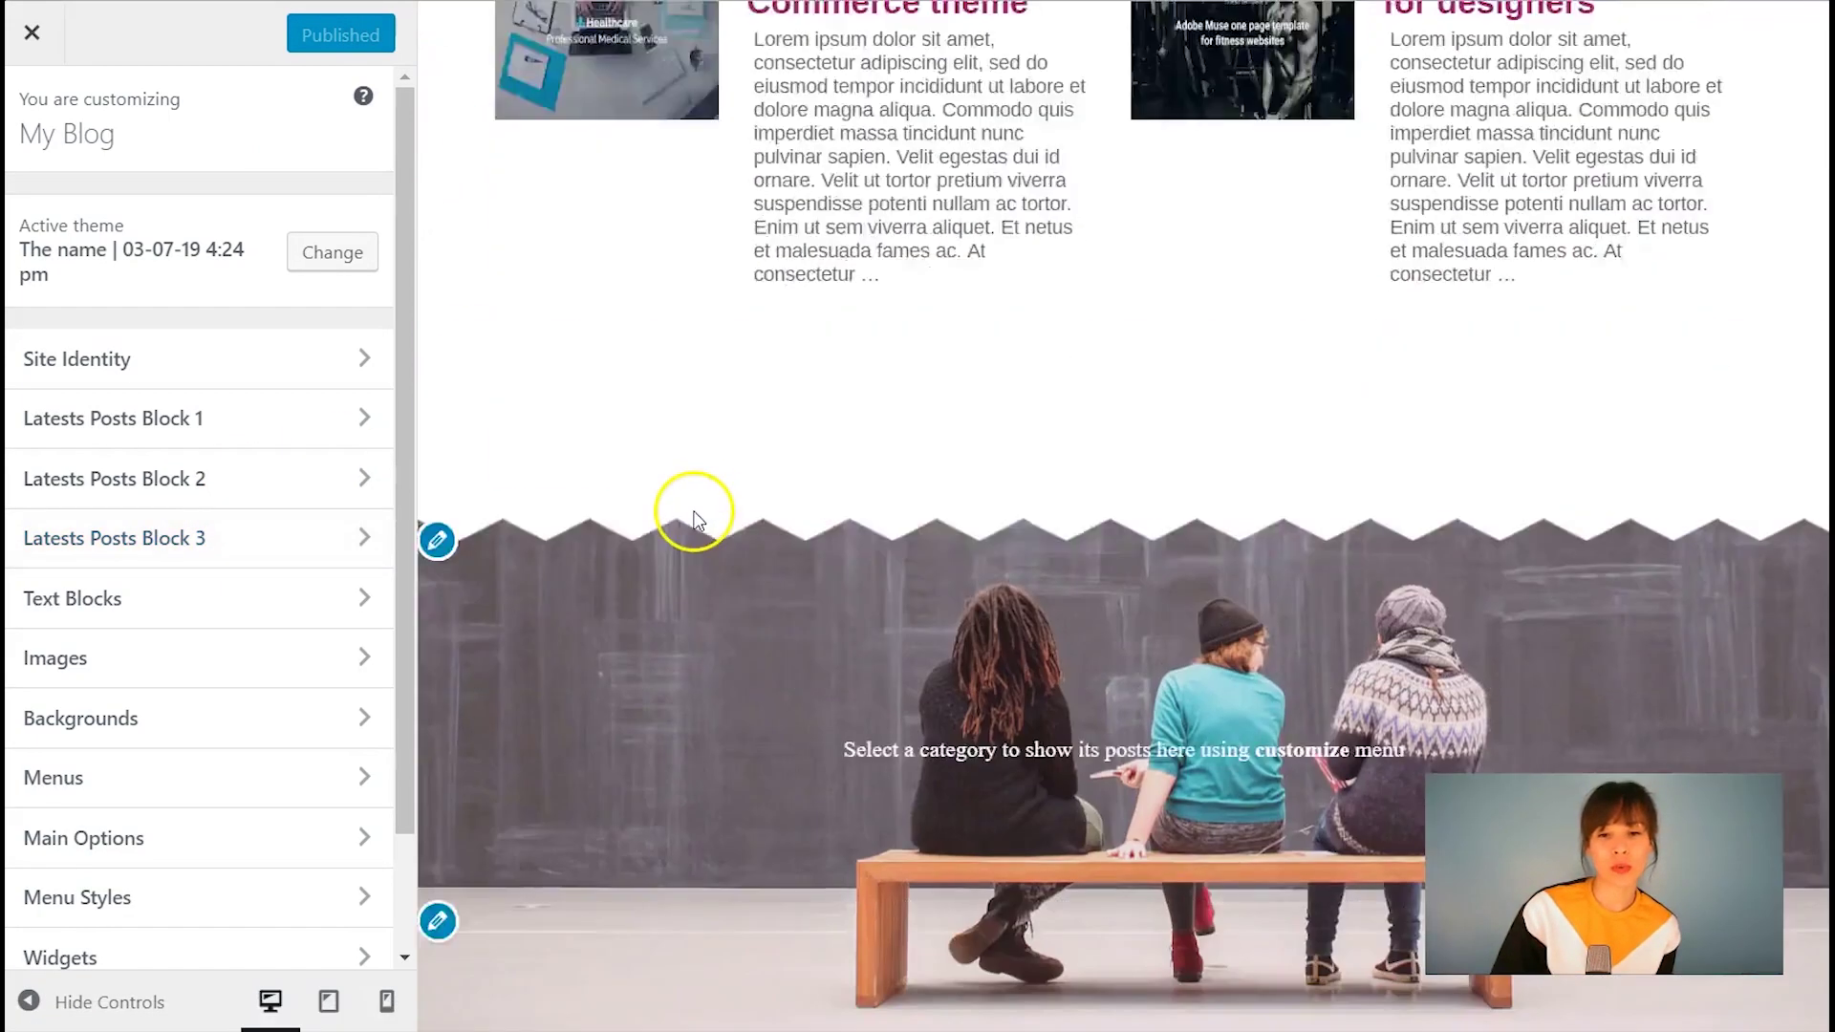
scroll(693, 521, down, 4)
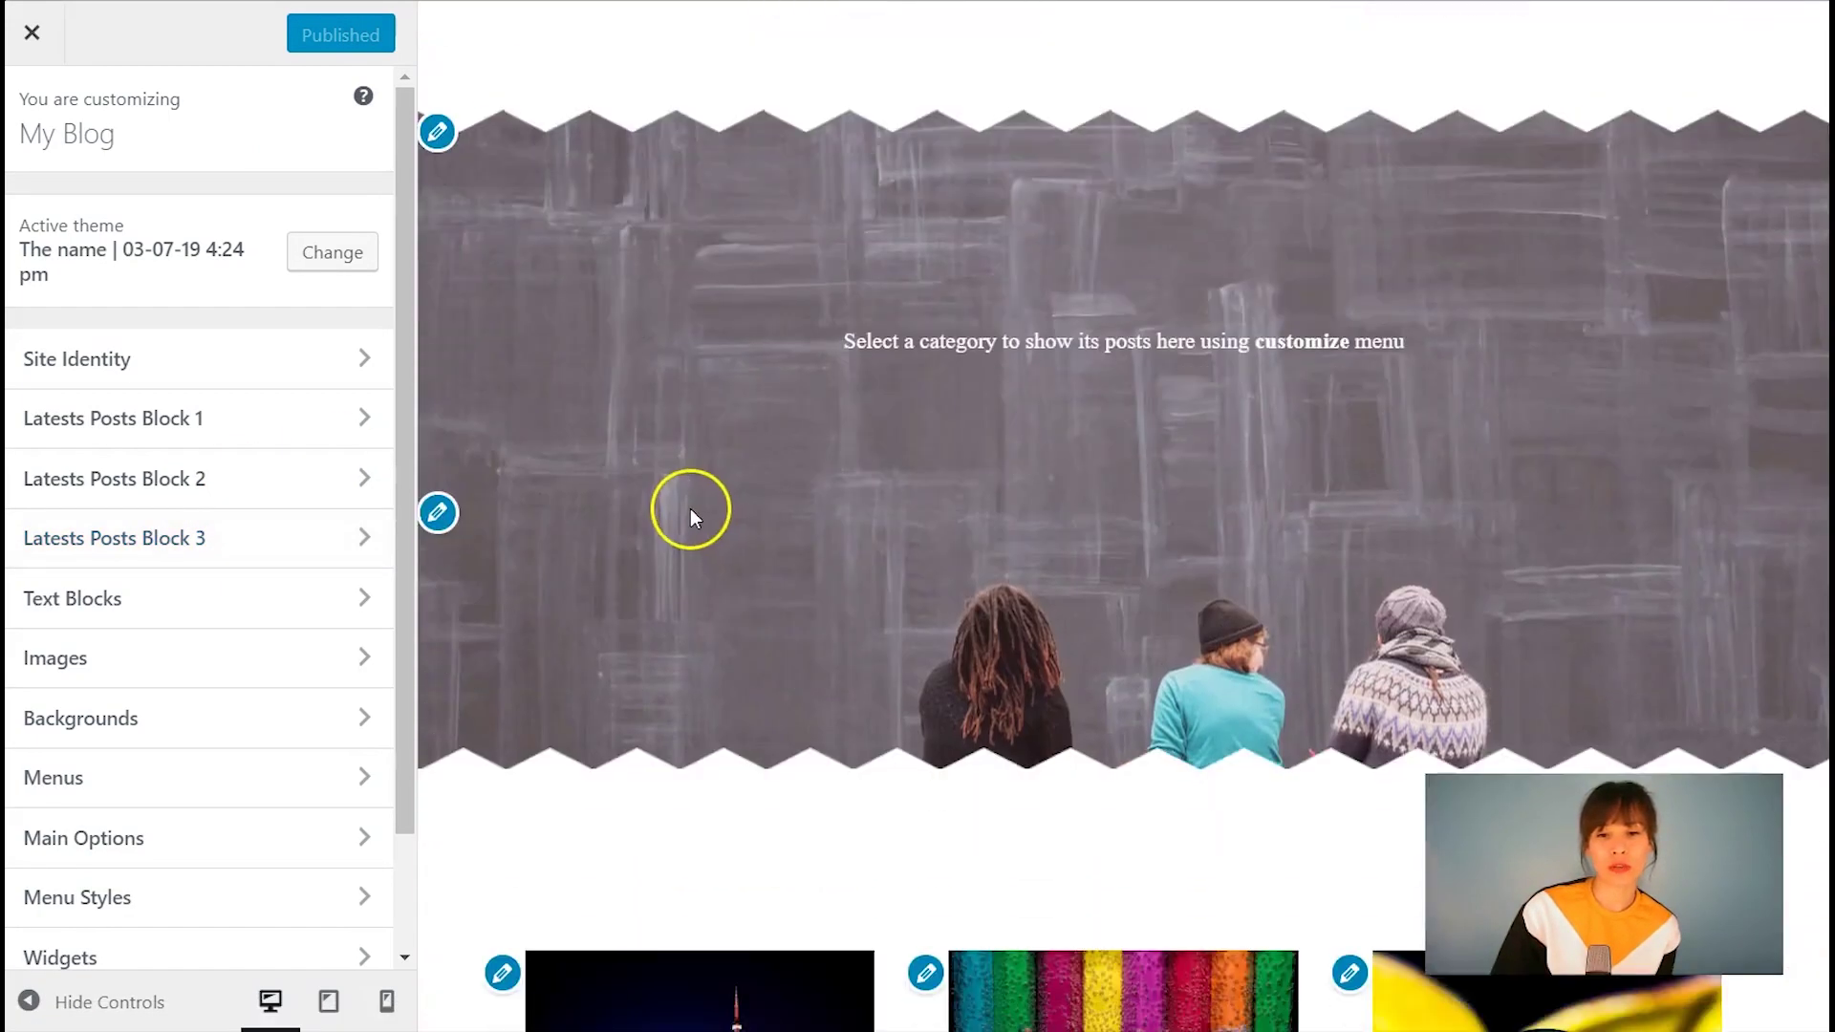
click(131, 542)
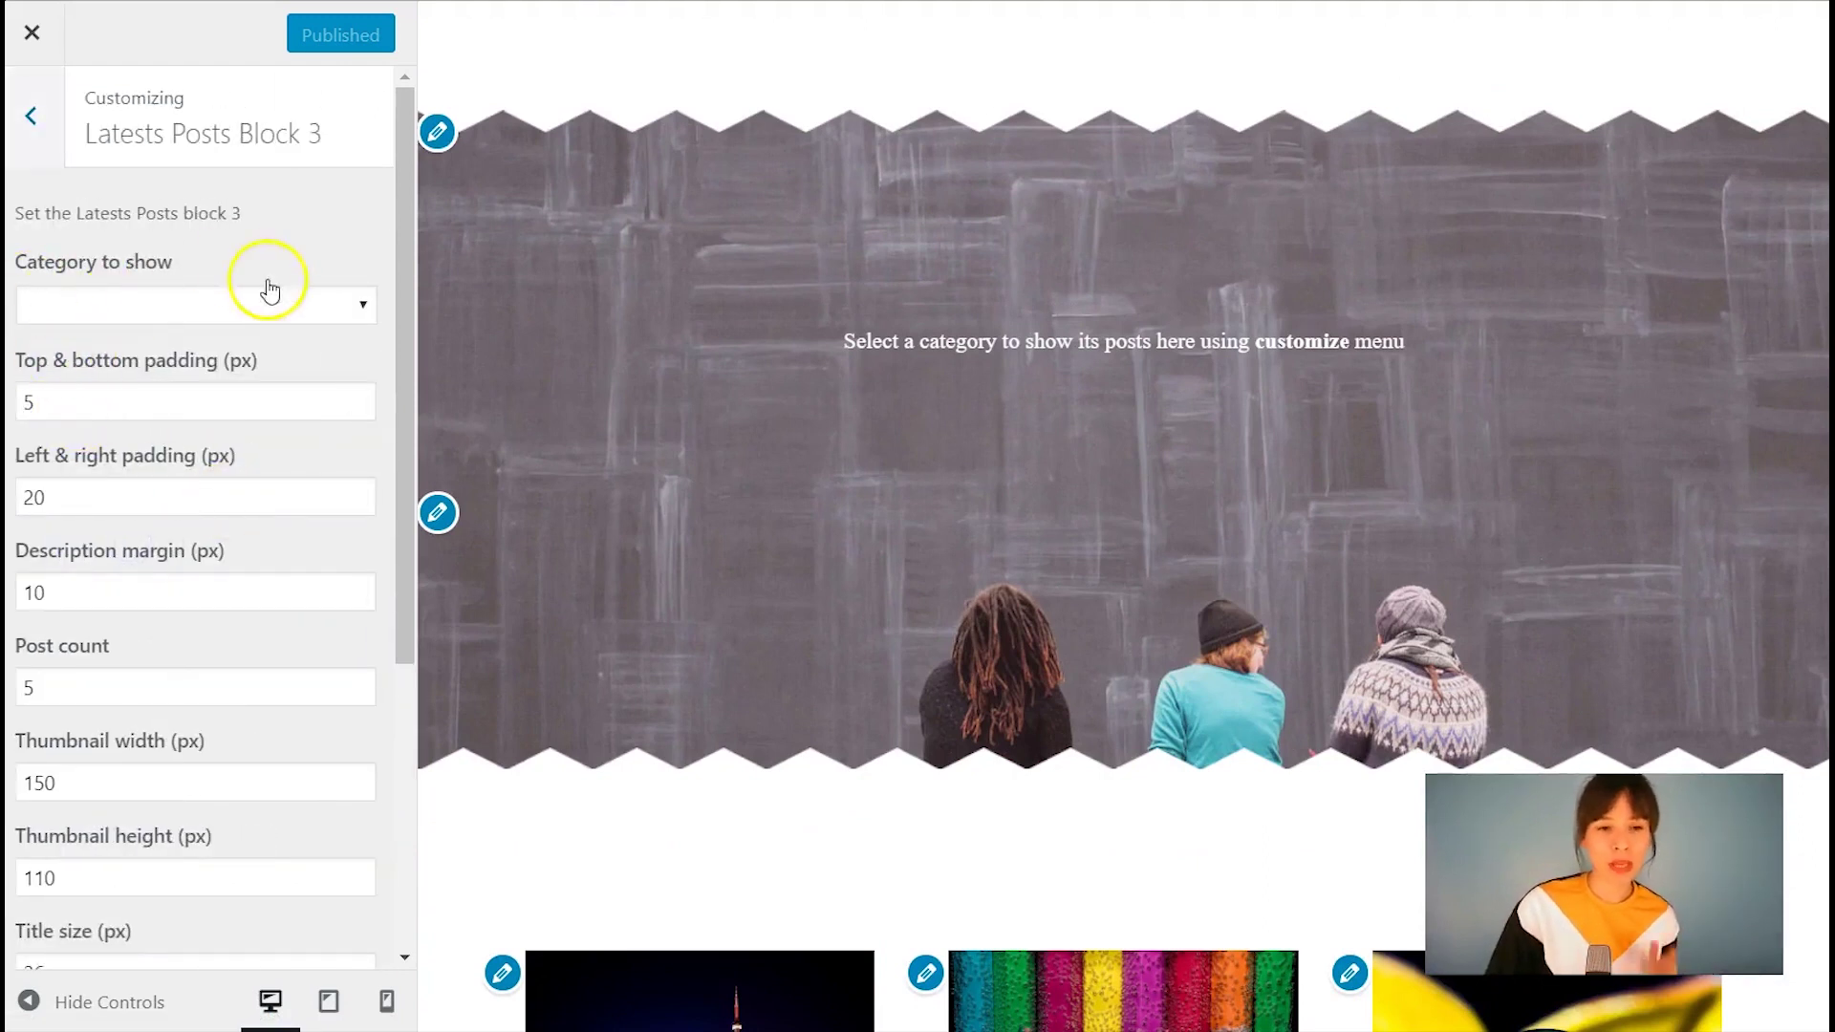
click(329, 308)
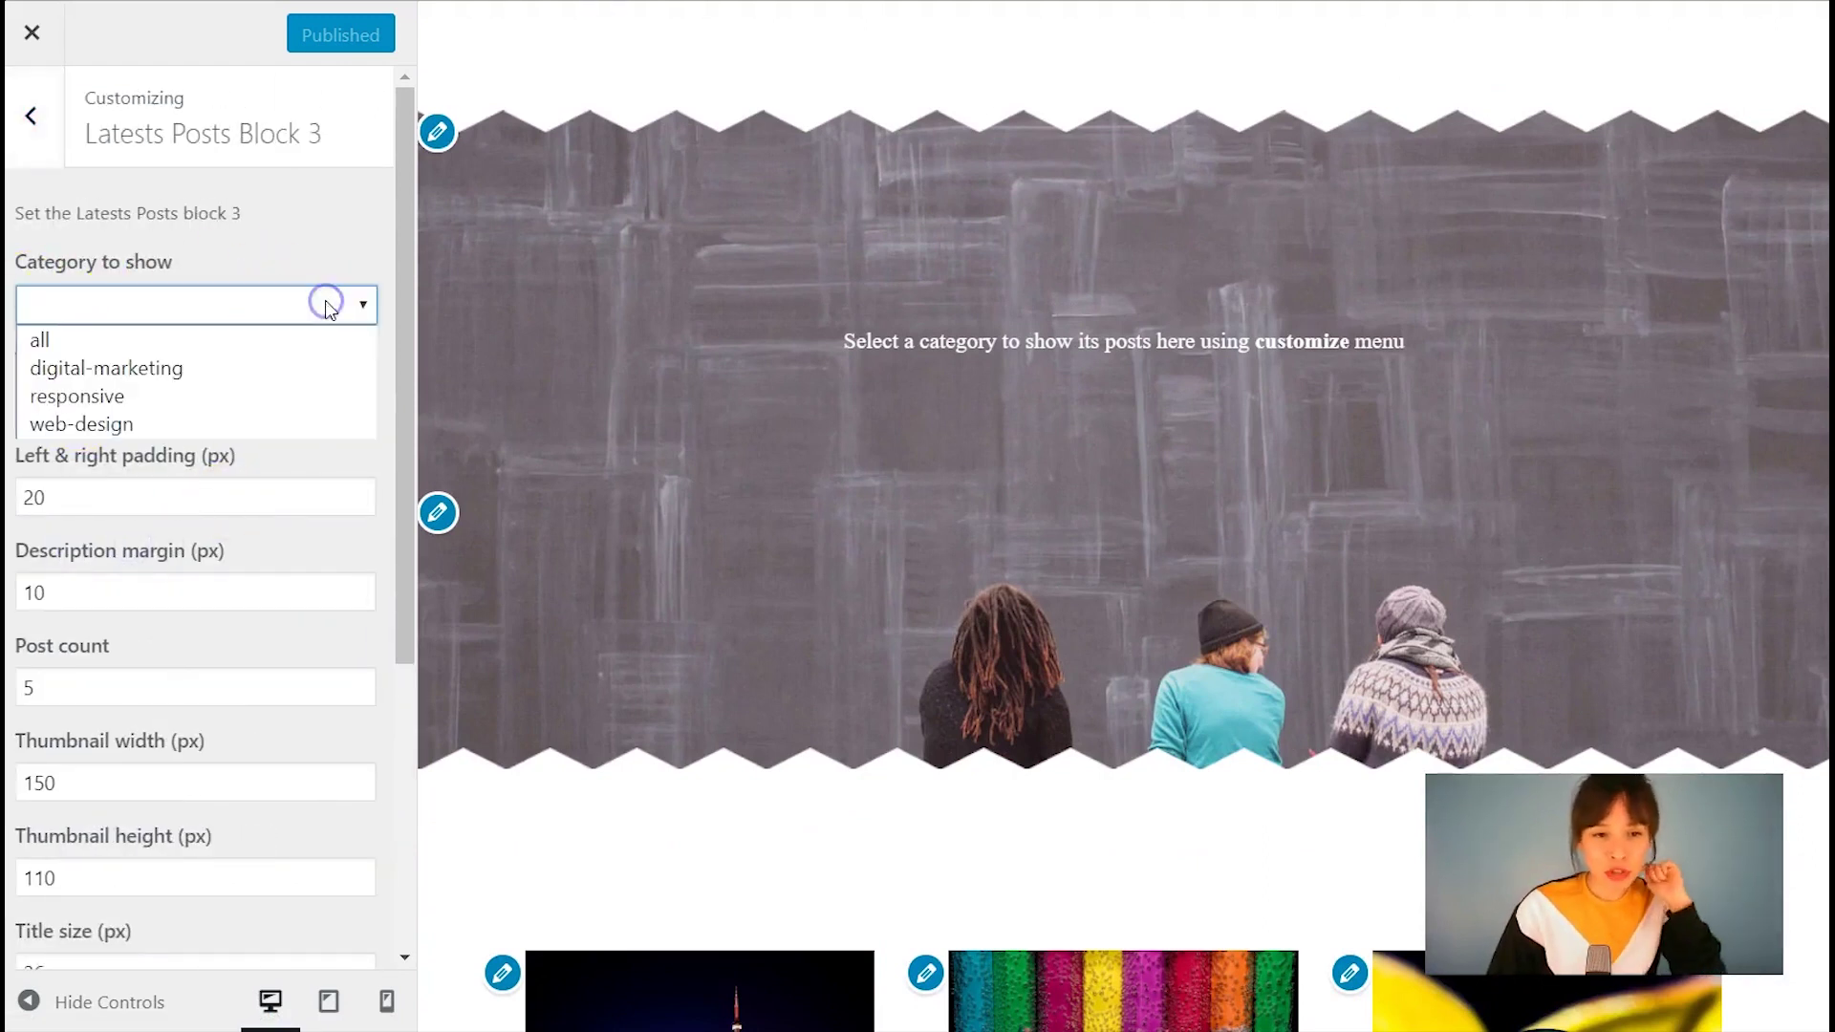
click(231, 341)
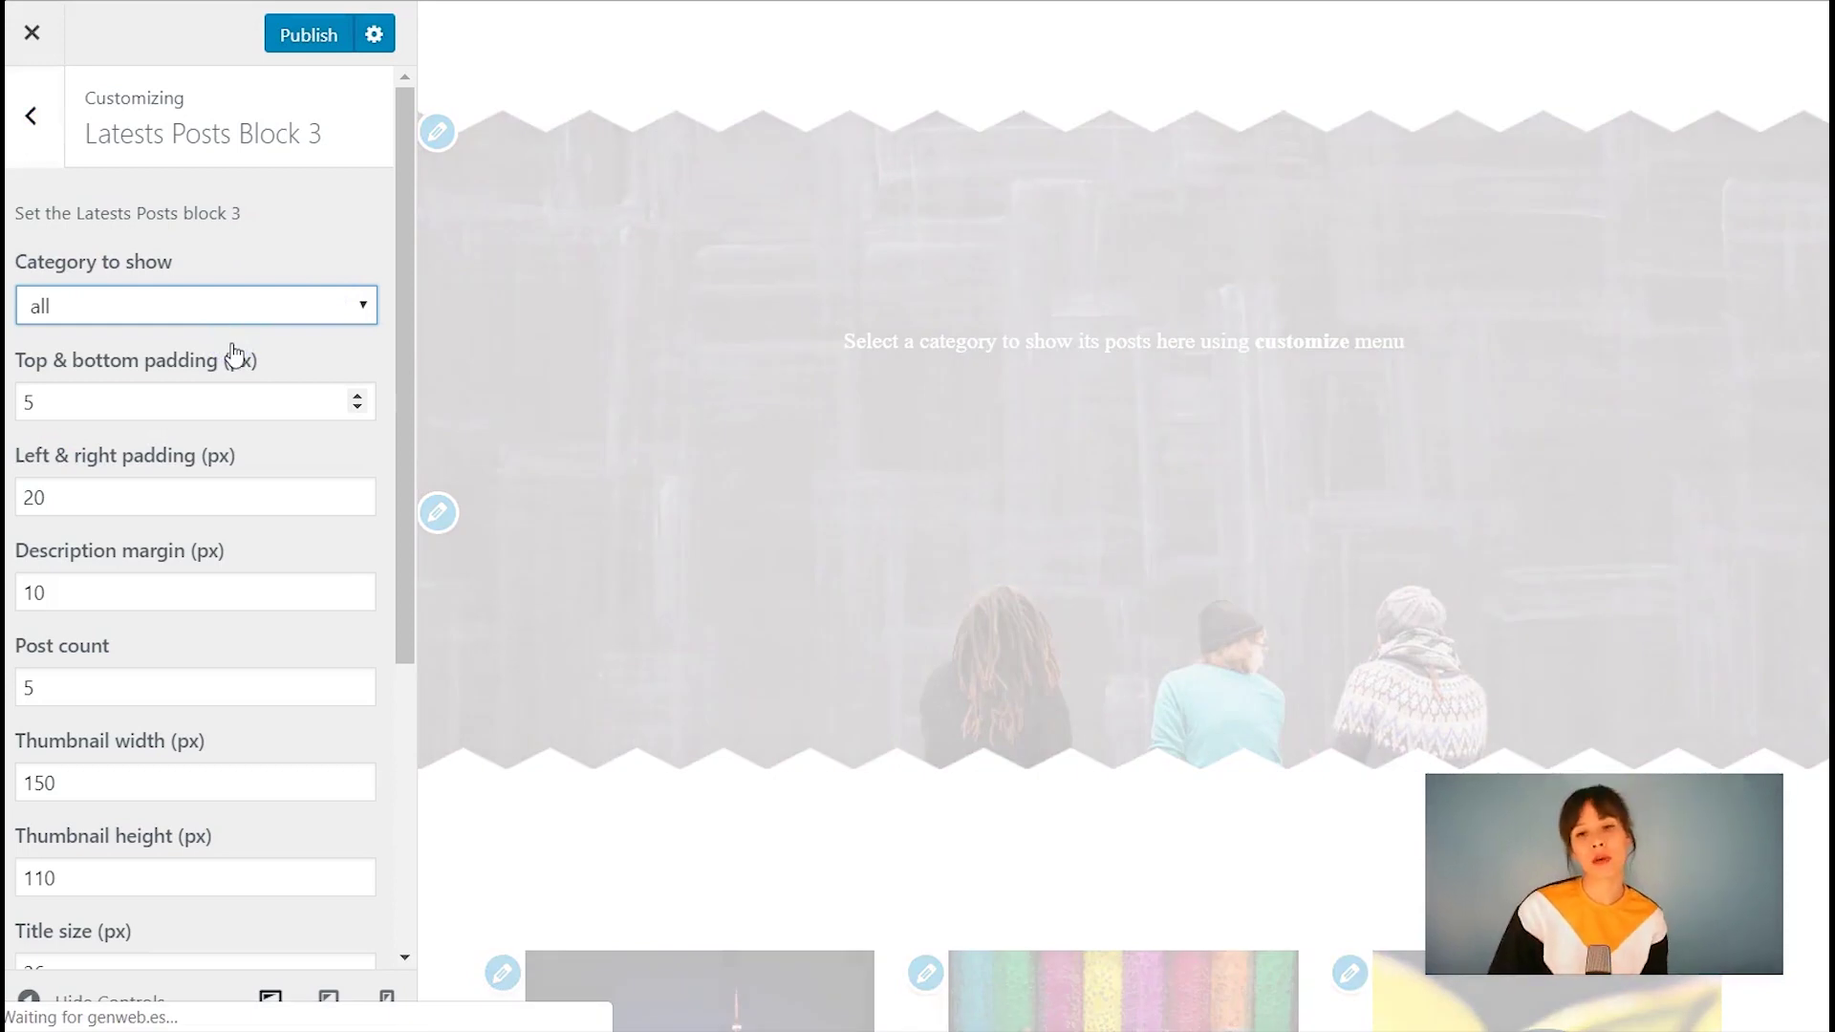
scroll(931, 323, down, 5)
scroll(921, 323, up, 5)
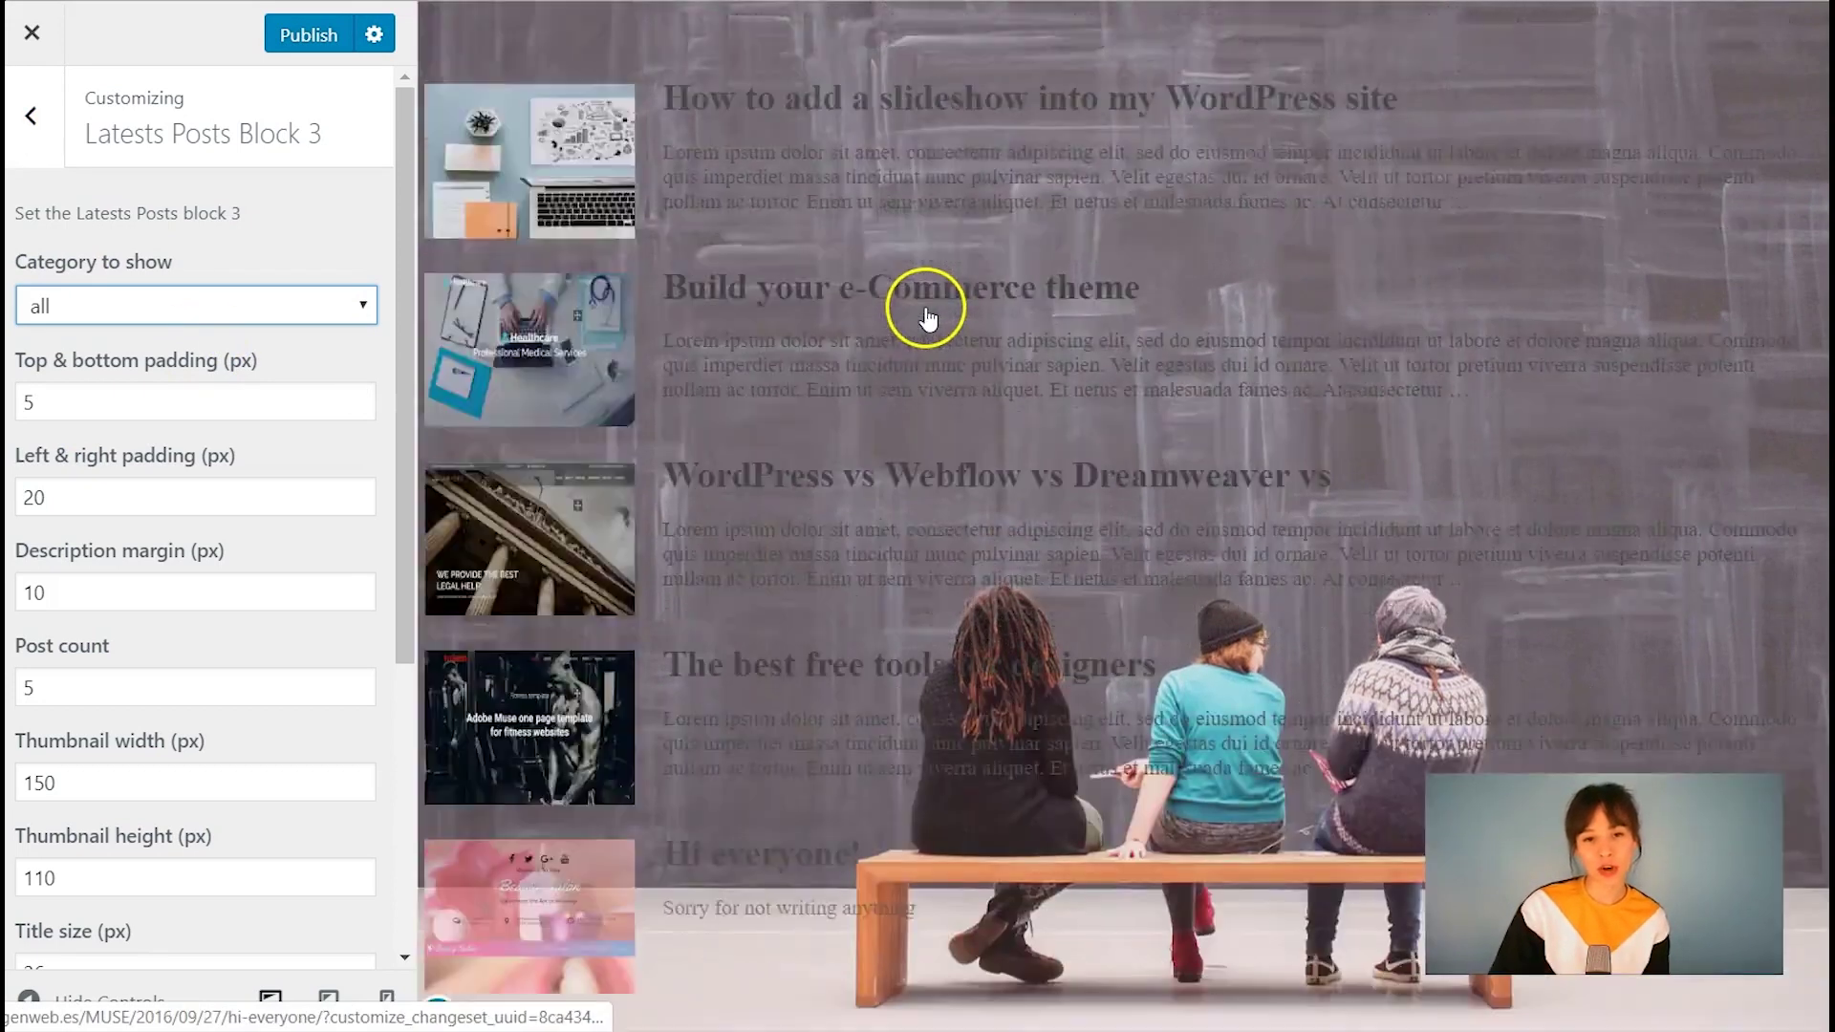
scroll(920, 323, down, 3)
scroll(920, 325, up, 2)
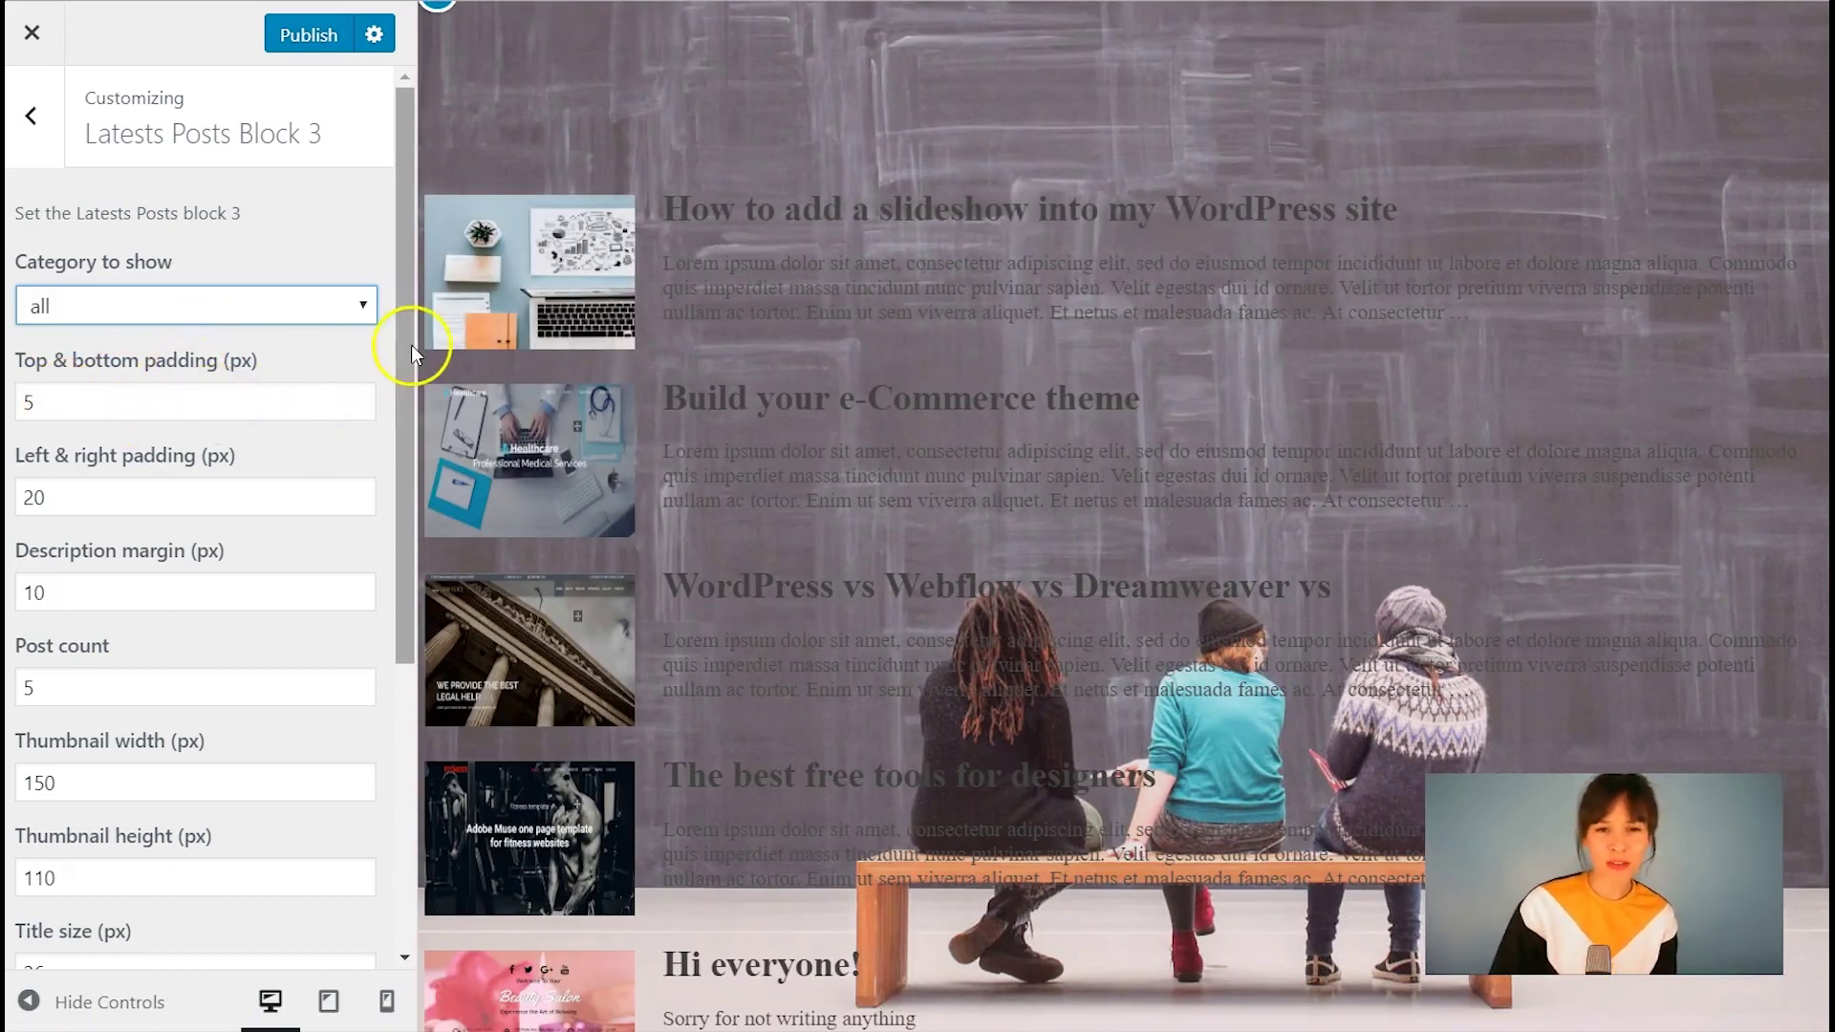
scroll(682, 341, up, 2)
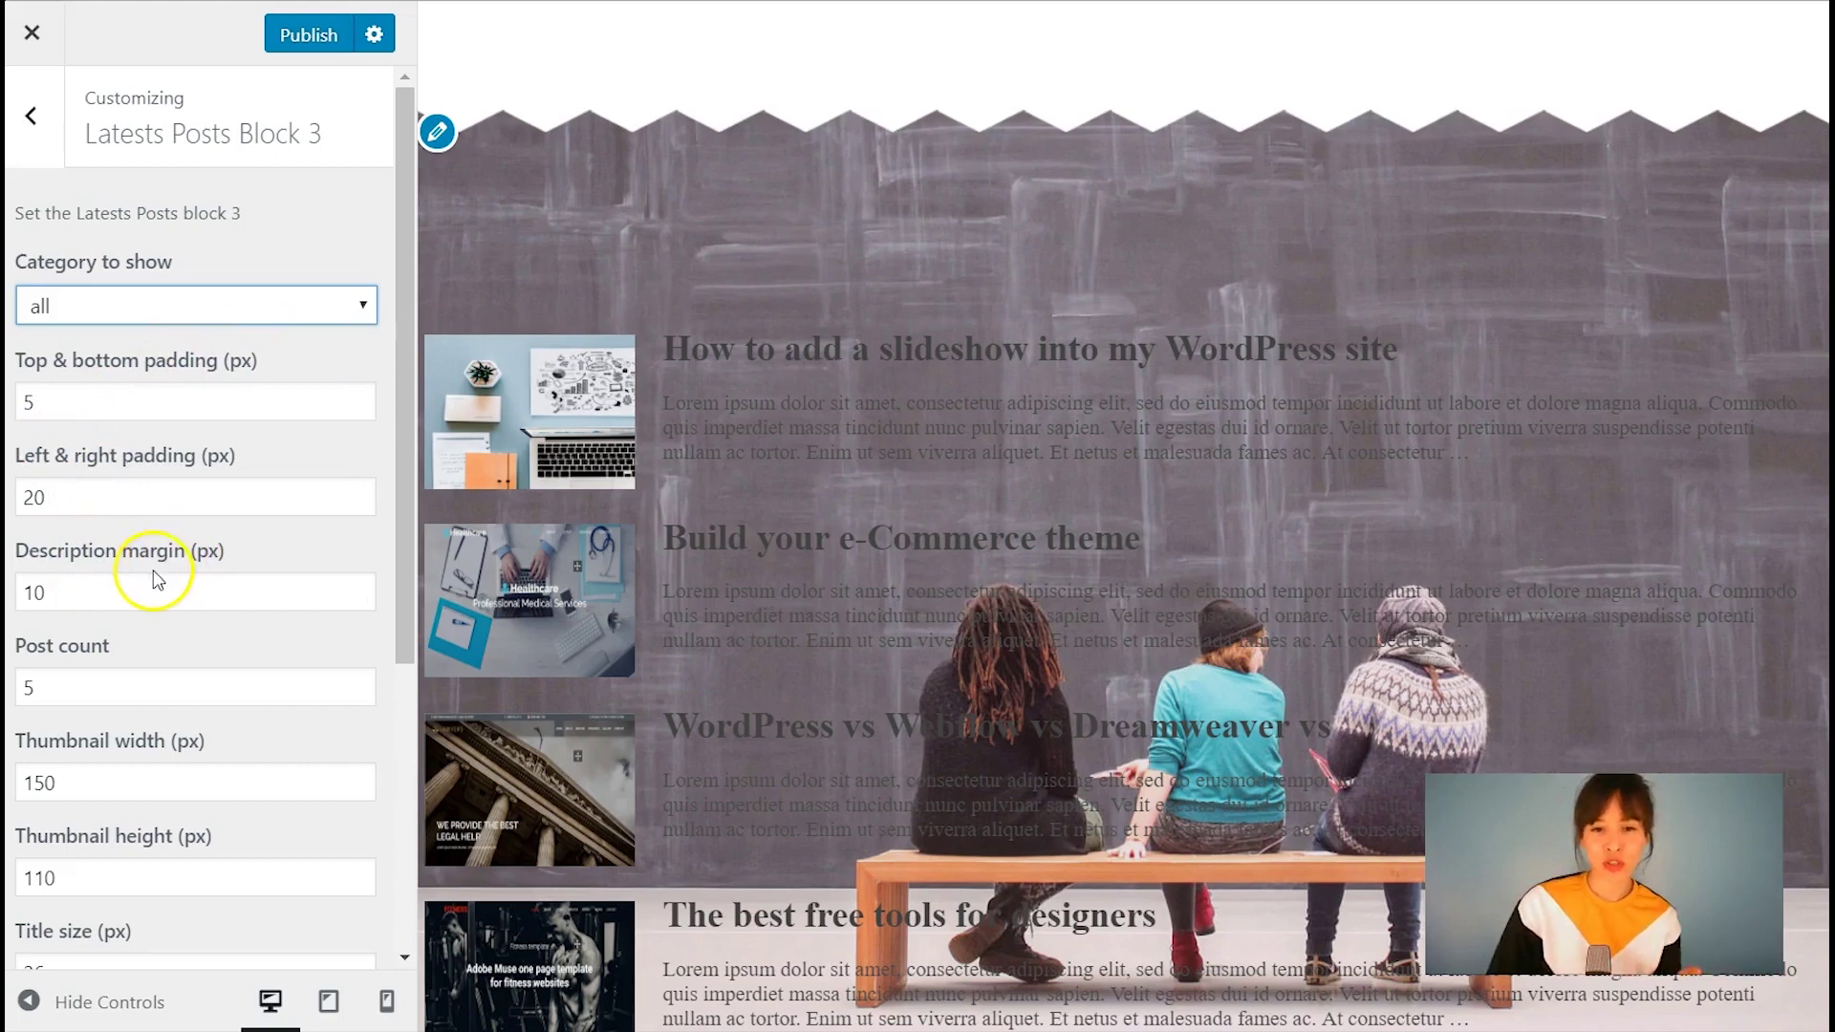
Set Block 3's thumbnail width to 160 px and height to 120 px
scroll(153, 574, down, 2)
click(54, 550)
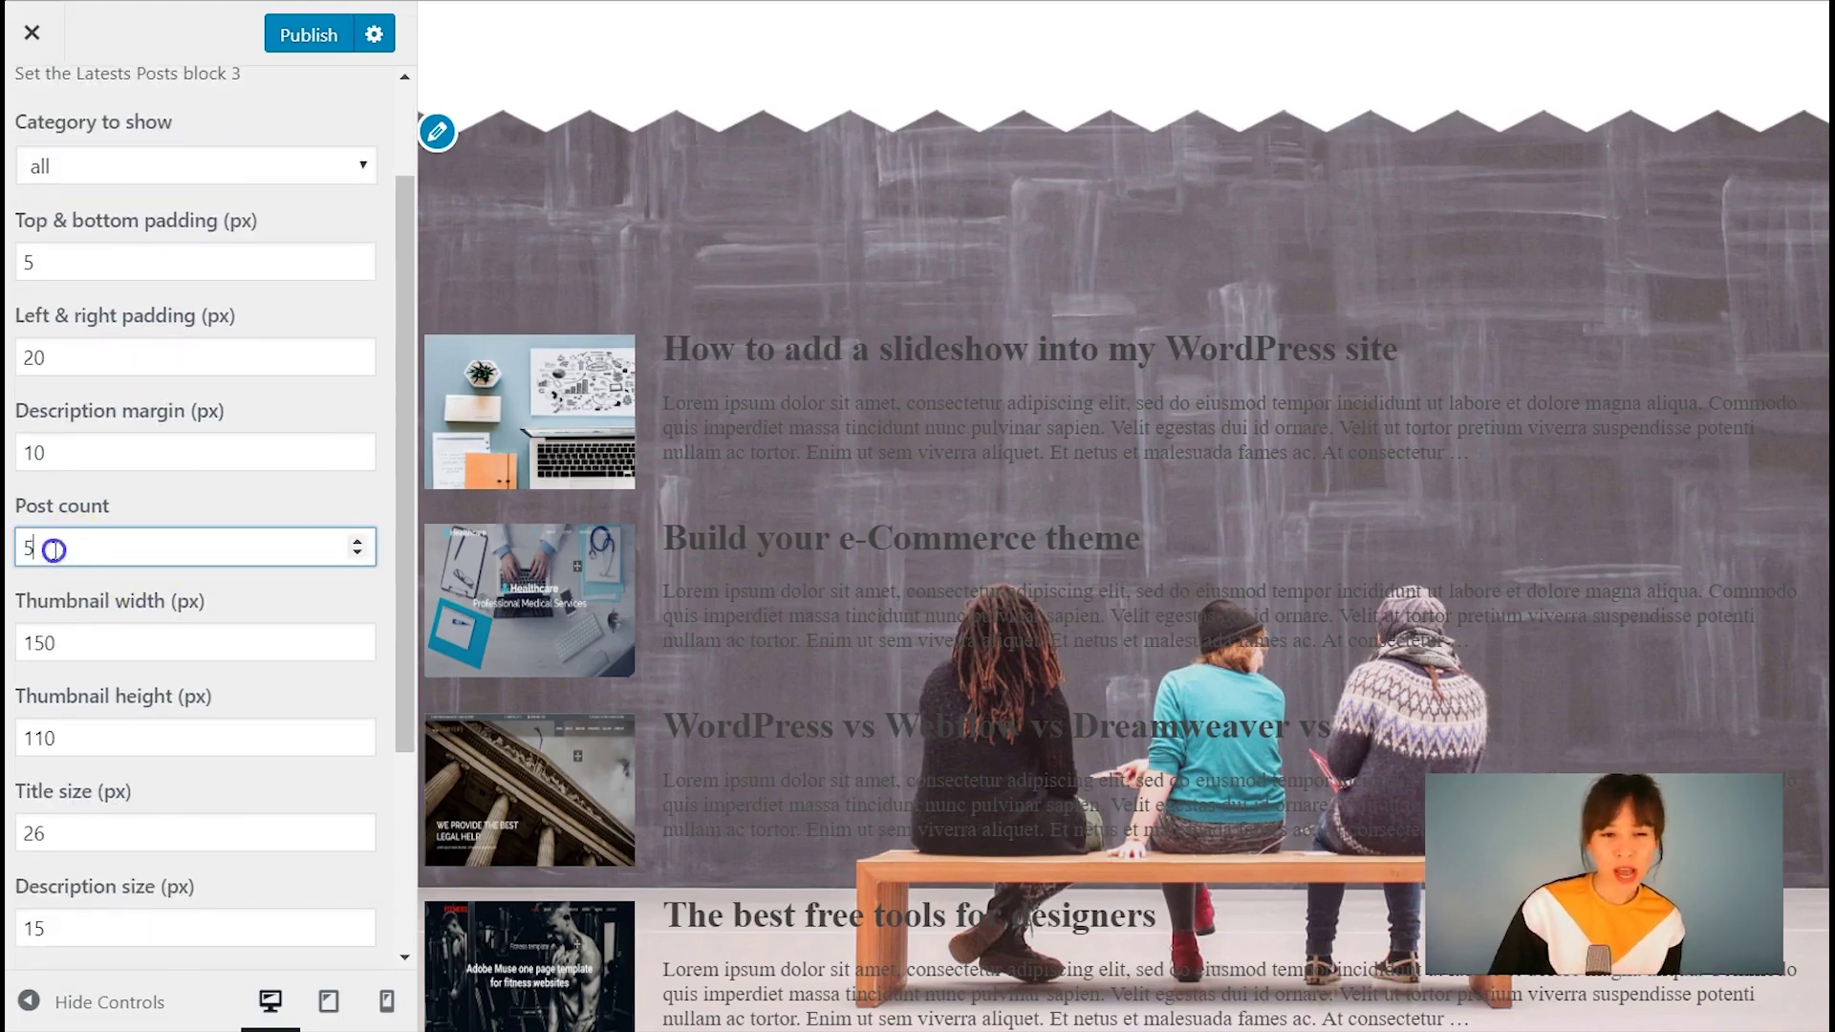
scroll(1094, 520, down, 8)
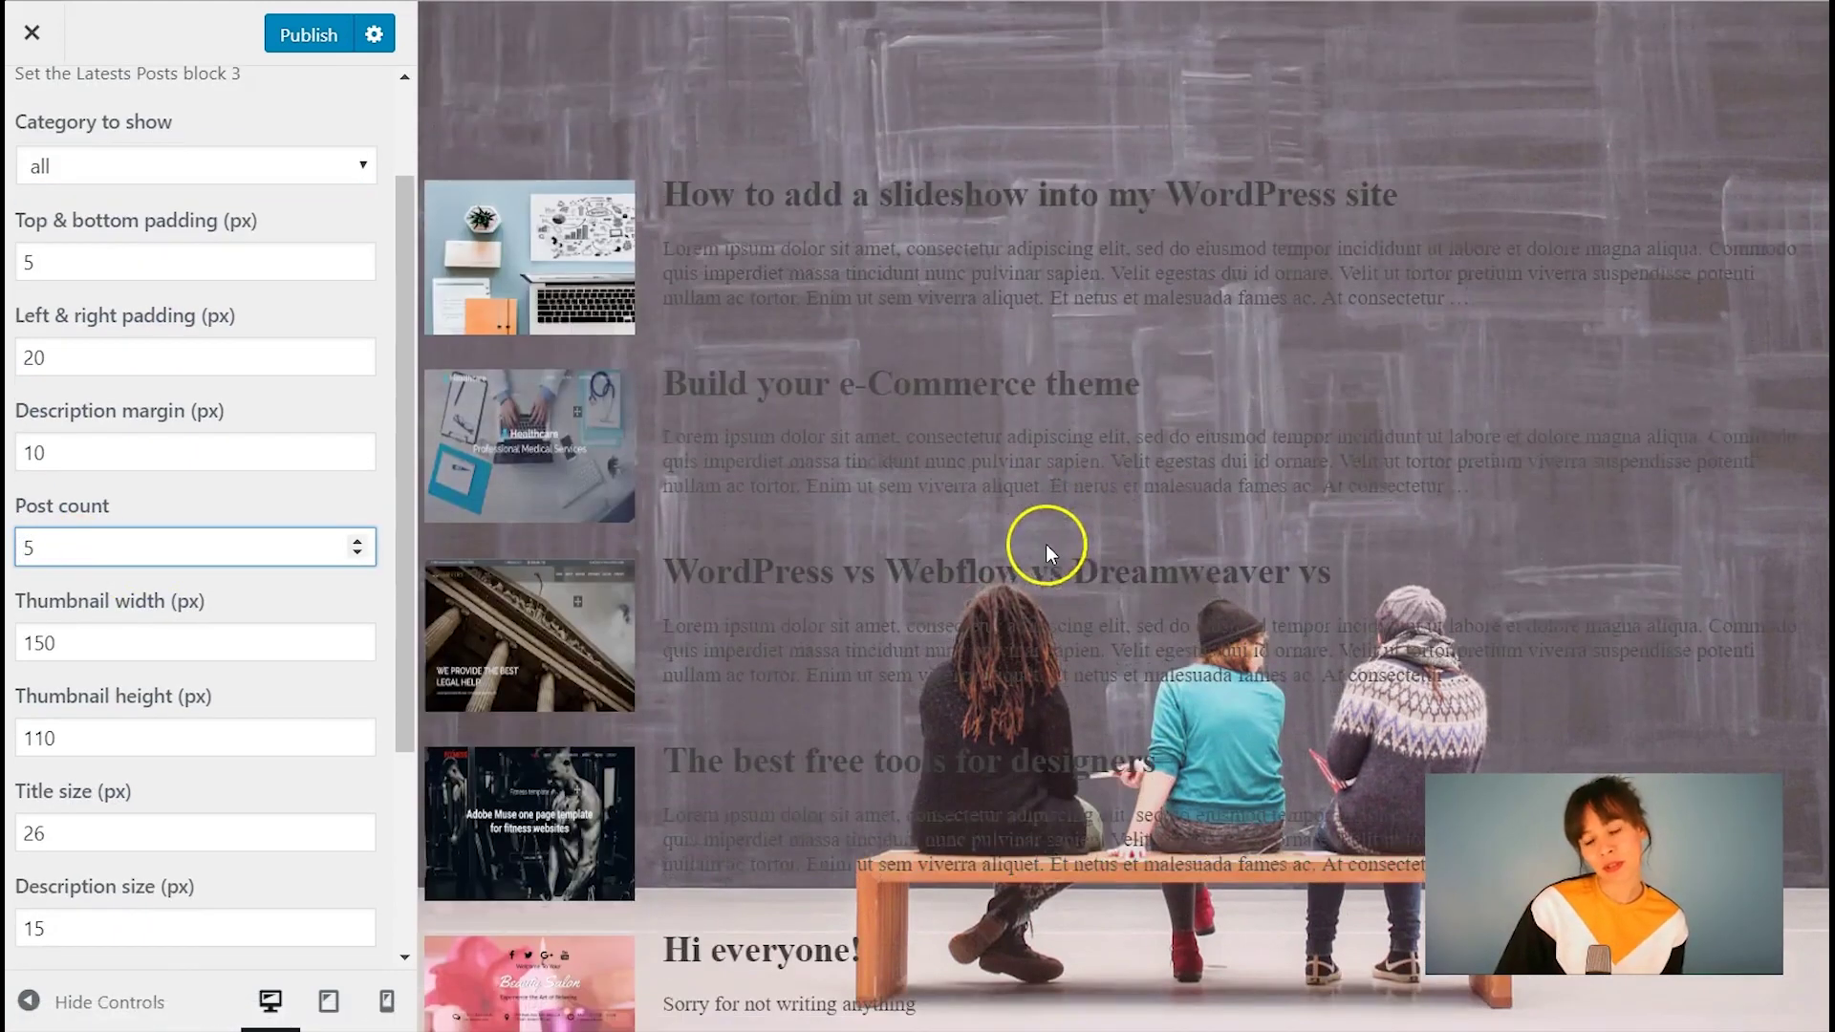
scroll(1027, 547, up, 3)
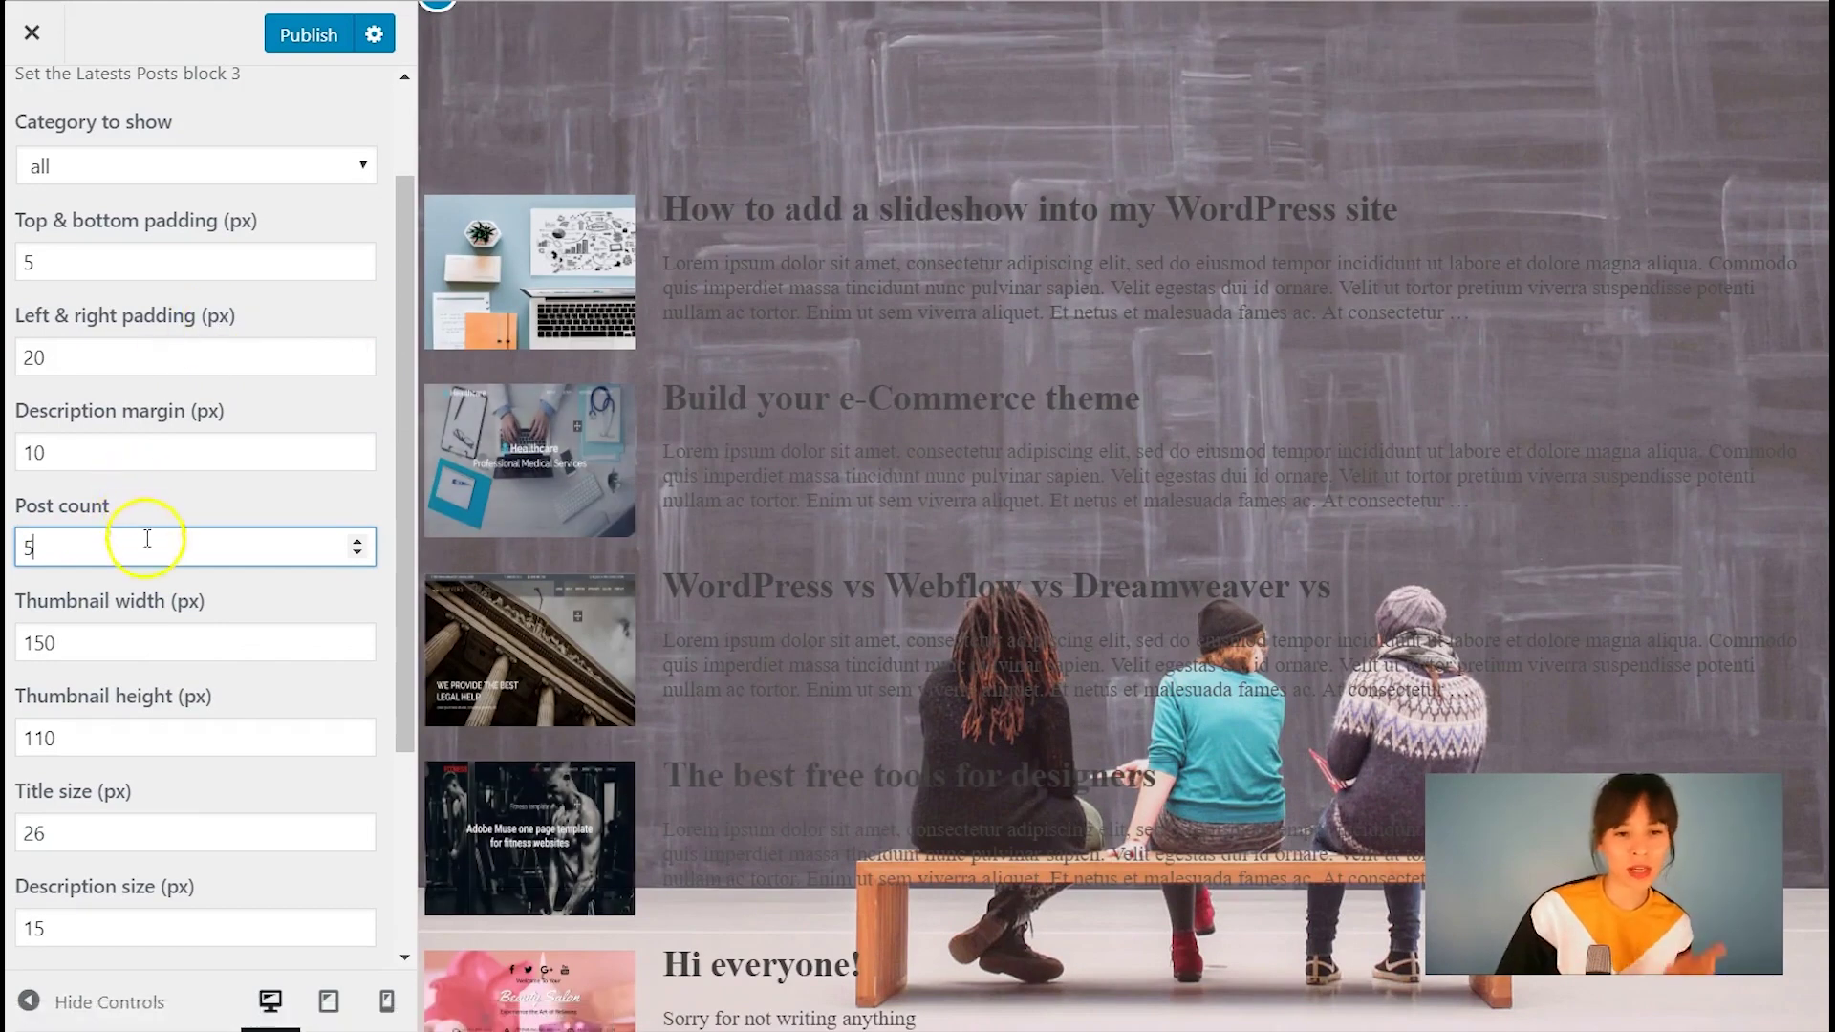
double_click(36, 646)
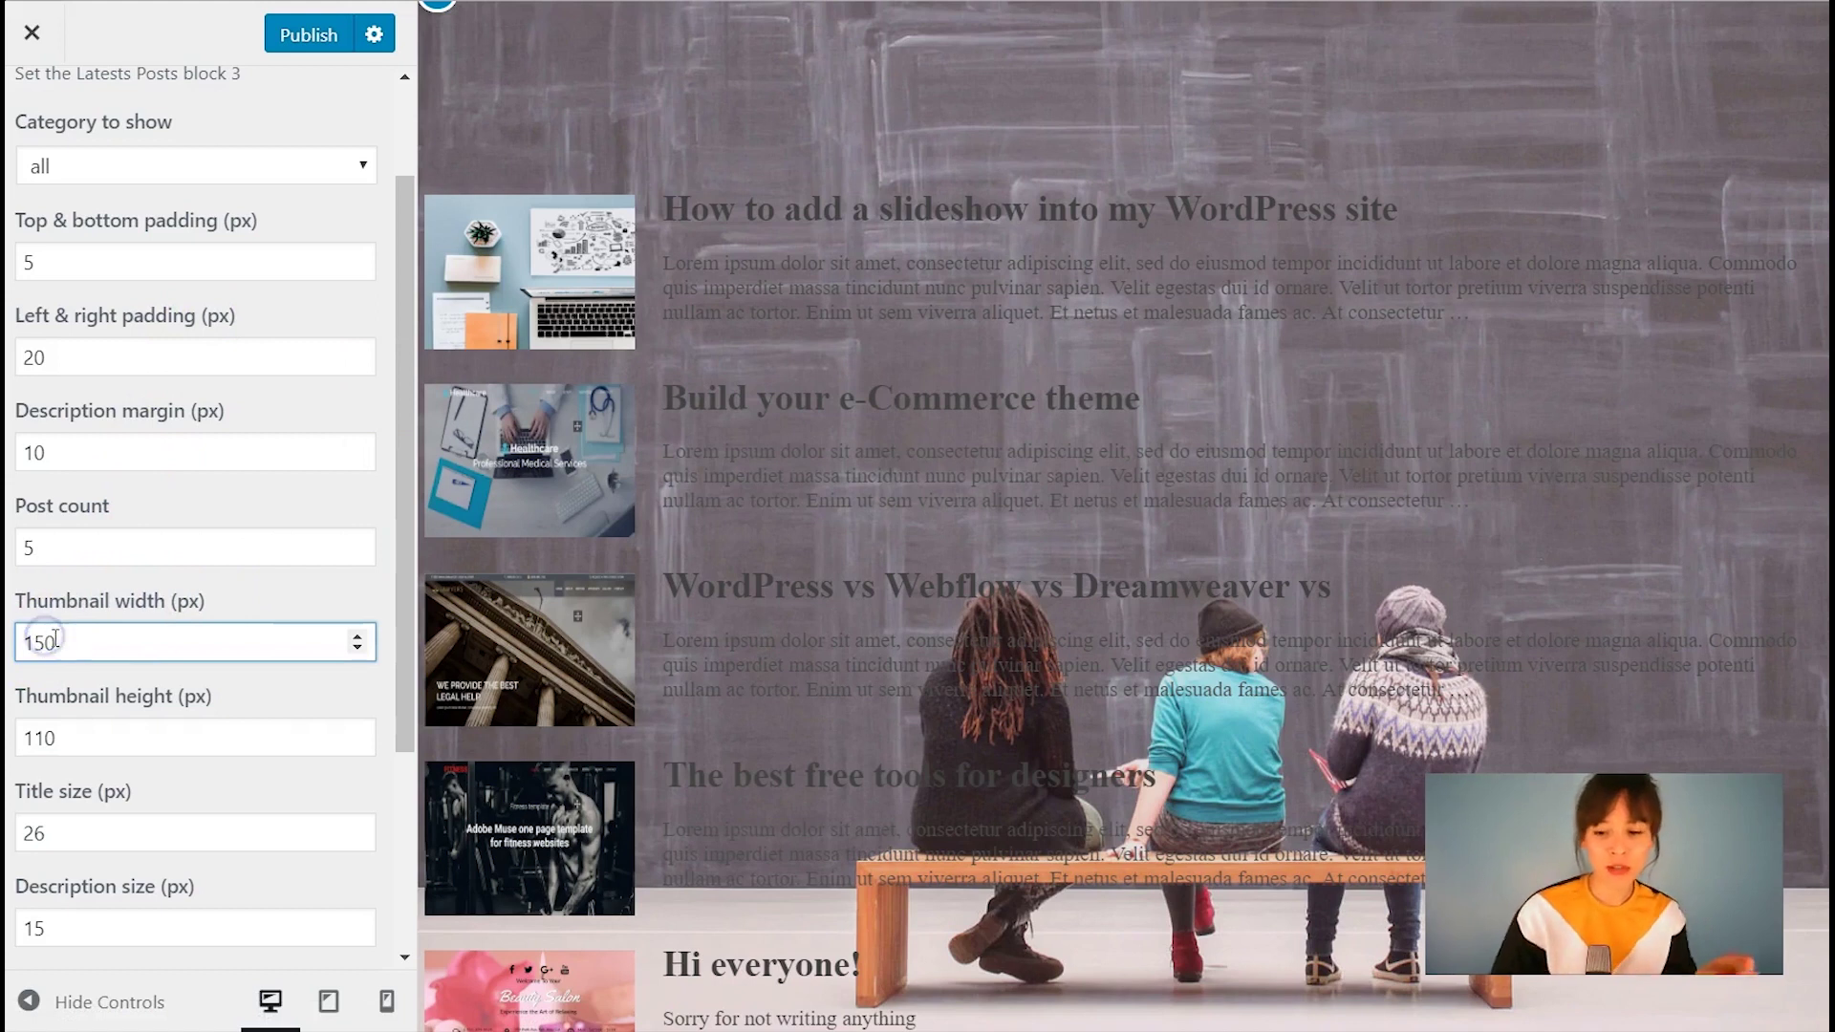
text(160)
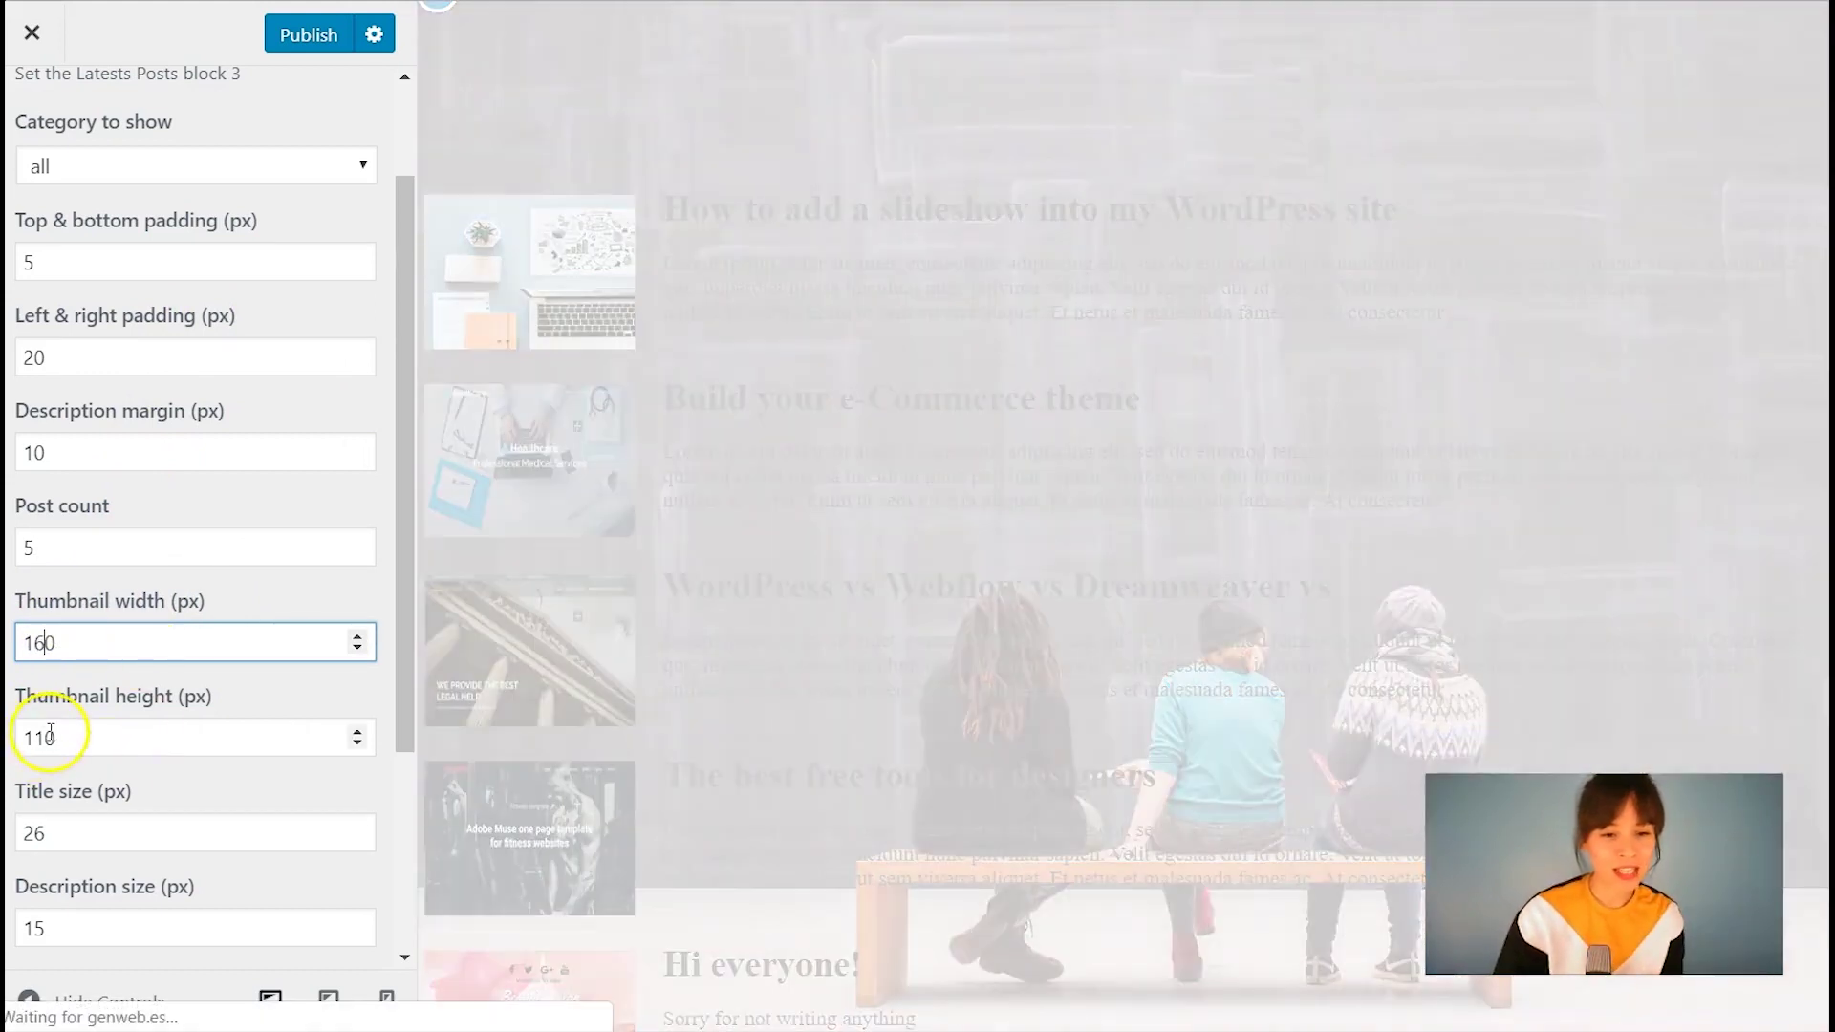
click(48, 732)
text(2)
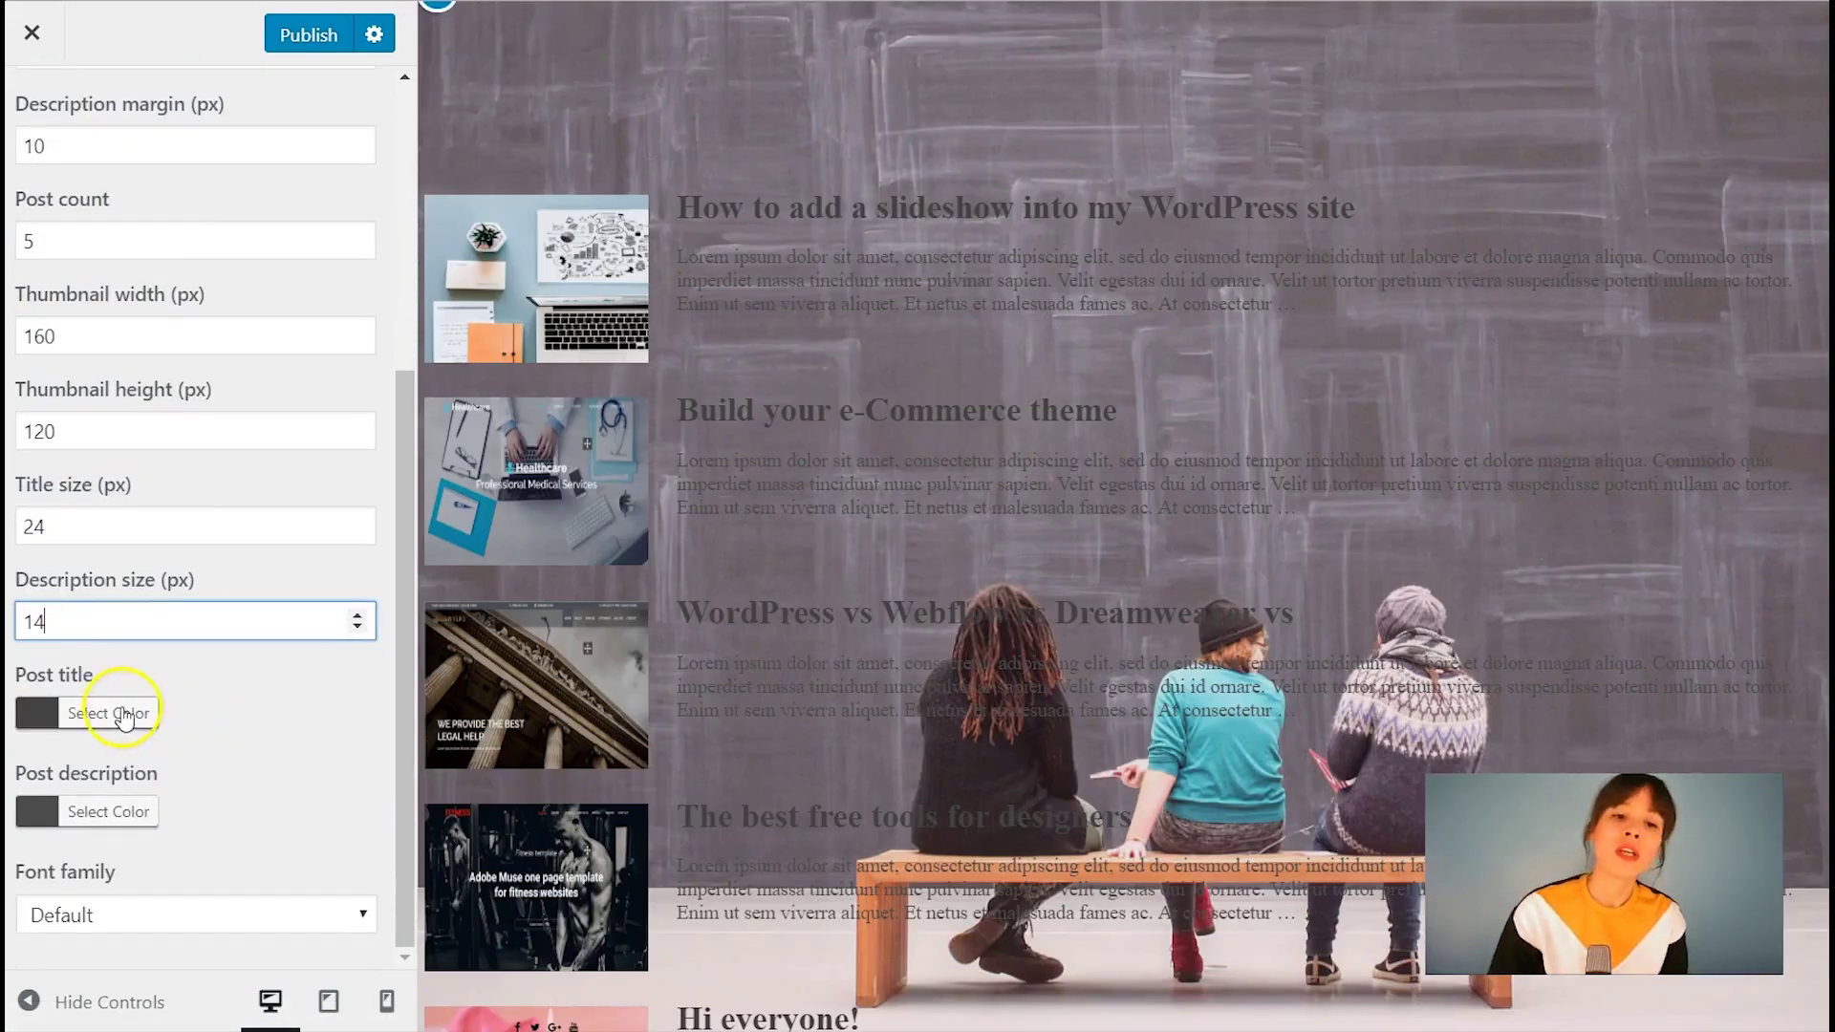
Make Block 3's post titles purple and lighten its descriptions to #d6d6d6
click(123, 713)
scroll(260, 765, down, 3)
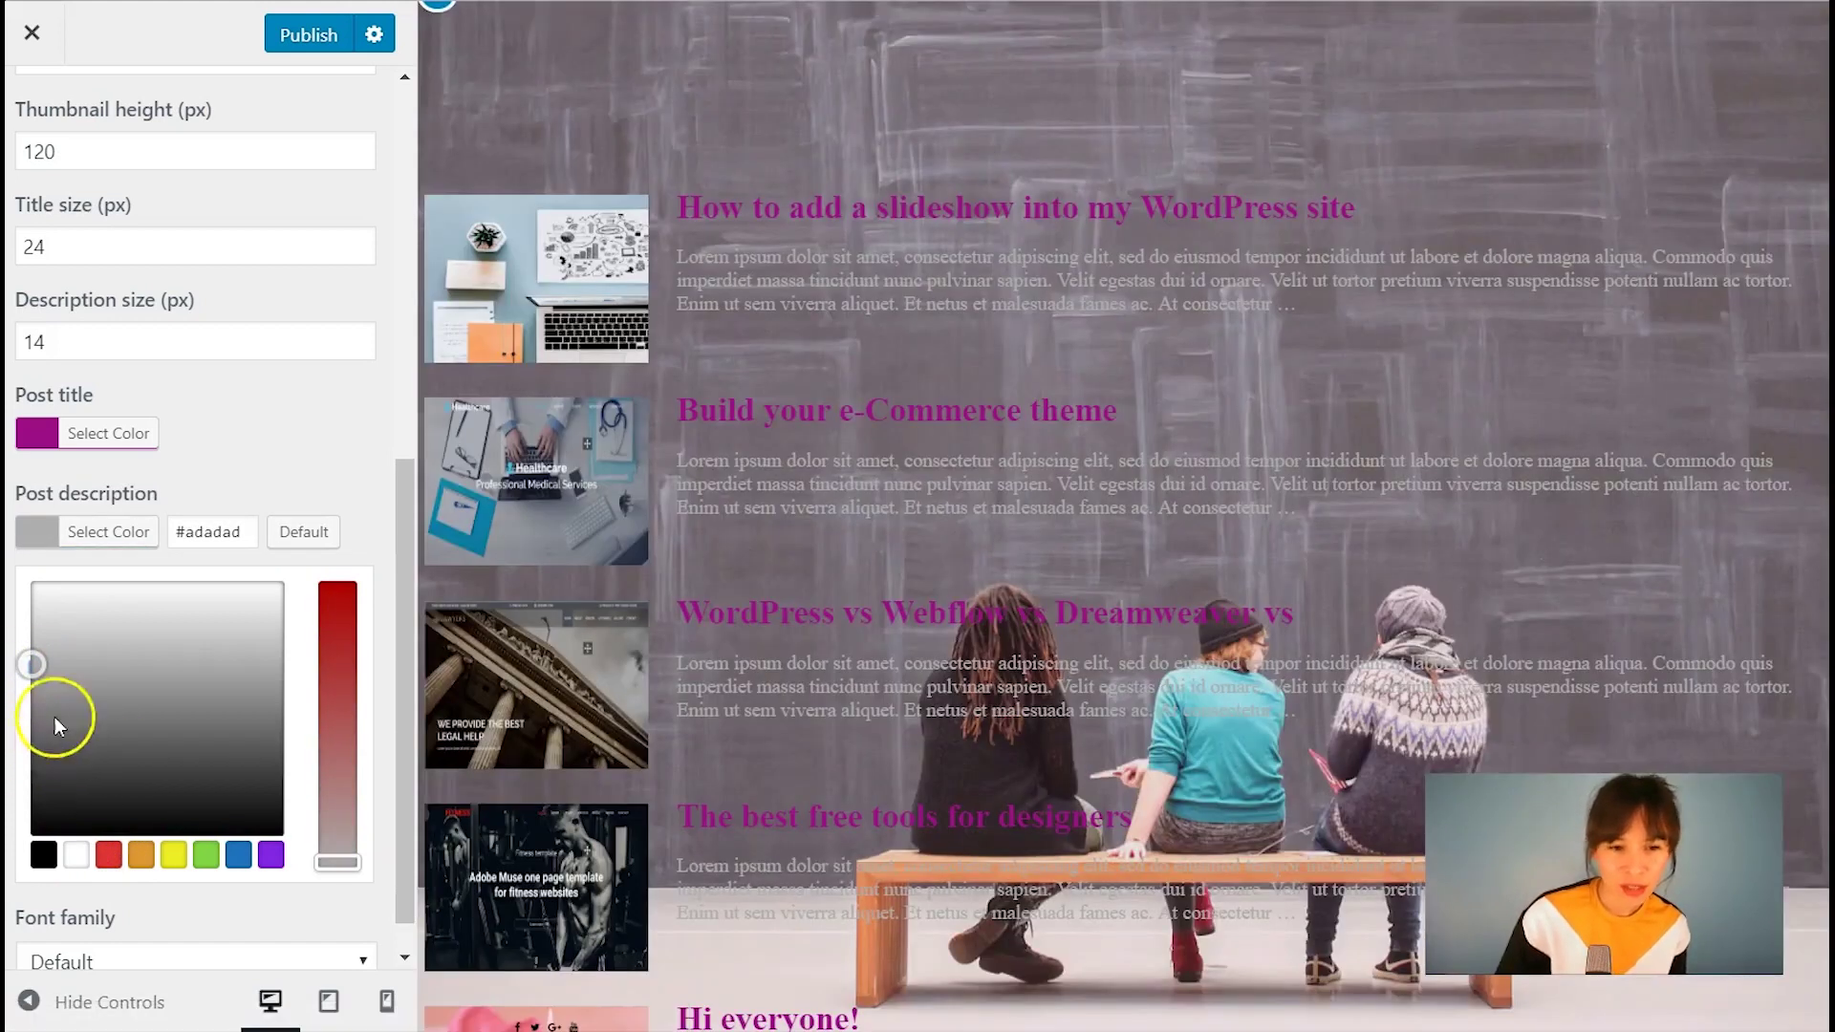
drag(41, 659, 84, 628)
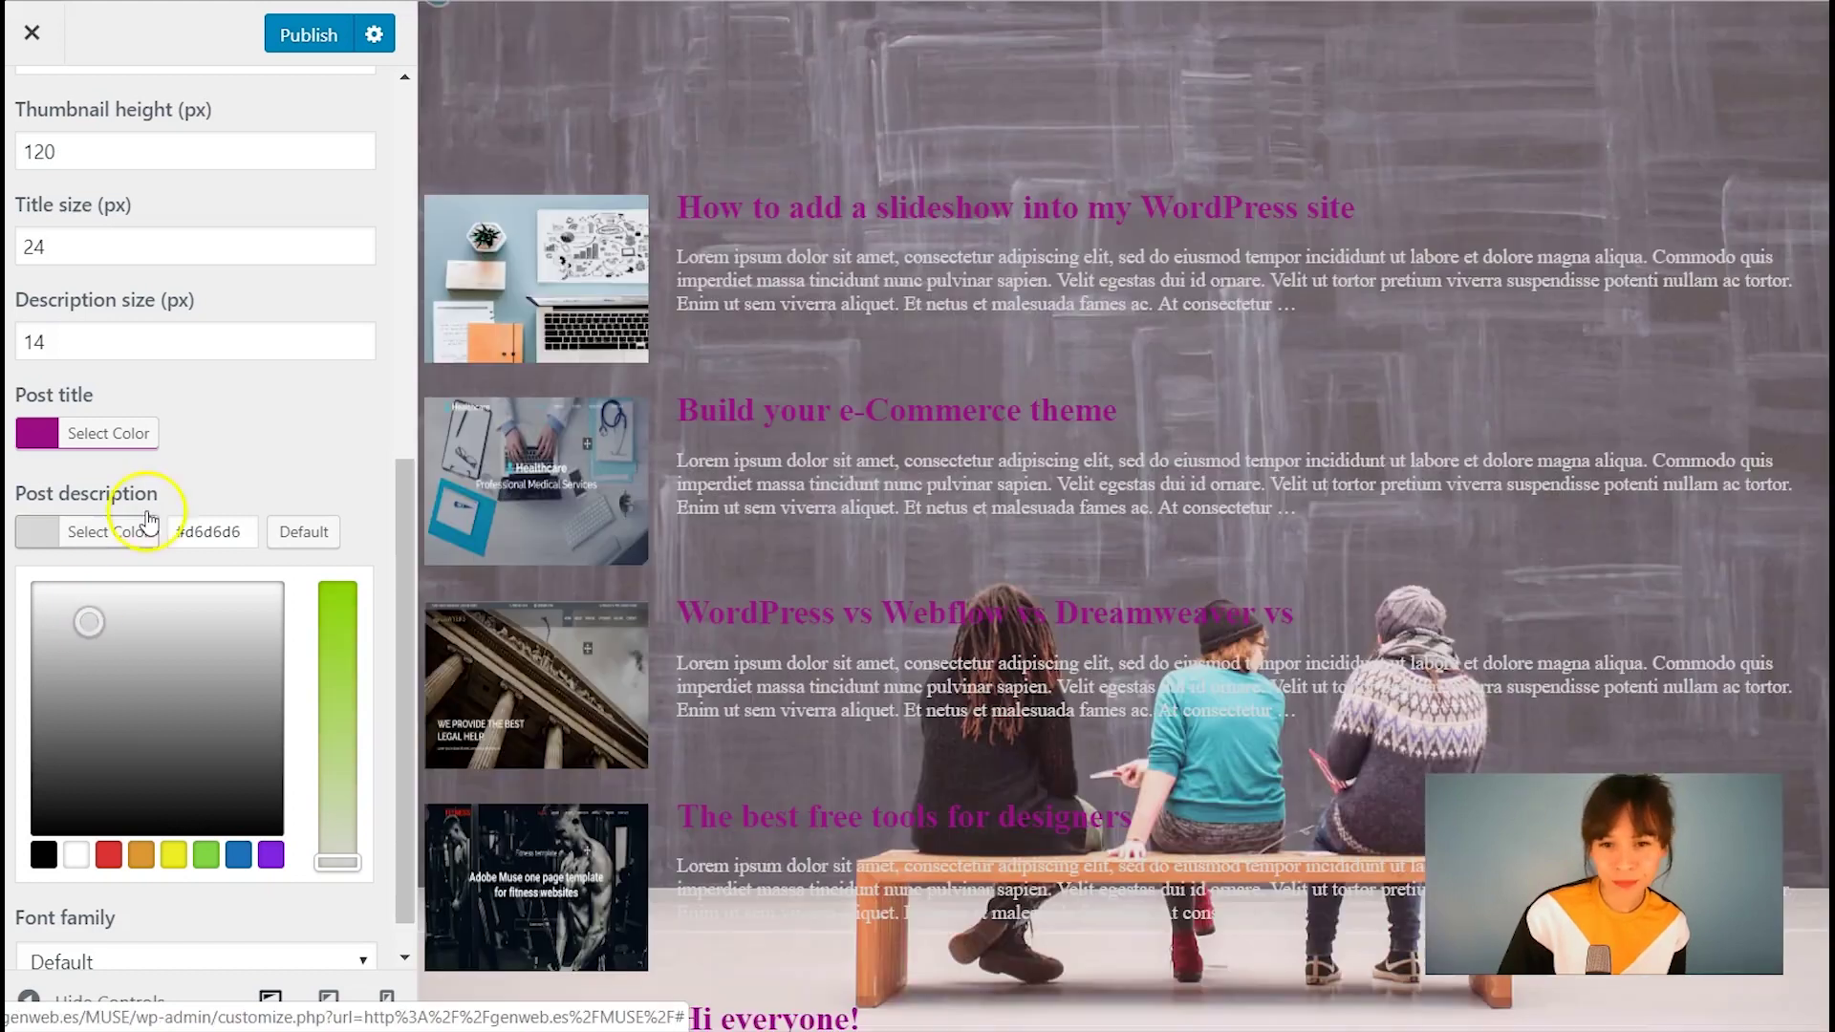
scroll(339, 402, down, 1)
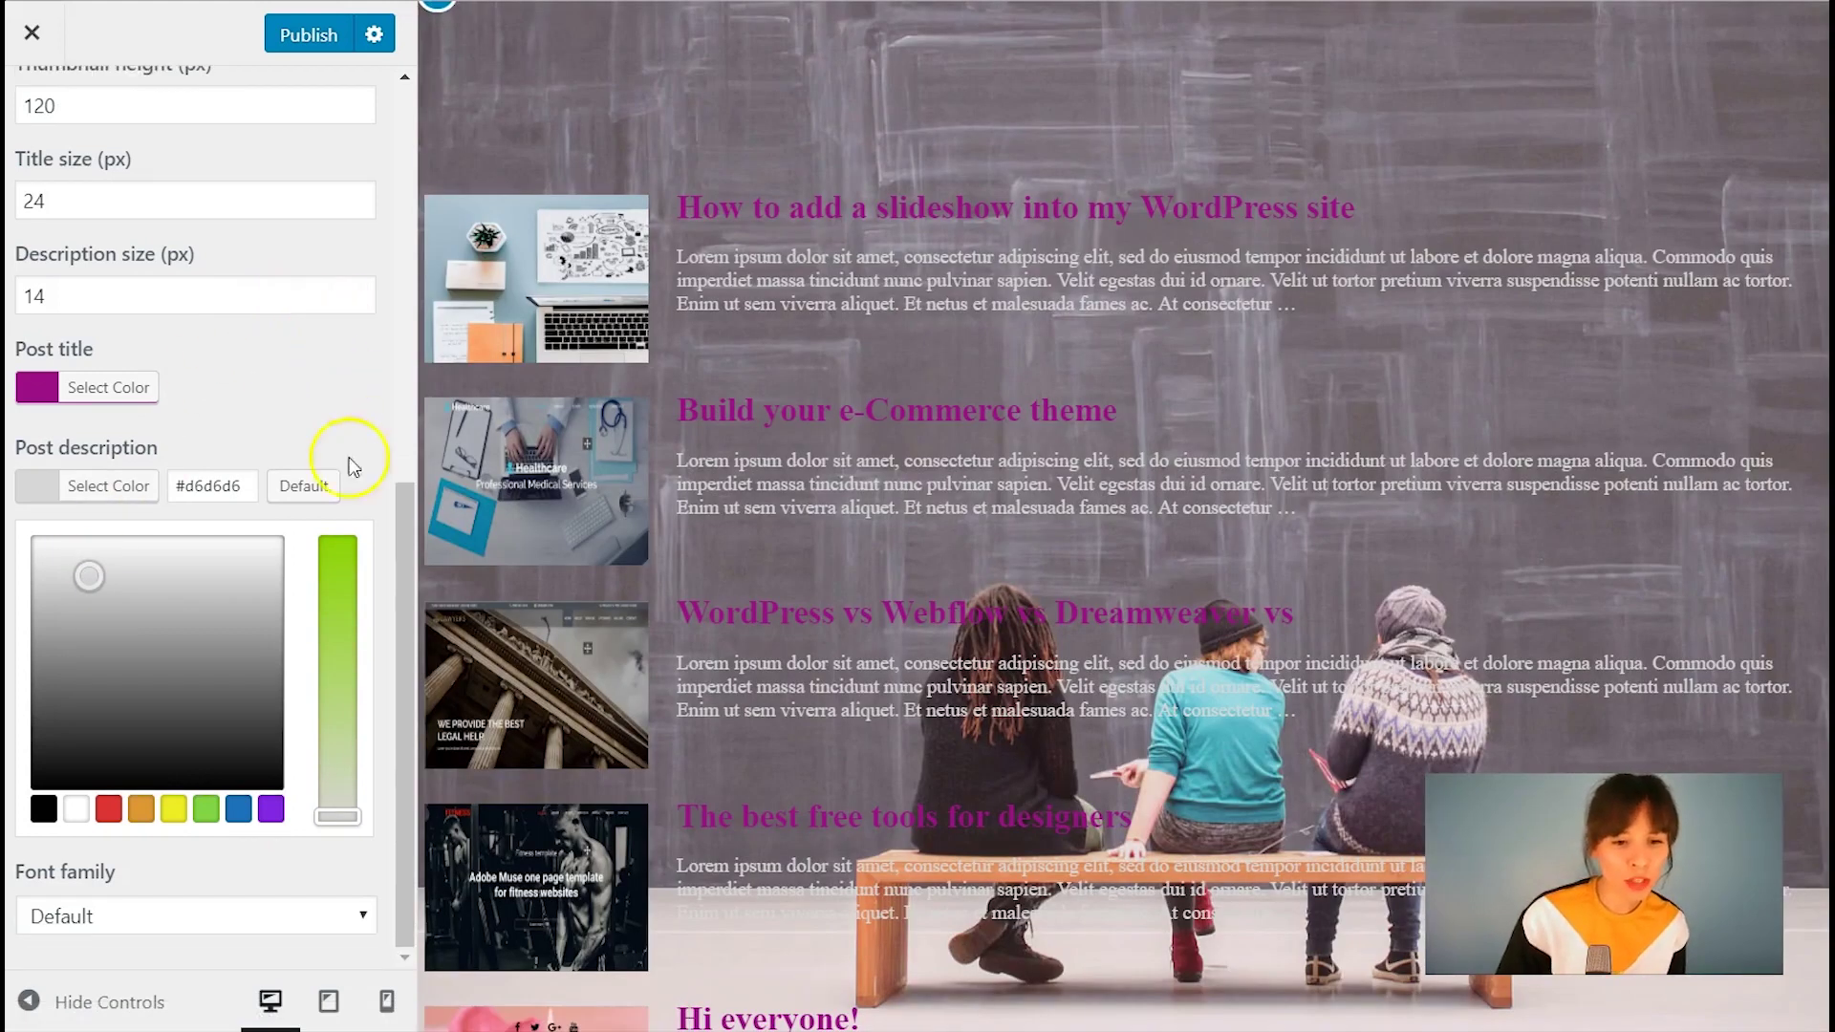
Set the third posts block's font to Arimo
click(320, 922)
click(247, 743)
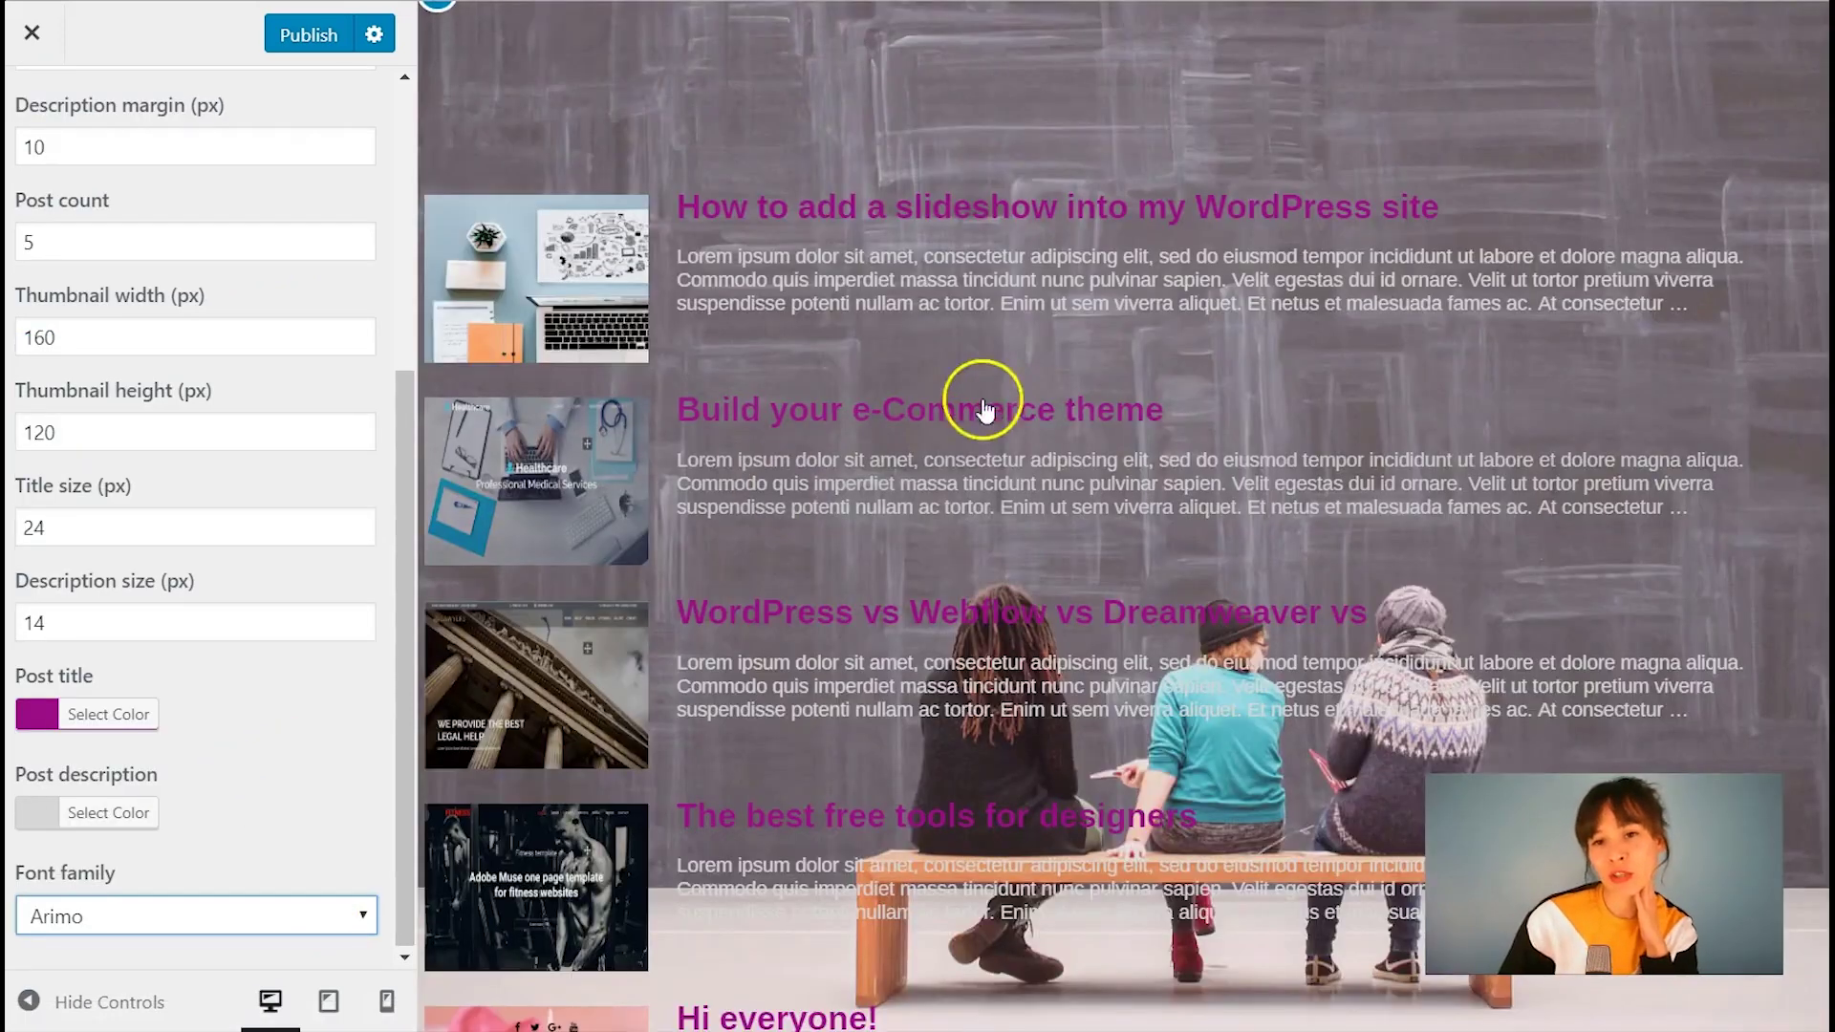
scroll(1216, 443, down, 5)
scroll(1229, 459, up, 3)
scroll(1223, 462, up, 2)
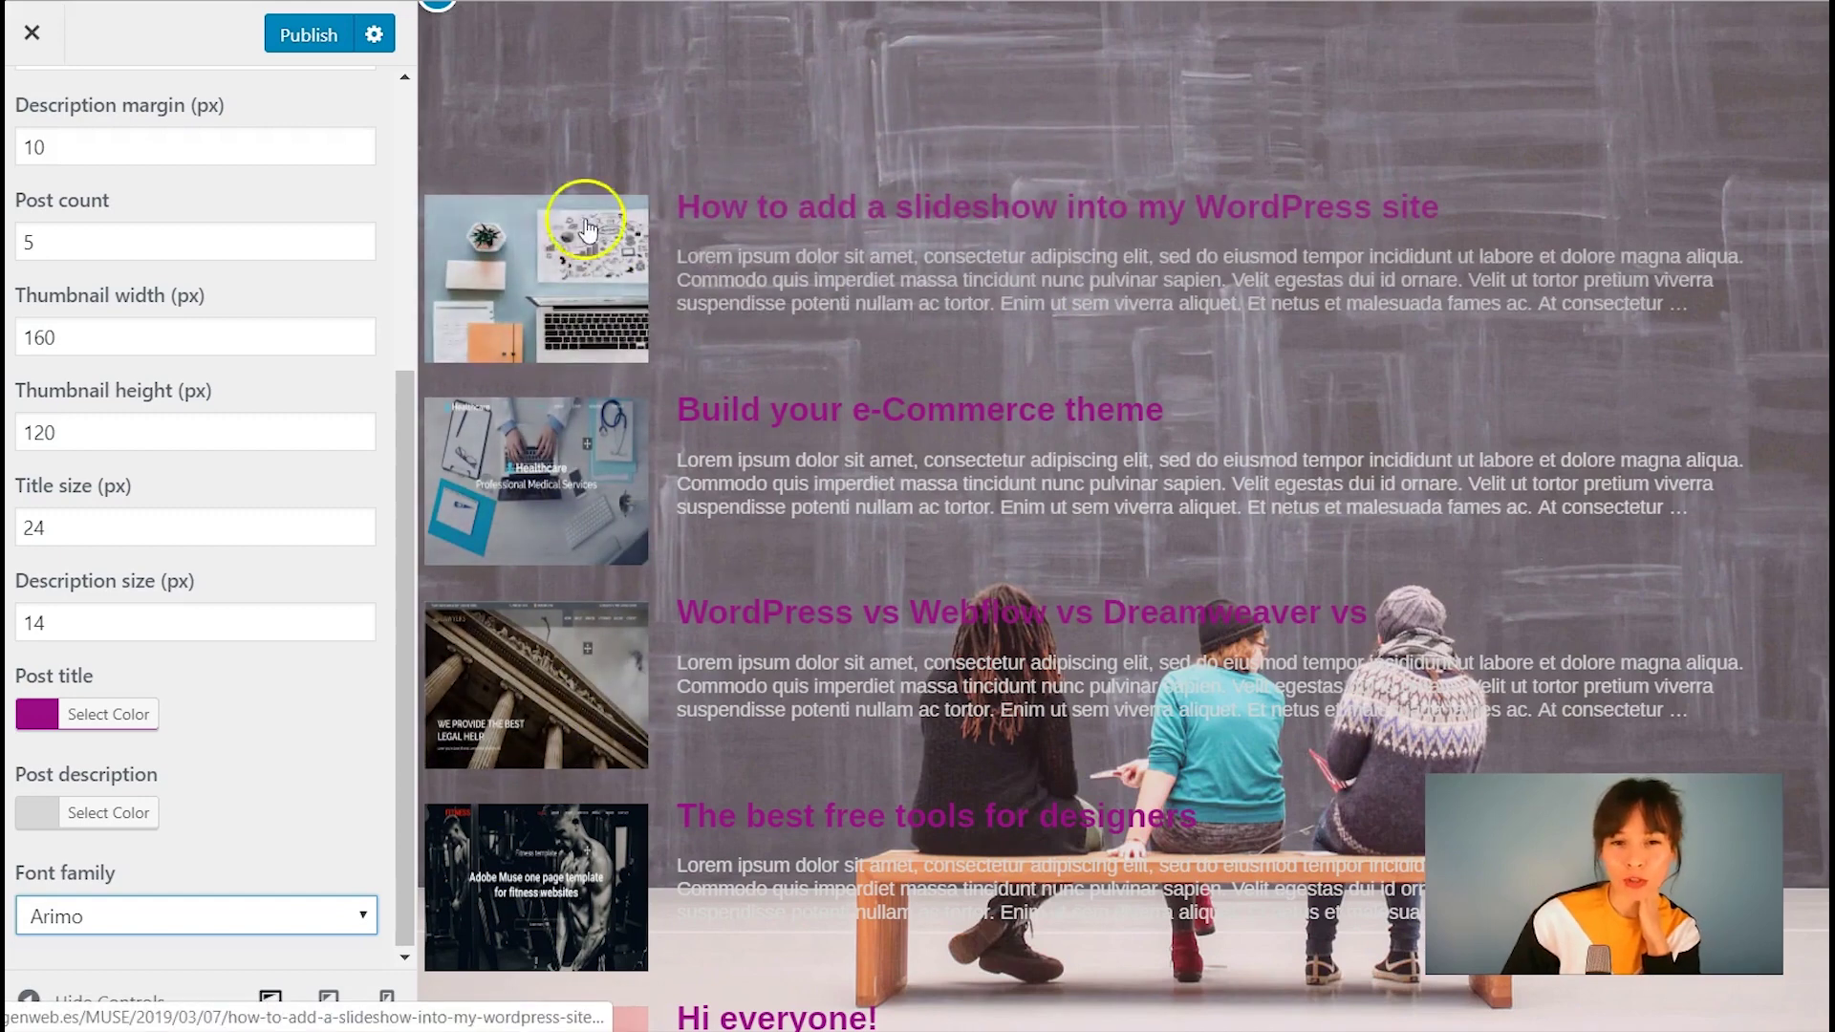
Publish the Block 3 changes and close the Customizer
scroll(594, 736, down, 7)
scroll(606, 745, up, 6)
scroll(606, 743, up, 3)
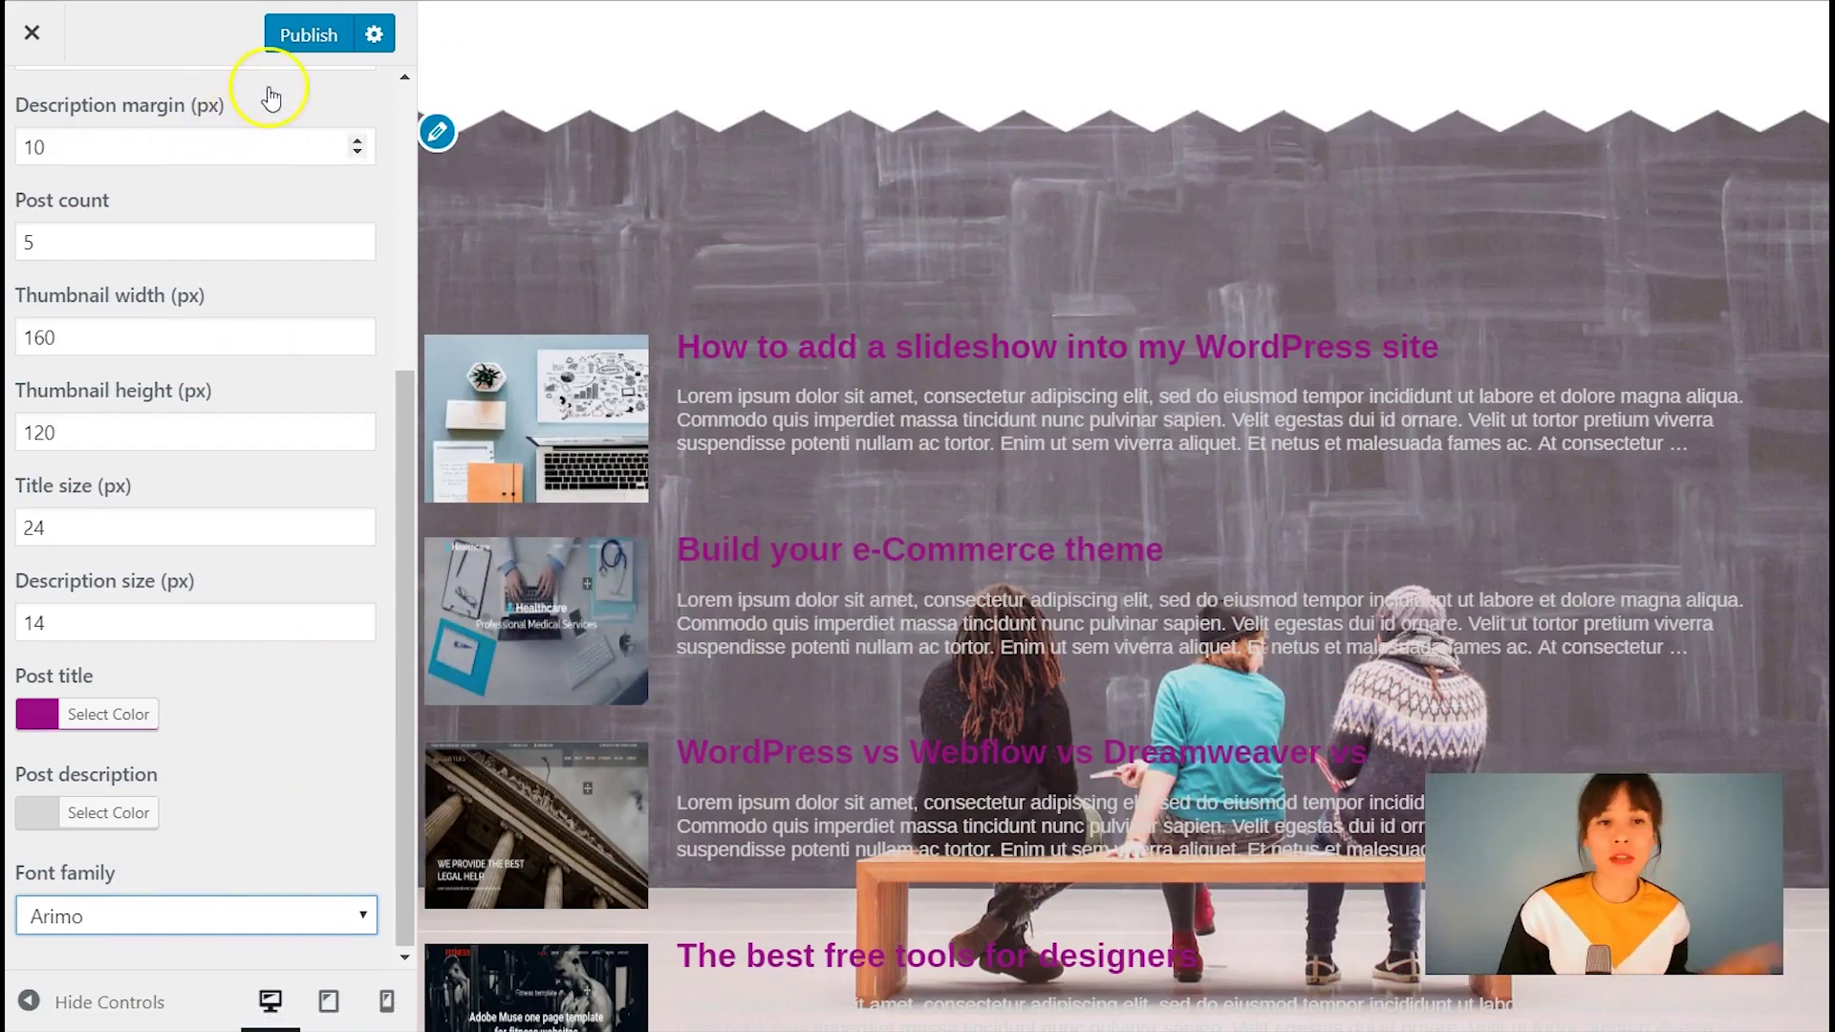
click(293, 38)
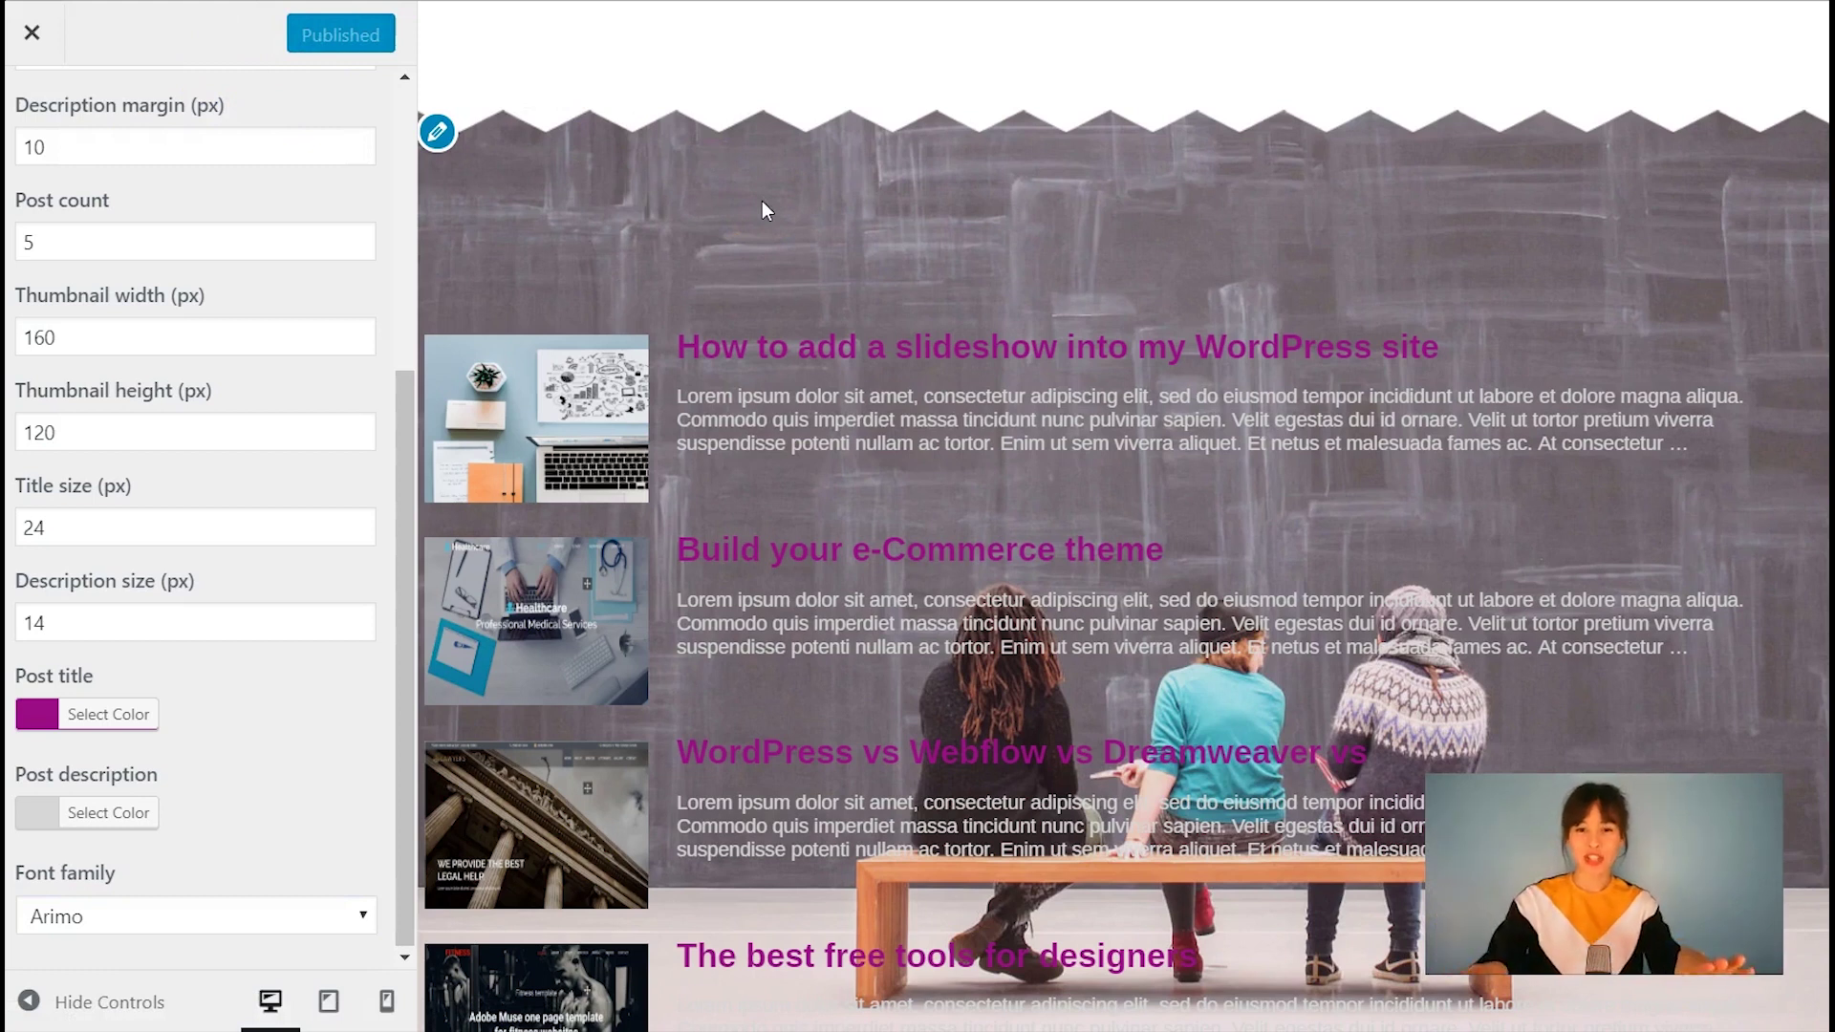
click(31, 33)
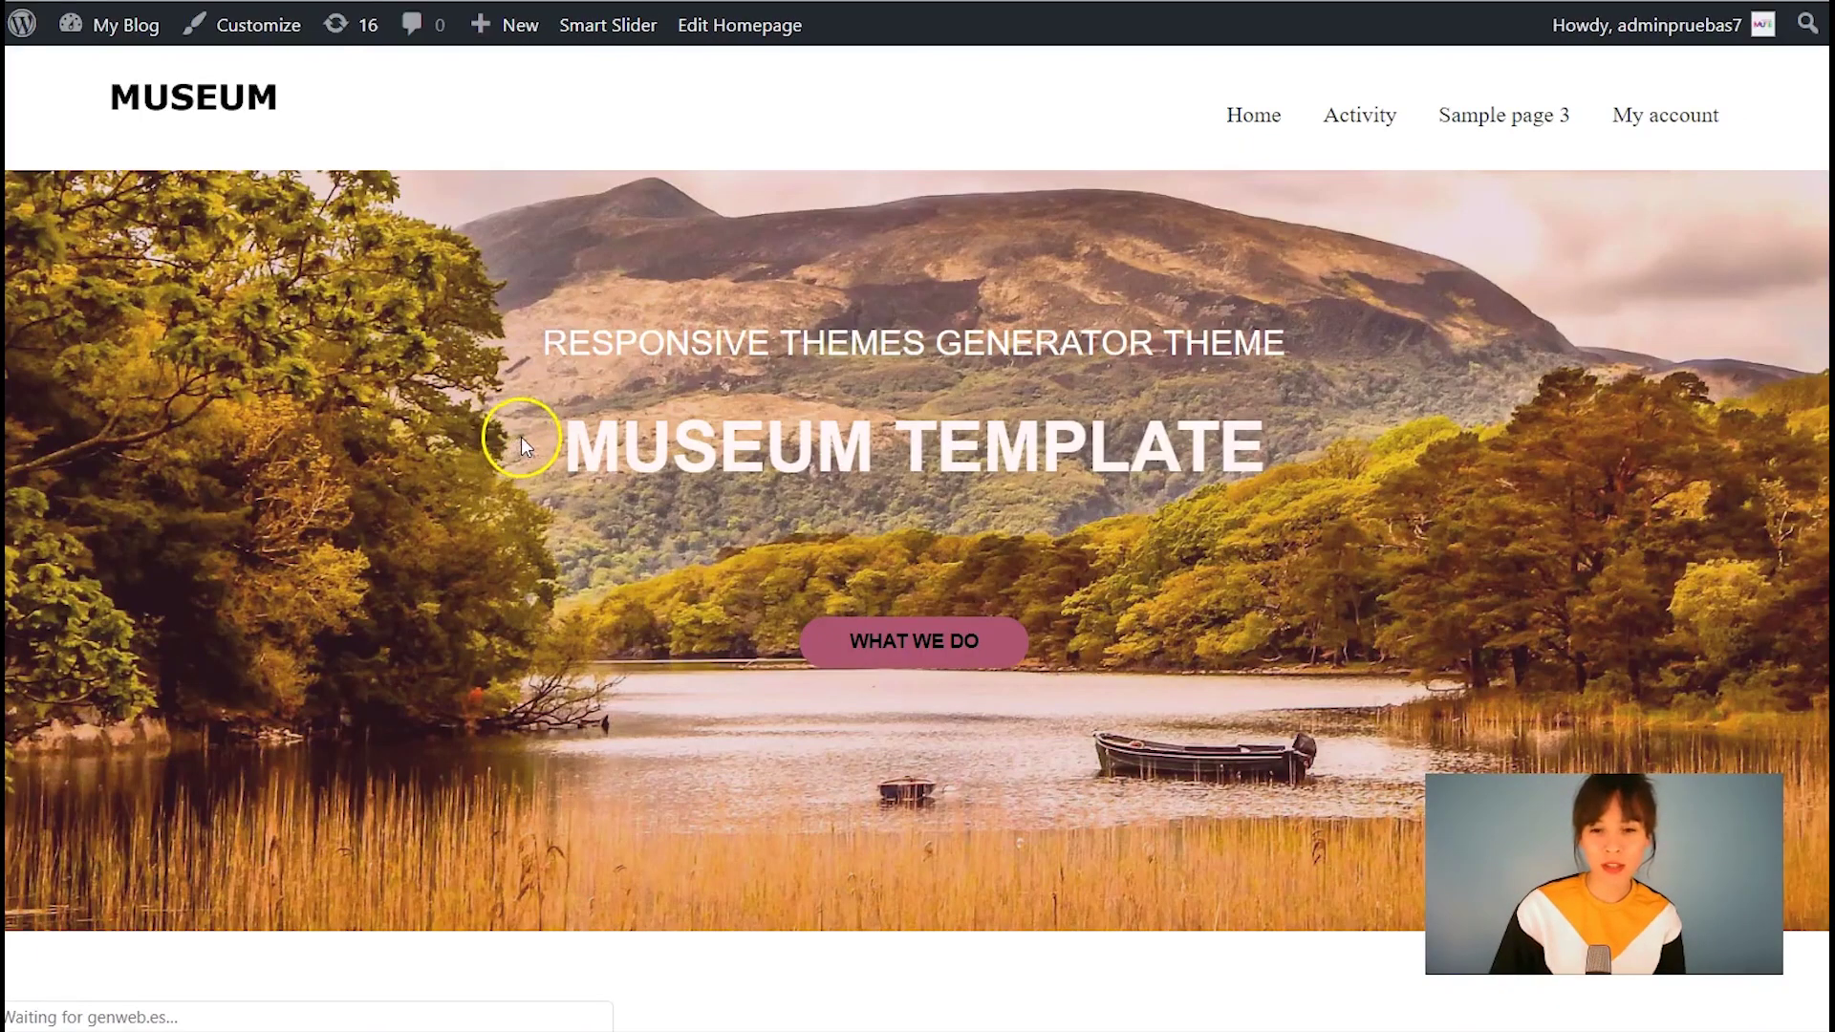
Scroll the live homepage to check the posts' purple titles and gray descriptions
scroll(885, 271, down, 10)
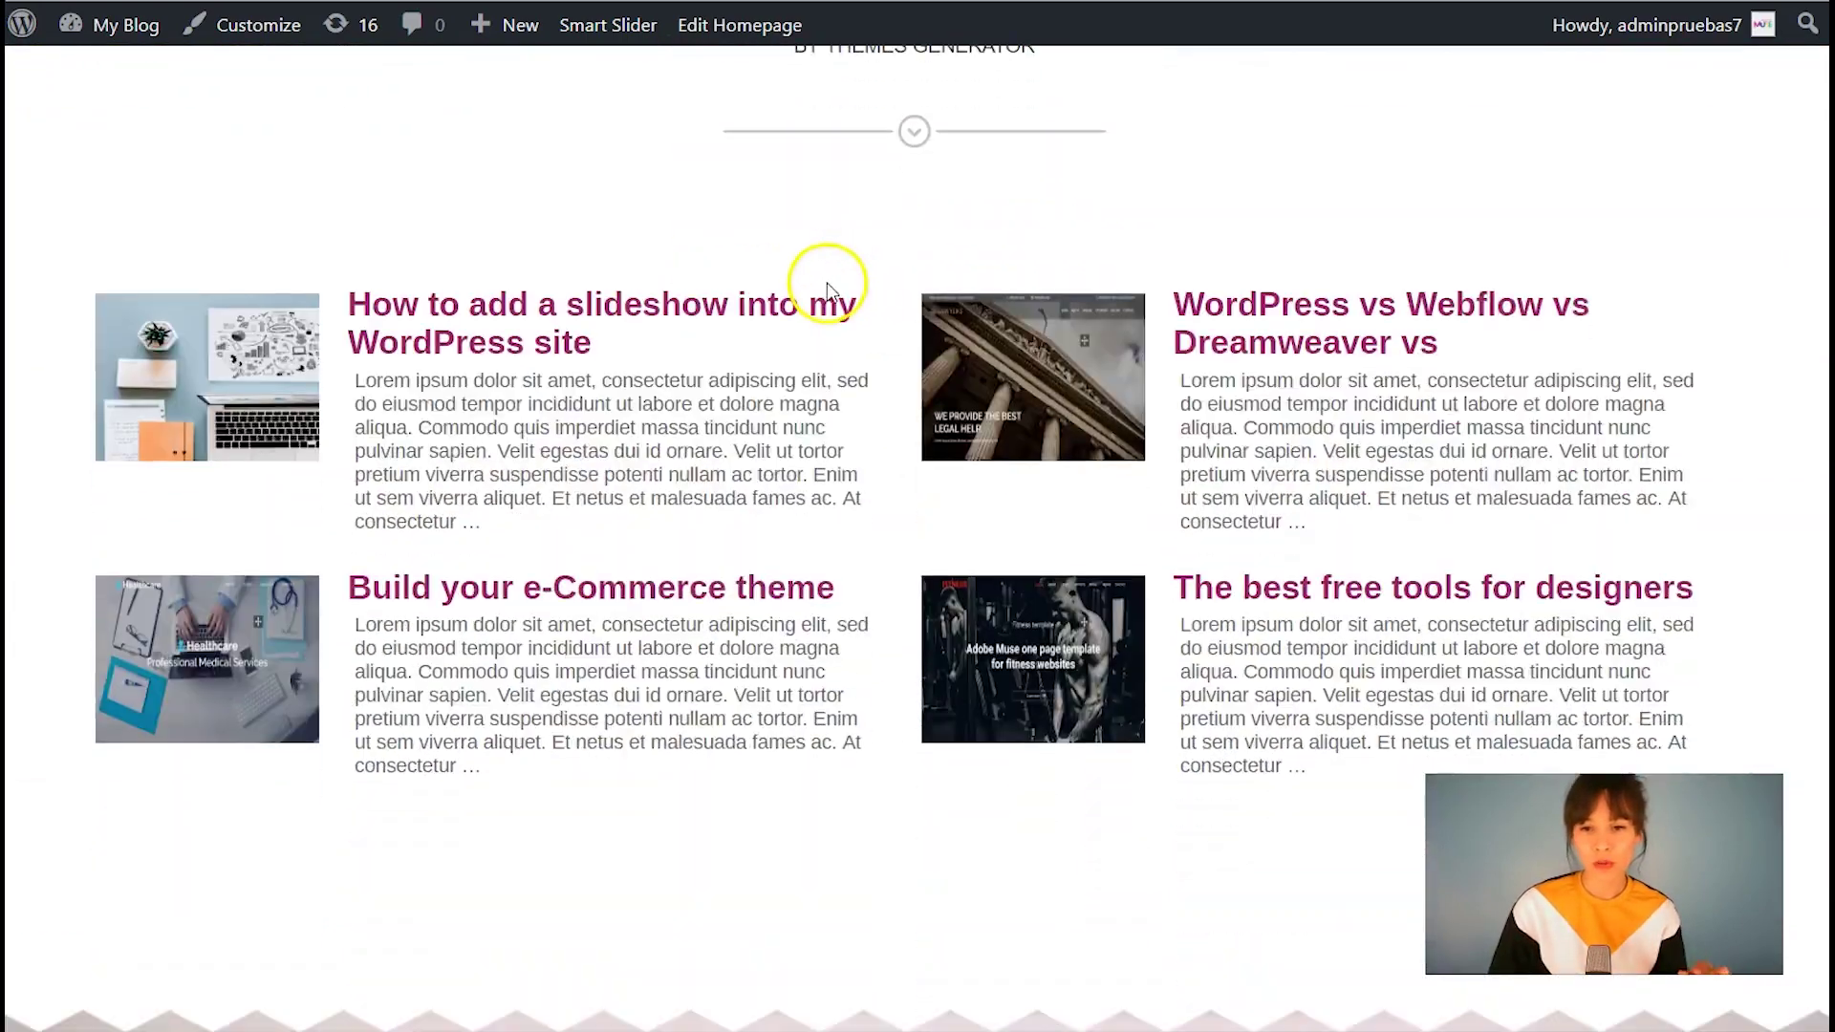
scroll(789, 841, down, 10)
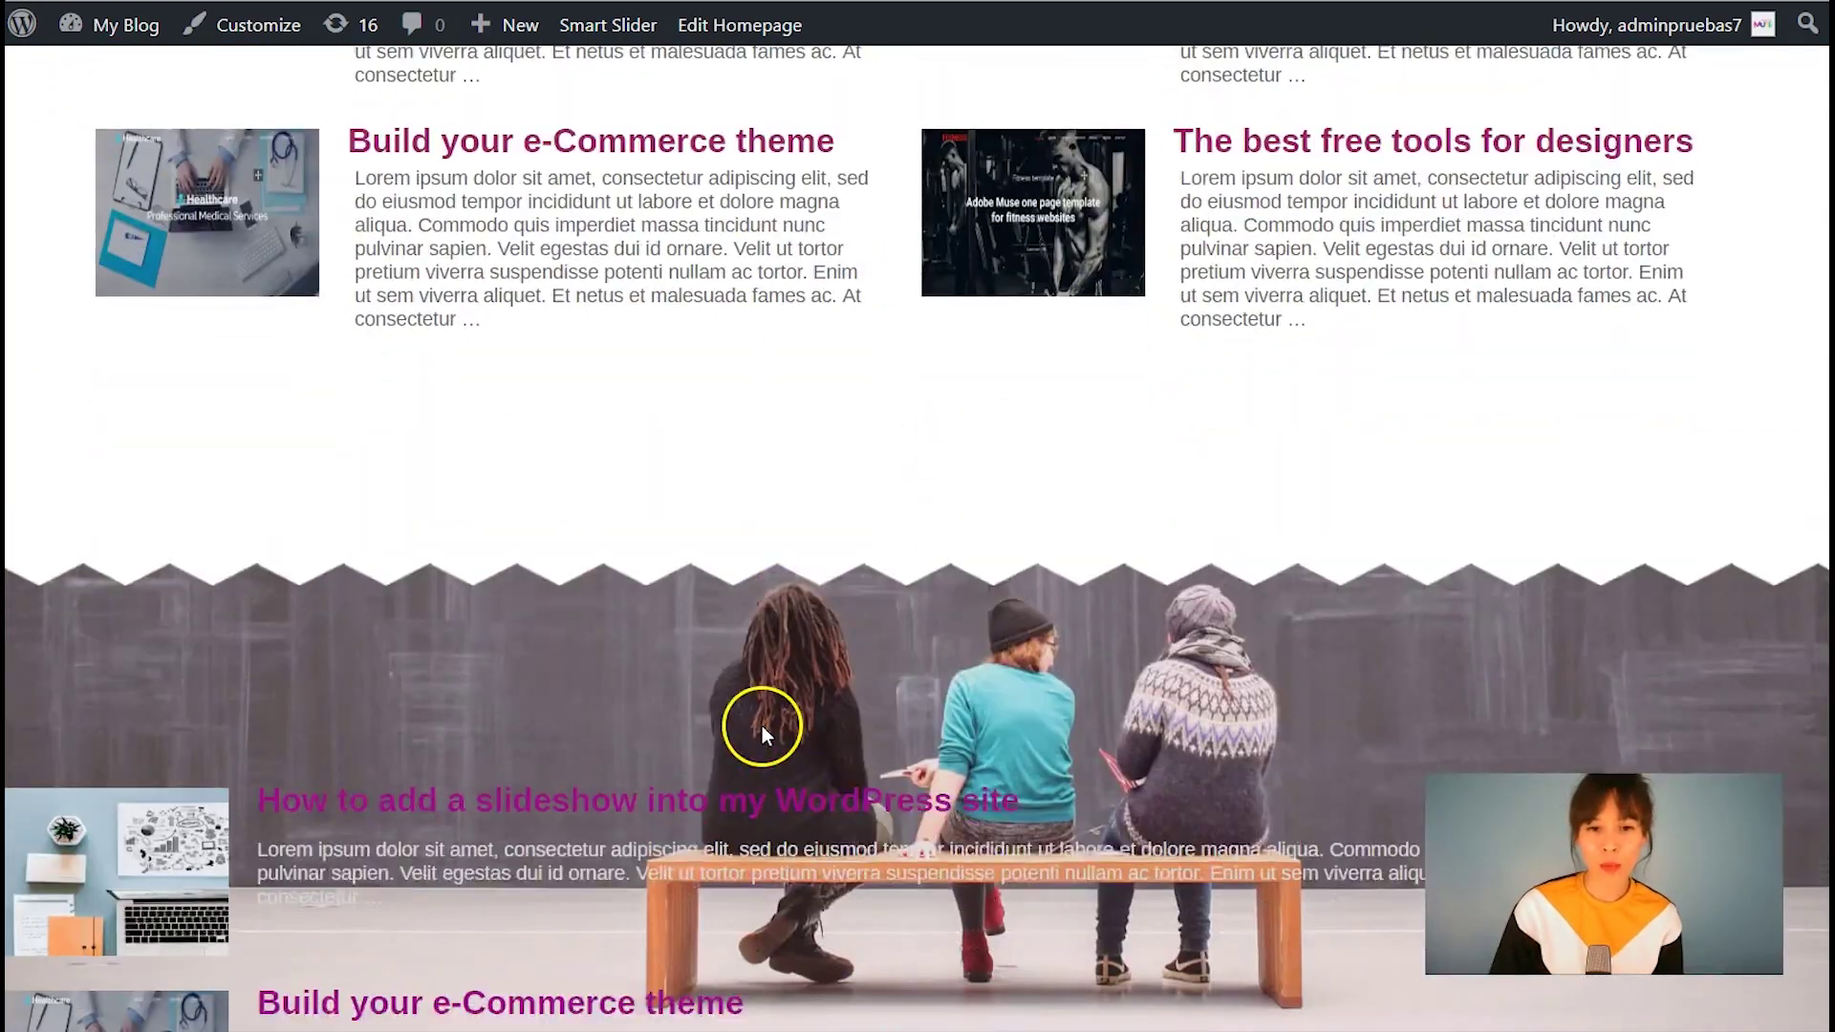
scroll(733, 234, down, 3)
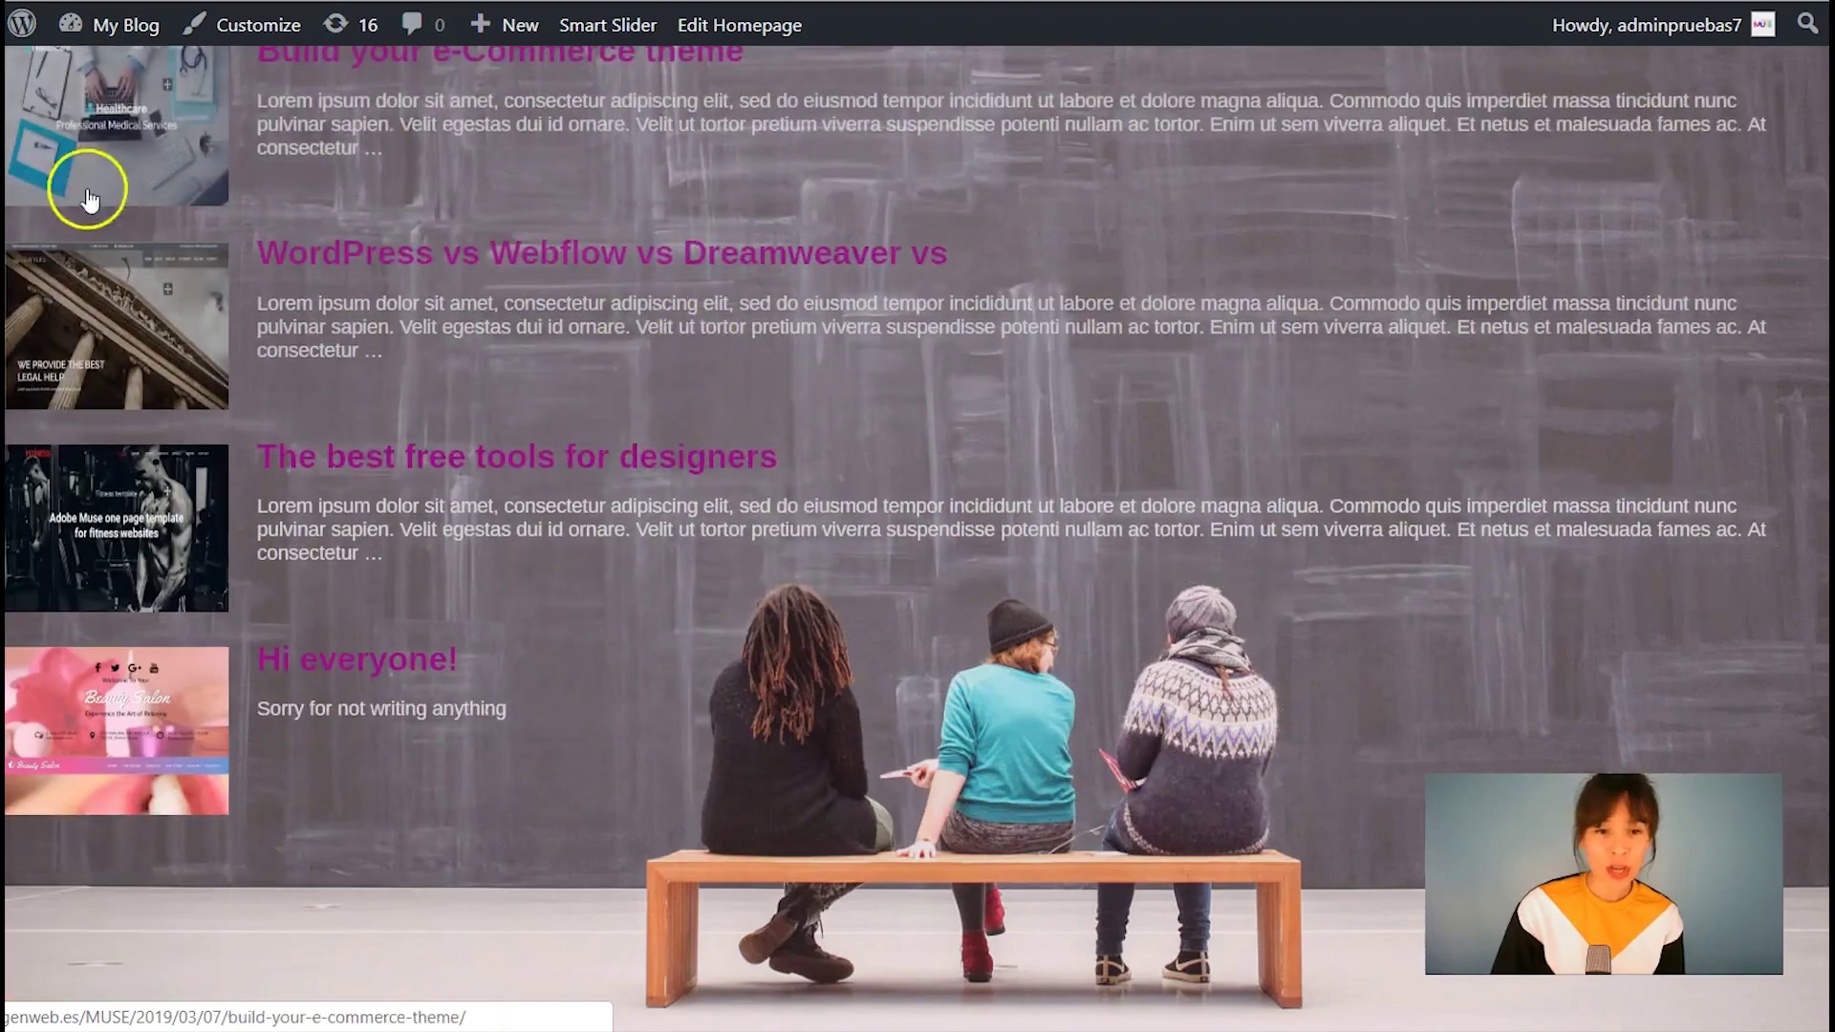
scroll(886, 596, up, 4)
scroll(884, 606, down, 5)
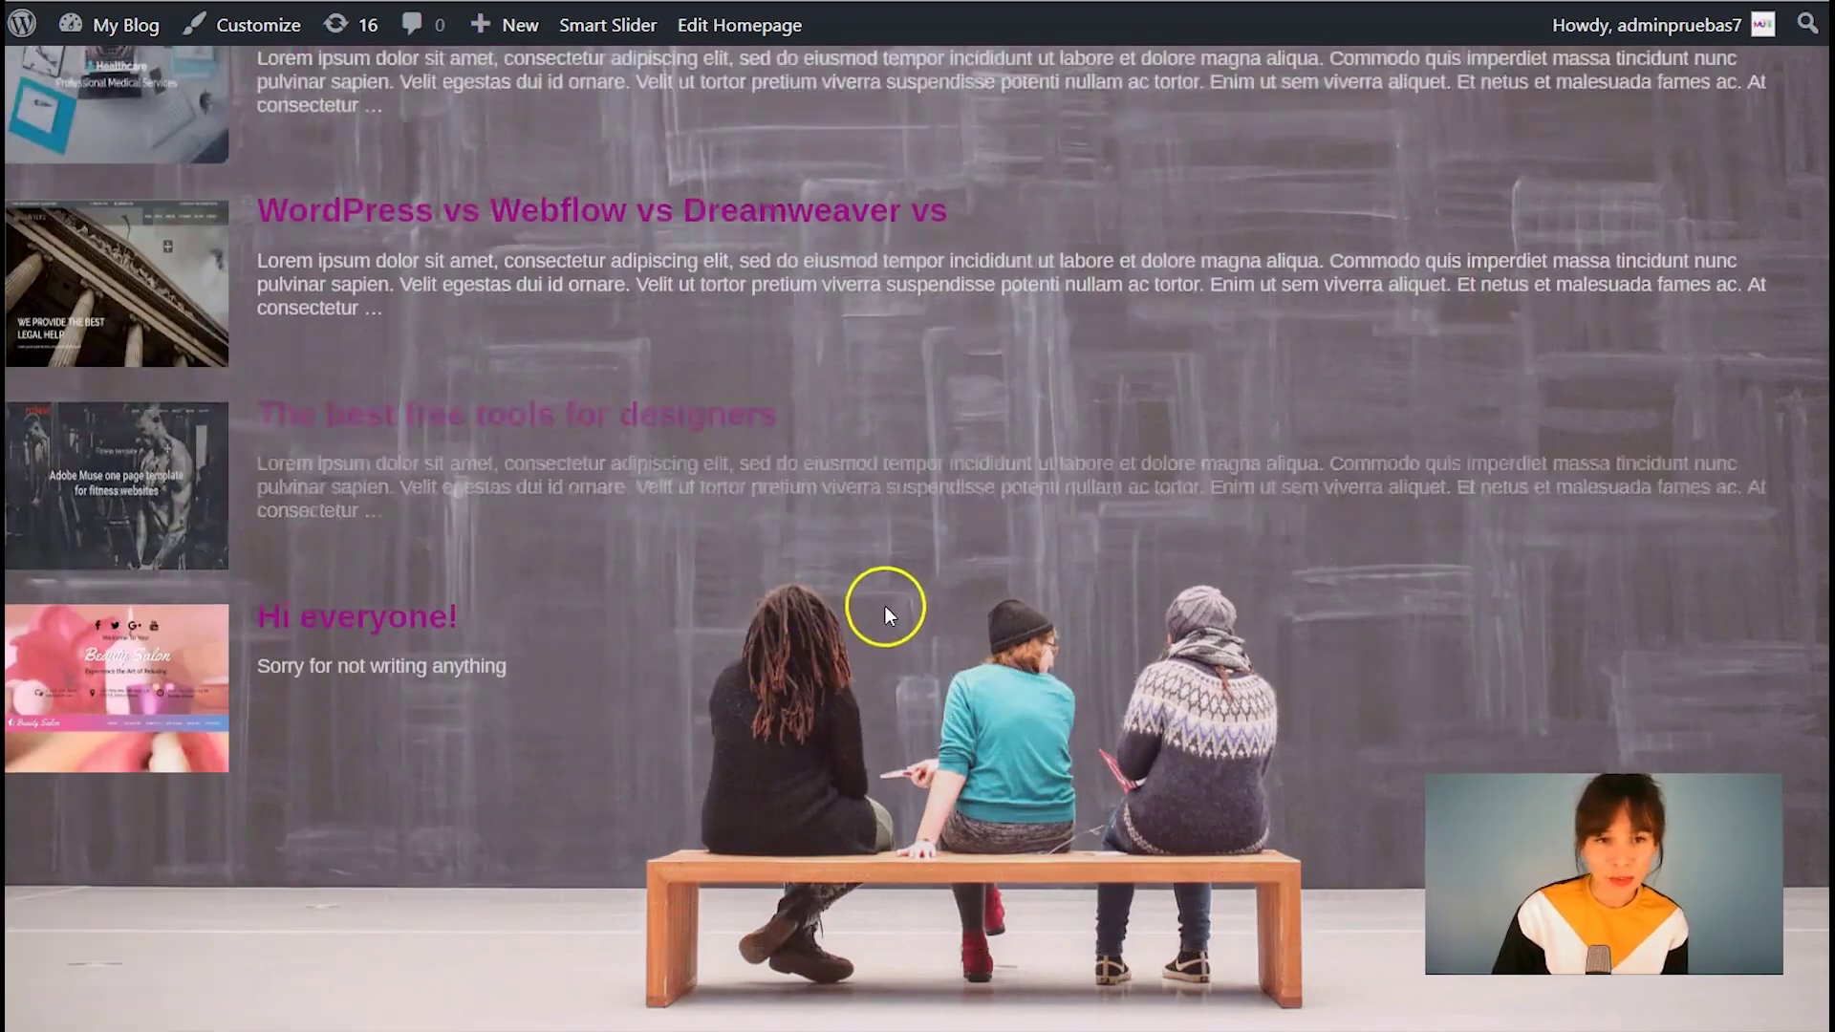
scroll(885, 606, up, 7)
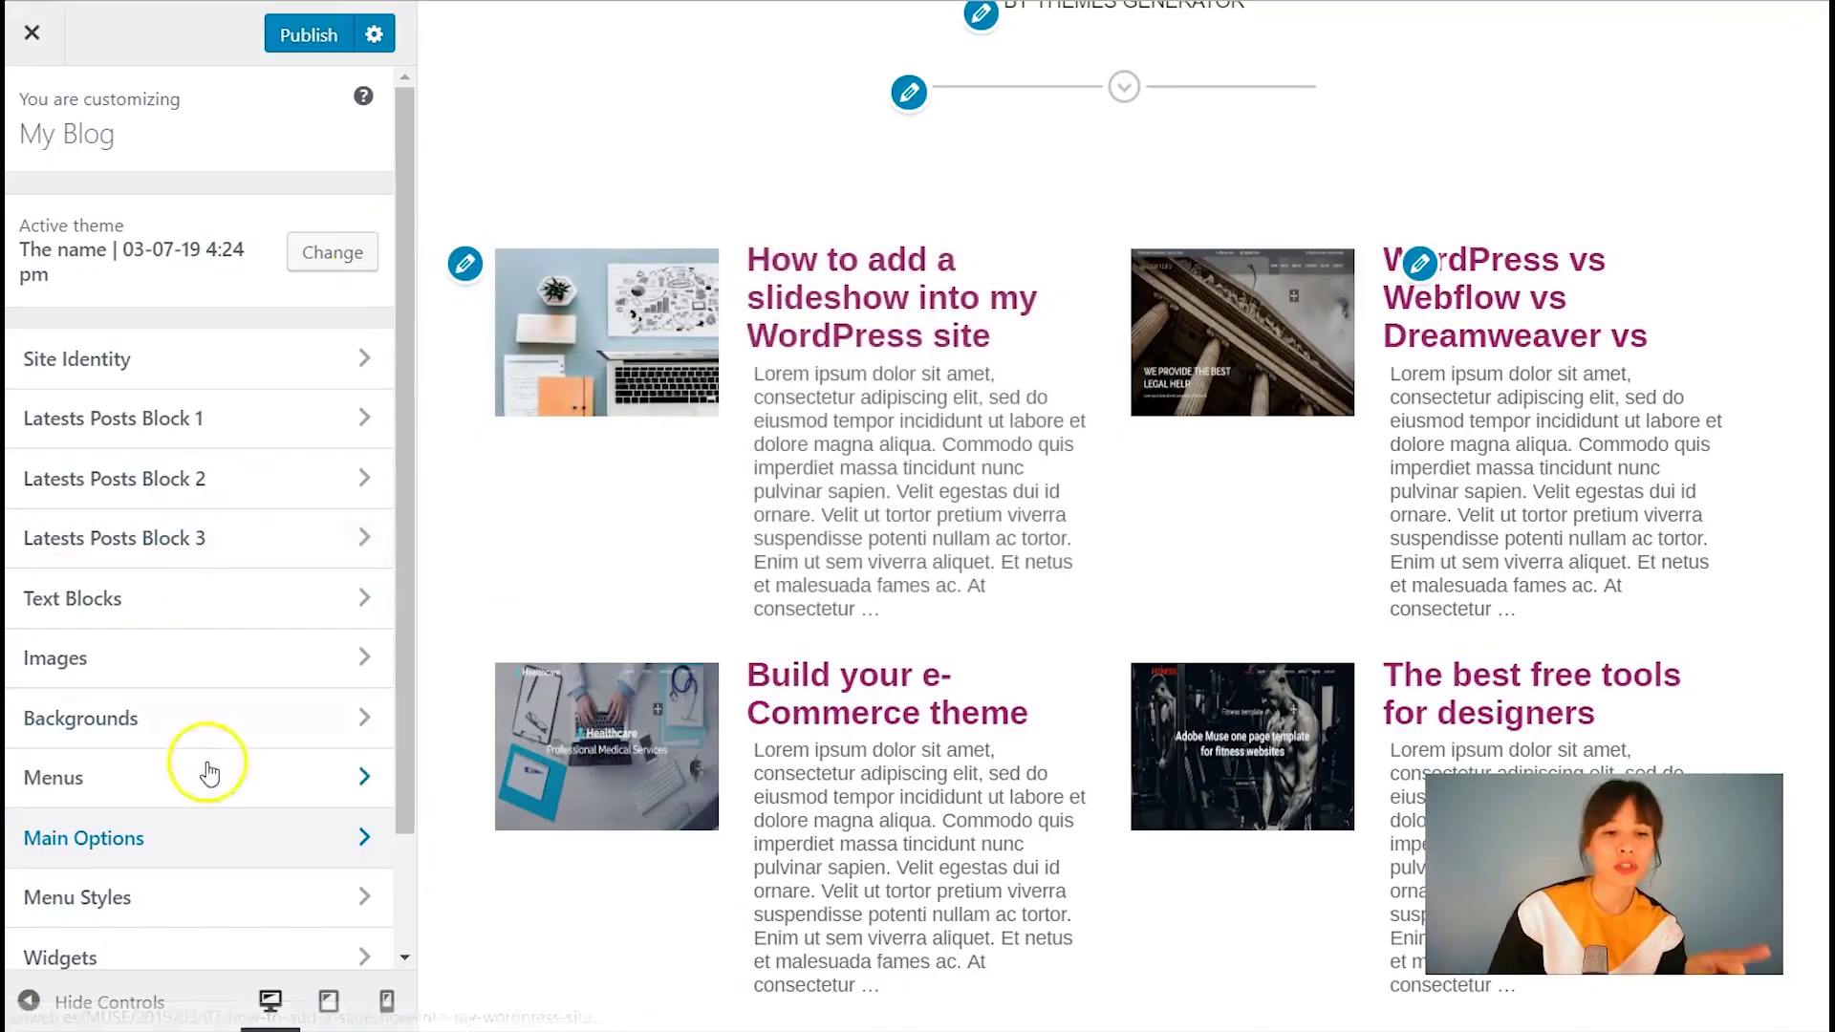
In Main Options, change Post excerpt length (words) from 55 to 35
click(131, 846)
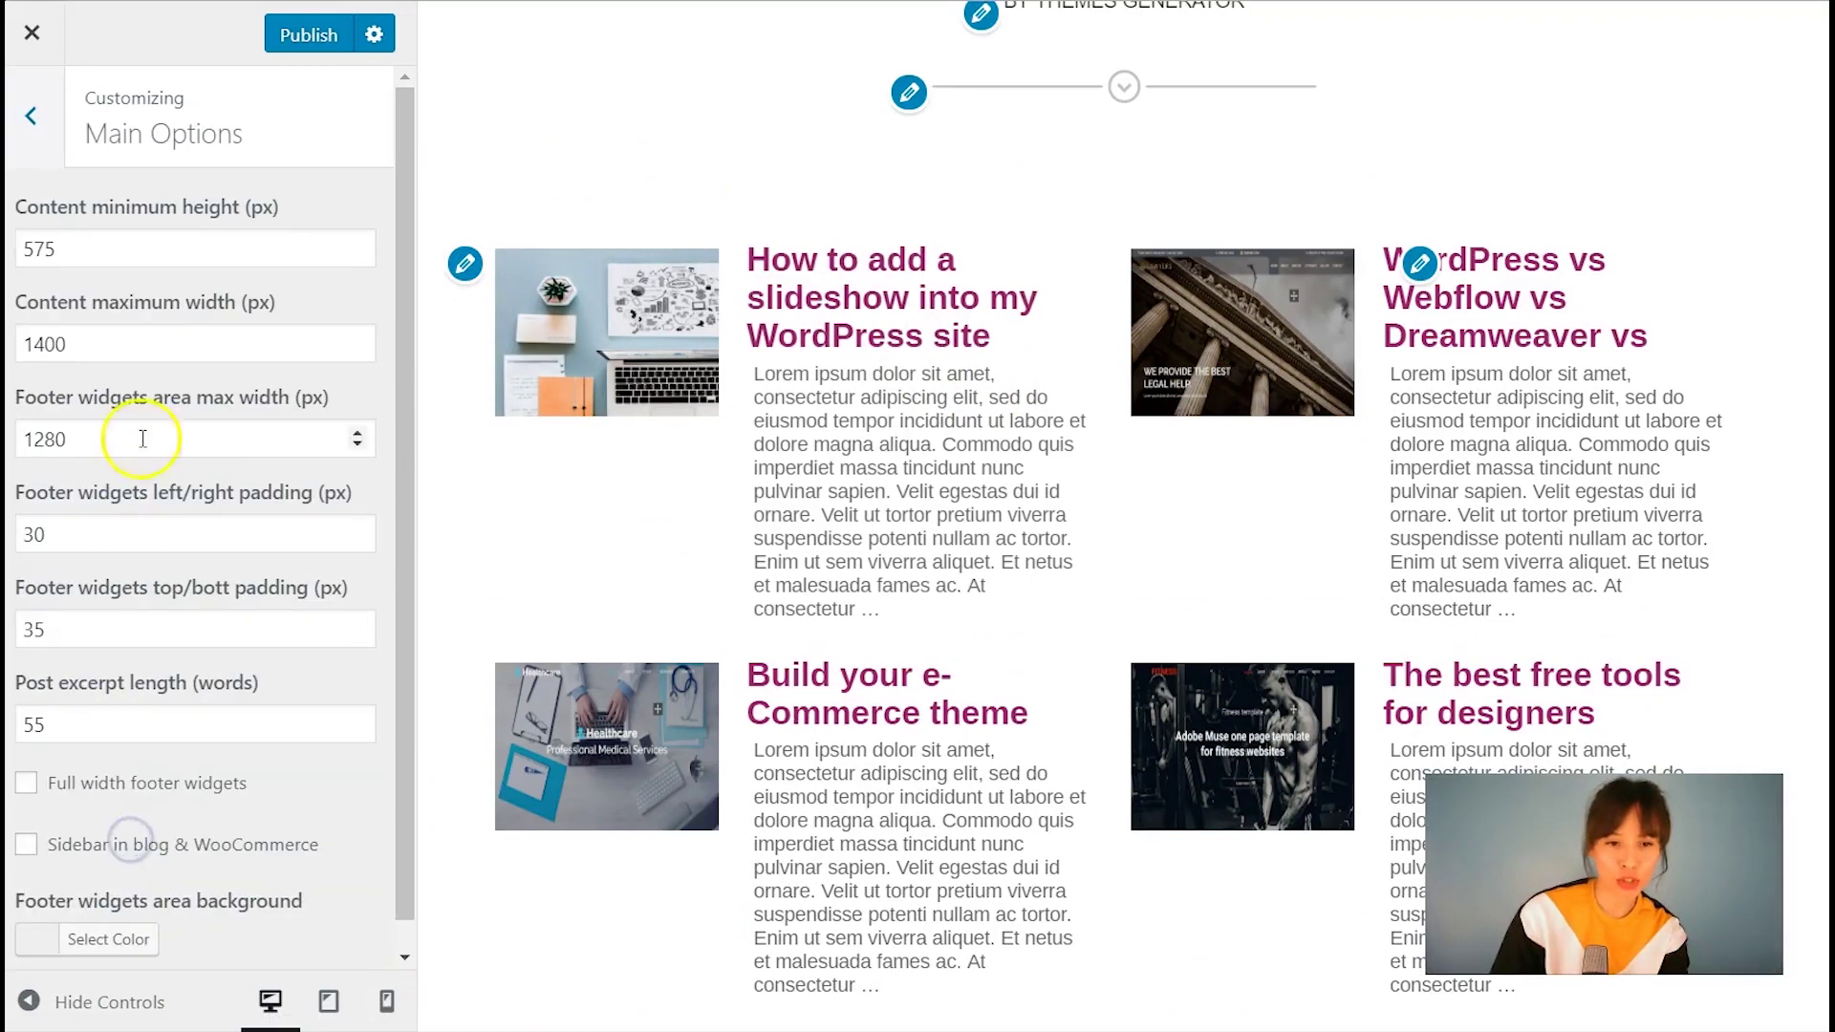
double_click(74, 722)
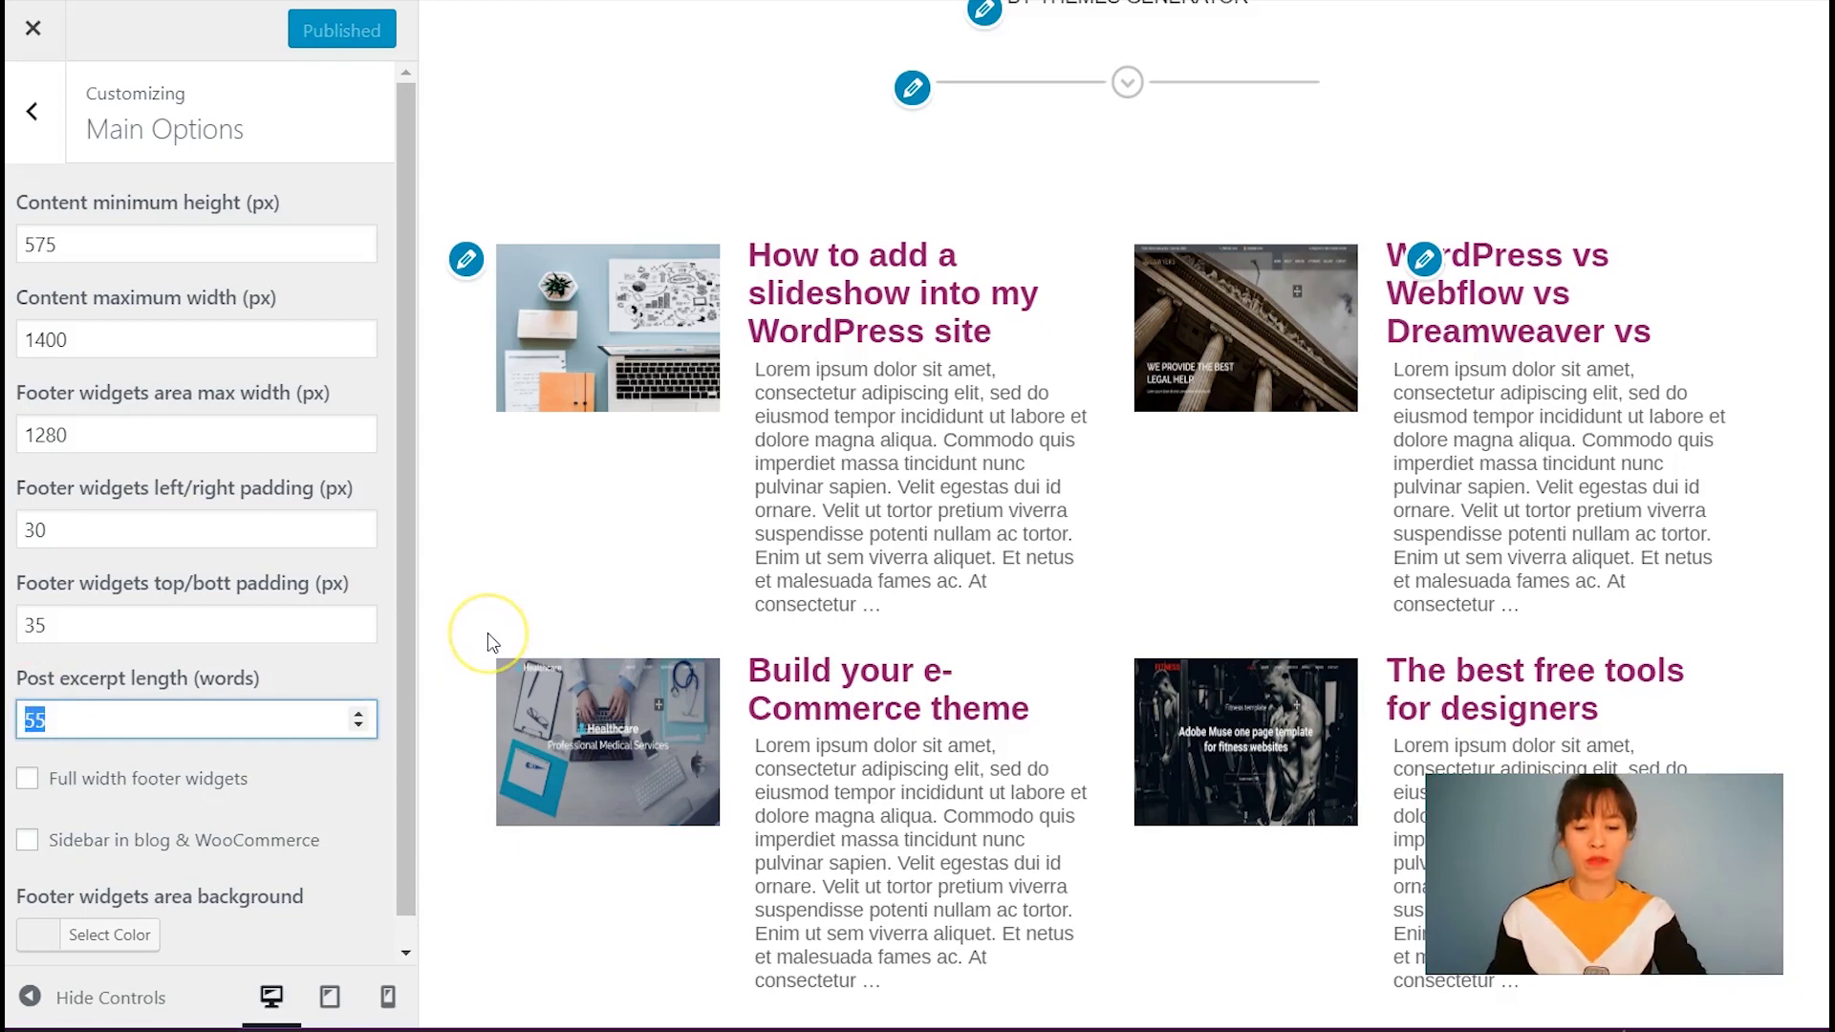
text(35)
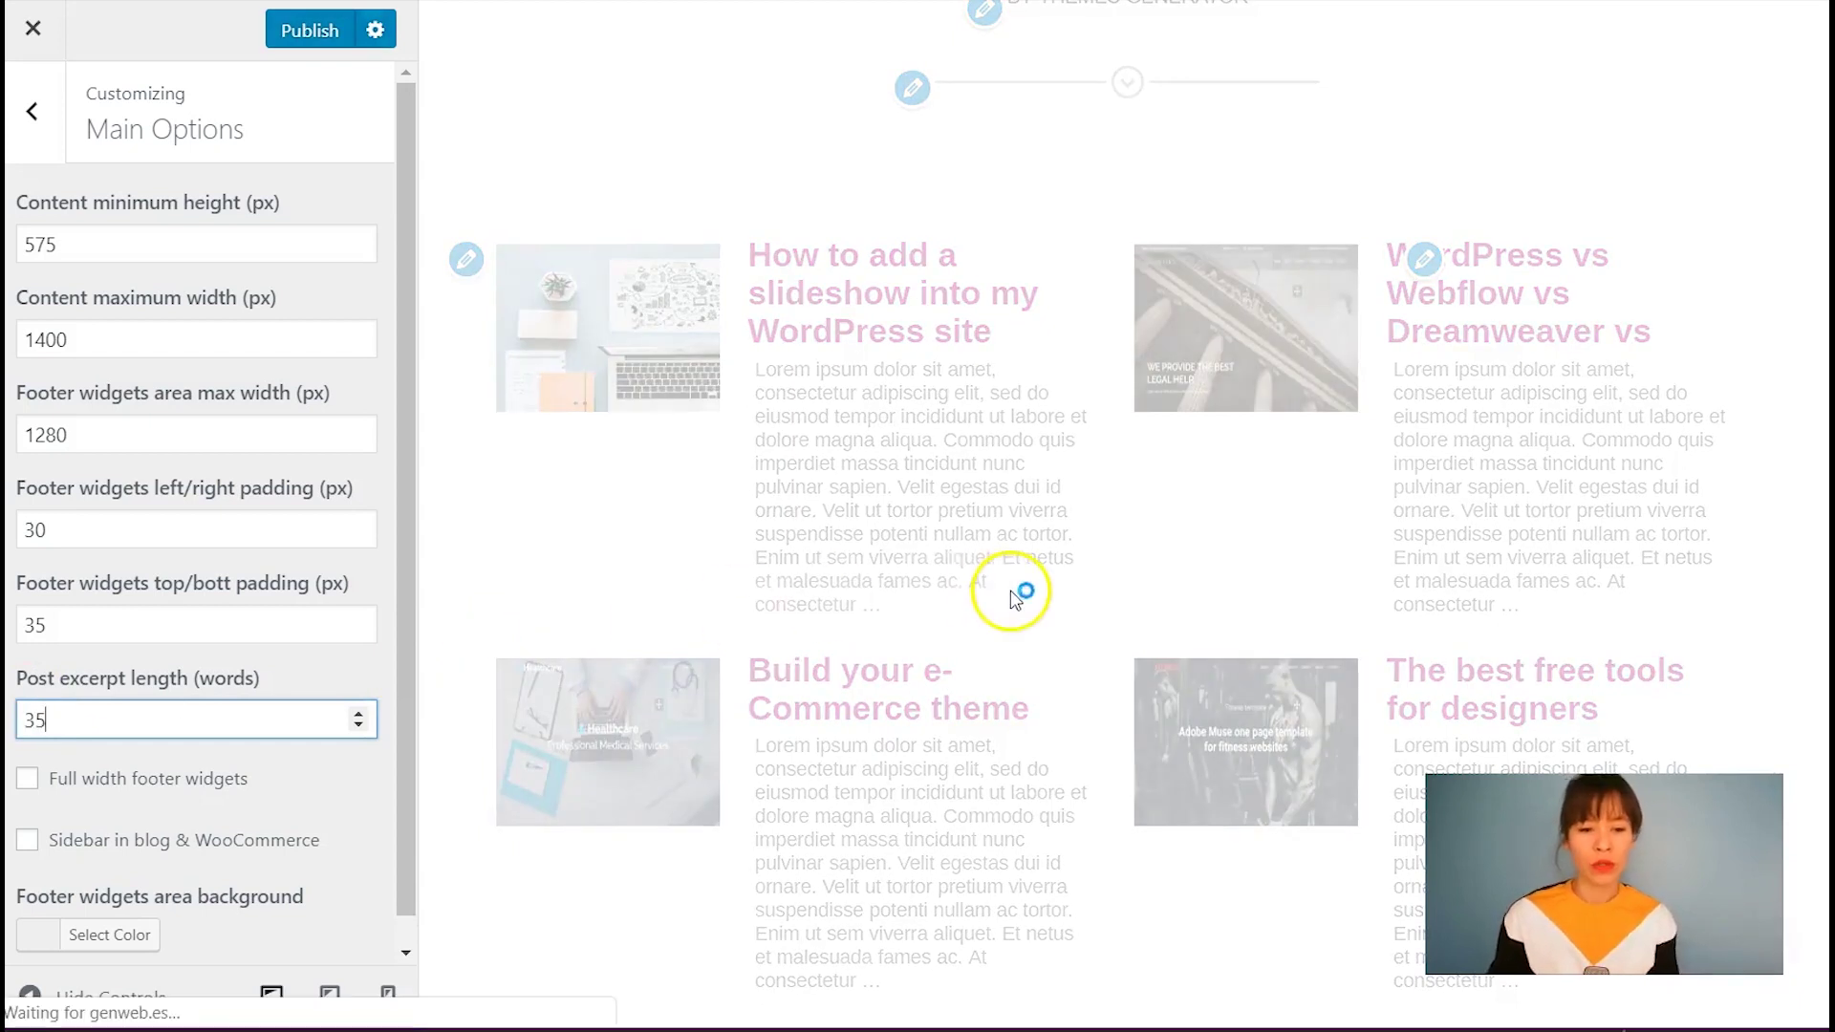
click(148, 742)
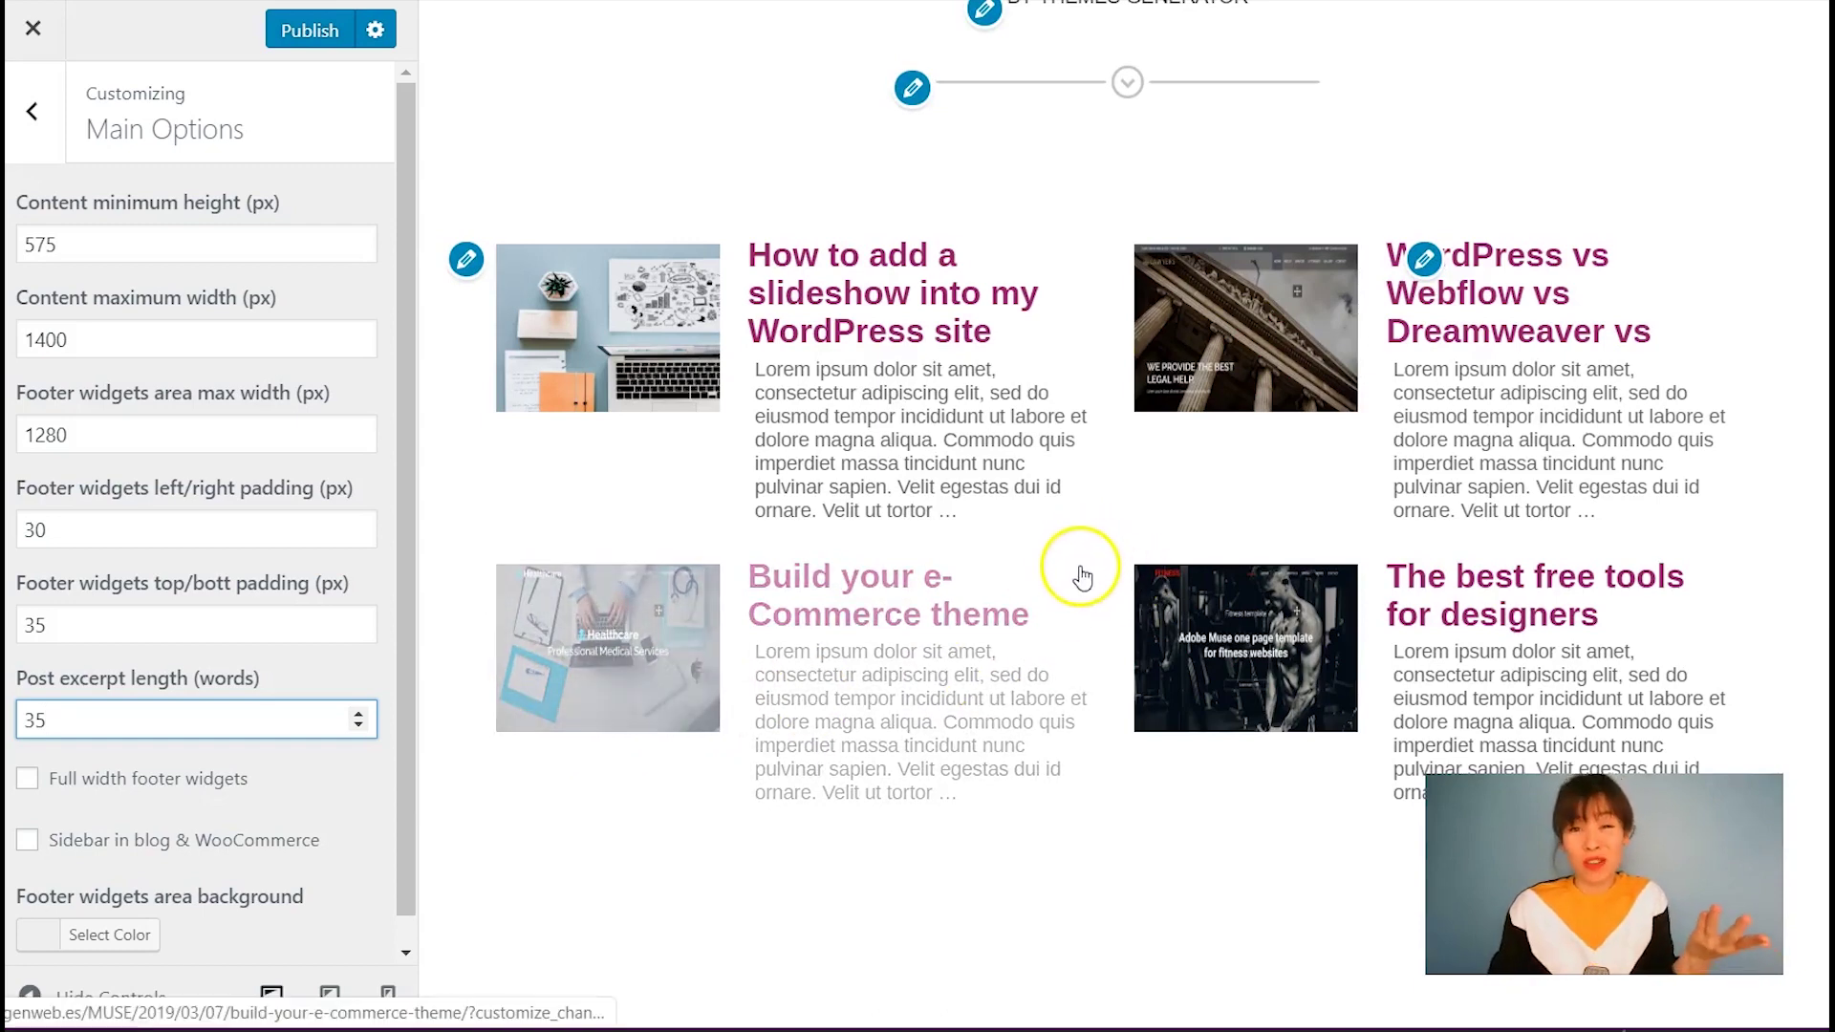
Check the shorter excerpts in the preview and publish the 35-word length
scroll(1090, 564, down, 6)
scroll(1066, 564, down, 7)
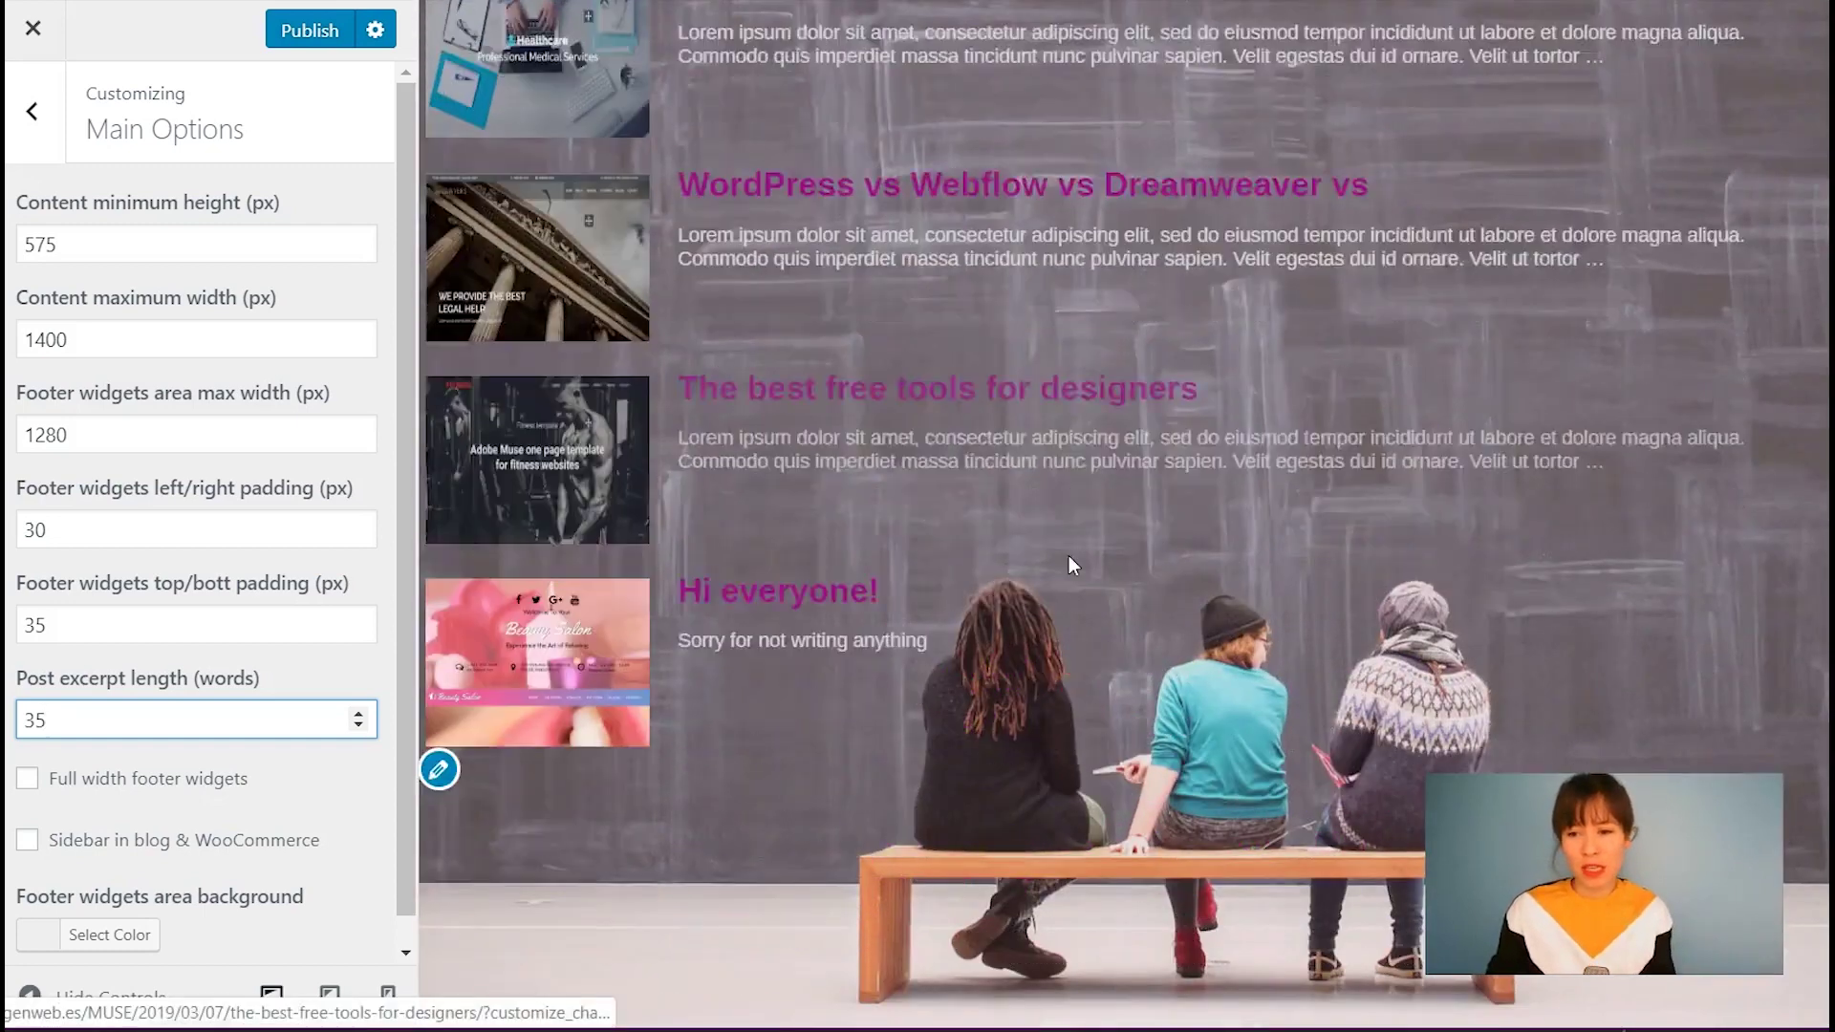
scroll(1069, 559, up, 7)
scroll(1070, 573, down, 5)
click(309, 30)
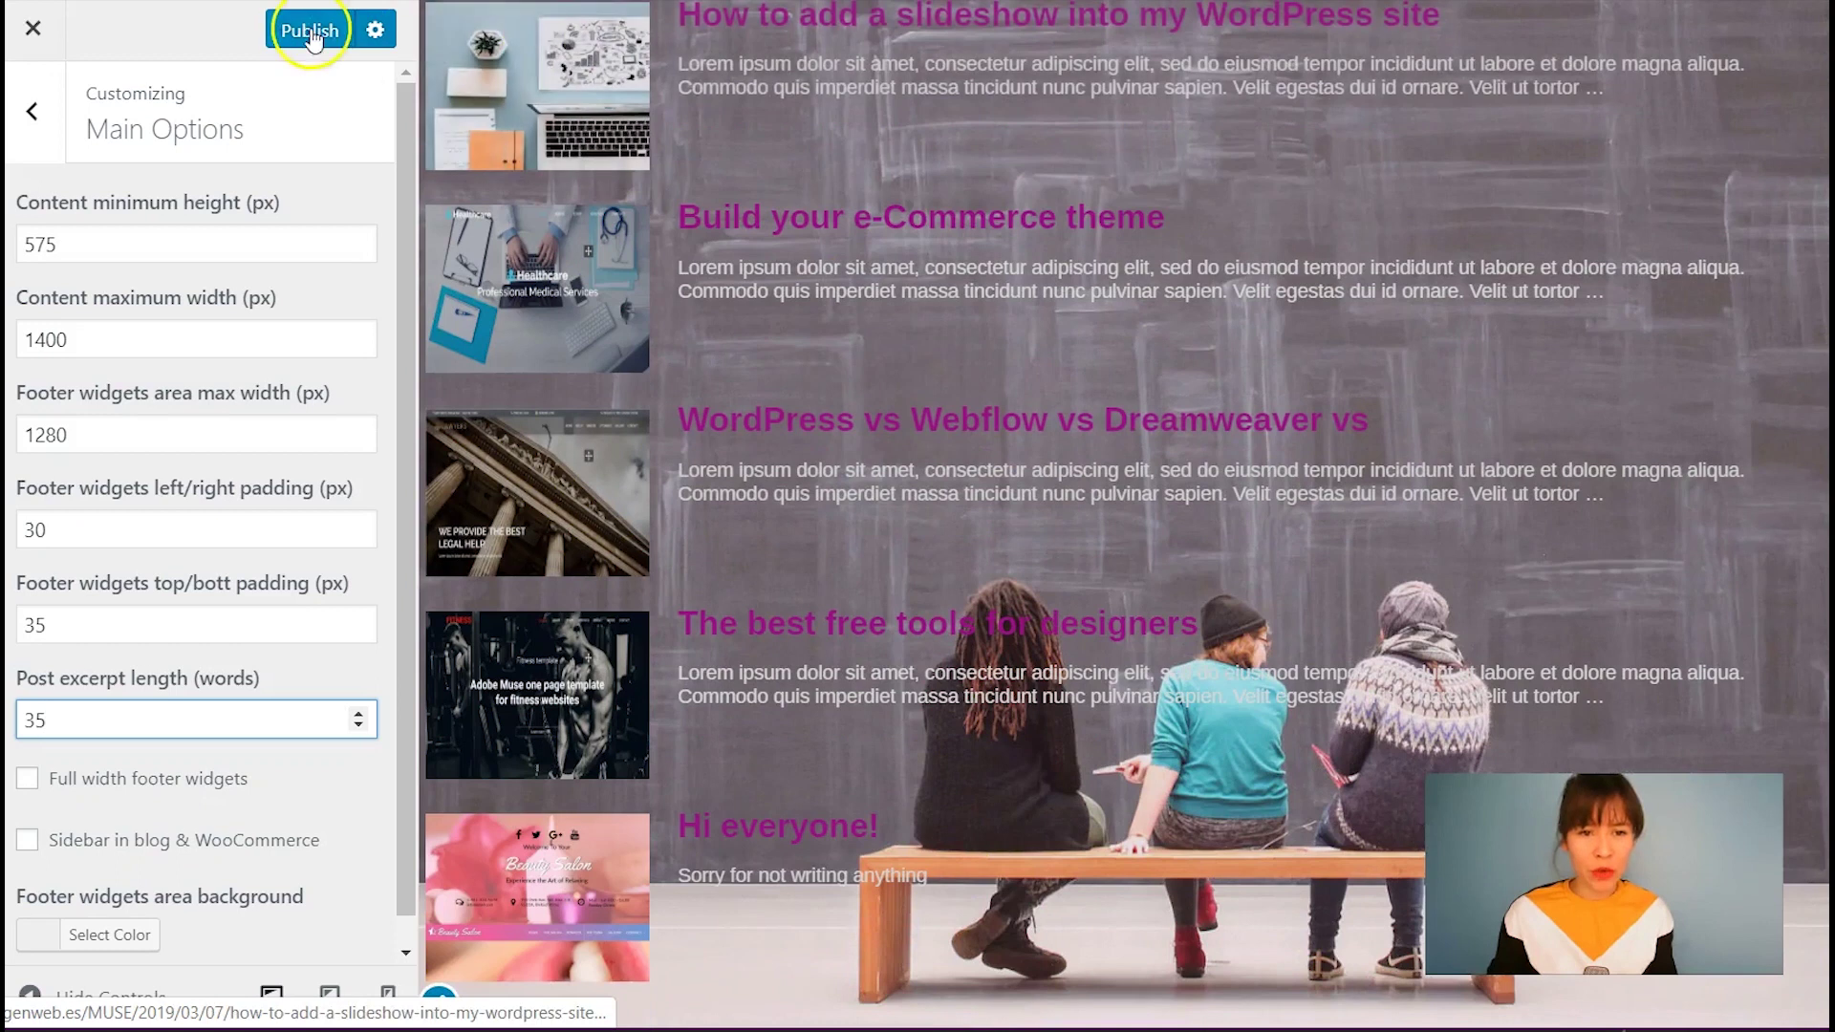
Exit to the live homepage and scroll through the post grid and bench-photo list with 35-word excerpts
click(33, 29)
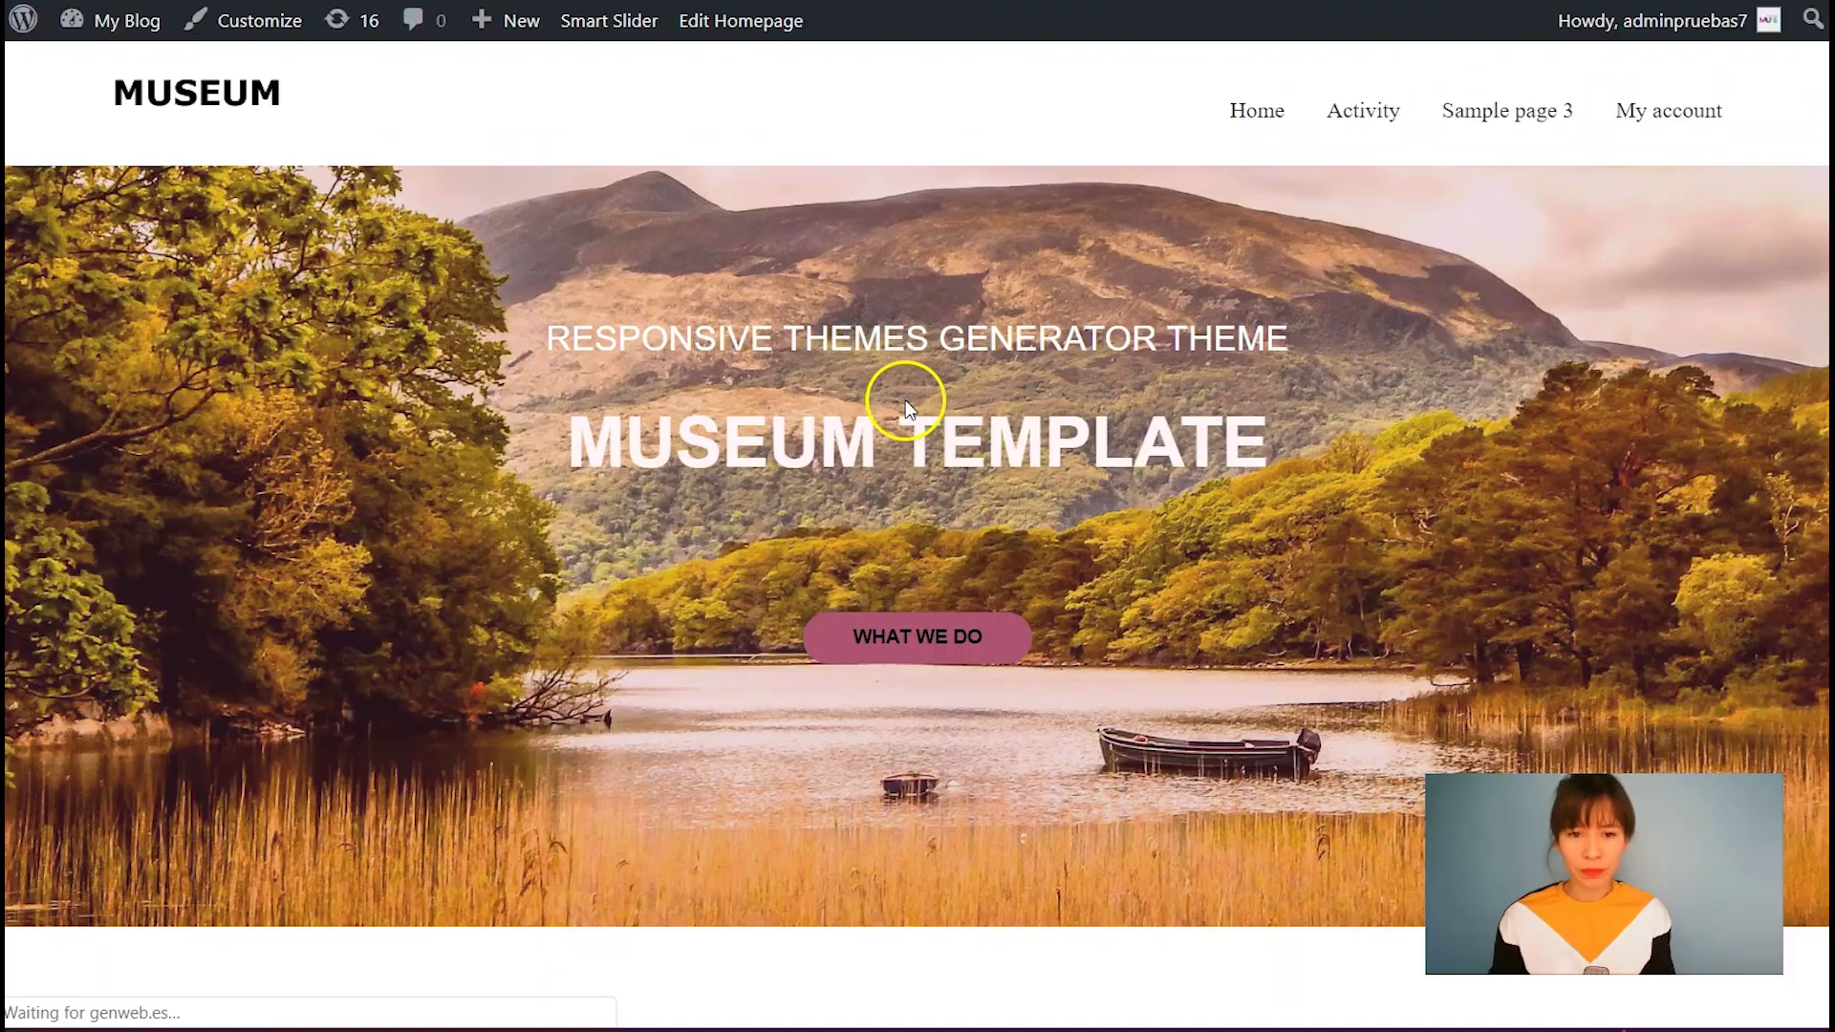
scroll(1498, 406, down, 5)
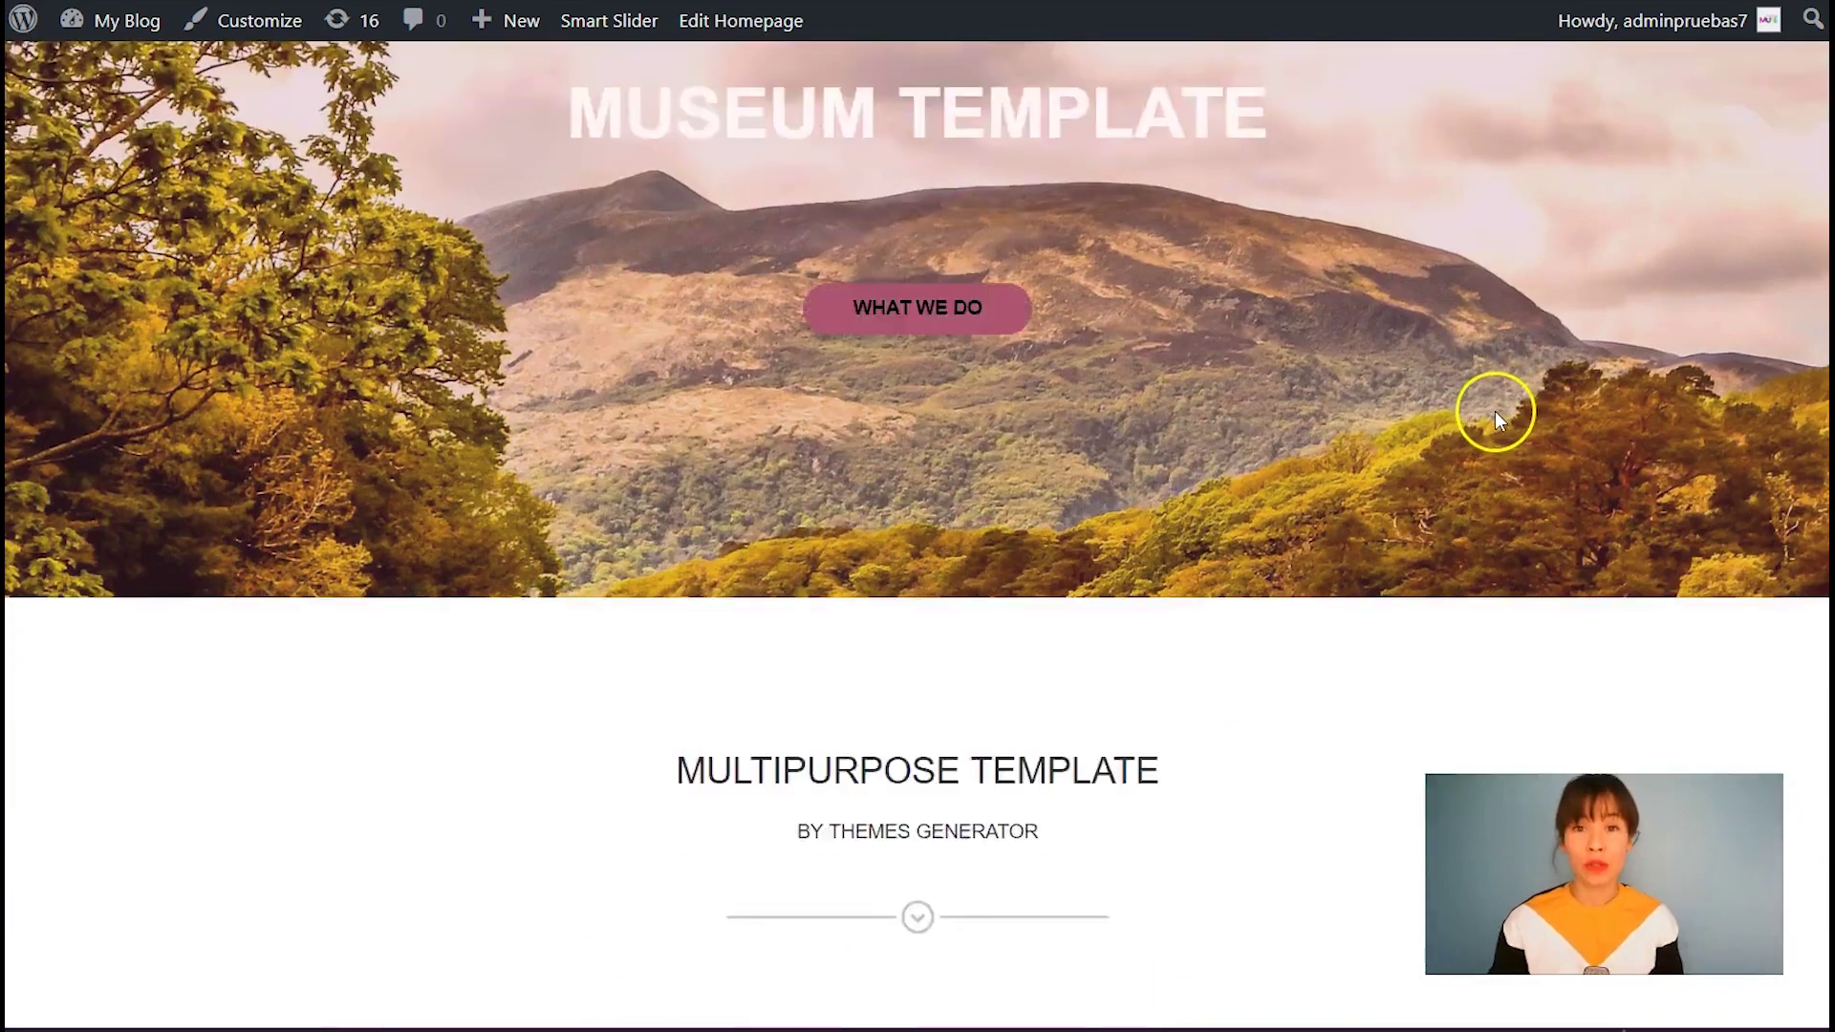
scroll(1462, 410, down, 7)
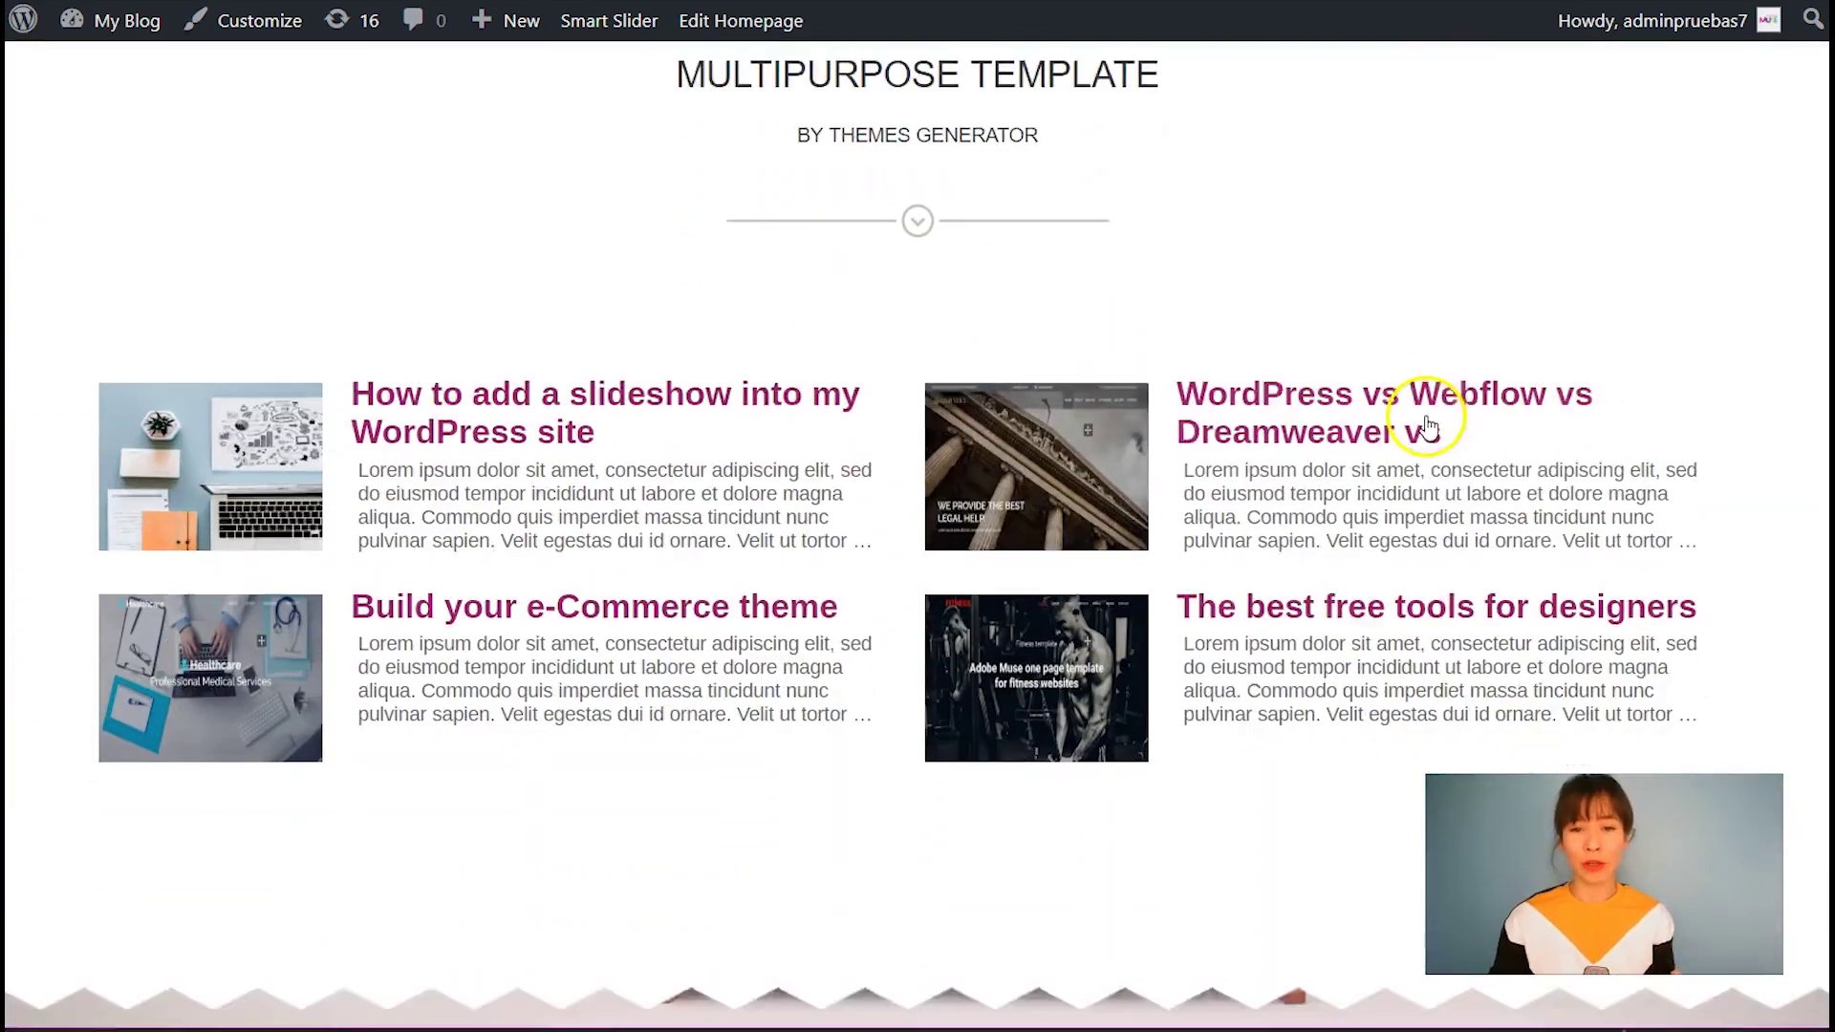
scroll(1418, 441, down, 2)
scroll(1557, 251, down, 4)
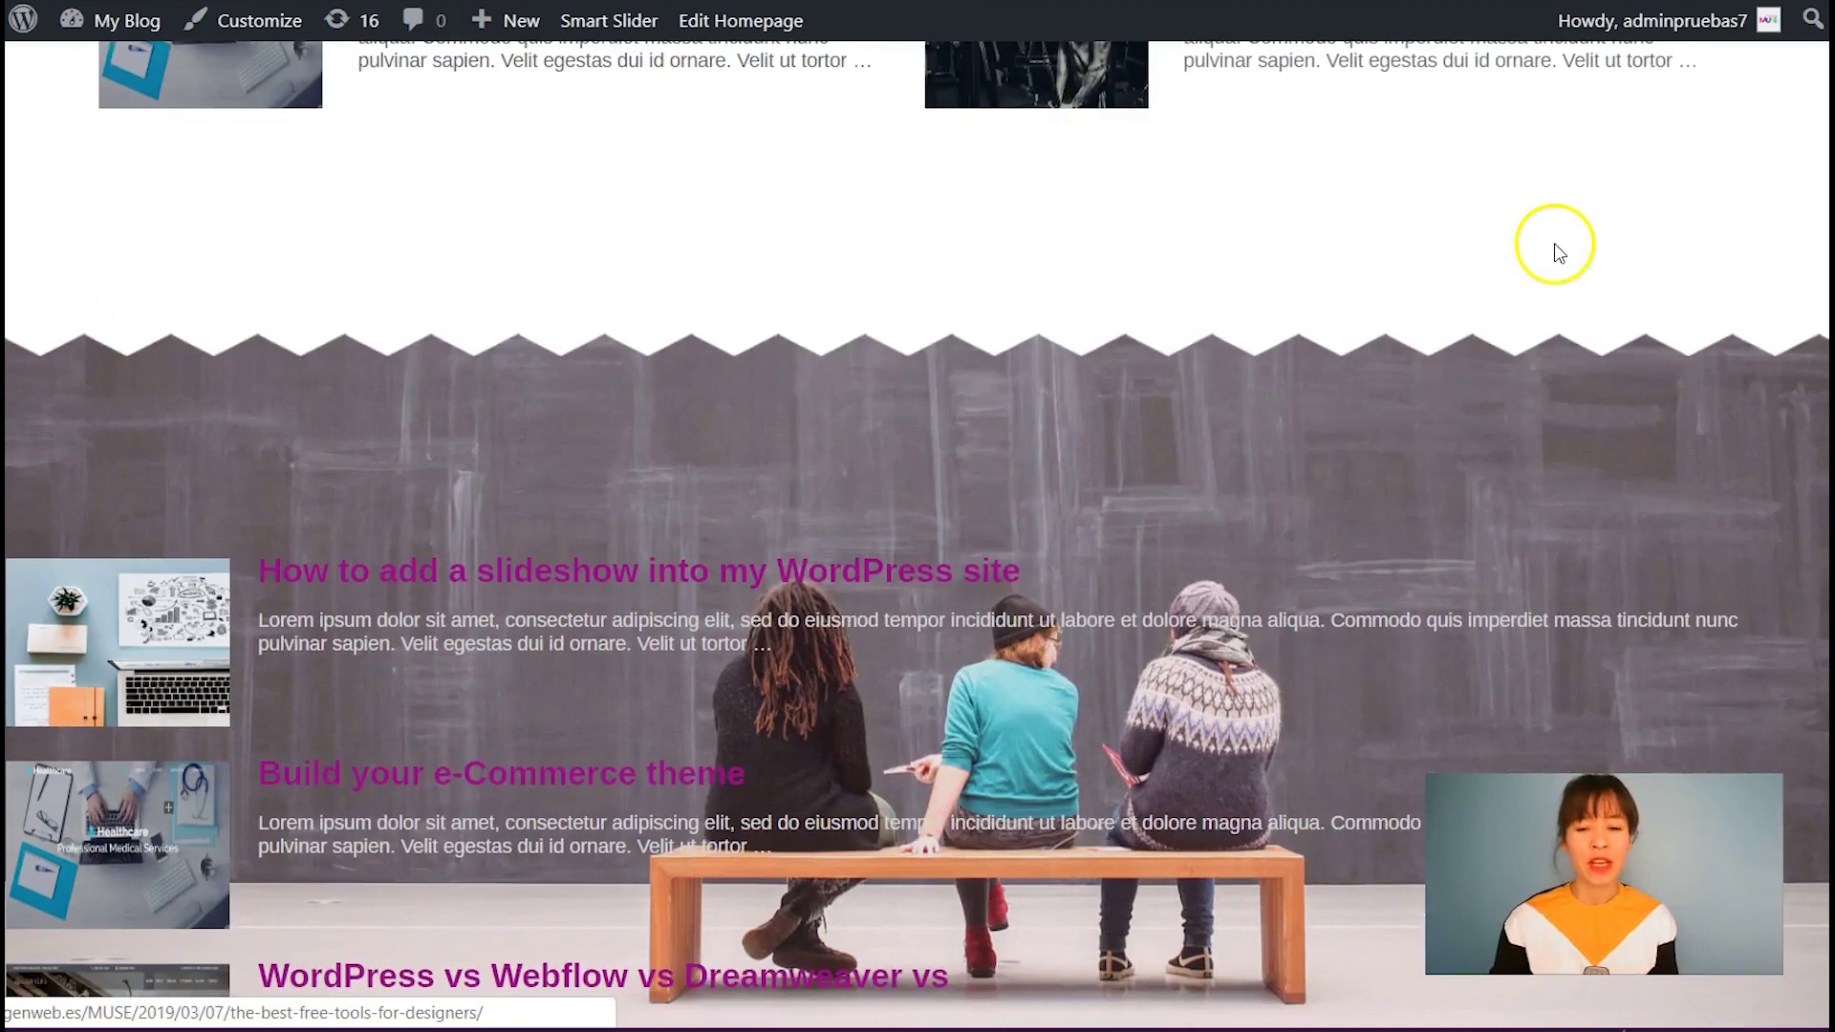
scroll(1538, 241, down, 4)
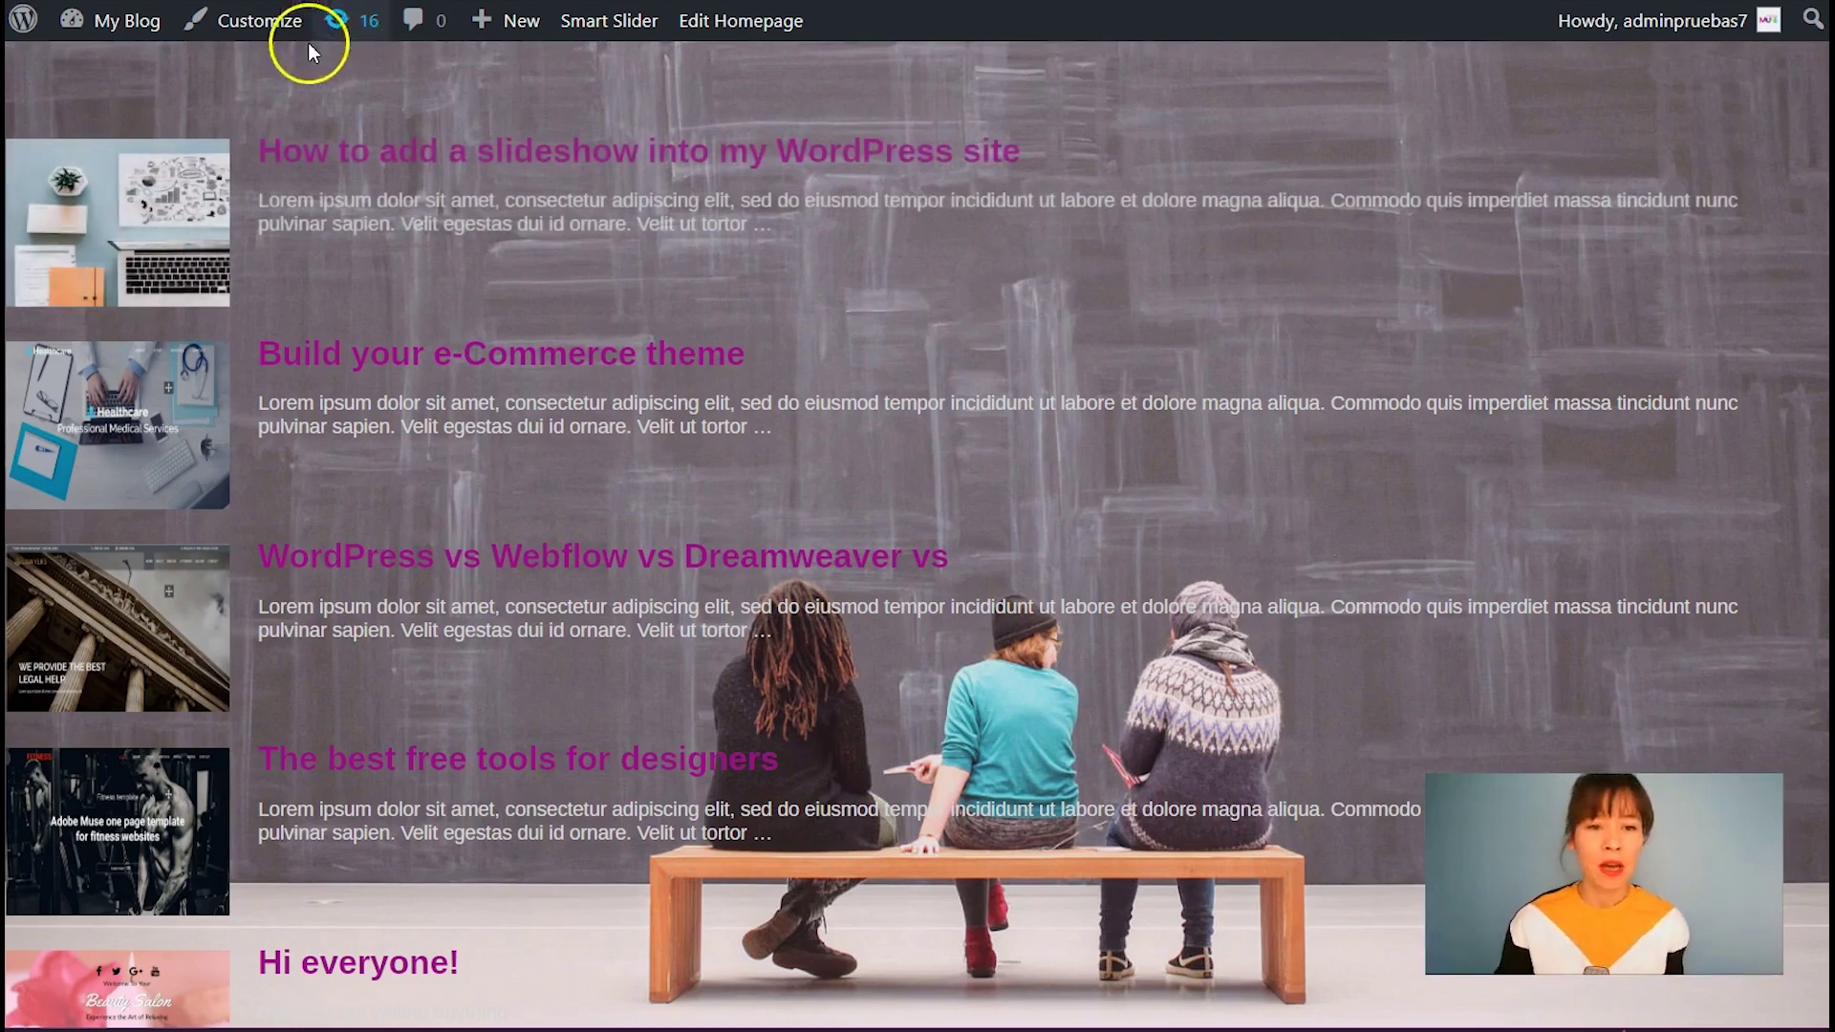
Reopen the Customizer from the admin bar and go to the Latests Posts Block 3 settings
click(231, 27)
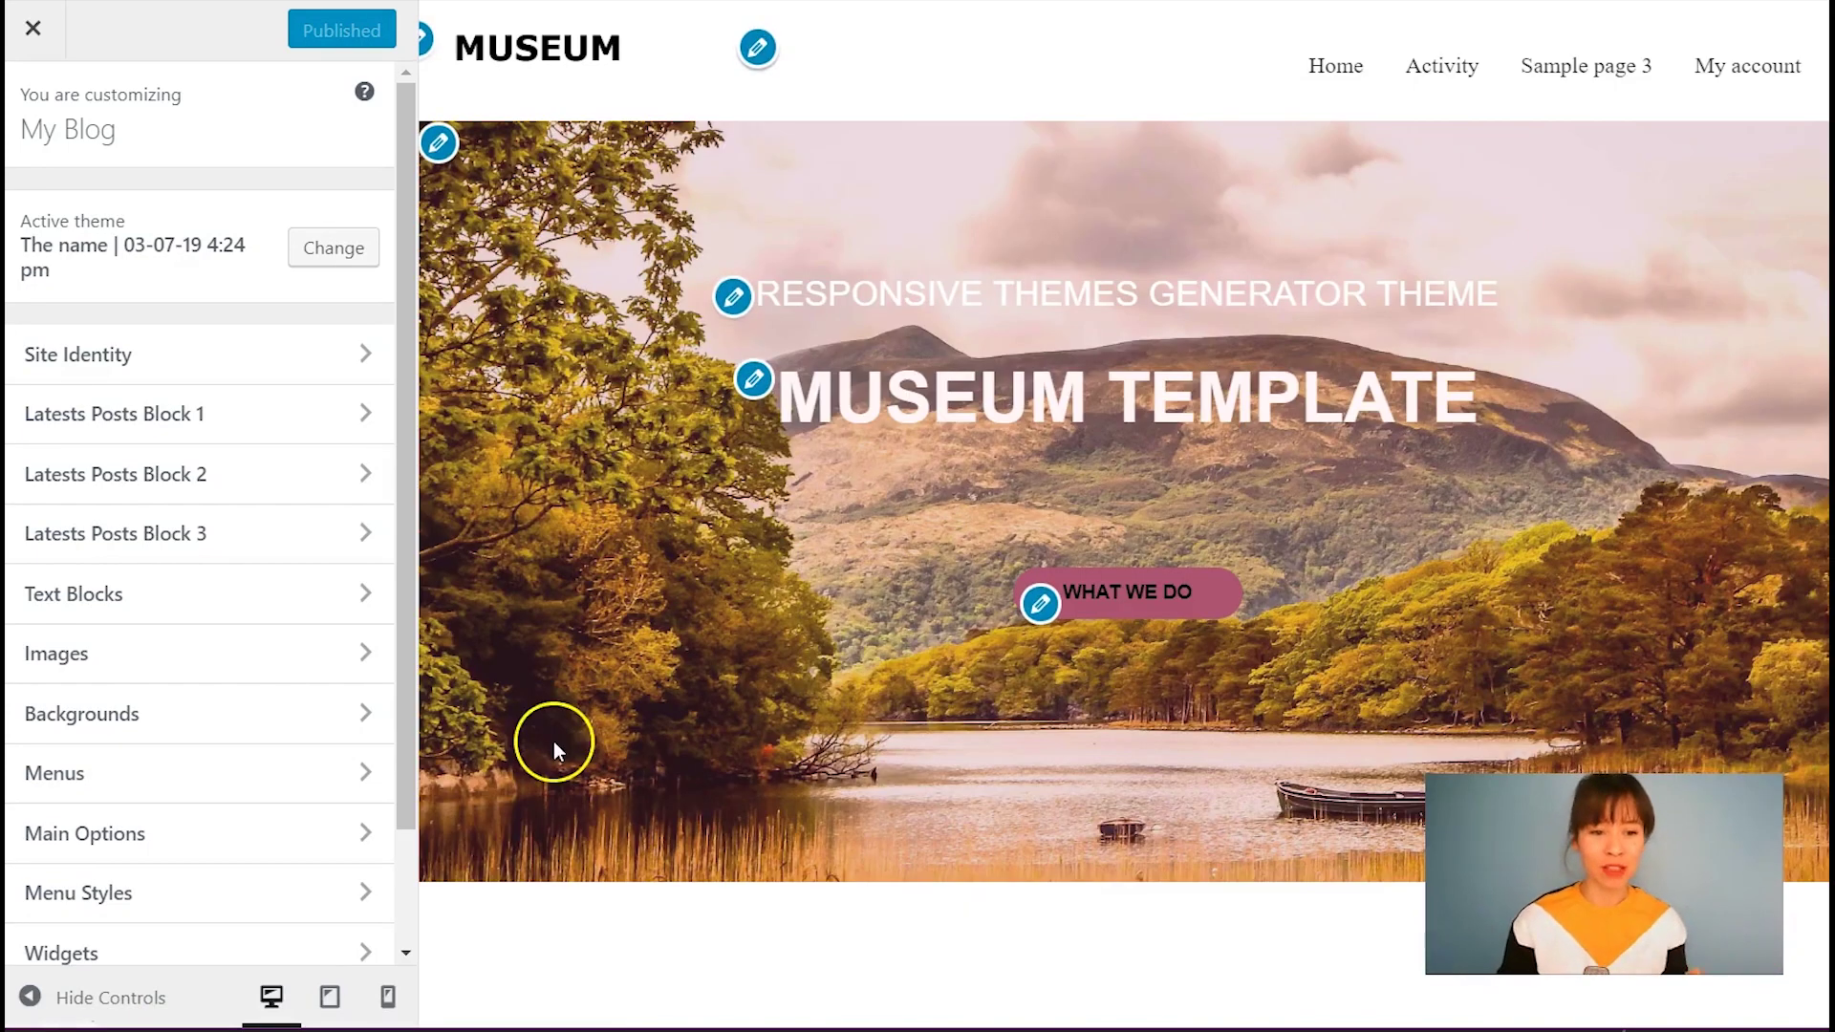
scroll(1208, 576, down, 15)
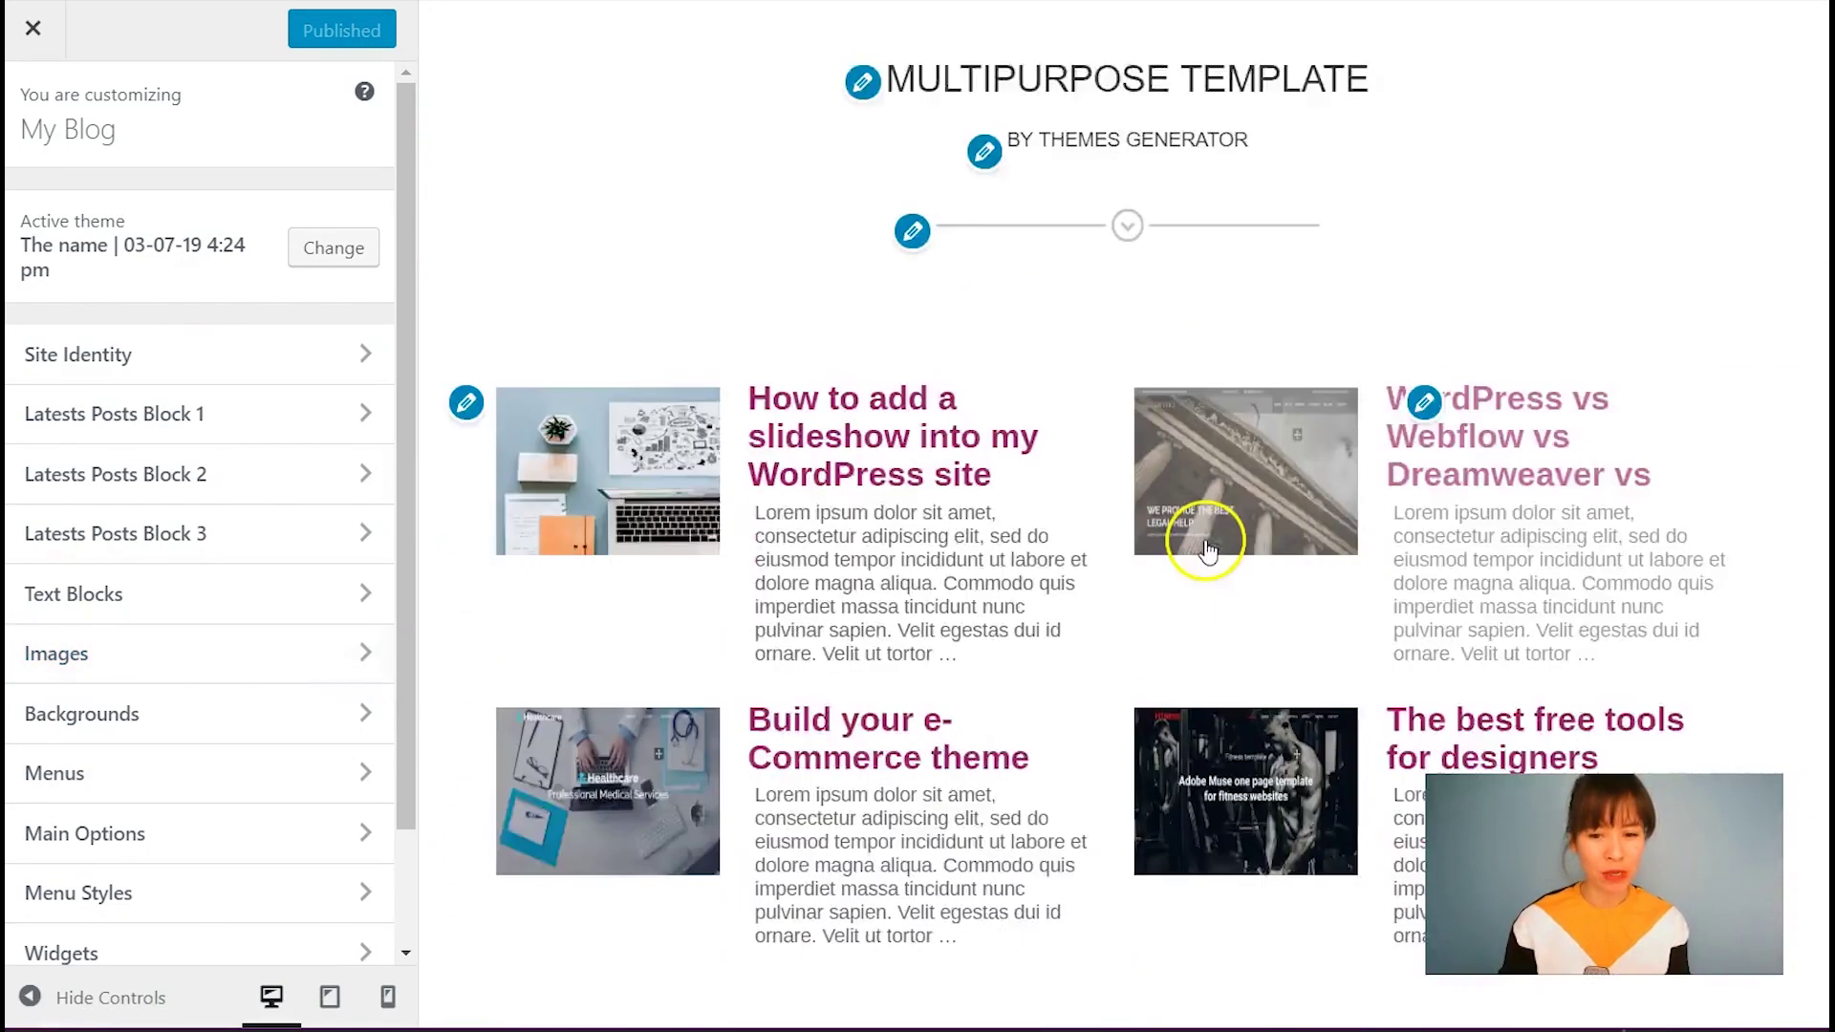
scroll(1151, 583, down, 7)
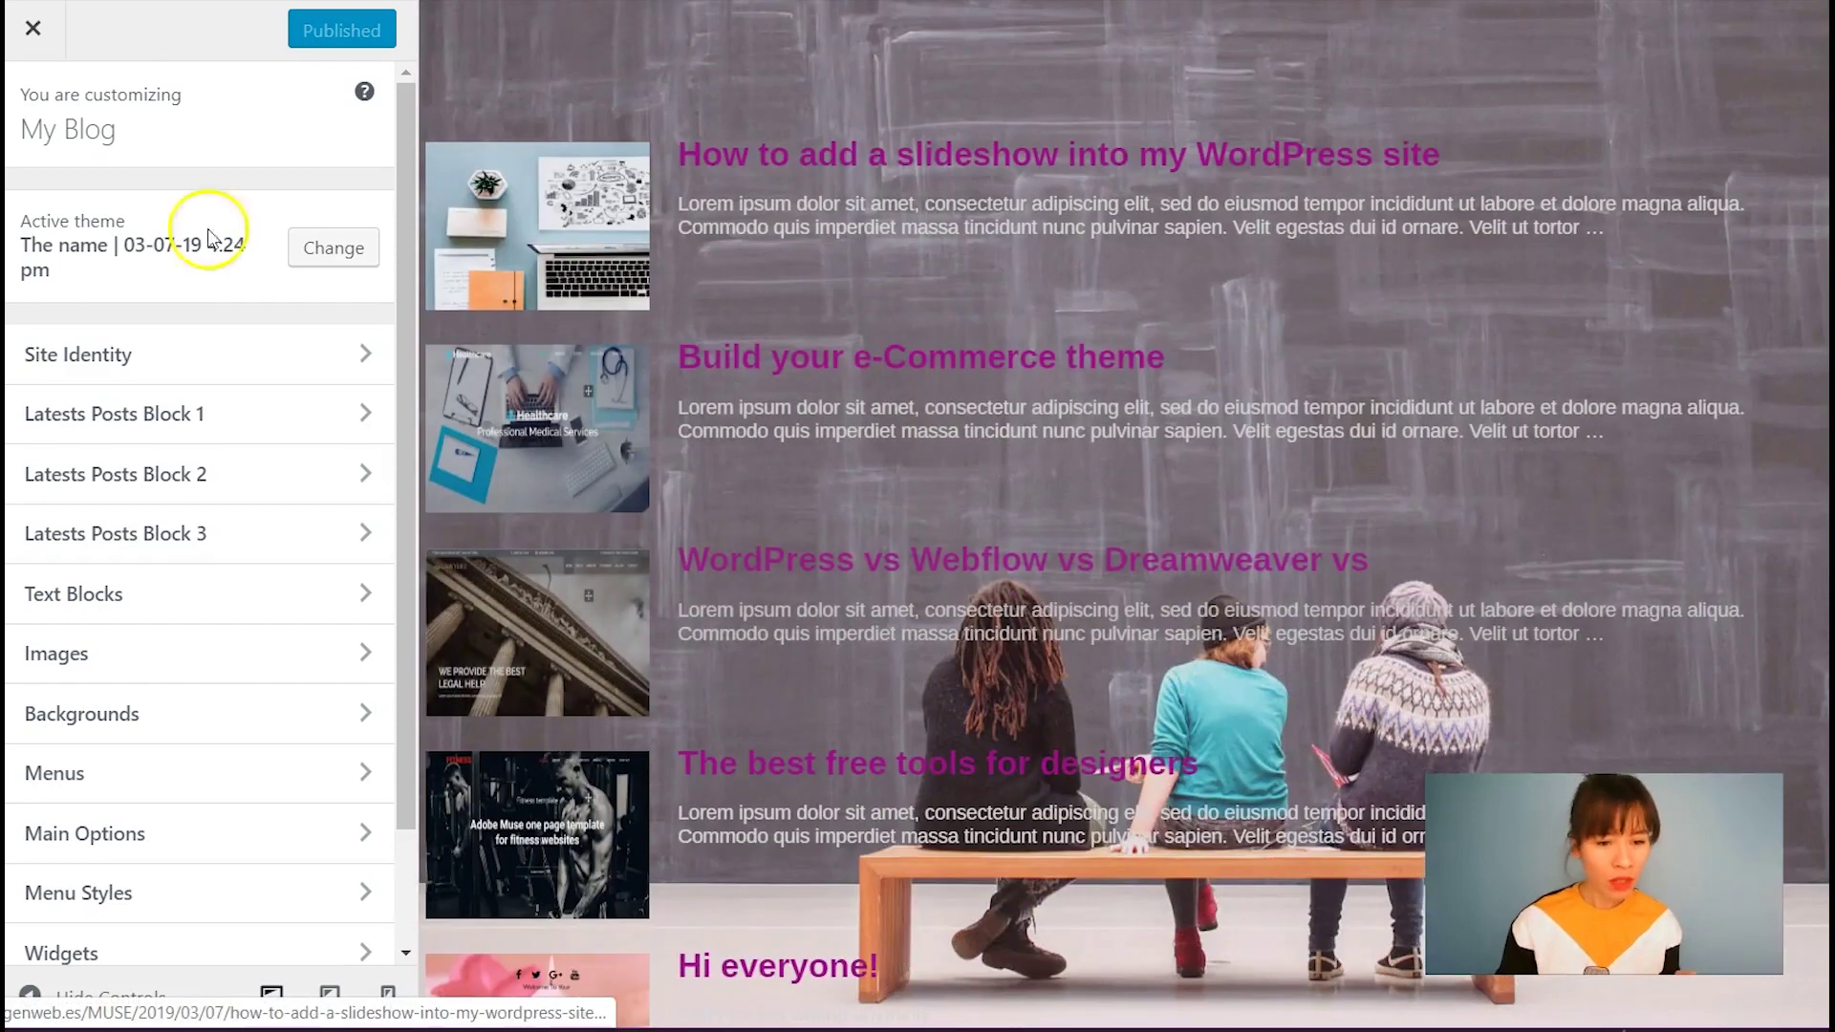
click(233, 521)
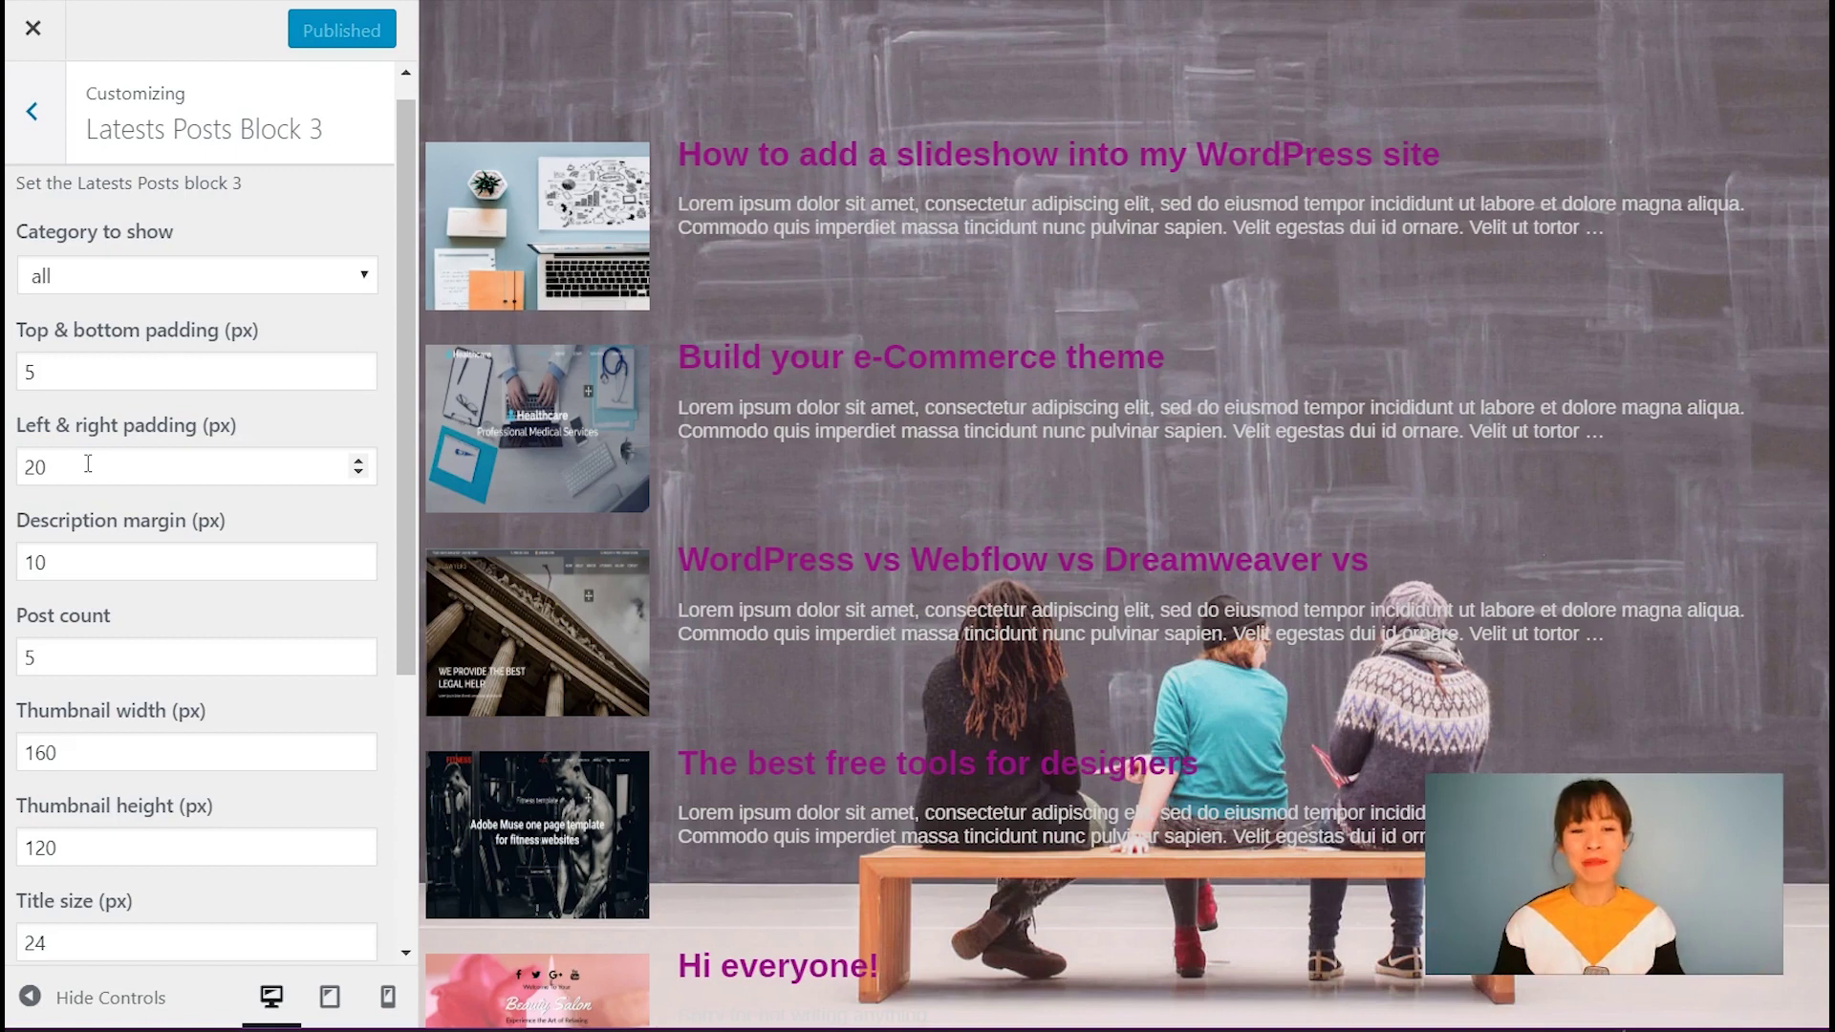
Set Latests Posts Block 3 left and right padding to 25 px, correcting a mistyped 100
double_click(34, 466)
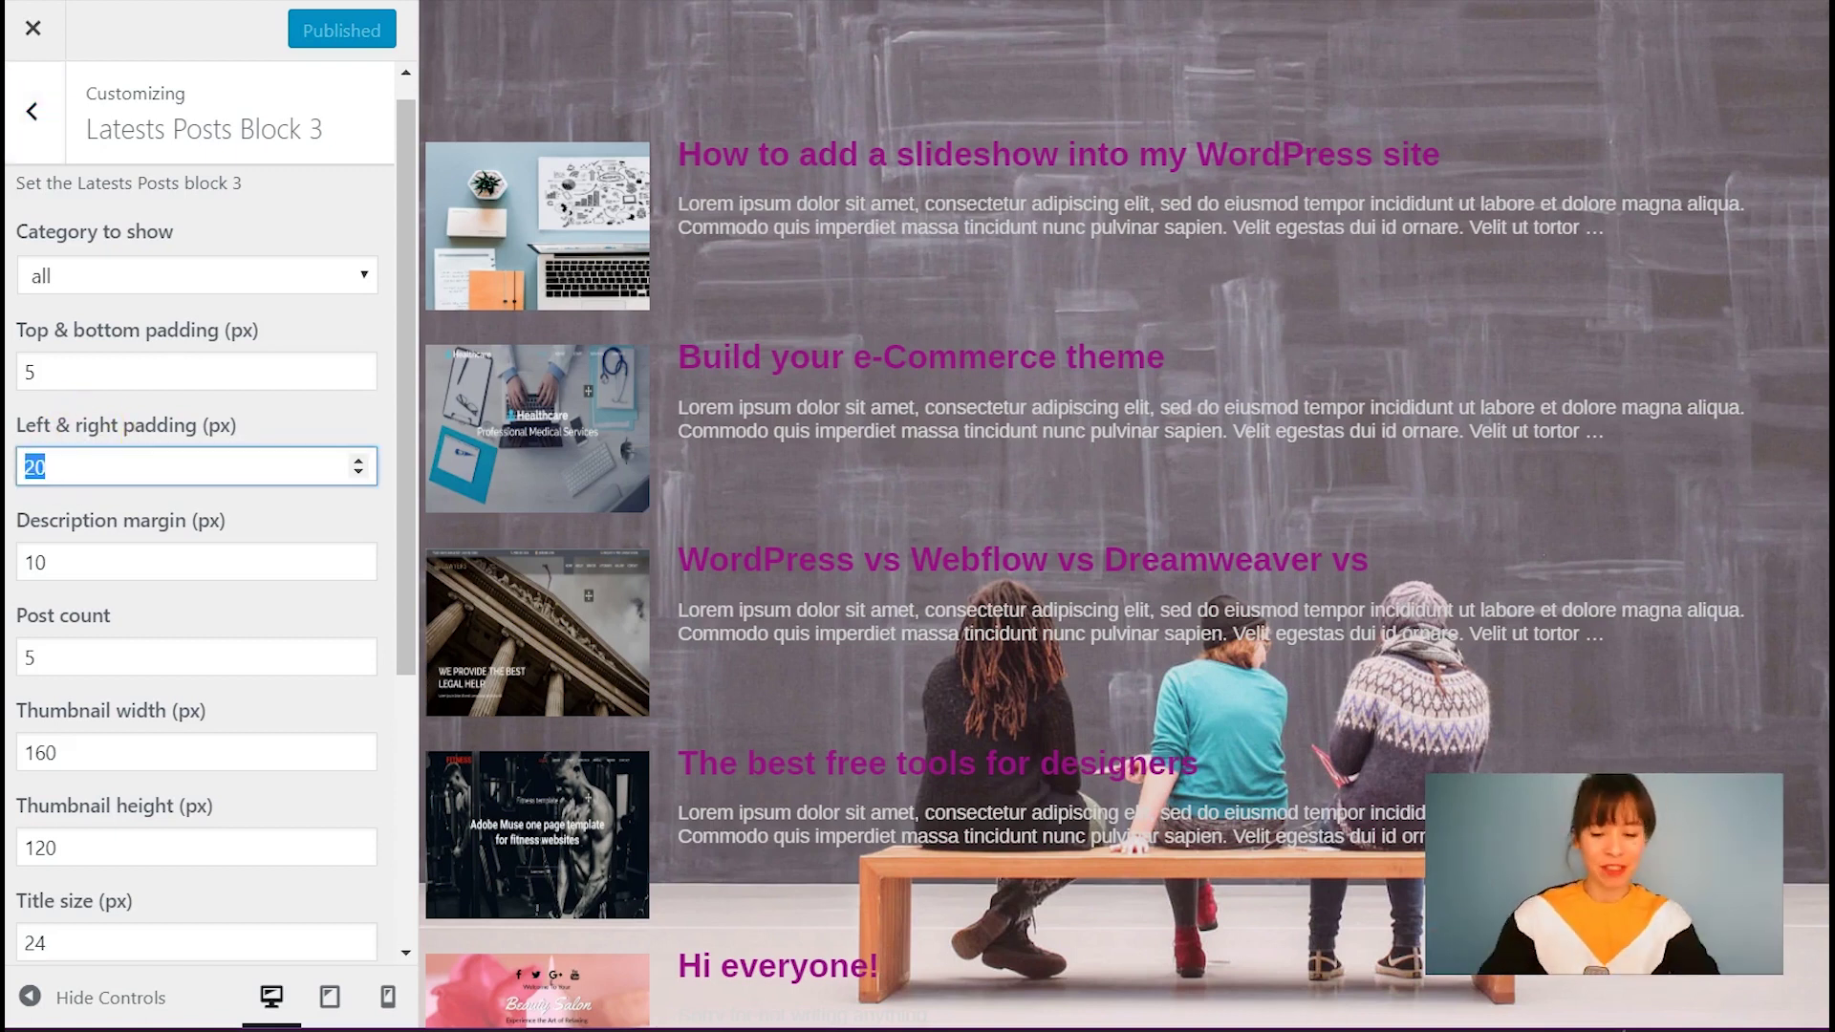
text(100)
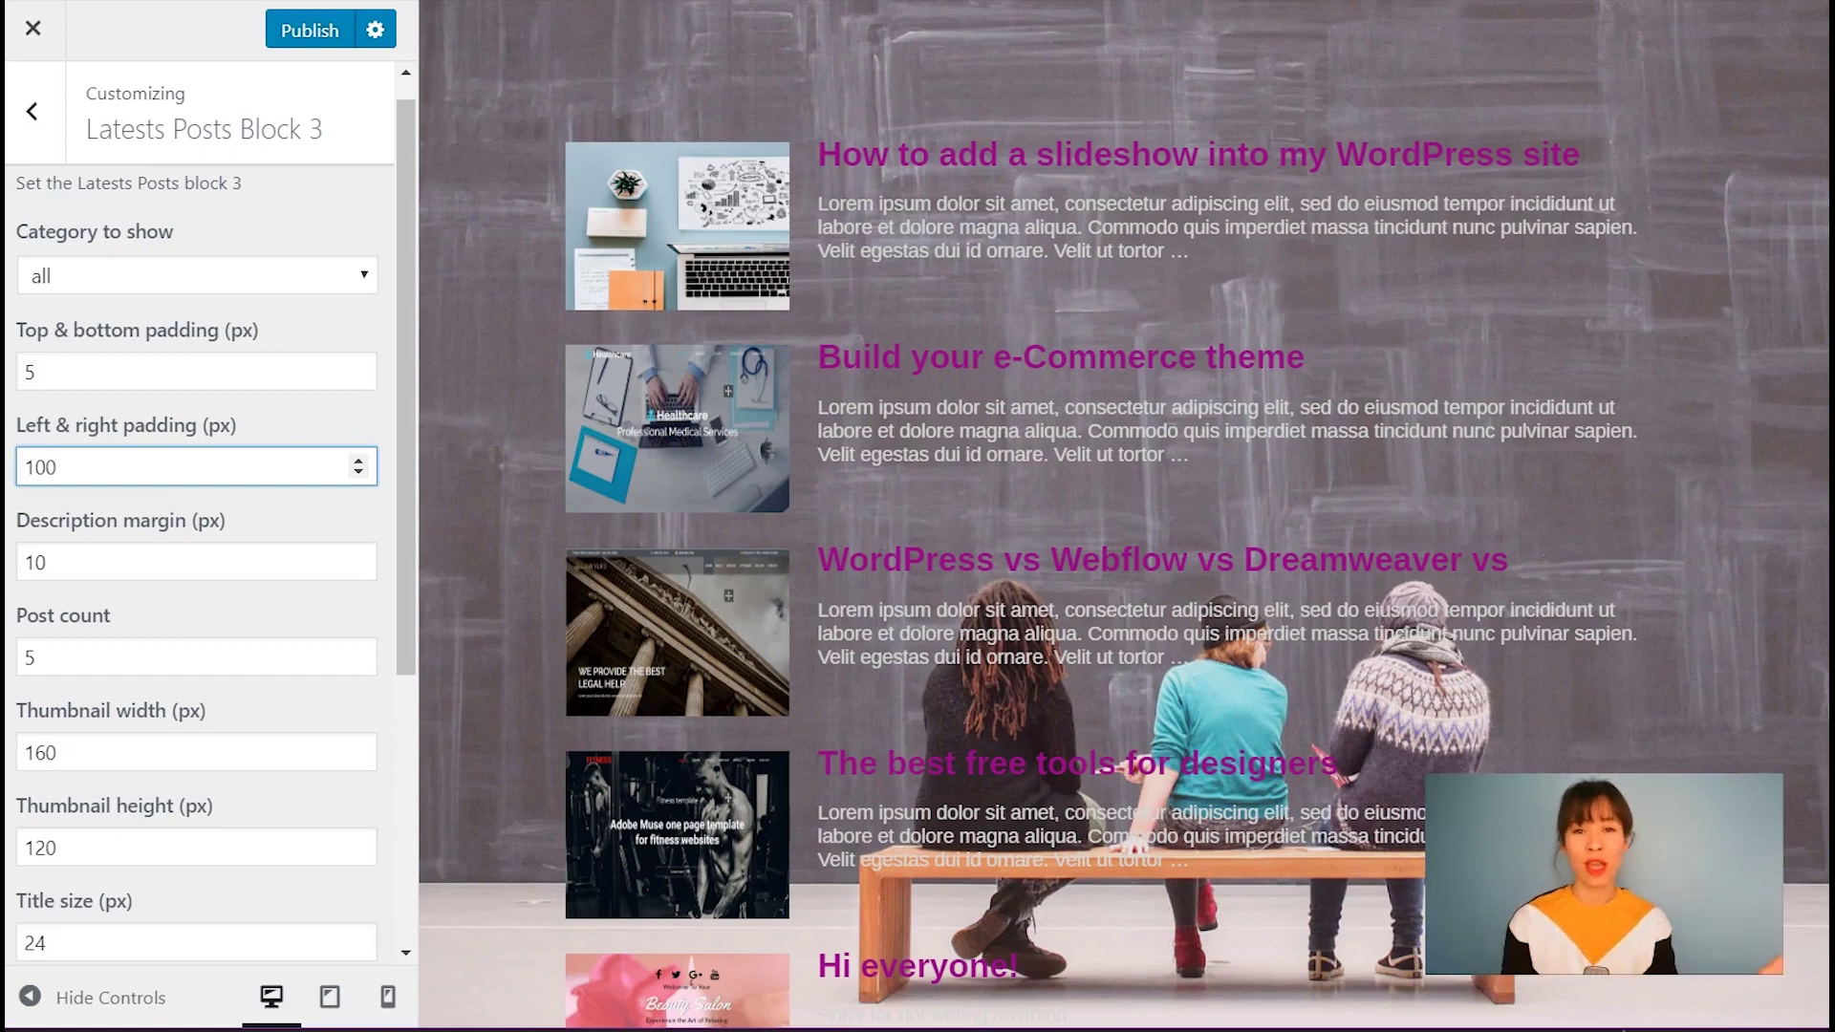
key(BackSpace)
key(BackSpace)
key(BackSpace)
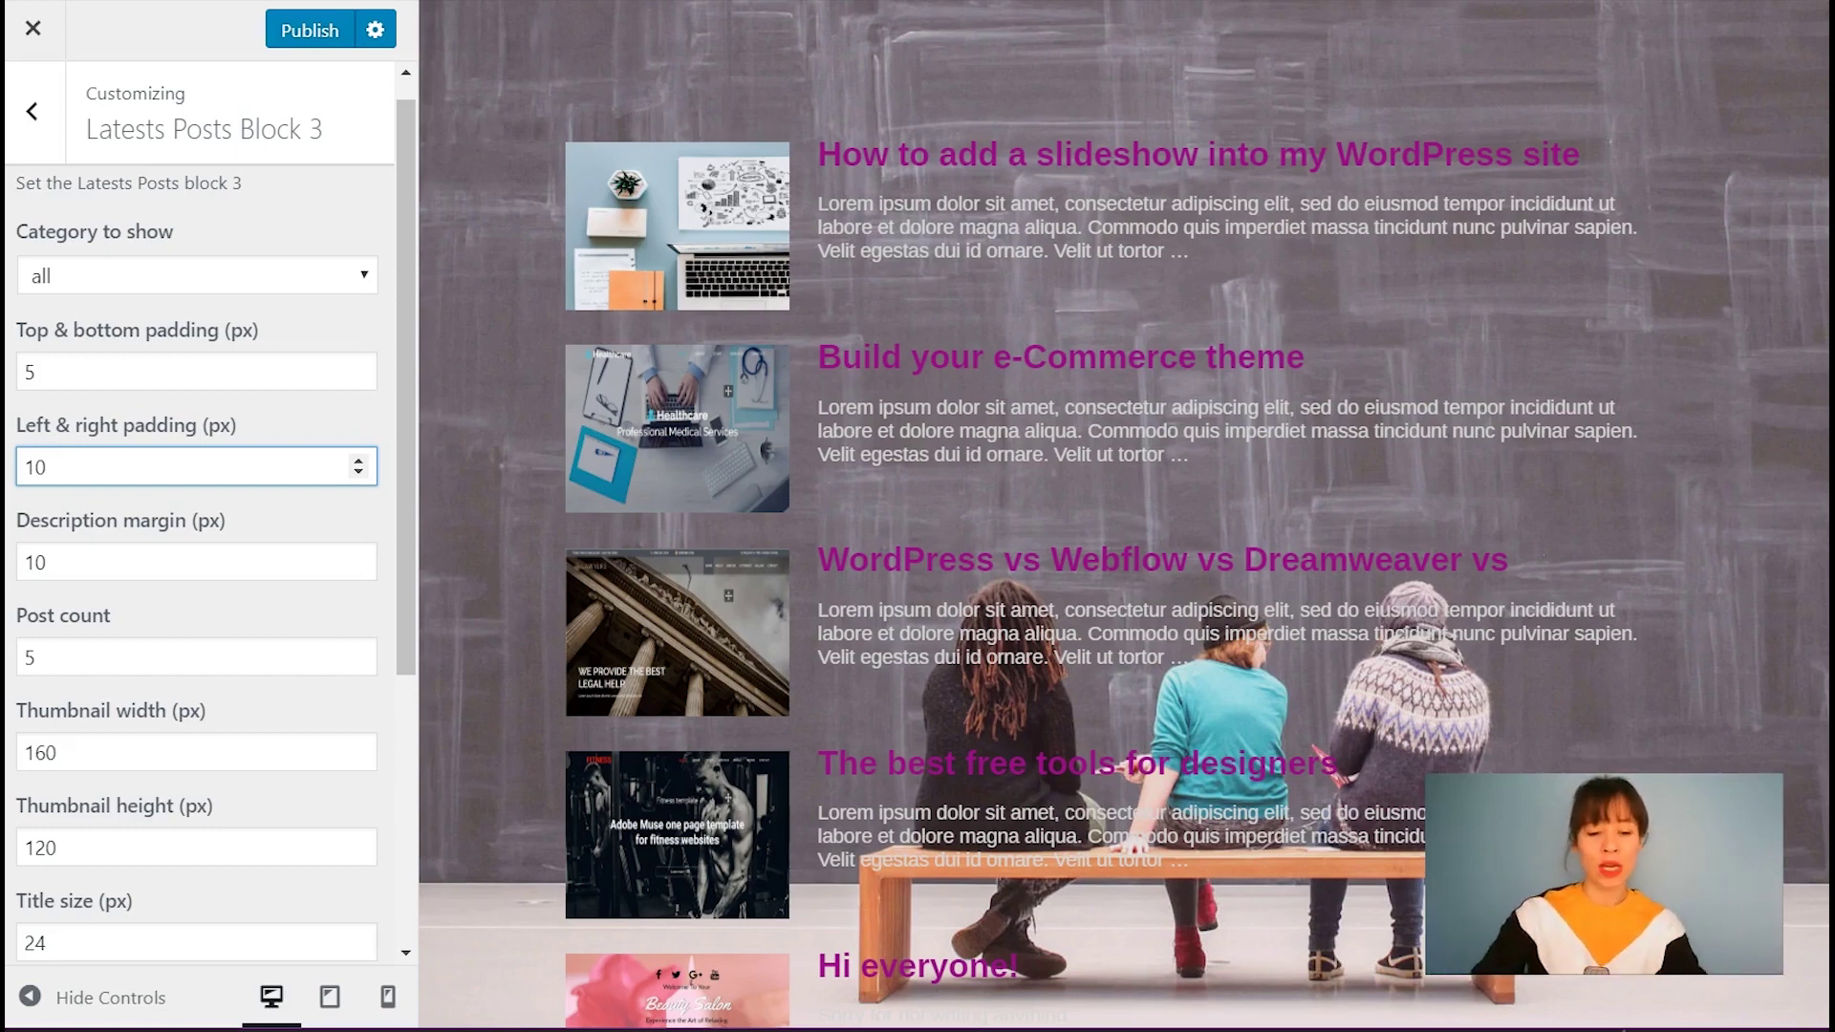
text(25)
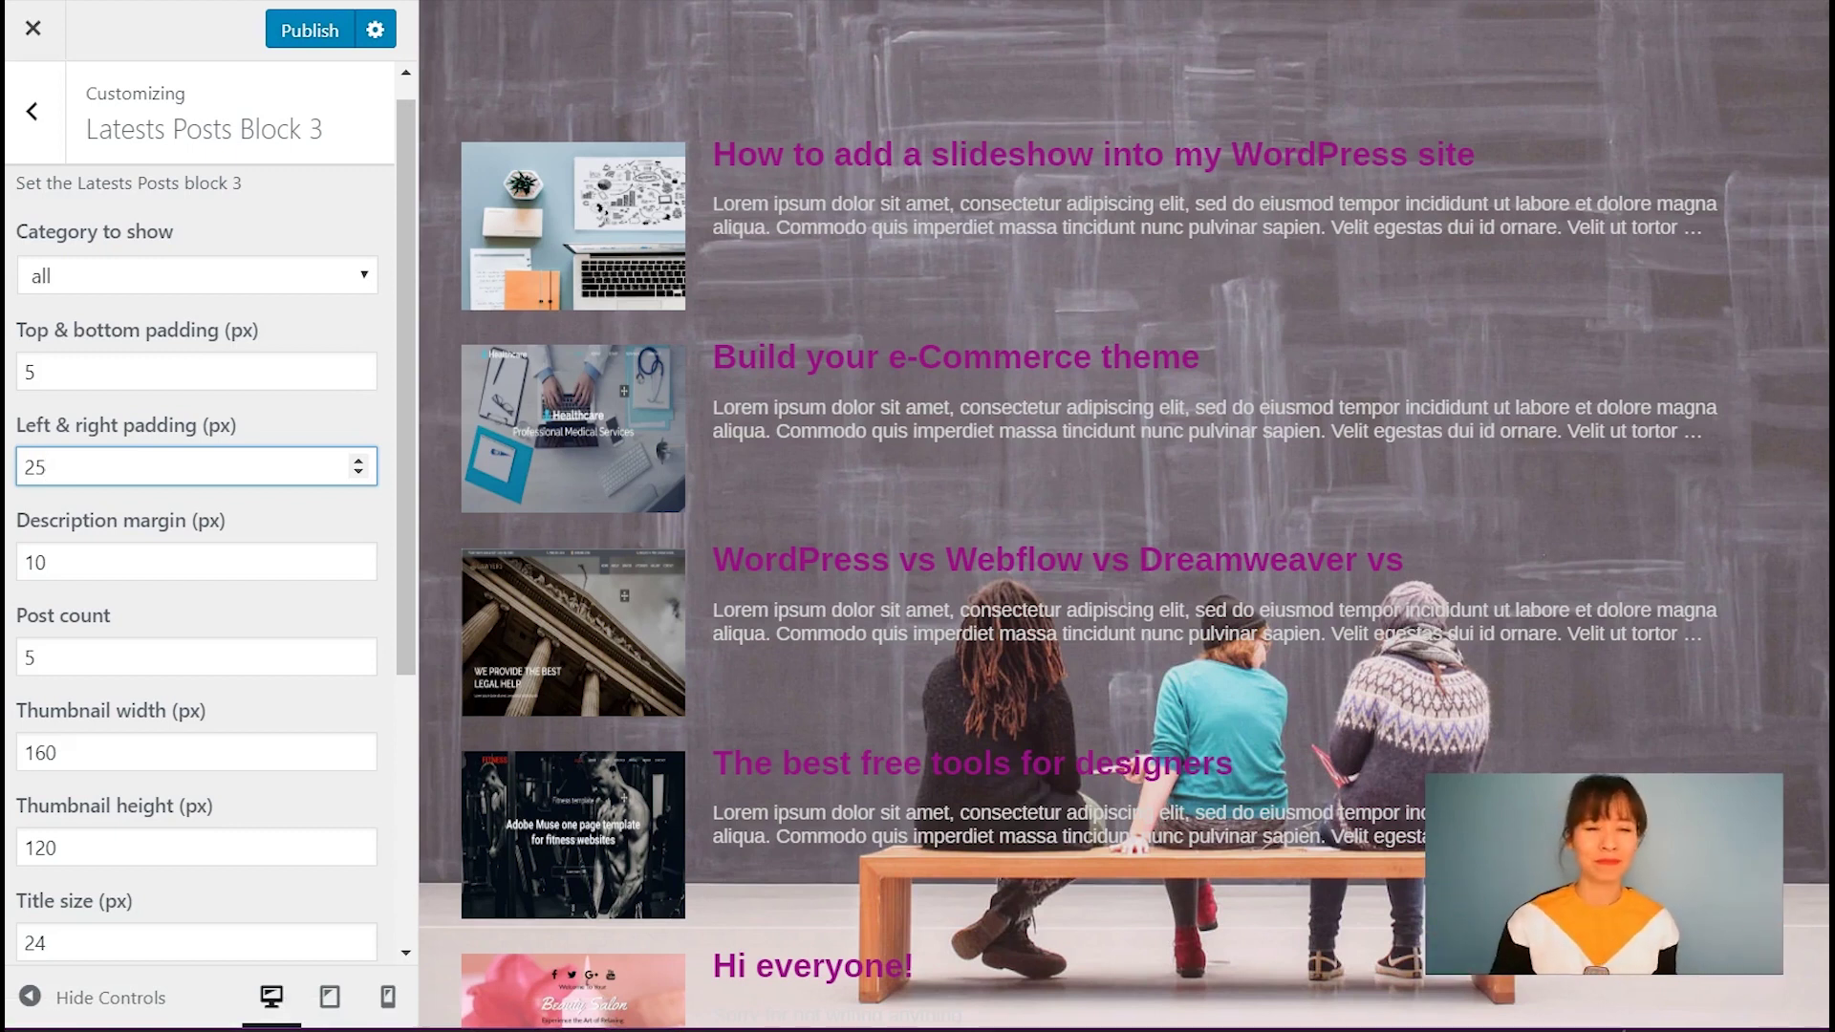
Publish the 25 px padding change and close the Customizer to the live homepage
click(290, 33)
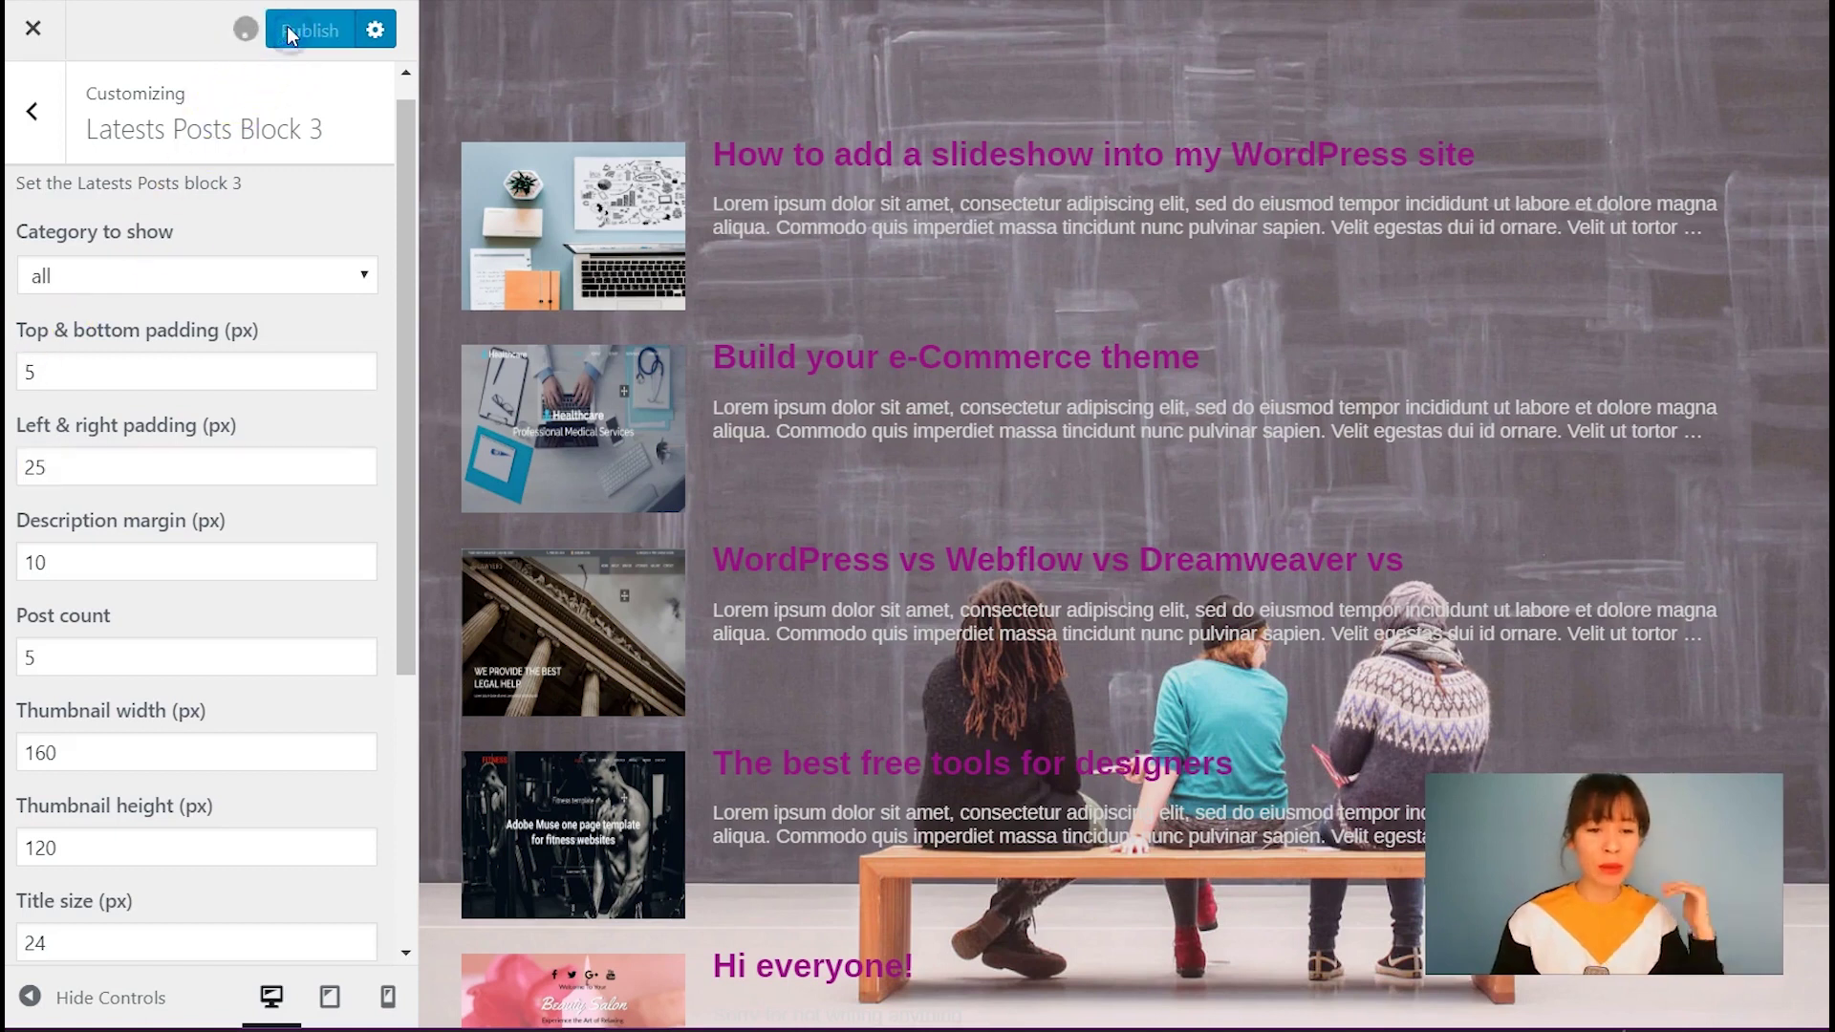
click(32, 27)
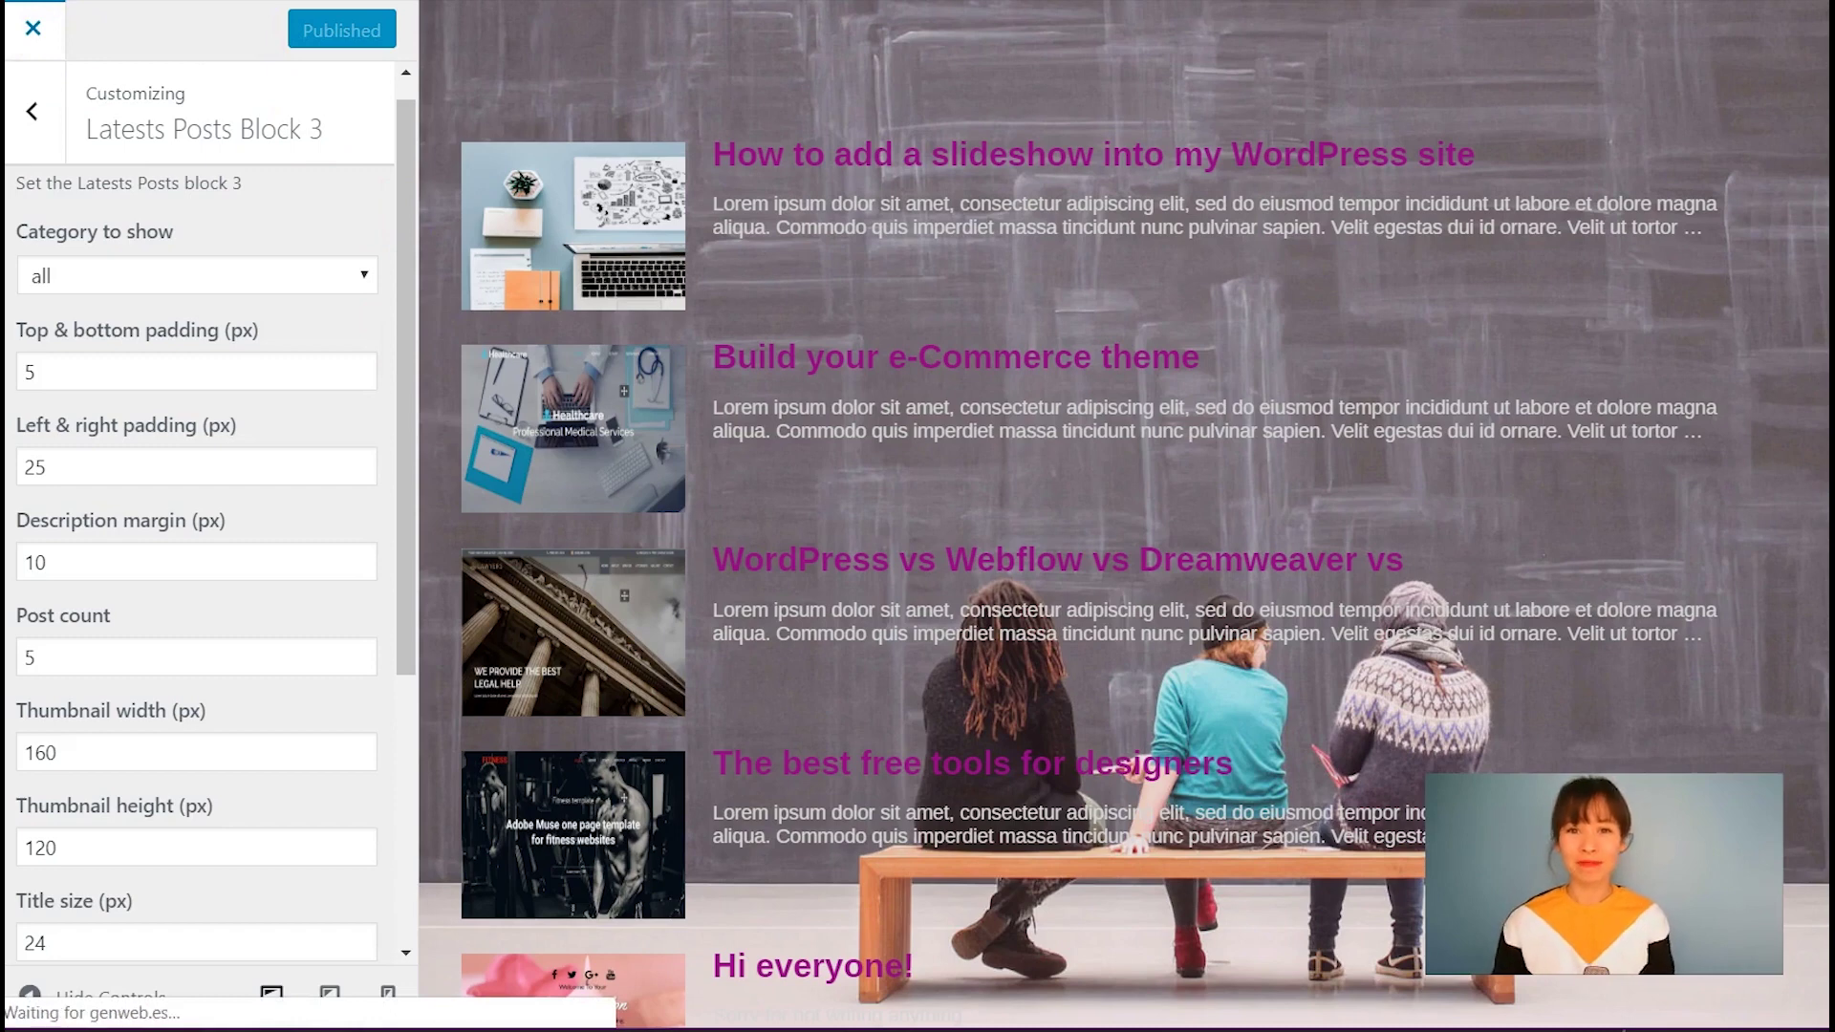